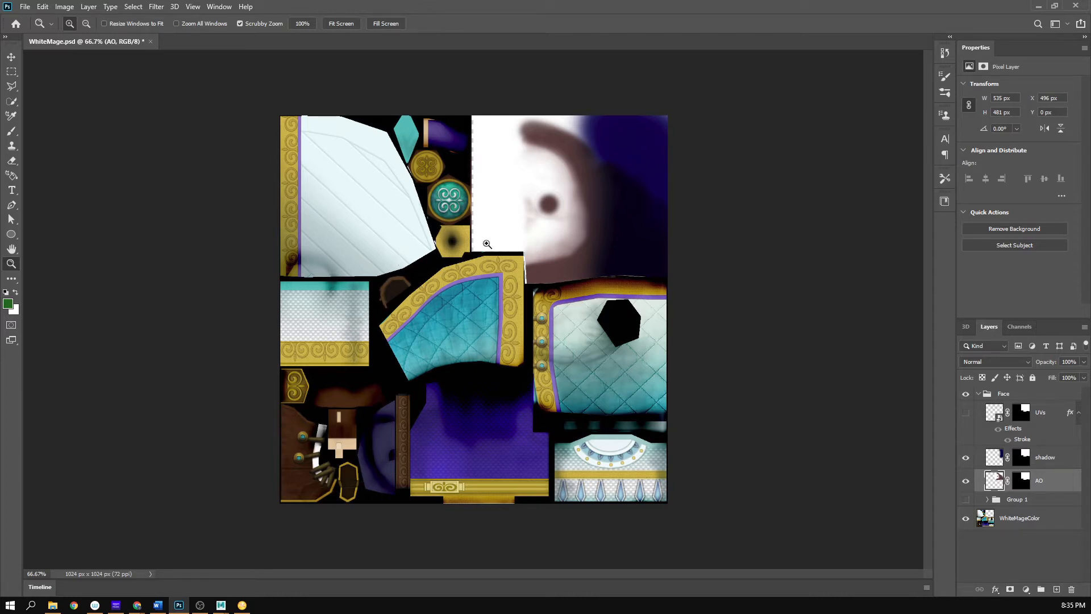
- Show the UVs layer and examine the face's wireframe over the painted shading in the WhiteMage texture
{"action": "left_click", "coordinate": [965, 412]}
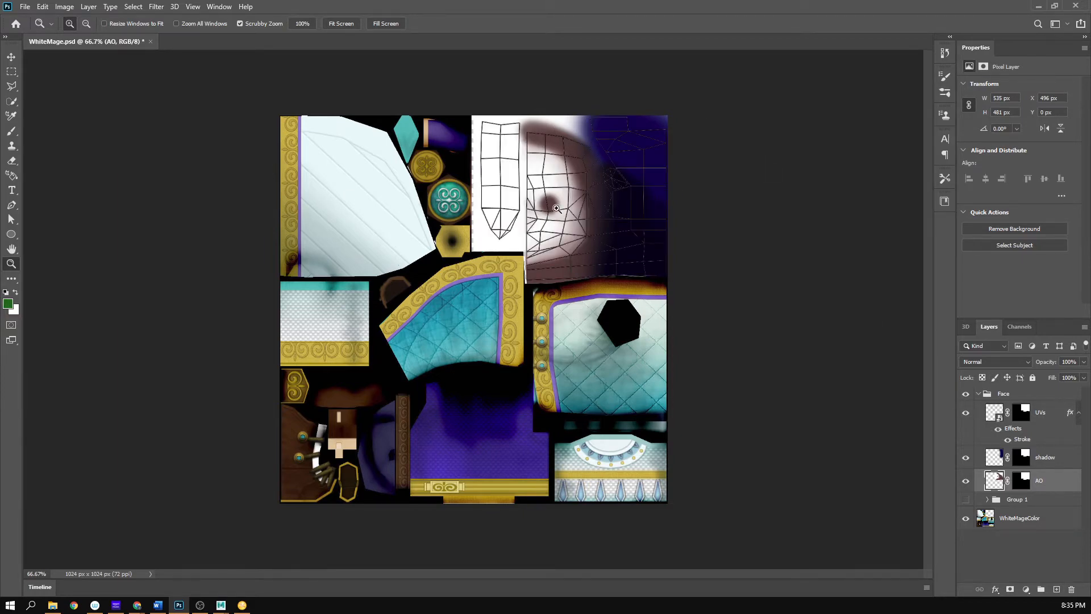
{"action": "double_click", "coordinate": [557, 208]}
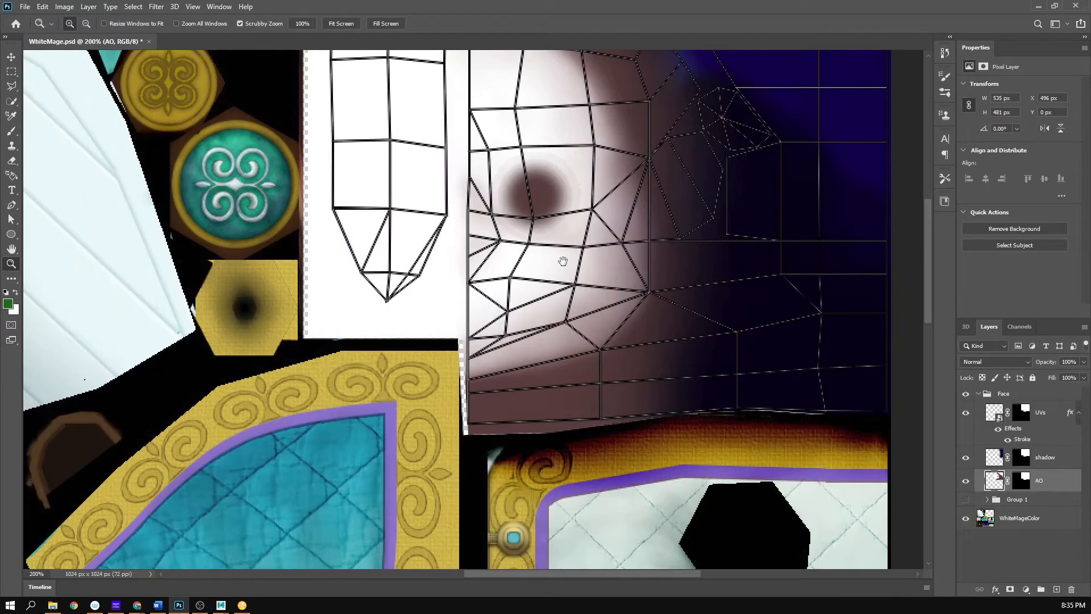
{"action": "left_click_drag", "start_coordinate": [562, 260], "coordinate": [520, 315]}
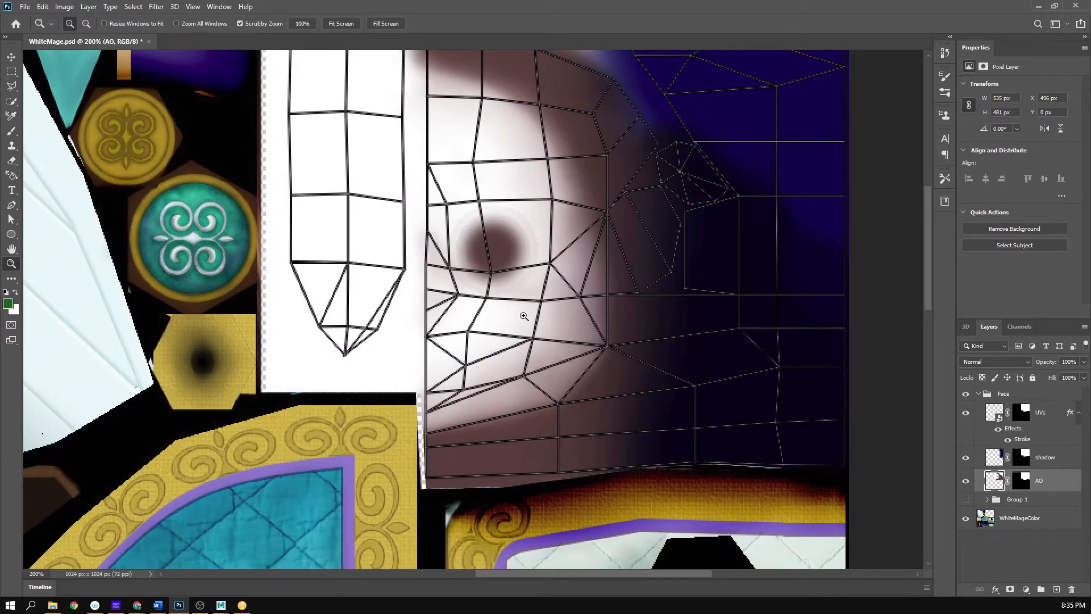
{"action": "left_click", "coordinate": [520, 317], "text": "alt"}
{"action": "left_click", "coordinate": [520, 317], "text": "alt"}
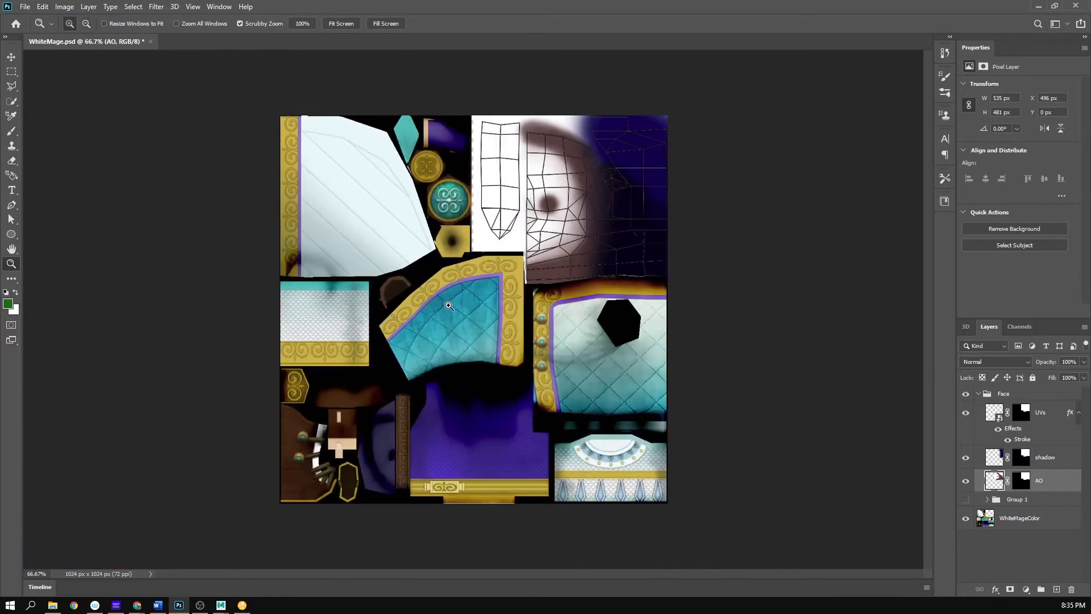
{"action": "left_click", "coordinate": [631, 166]}
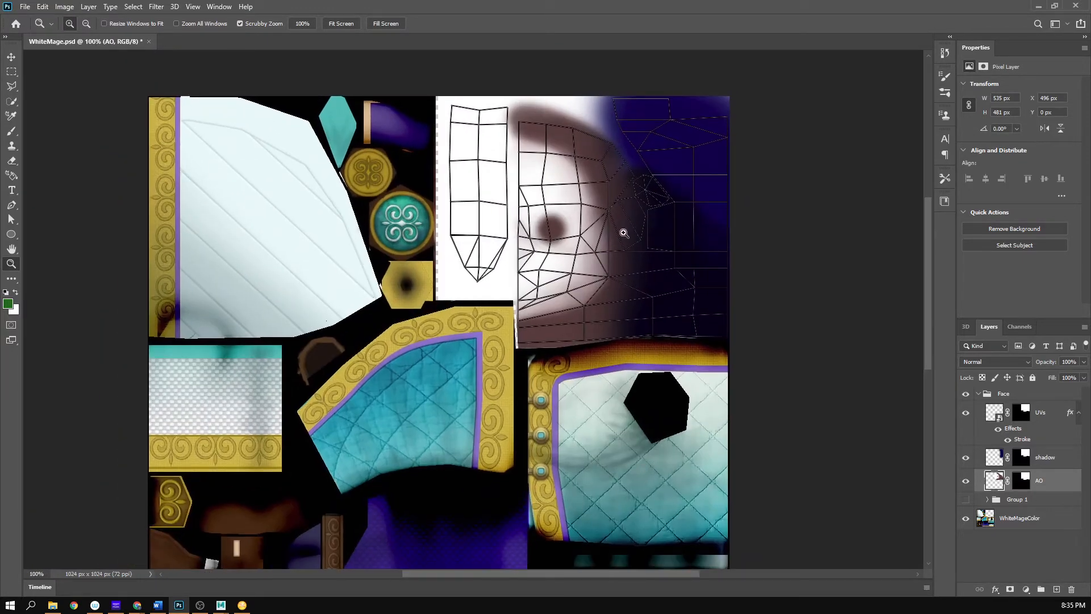
- Toggle the shadow and AO layers off and back on to compare what each contributes to the face
{"action": "left_click", "coordinate": [968, 457]}
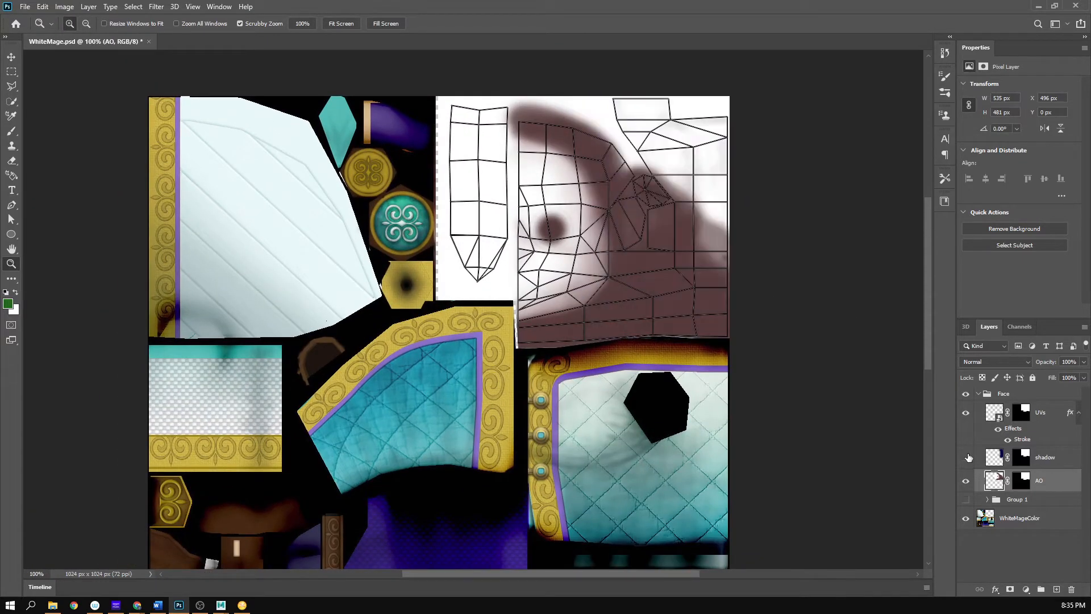
{"action": "left_click", "coordinate": [968, 457]}
{"action": "left_click", "coordinate": [968, 485]}
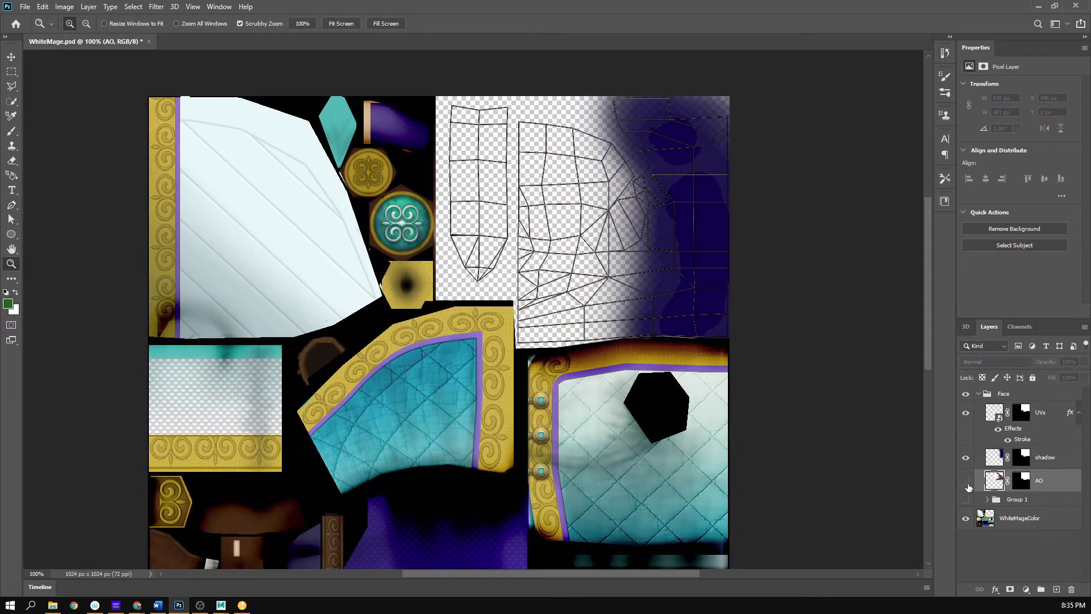
{"action": "left_click", "coordinate": [968, 484]}
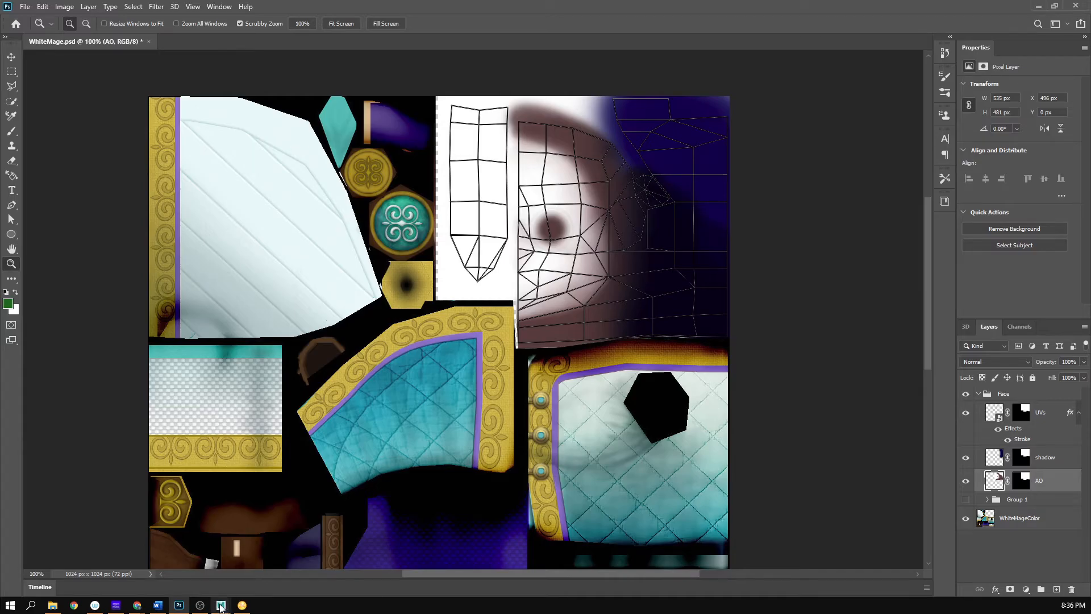
- Place Photoshop on one half of the desktop and the Autodesk Maya window with the character beside it
{"action": "mouse_move", "coordinate": [221, 605]}
{"action": "mouse_move", "coordinate": [274, 556]}
{"action": "left_click_drag", "start_coordinate": [412, 7], "coordinate": [1090, 24]}
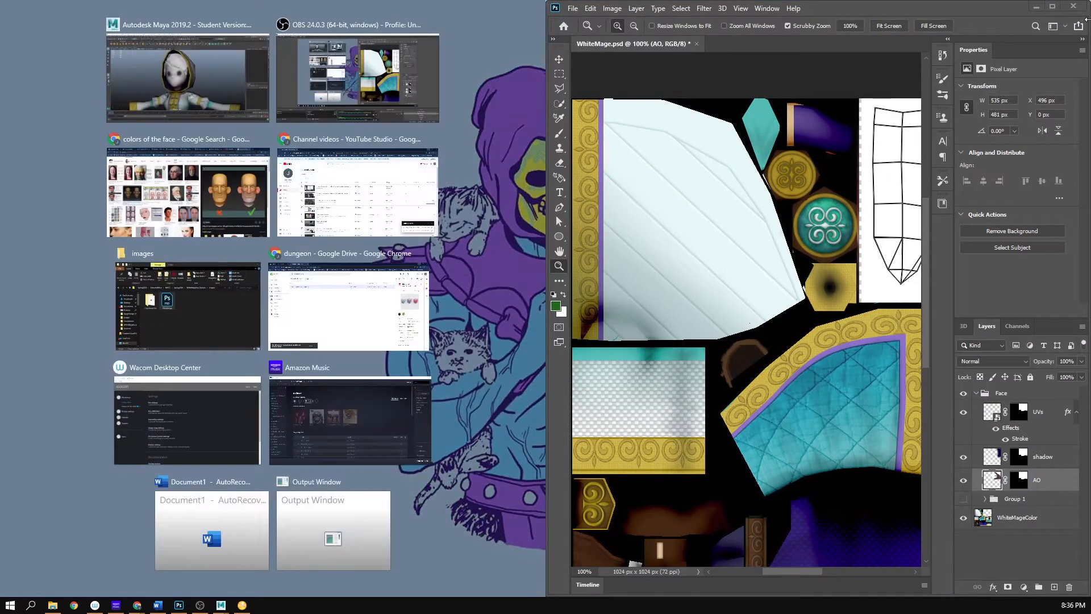
{"action": "left_click", "coordinate": [177, 101]}
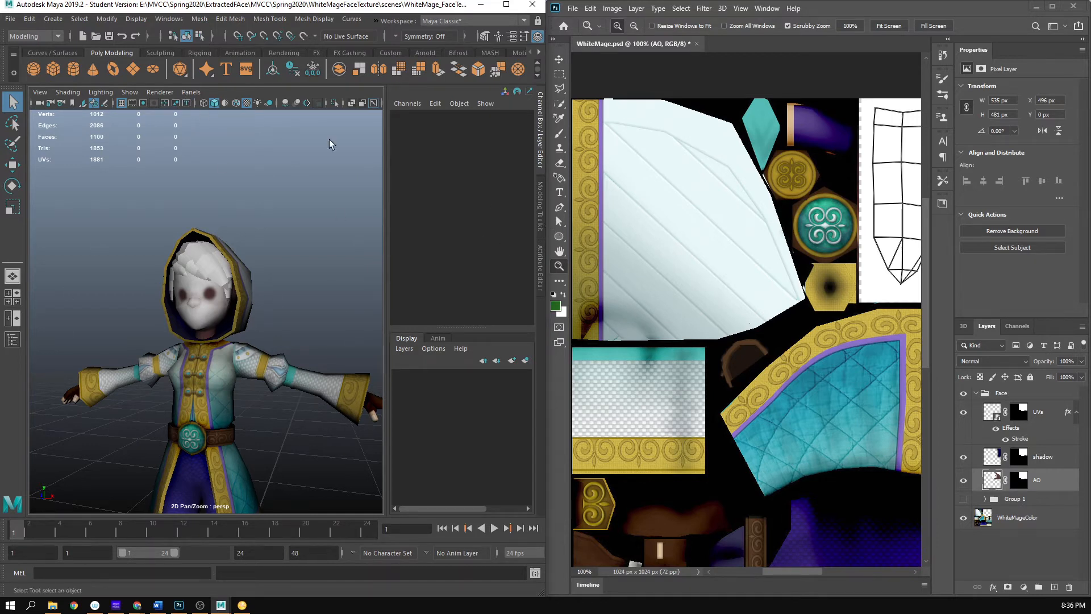
- Set the Maya workspace to Modeling - Expert
{"action": "left_click", "coordinate": [494, 26]}
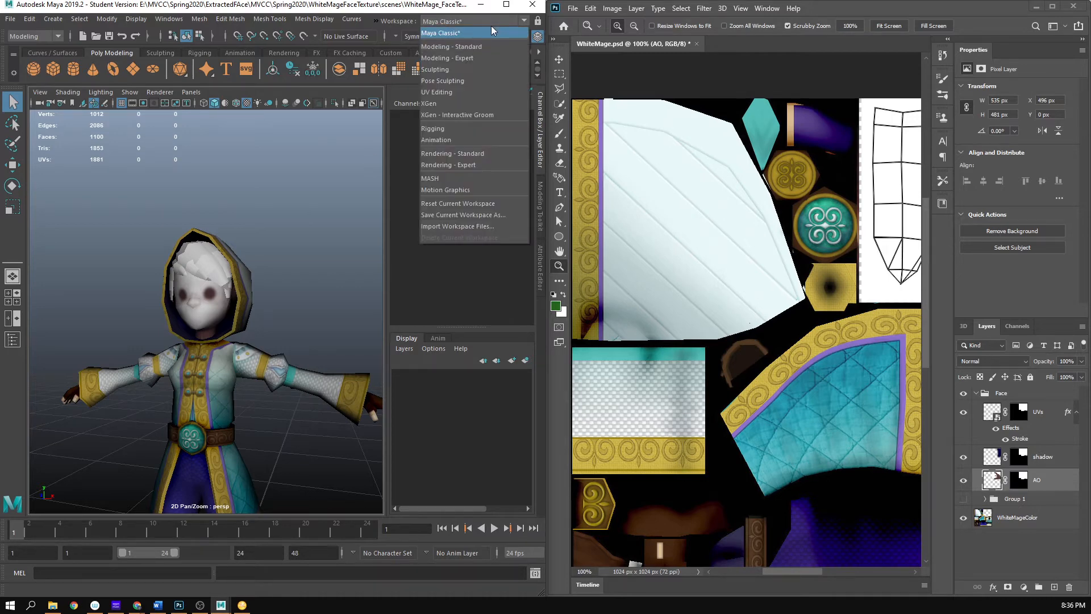
{"action": "left_click", "coordinate": [493, 58]}
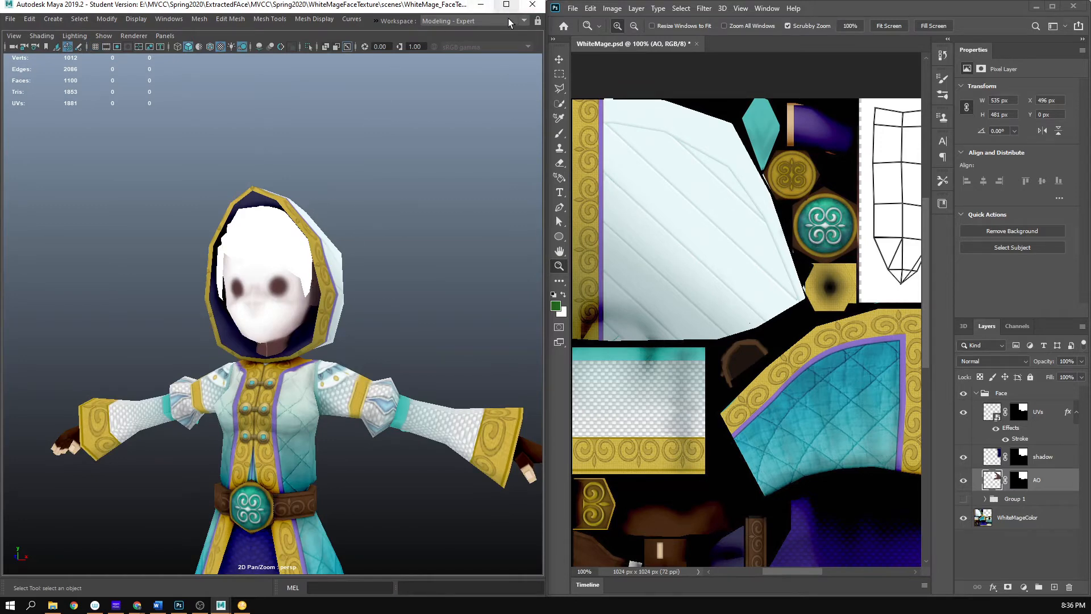
{"action": "left_click", "coordinate": [523, 21]}
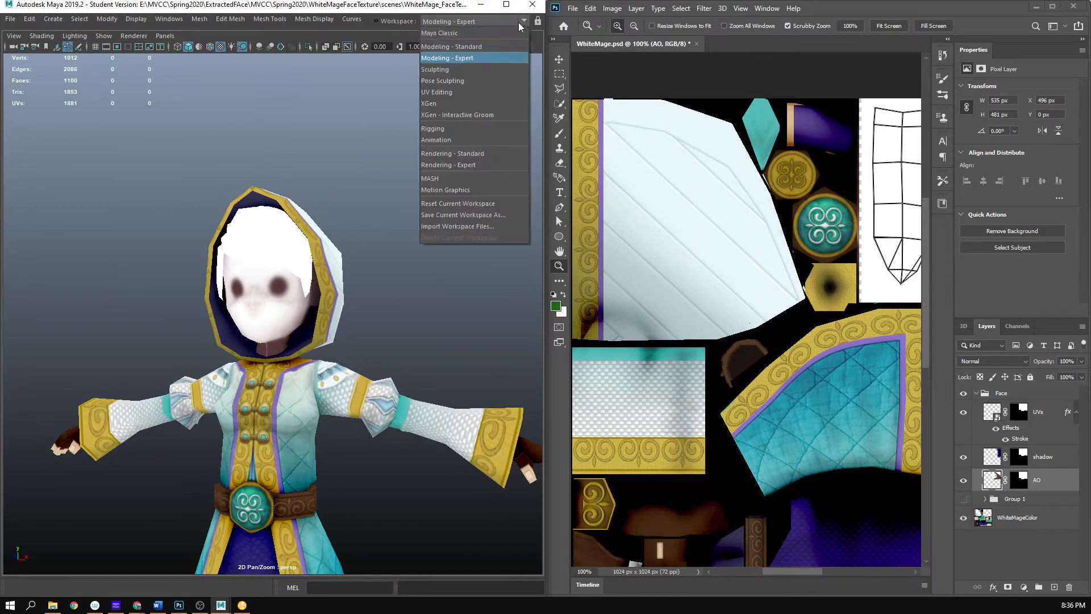
{"action": "left_click", "coordinate": [496, 48]}
{"action": "left_click", "coordinate": [523, 21]}
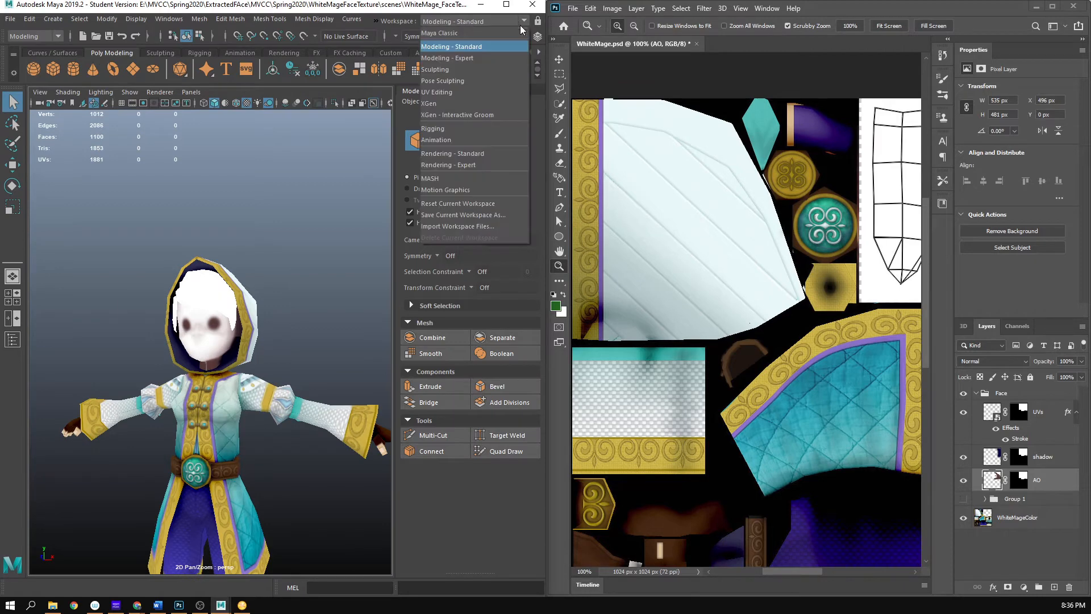
{"action": "left_click", "coordinate": [504, 59]}
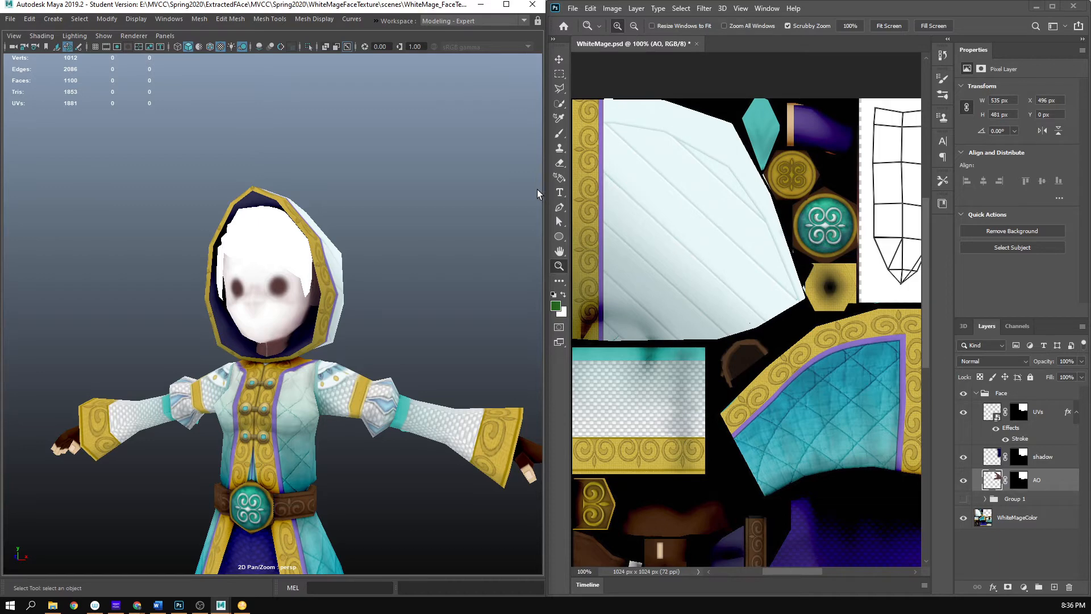
- Narrow the Maya window around the character's head and widen the Photoshop window to fill the freed space
{"action": "left_click_drag", "start_coordinate": [546, 182], "coordinate": [259, 185]}
{"action": "scroll", "coordinate": [208, 245], "scroll_direction": "up", "scroll_amount": 5}
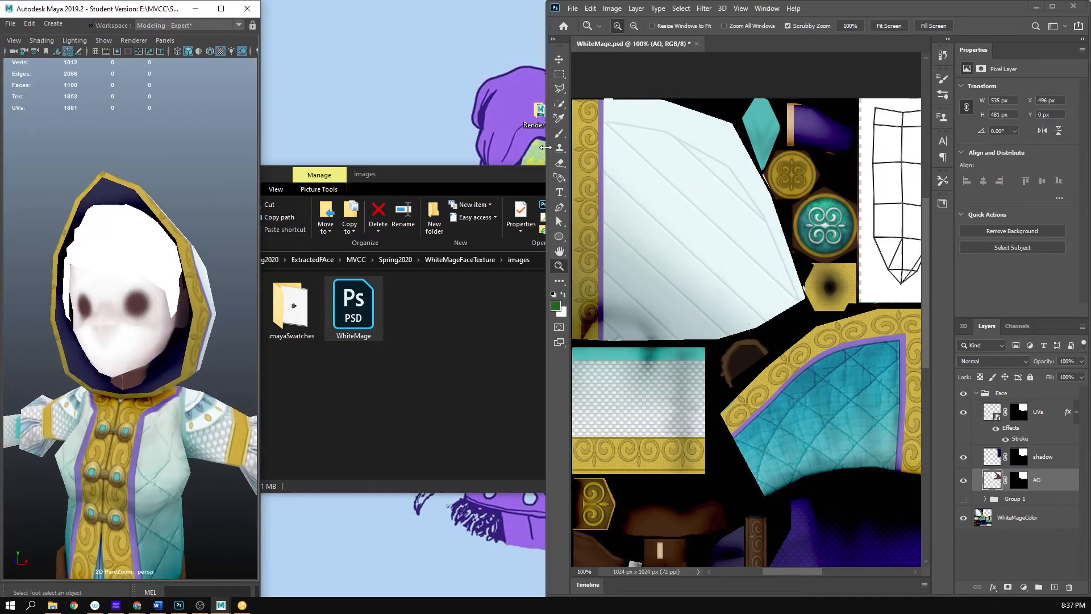
{"action": "left_click_drag", "start_coordinate": [546, 148], "coordinate": [261, 189]}
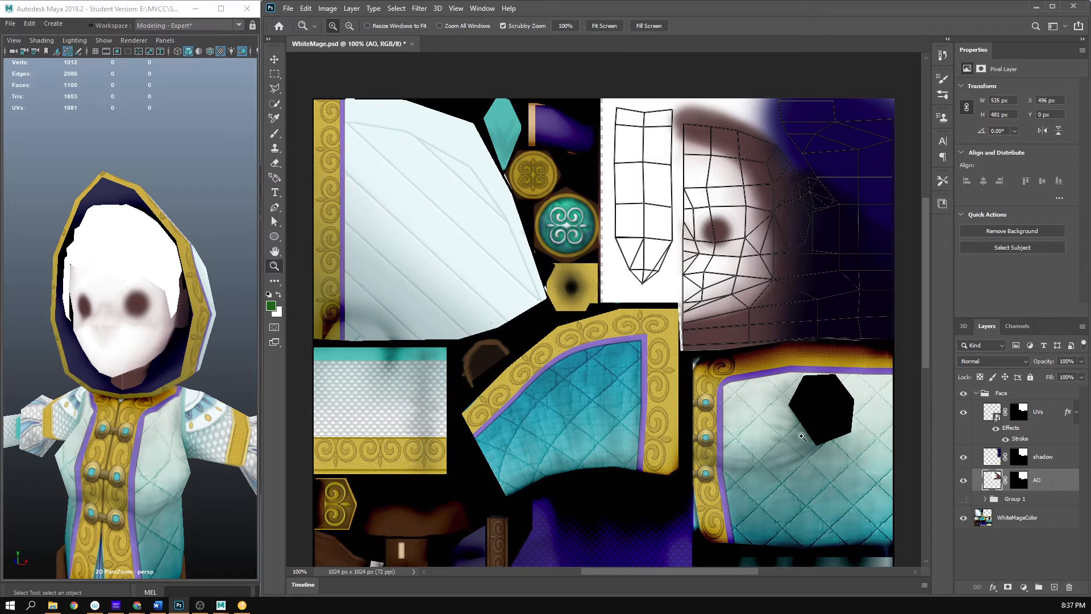
- Save WhiteMage.psd with the UV wireframe visible and inspect the updated face texture on the Maya character
{"action": "key", "text": "ctrl+s"}
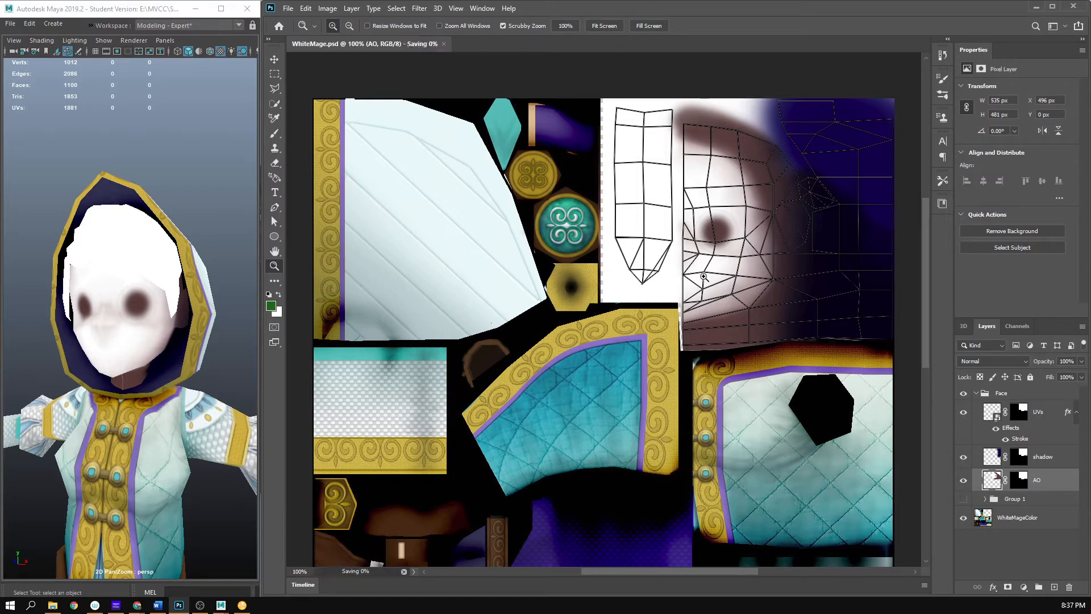
{"action": "left_click", "coordinate": [704, 277]}
{"action": "left_click", "coordinate": [688, 278], "text": "alt"}
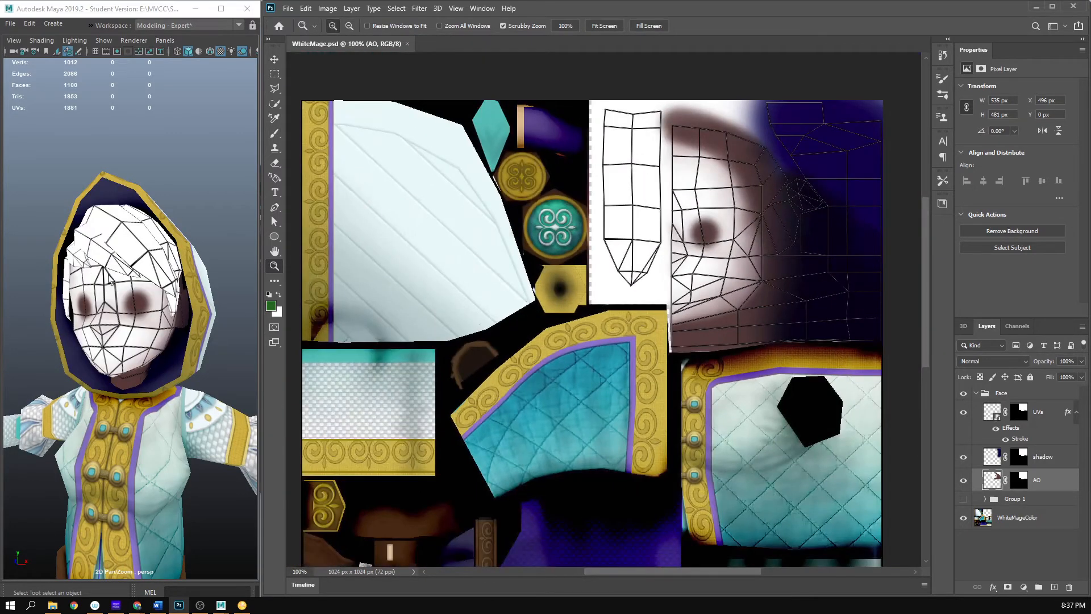
{"action": "scroll", "coordinate": [152, 343], "scroll_direction": "up", "scroll_amount": 4}
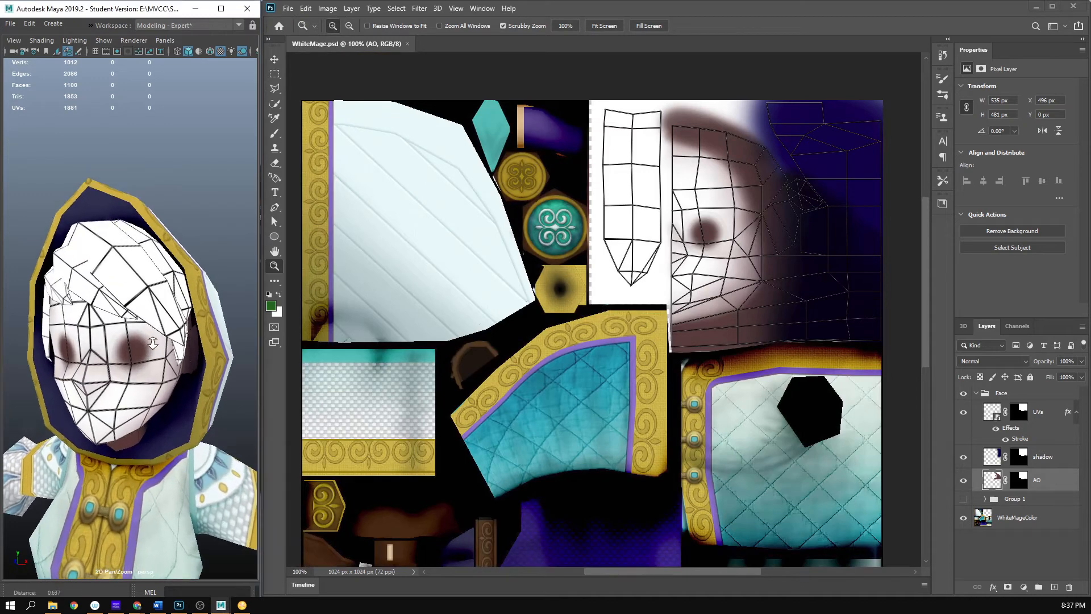
{"action": "scroll", "coordinate": [153, 341], "scroll_direction": "up", "scroll_amount": 4}
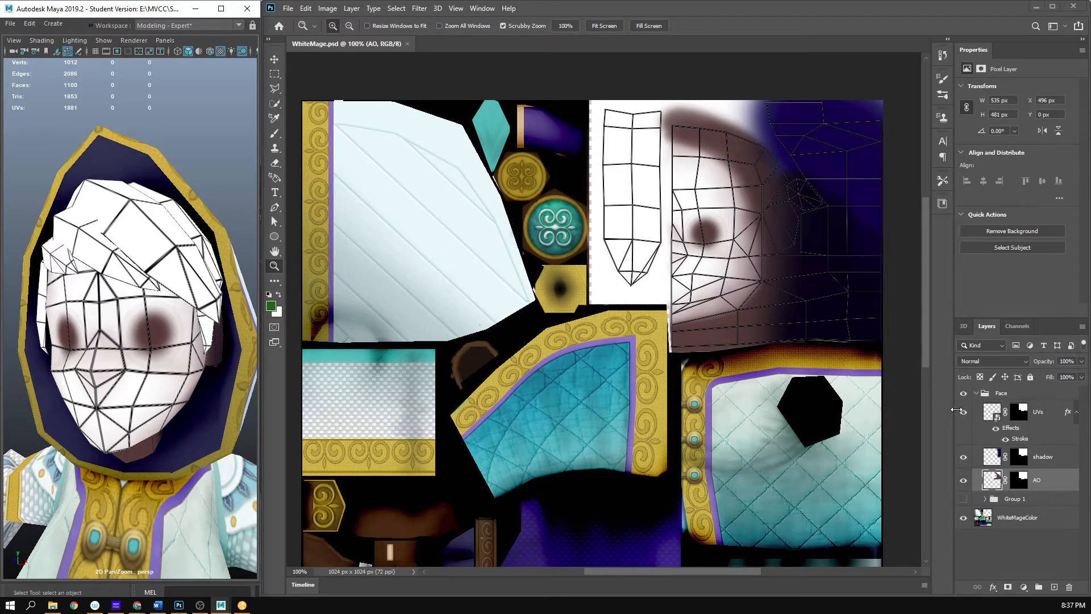
- Hide the UVs layer, save WhiteMage.psd, and check the face without the wireframe in Maya
{"action": "left_click", "coordinate": [964, 412]}
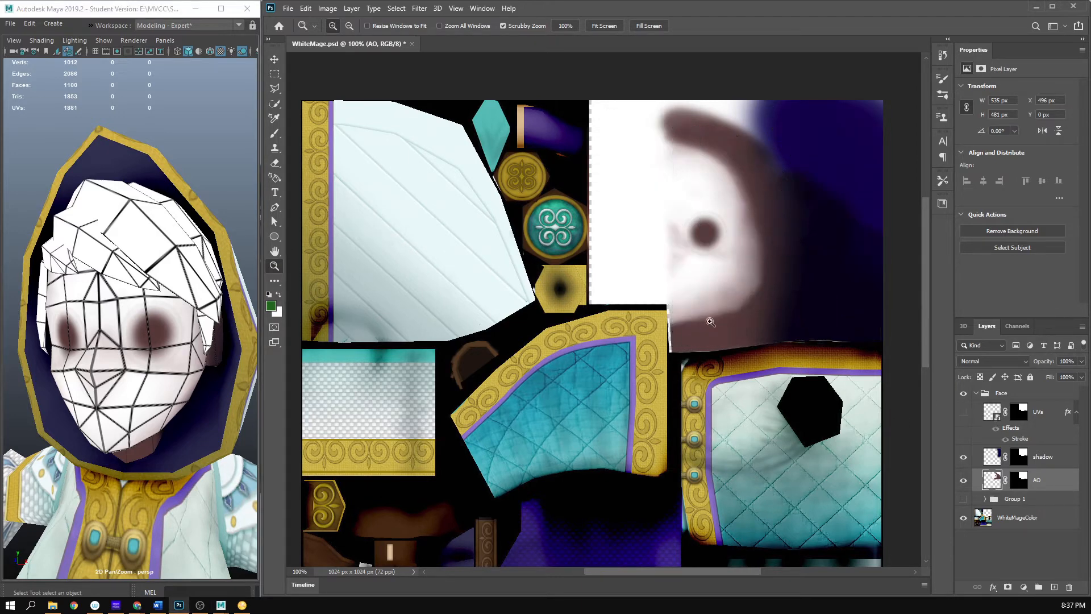
{"action": "key", "text": "ctrl+s"}
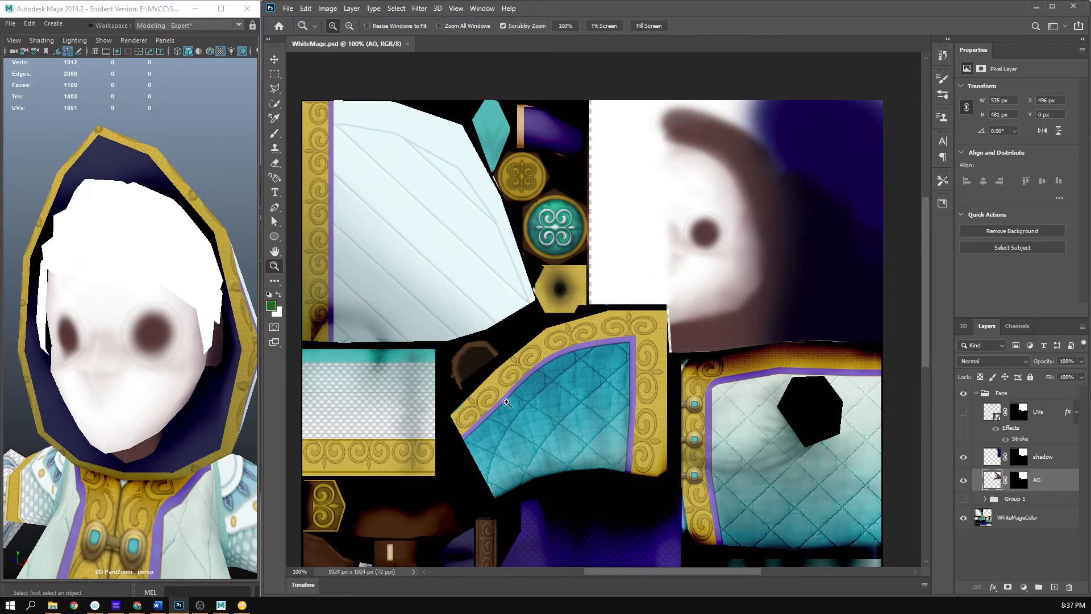
{"action": "mouse_move", "coordinate": [156, 409]}
{"action": "left_mouse_down"}
{"action": "mouse_move", "coordinate": [182, 406]}
{"action": "mouse_move", "coordinate": [166, 409]}
{"action": "left_mouse_up"}
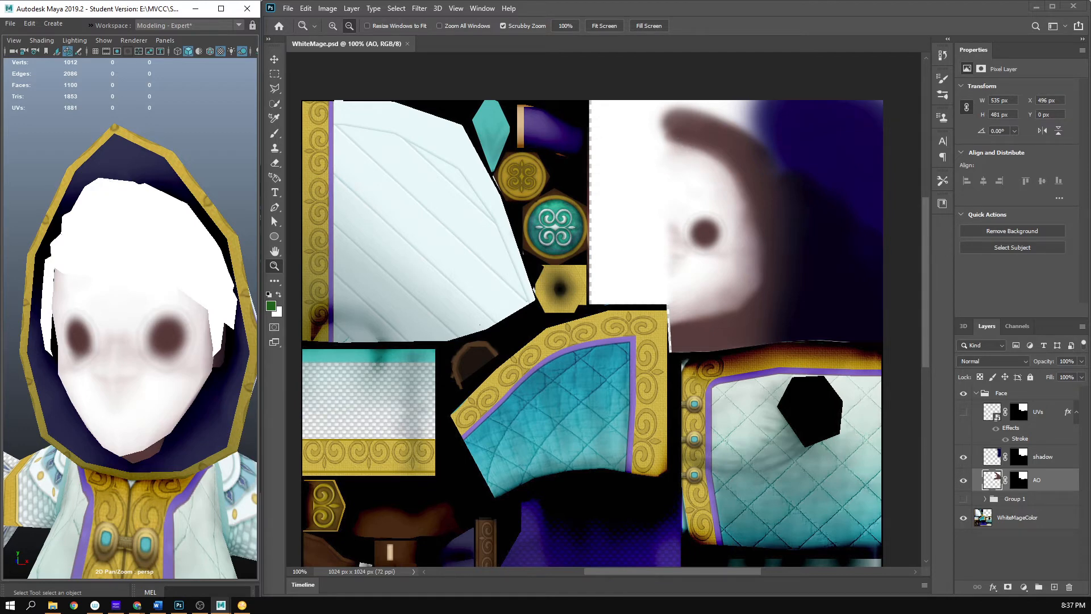
- Switch to Chrome and examine several reference pictures of facial color zones in the "colors of the face" image results
{"action": "key", "text": "alt+Tab"}
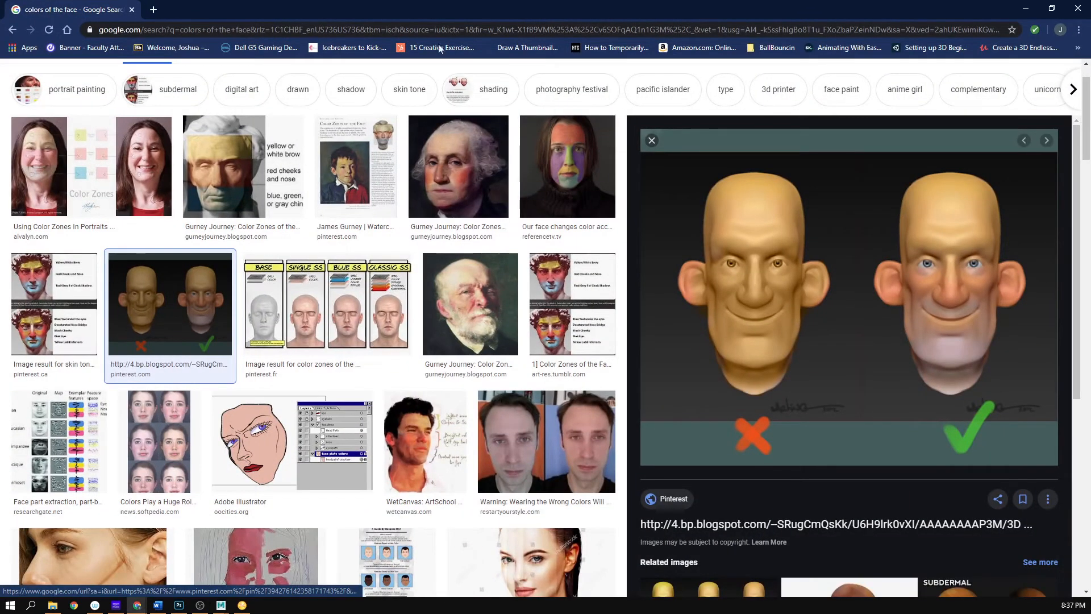
{"action": "scroll", "coordinate": [321, 153], "scroll_direction": "up", "scroll_amount": 1}
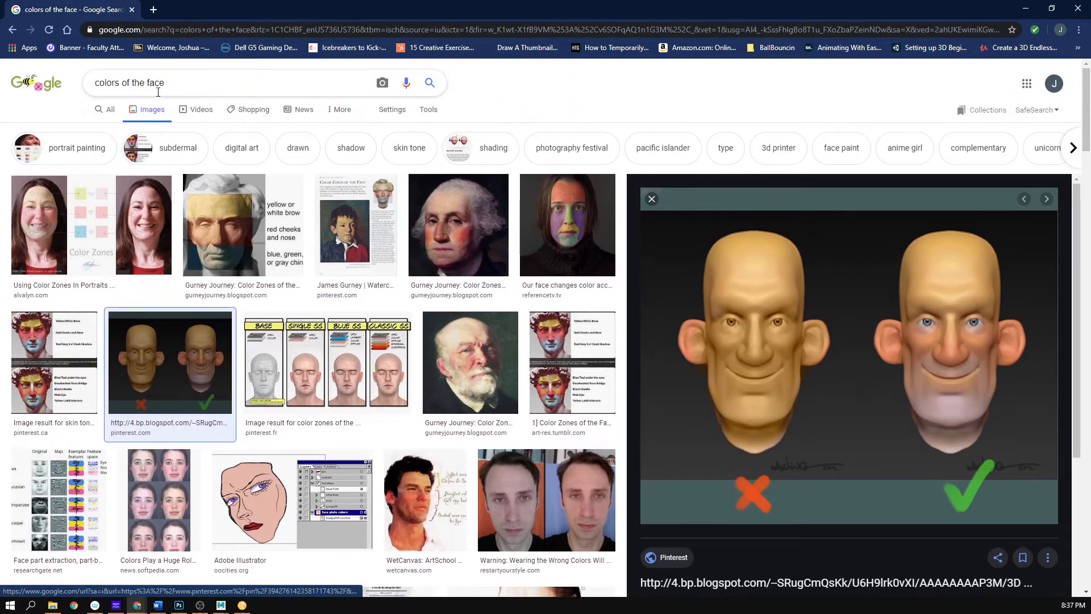
{"action": "left_click", "coordinate": [123, 280]}
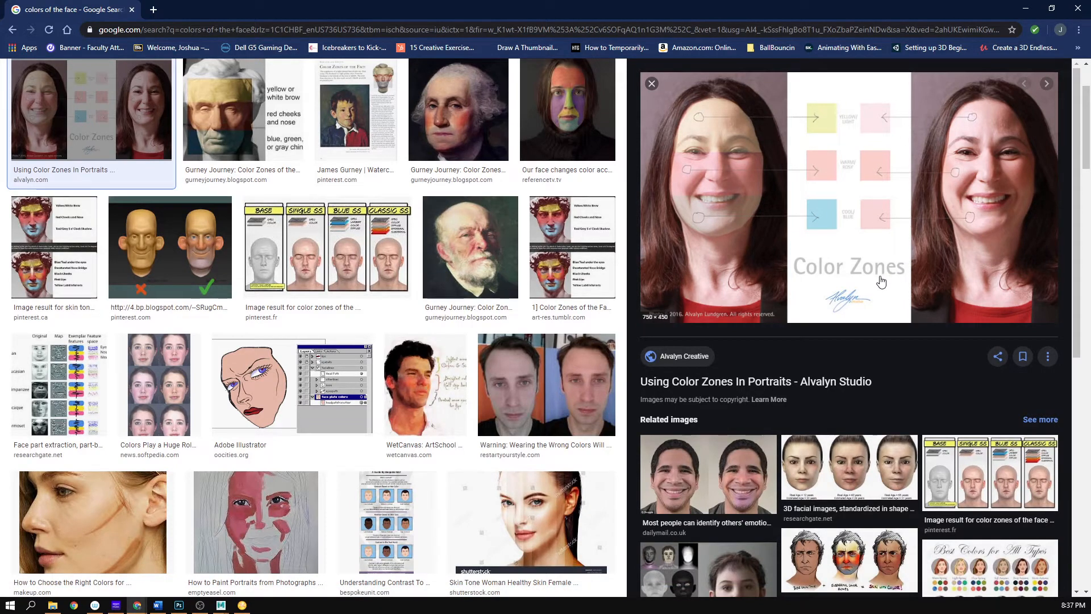
{"action": "left_click", "coordinate": [557, 259]}
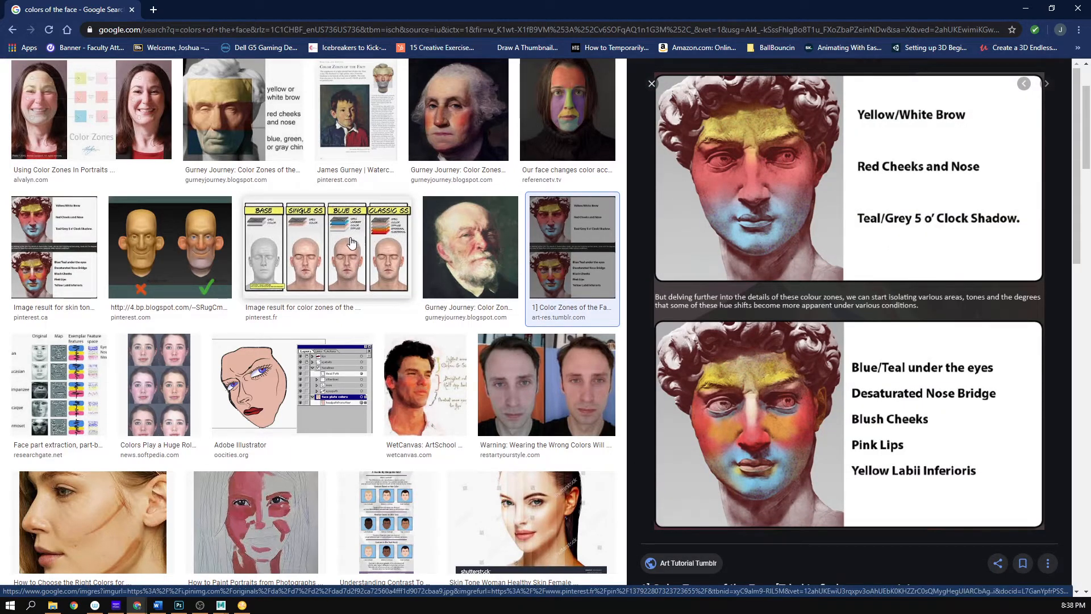
{"action": "left_click", "coordinate": [356, 148]}
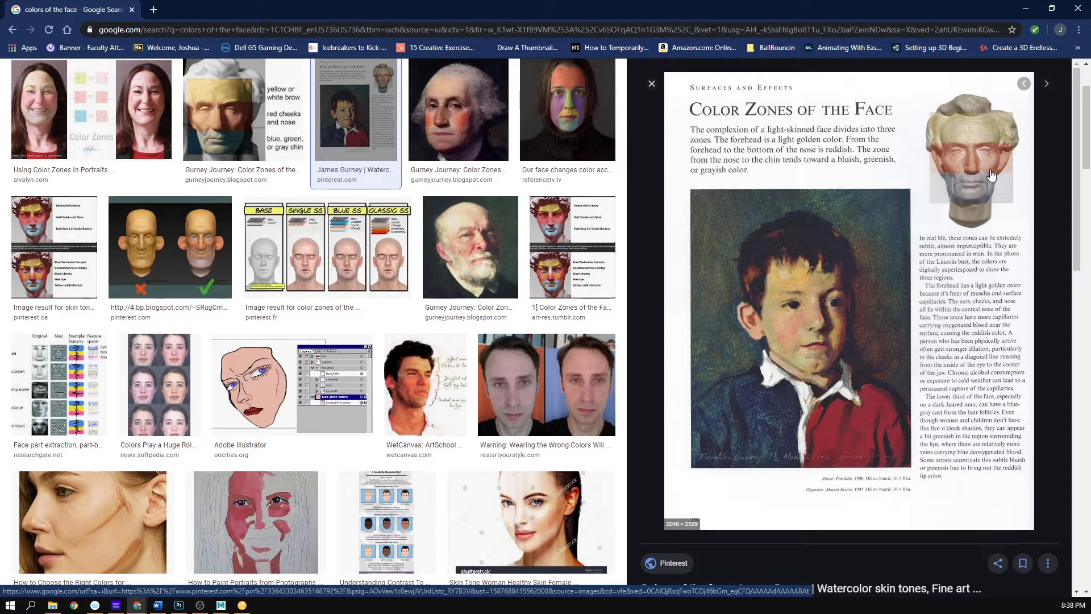
{"action": "left_click", "coordinate": [206, 284]}
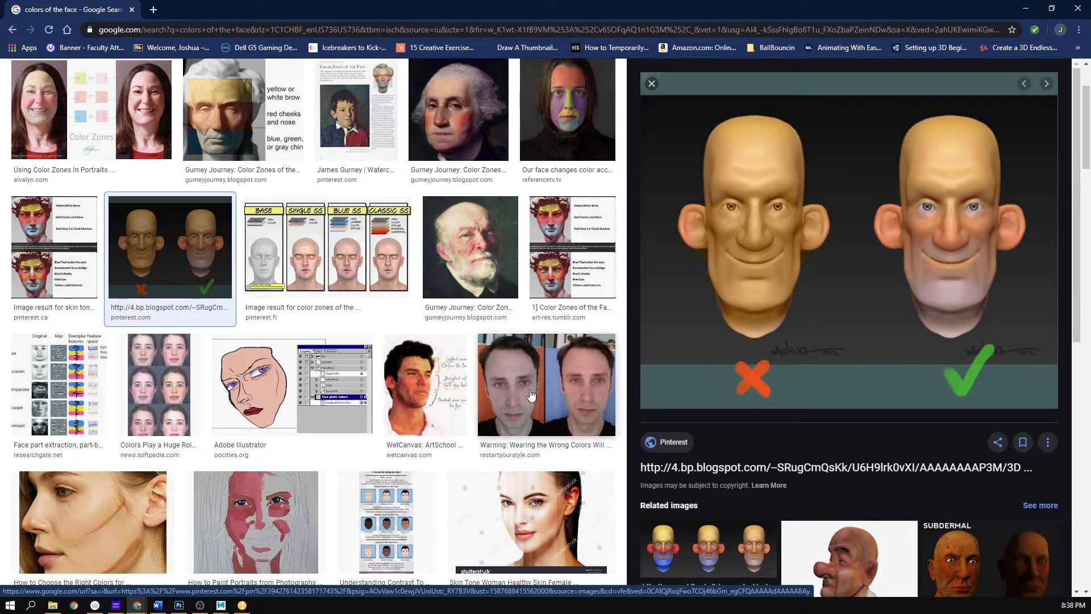
{"action": "left_click", "coordinate": [473, 265]}
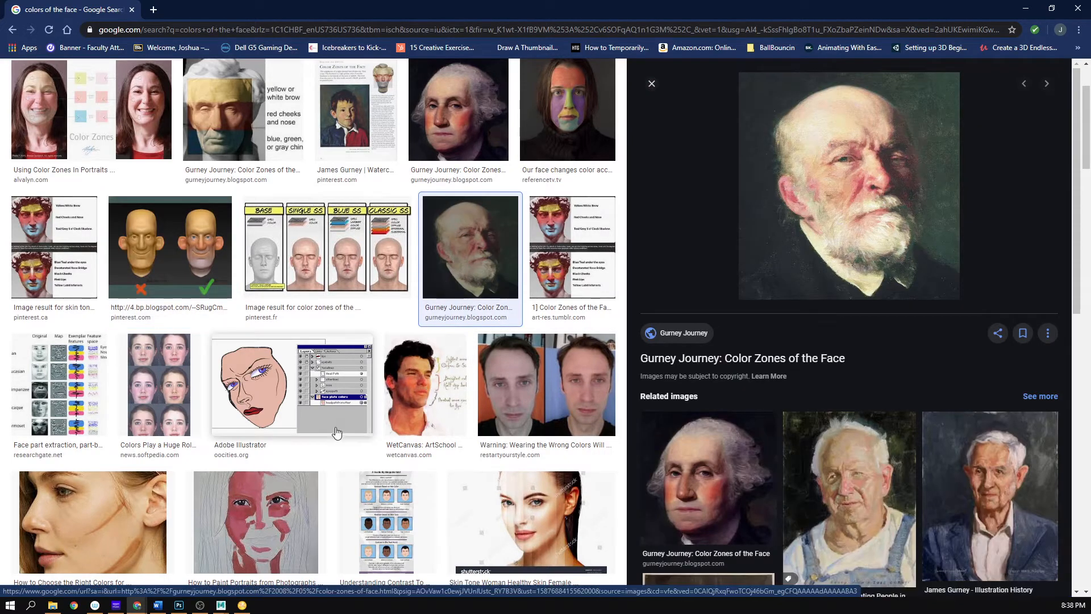
- Look further through the image results and reopen the comparison of the two bald cartoon heads
{"action": "scroll", "coordinate": [318, 432], "scroll_direction": "down", "scroll_amount": 3}
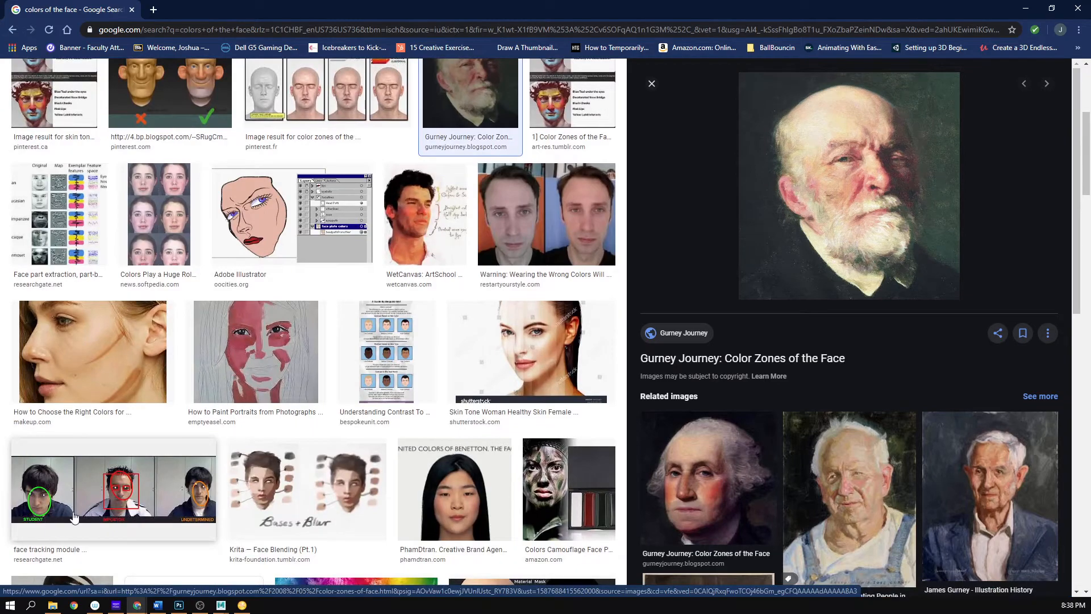
{"action": "scroll", "coordinate": [239, 443], "scroll_direction": "down", "scroll_amount": 6}
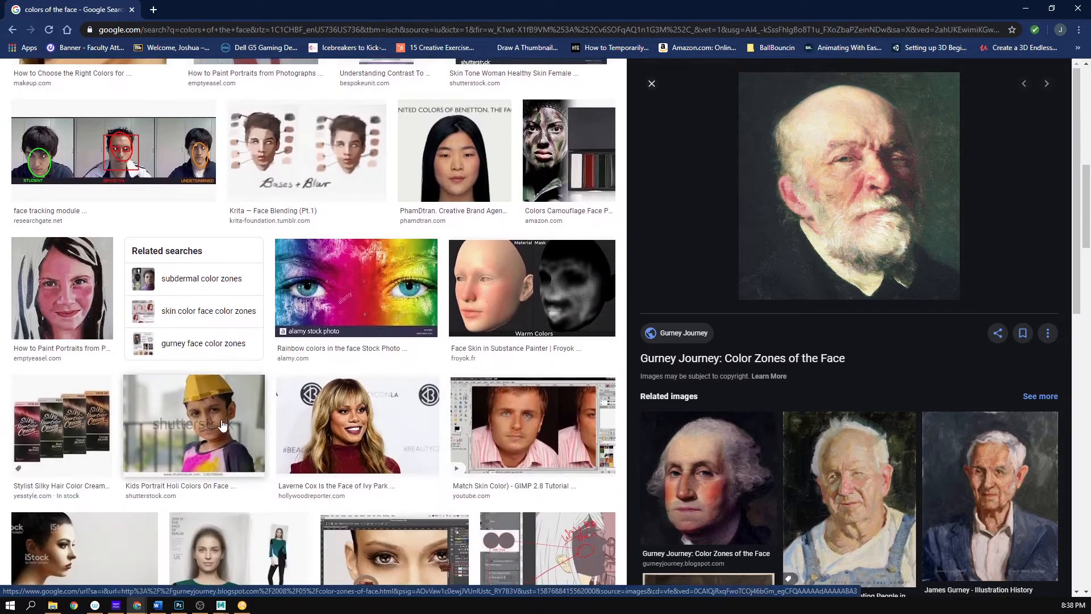
{"action": "scroll", "coordinate": [222, 425], "scroll_direction": "up", "scroll_amount": 9}
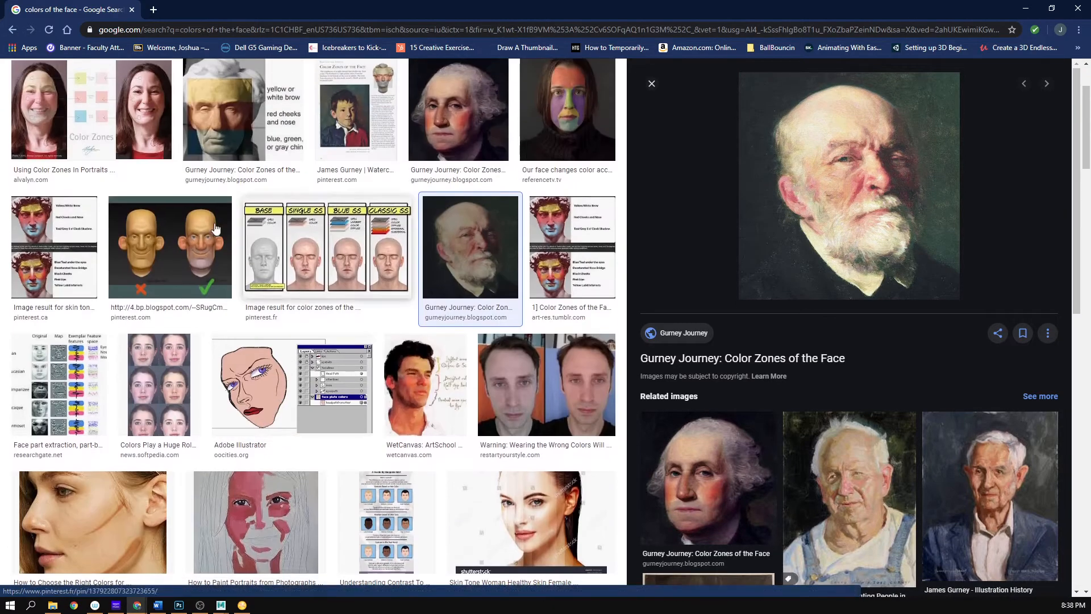
{"action": "left_click", "coordinate": [216, 228]}
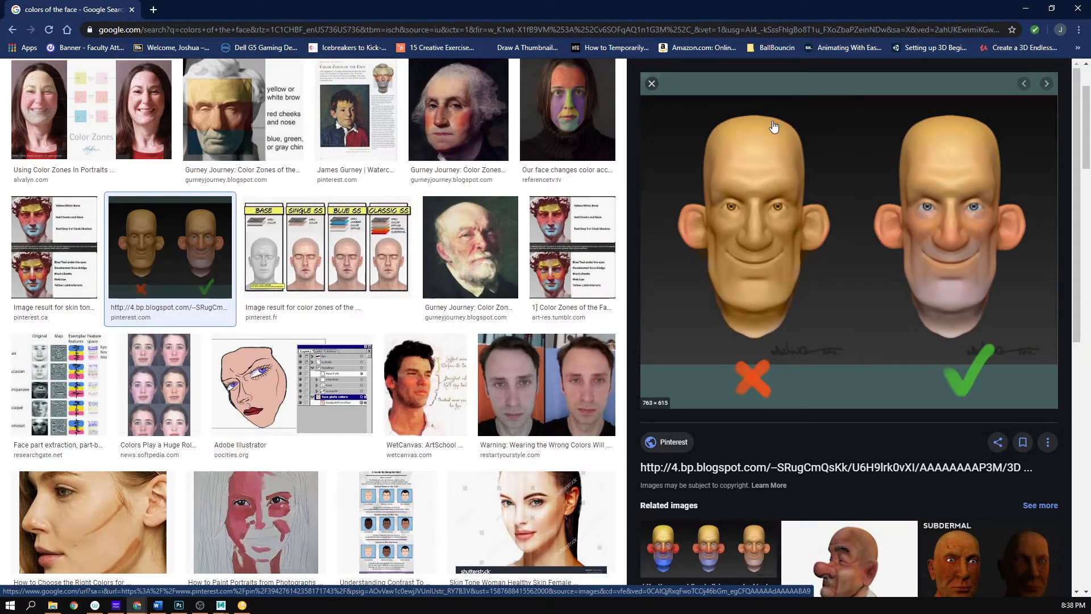
{"action": "scroll", "coordinate": [770, 250], "scroll_direction": "up", "scroll_amount": 2}
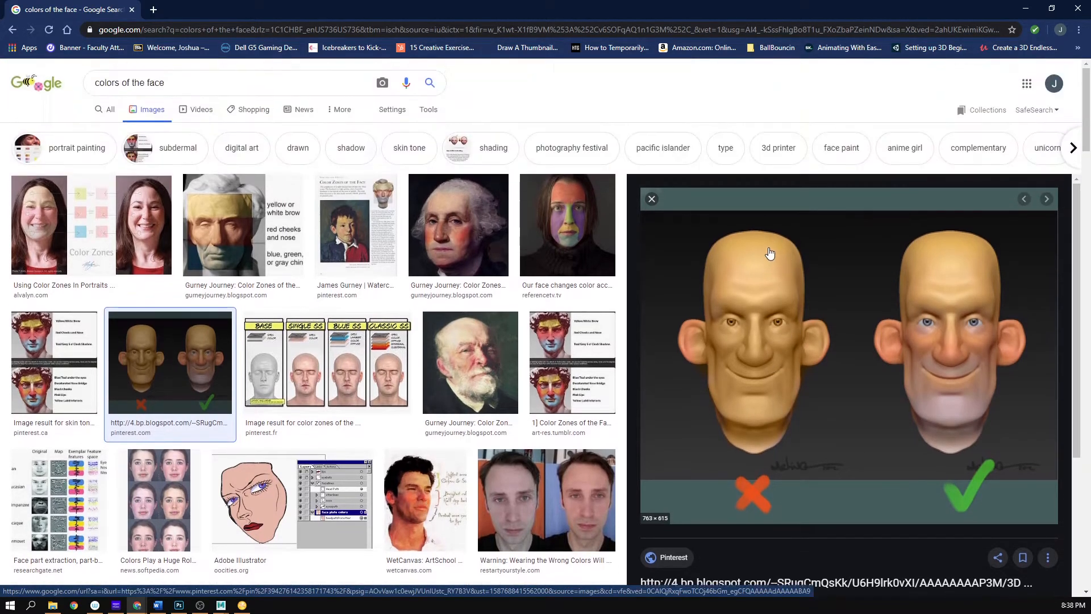
- Examine the Gurney Journey portrait of George Washington and a related portrait for facial color zones
{"action": "left_click", "coordinate": [458, 227]}
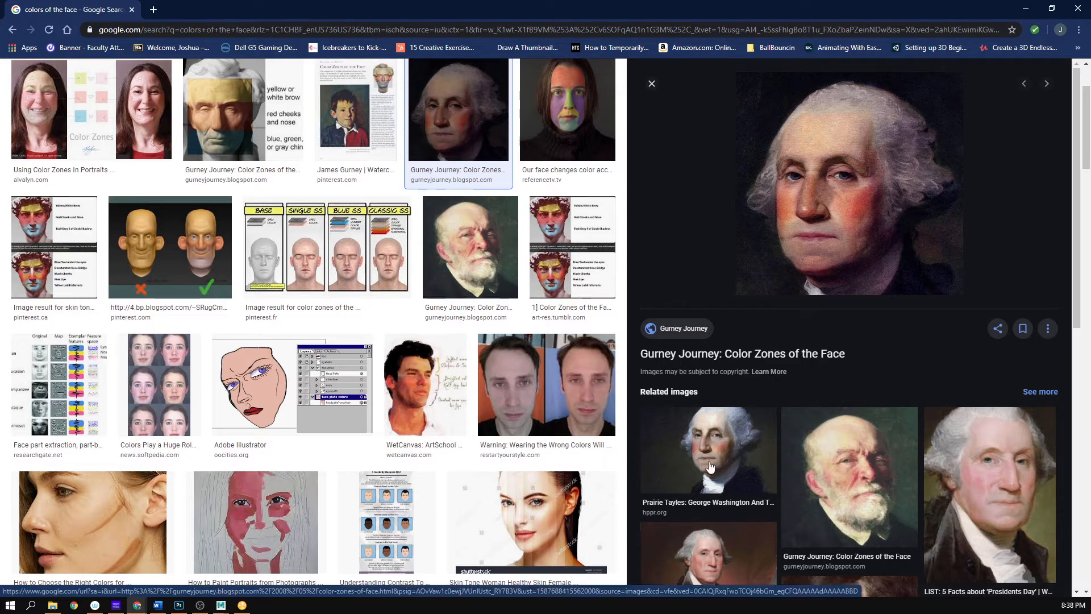
{"action": "left_click", "coordinate": [727, 461]}
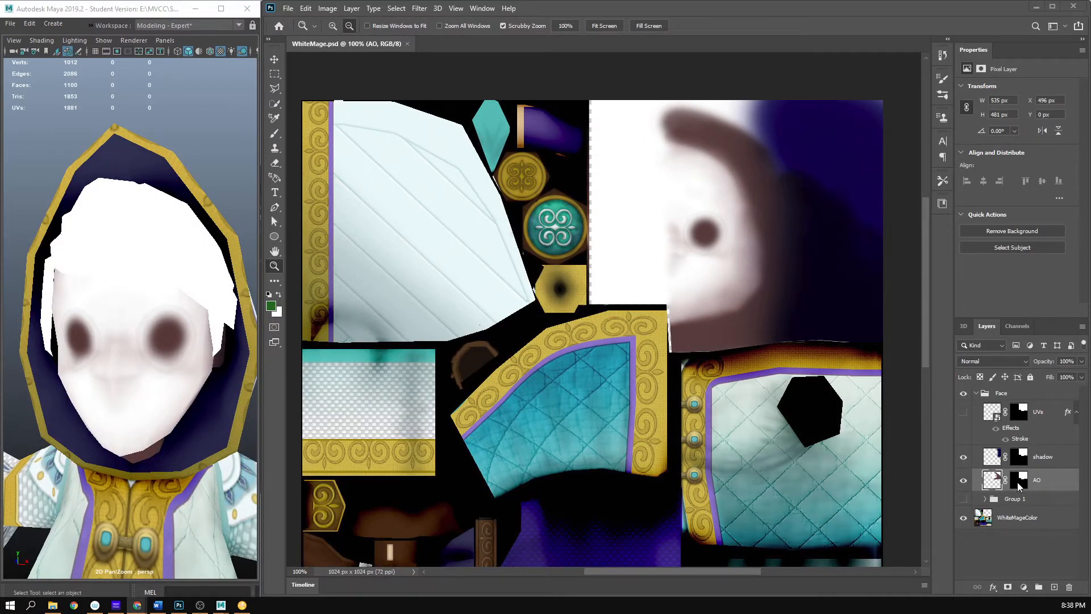
- Switch to Photoshop and load the AO layer's mask as a selection around the face area of the texture
{"action": "left_click_drag", "start_coordinate": [1024, 479], "coordinate": [1024, 481]}
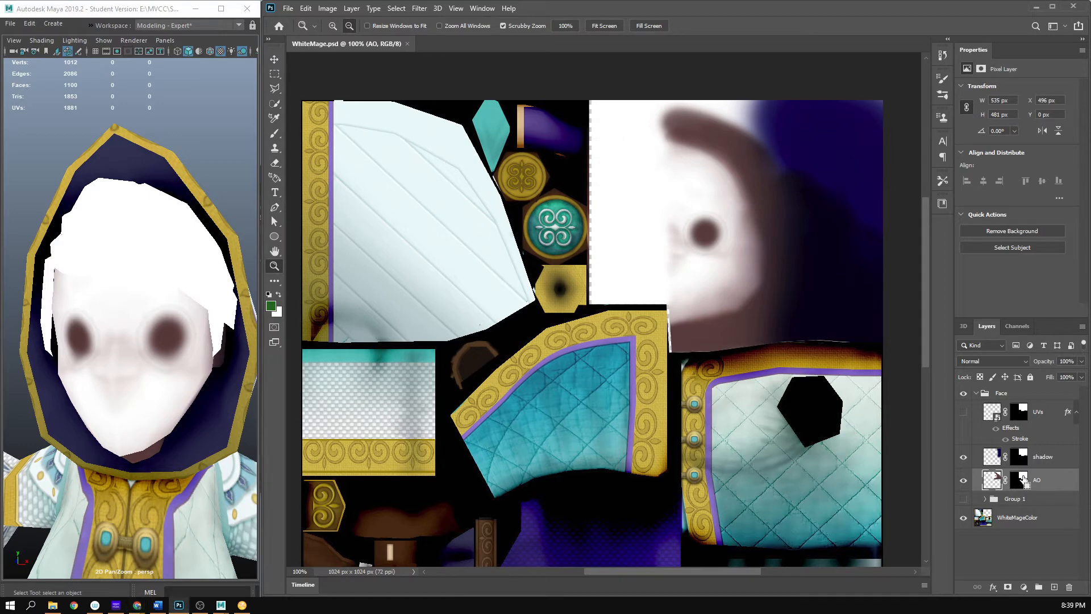
{"action": "left_click", "coordinate": [1024, 480], "text": "ctrl"}
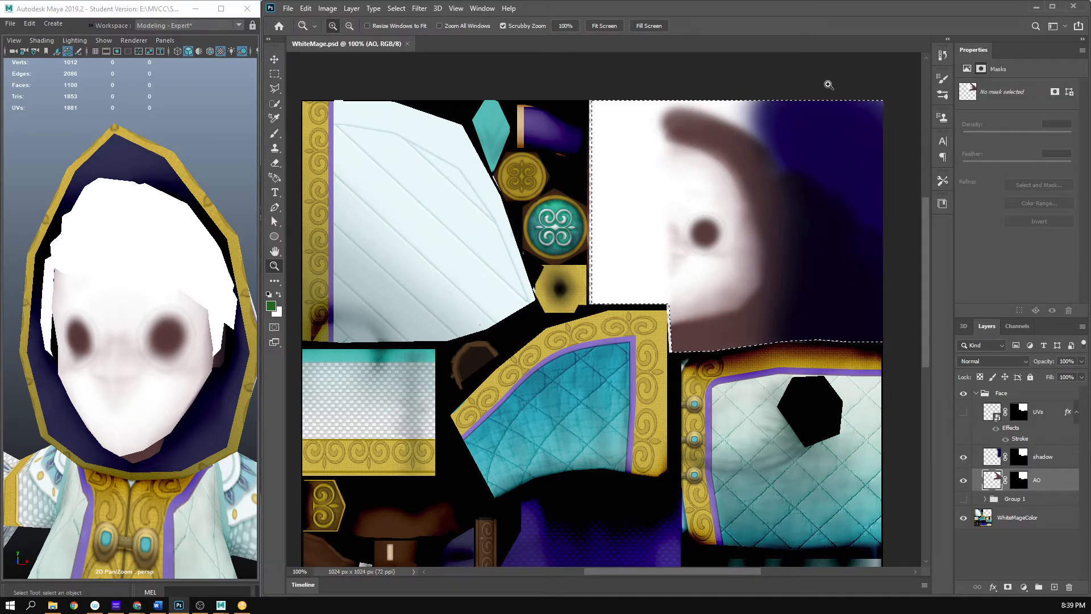
{"action": "left_click", "coordinate": [735, 256]}
{"action": "left_click", "coordinate": [734, 255], "text": "alt"}
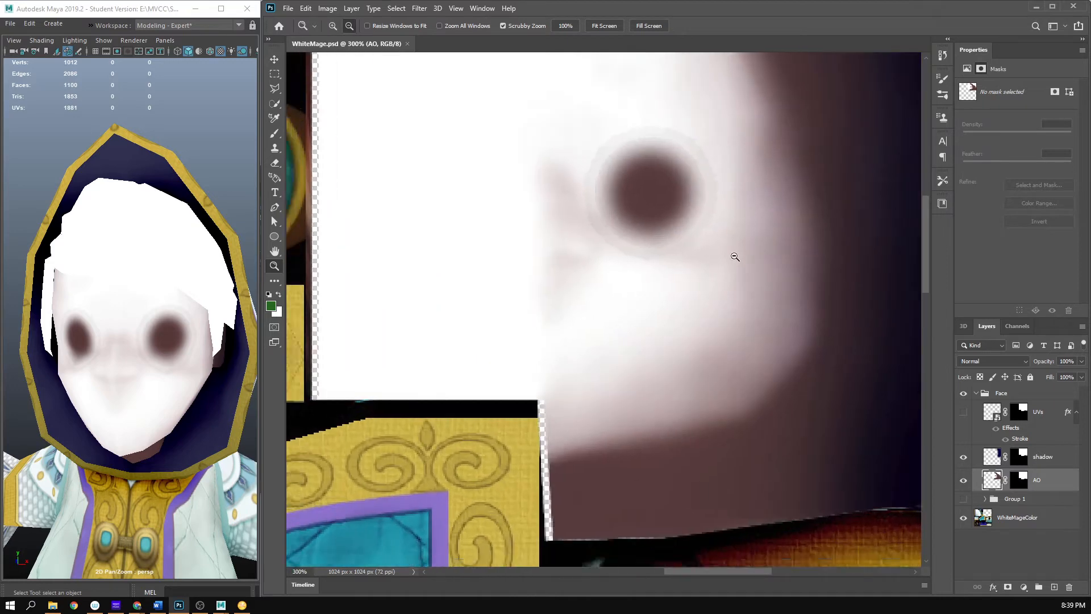
{"action": "left_click", "coordinate": [735, 256]}
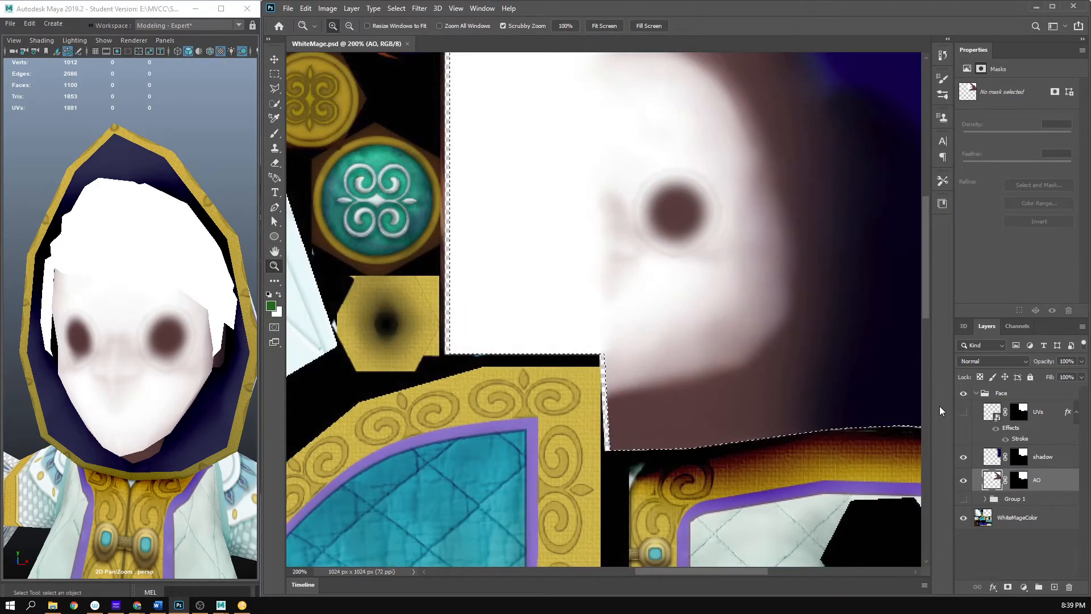
- Toggle the AO and shadow layers off and on to check their content, and show the UVs layer
{"action": "left_click", "coordinate": [968, 484]}
{"action": "left_click", "coordinate": [968, 483]}
{"action": "left_click", "coordinate": [967, 484]}
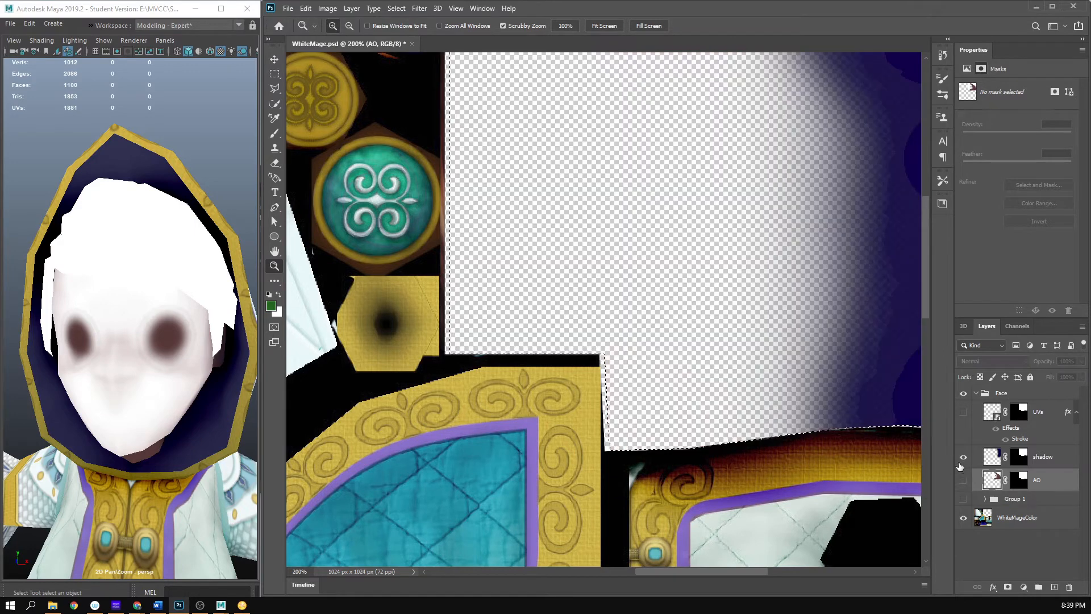
{"action": "left_click", "coordinate": [960, 465]}
{"action": "left_click", "coordinate": [963, 456]}
{"action": "left_click", "coordinate": [963, 412]}
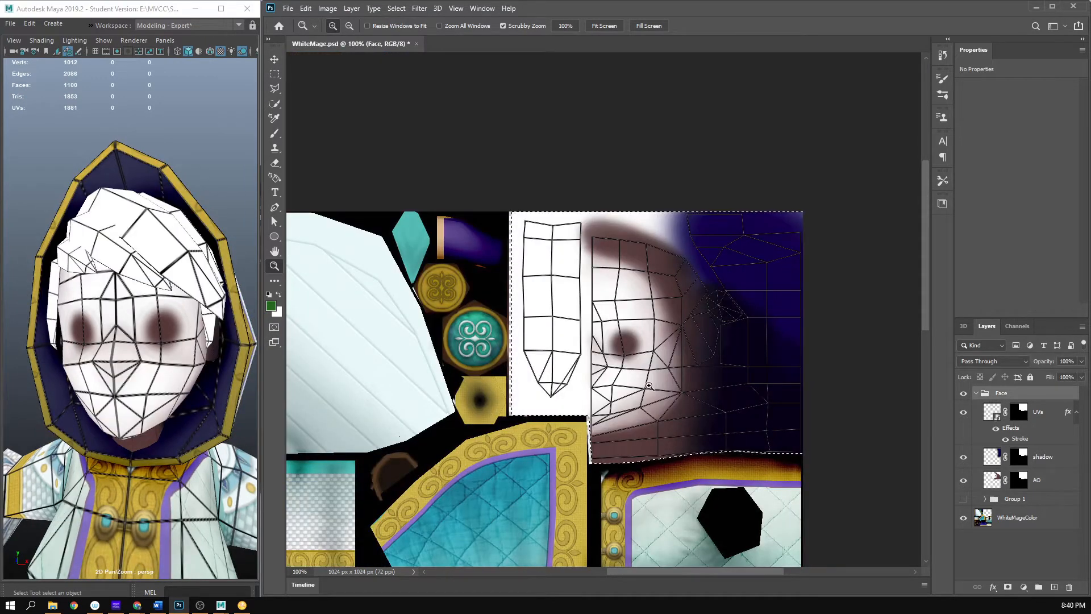
- Add a new layer directly below the AO layer inside the Face group
{"action": "left_click", "coordinate": [493, 254]}
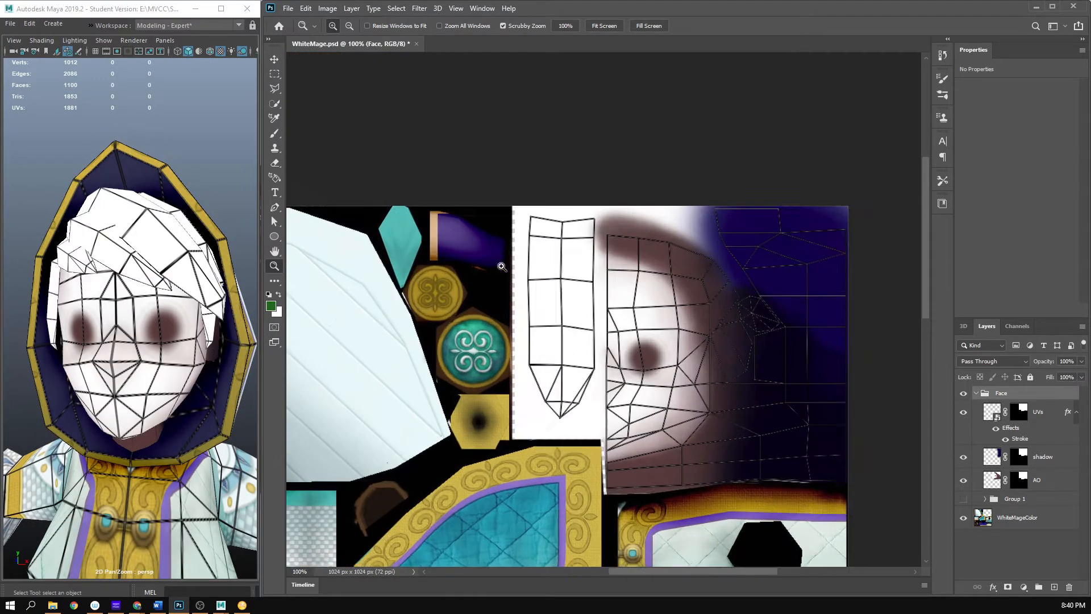
{"action": "left_click_drag", "start_coordinate": [687, 447], "coordinate": [585, 374]}
{"action": "left_click", "coordinate": [631, 390], "text": "alt"}
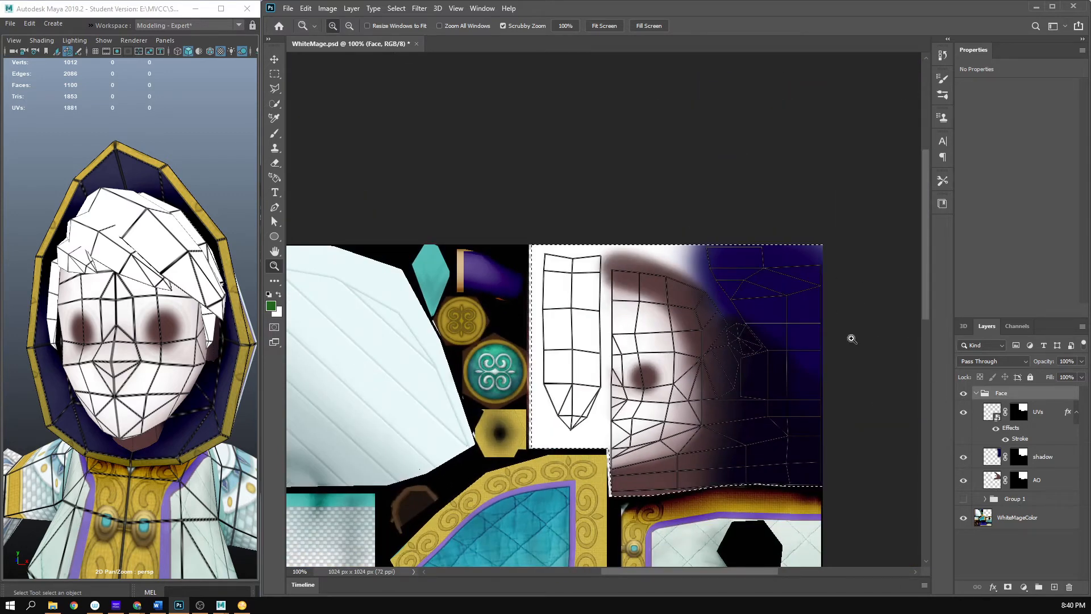
{"action": "left_click", "coordinate": [1063, 482]}
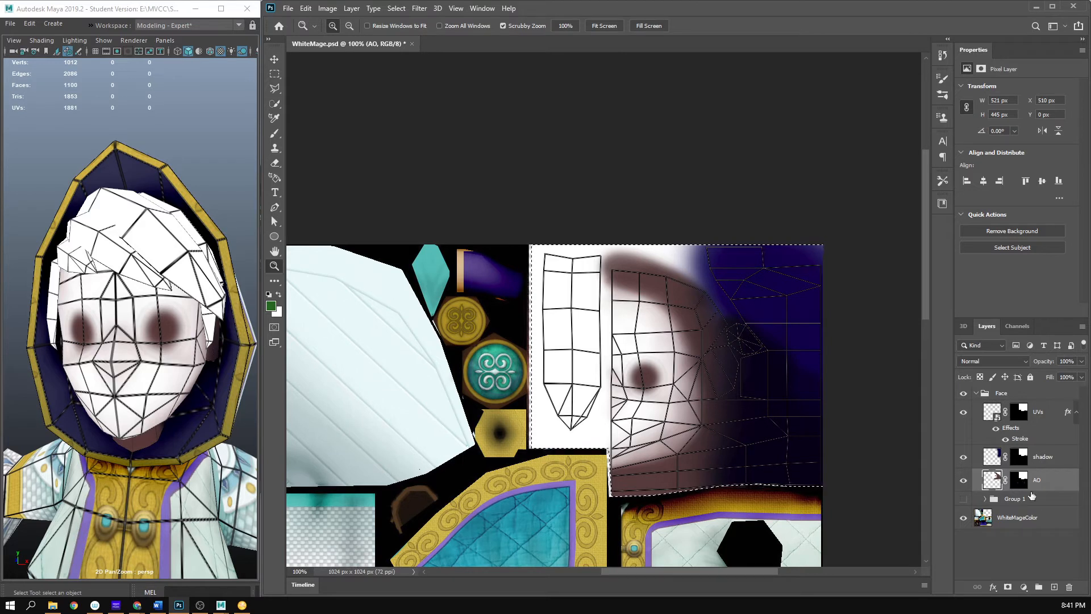
{"action": "left_click", "coordinate": [1054, 587], "text": "ctrl"}
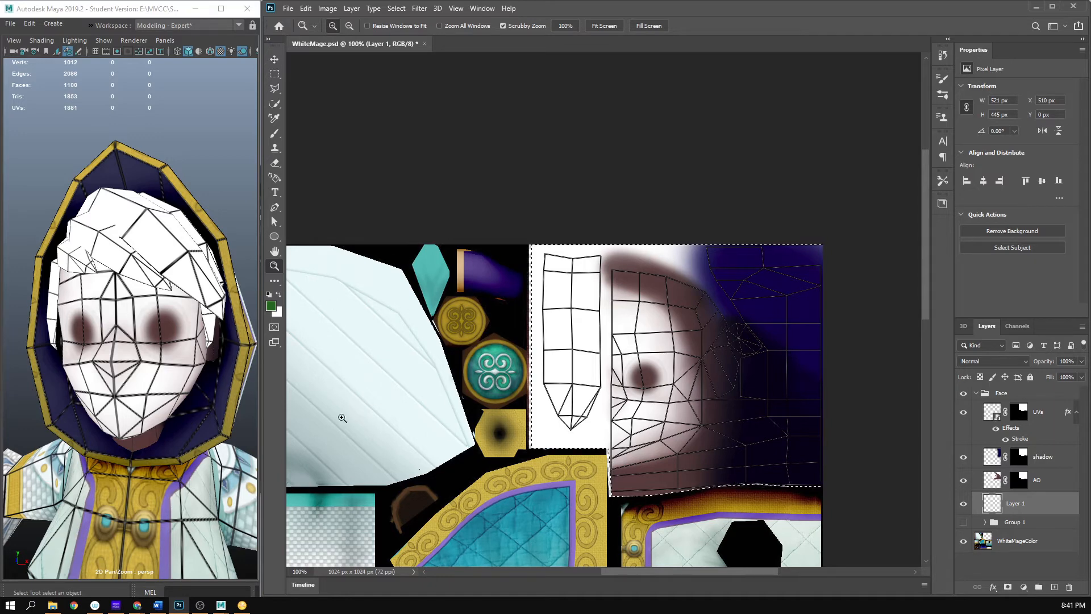
- Set the foreground color to the light warm skin tone fde0a9
{"action": "left_click", "coordinate": [271, 307]}
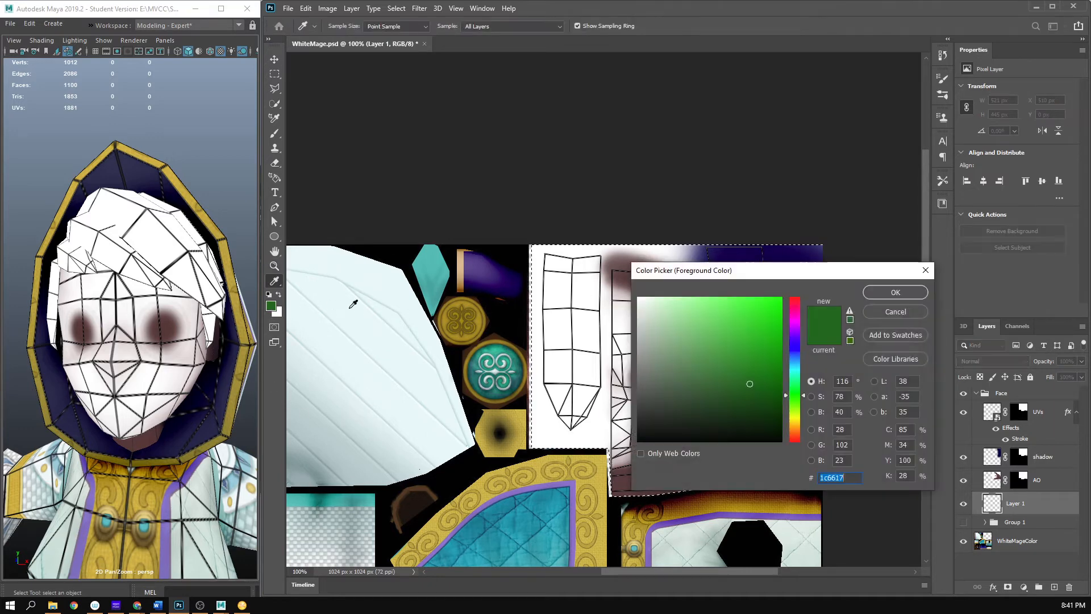
{"action": "left_click", "coordinate": [796, 425]}
{"action": "left_click", "coordinate": [700, 361]}
{"action": "mouse_move", "coordinate": [701, 361]}
{"action": "left_mouse_down"}
{"action": "mouse_move", "coordinate": [713, 318]}
{"action": "mouse_move", "coordinate": [737, 307]}
{"action": "left_mouse_up"}
{"action": "left_click", "coordinate": [797, 424]}
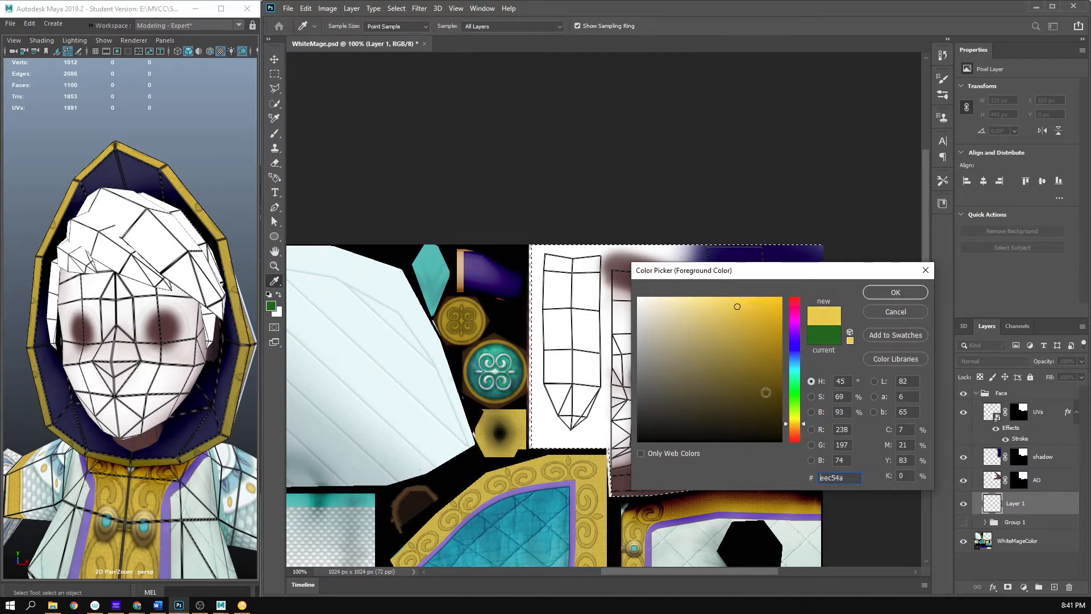
{"action": "left_click", "coordinate": [796, 430]}
{"action": "mouse_move", "coordinate": [711, 343]}
{"action": "left_mouse_down"}
{"action": "mouse_move", "coordinate": [701, 300]}
{"action": "mouse_move", "coordinate": [686, 298]}
{"action": "left_mouse_up"}
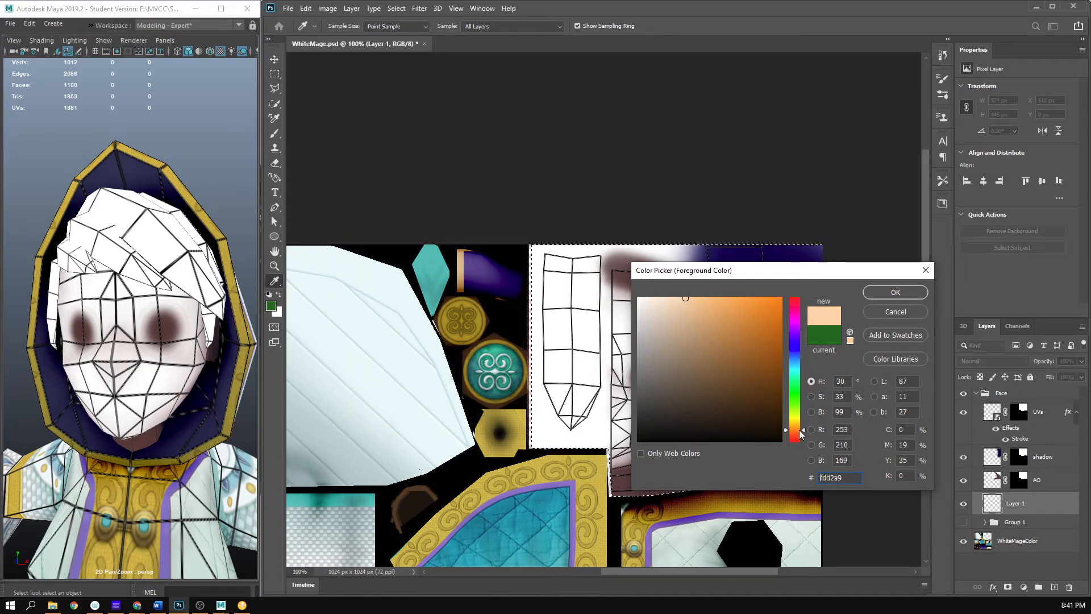
{"action": "left_click_drag", "start_coordinate": [801, 435], "coordinate": [801, 429]}
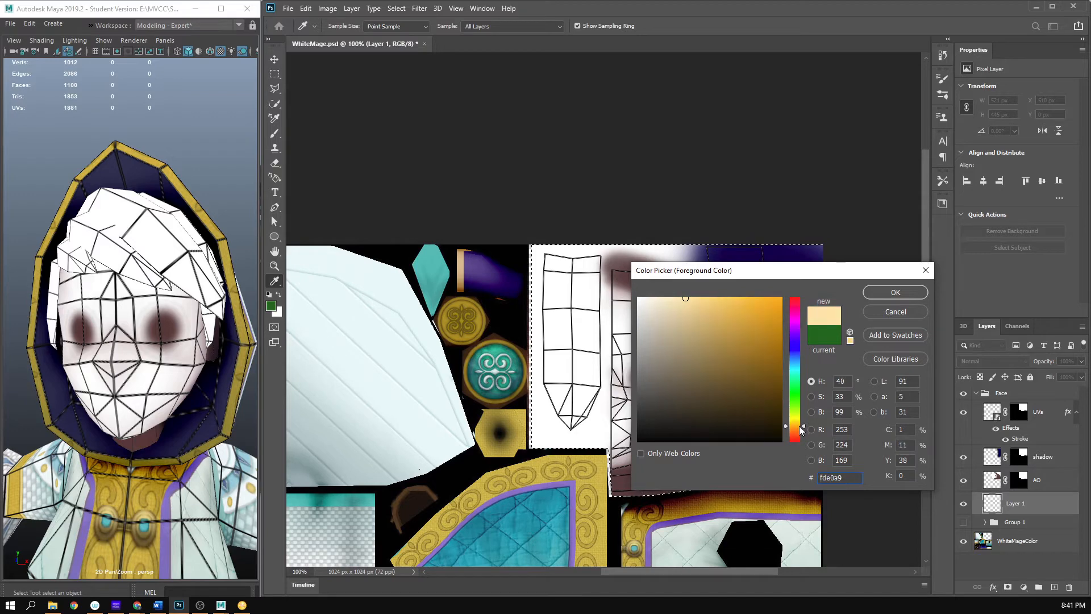
{"action": "left_click", "coordinate": [895, 292]}
- Fill the selected face area on Layer 1 with the foreground color in Normal mode at 100% opacity
{"action": "key", "text": "z"}
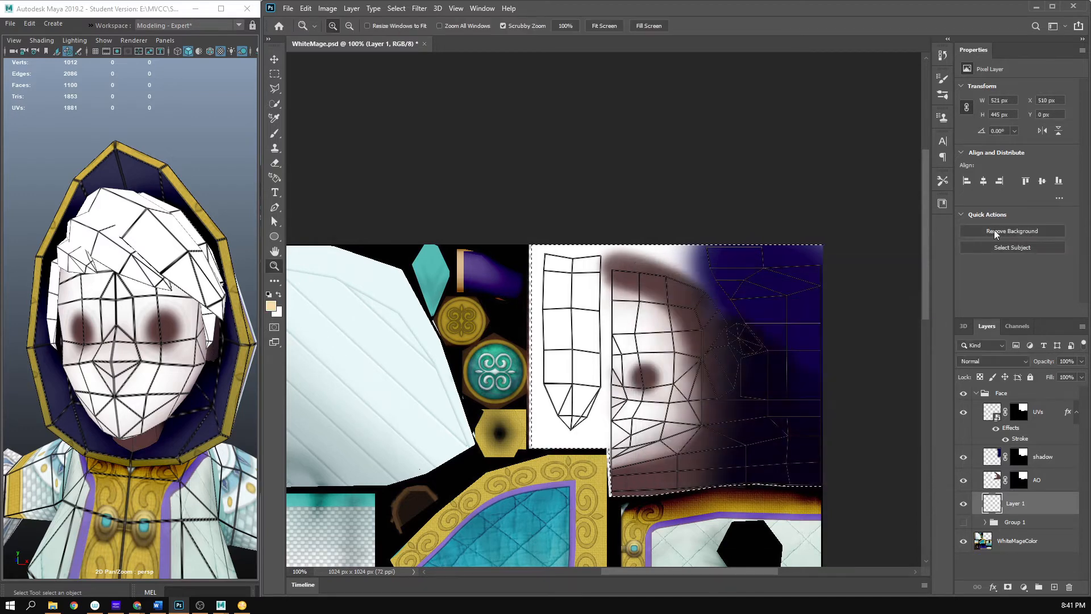
{"action": "key", "text": "i"}
{"action": "key", "text": "shift+BackSpace"}
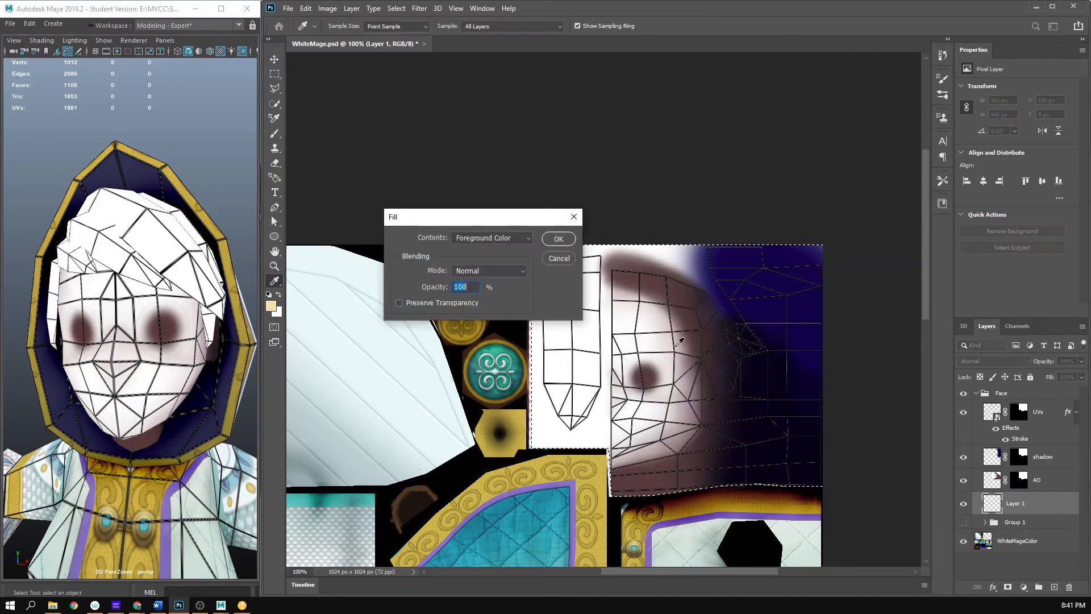
{"action": "left_click", "coordinate": [559, 239]}
{"action": "key", "text": "z"}
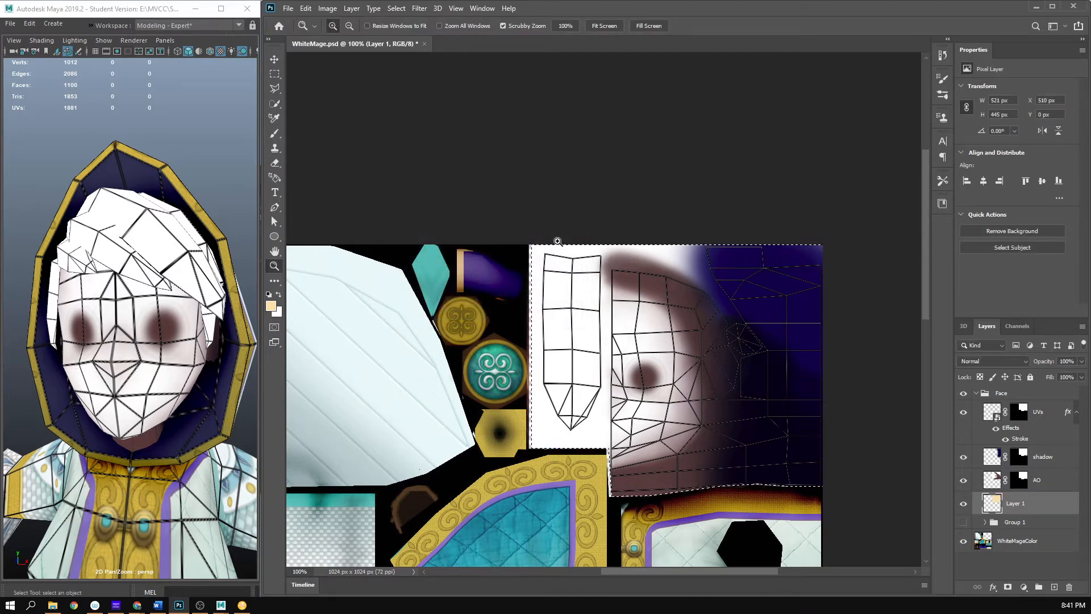
- Set the AO layer's blend mode to Multiply over the skin-colored base
{"action": "left_click", "coordinate": [649, 386], "text": "alt"}
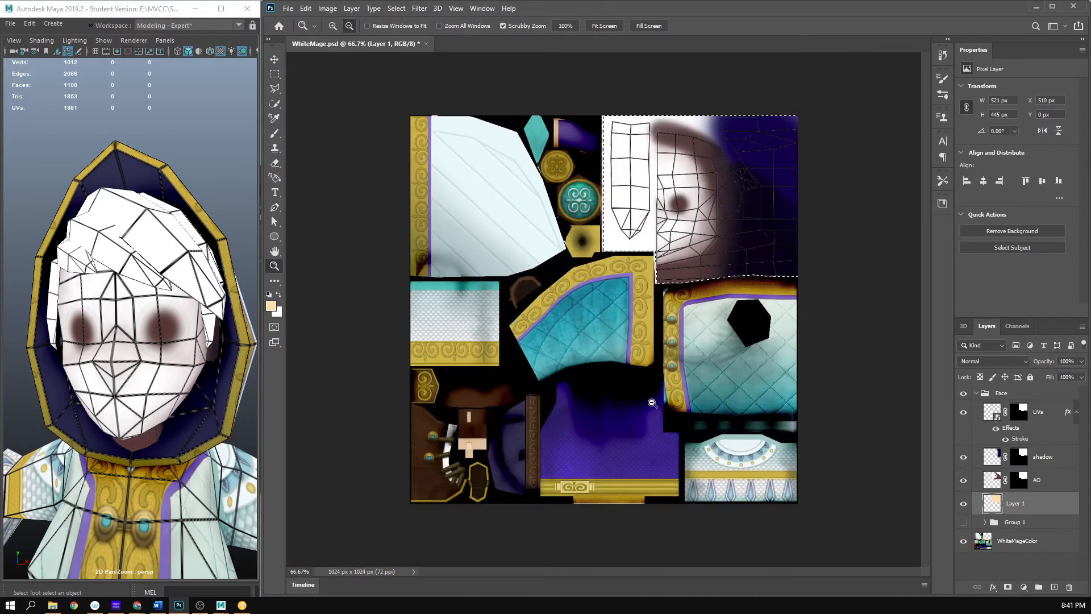
{"action": "left_click", "coordinate": [655, 369]}
{"action": "left_click_drag", "start_coordinate": [708, 166], "coordinate": [693, 243]}
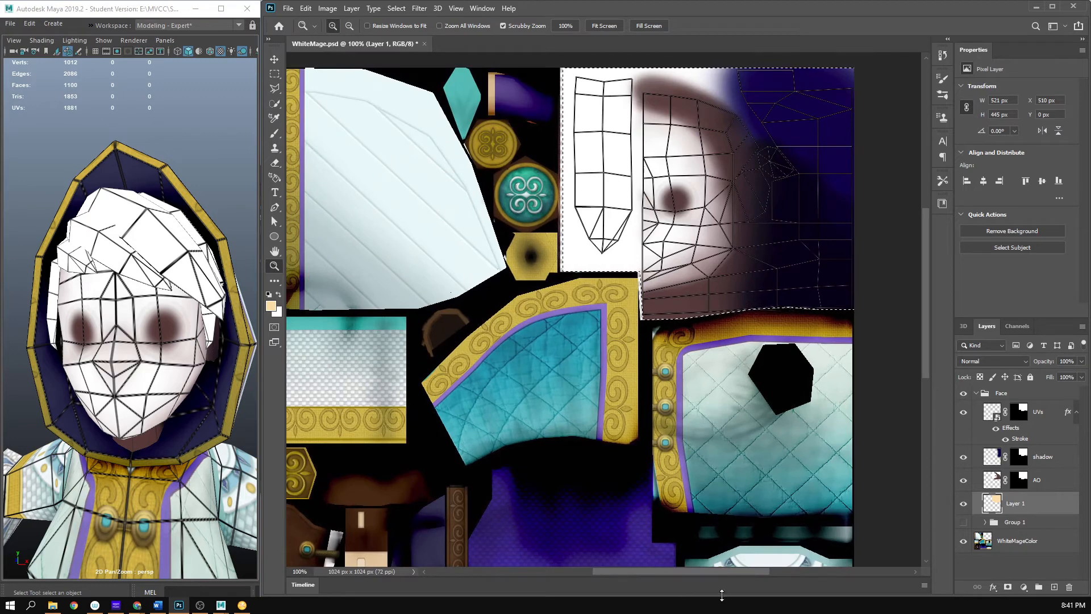
{"action": "left_click", "coordinate": [994, 486]}
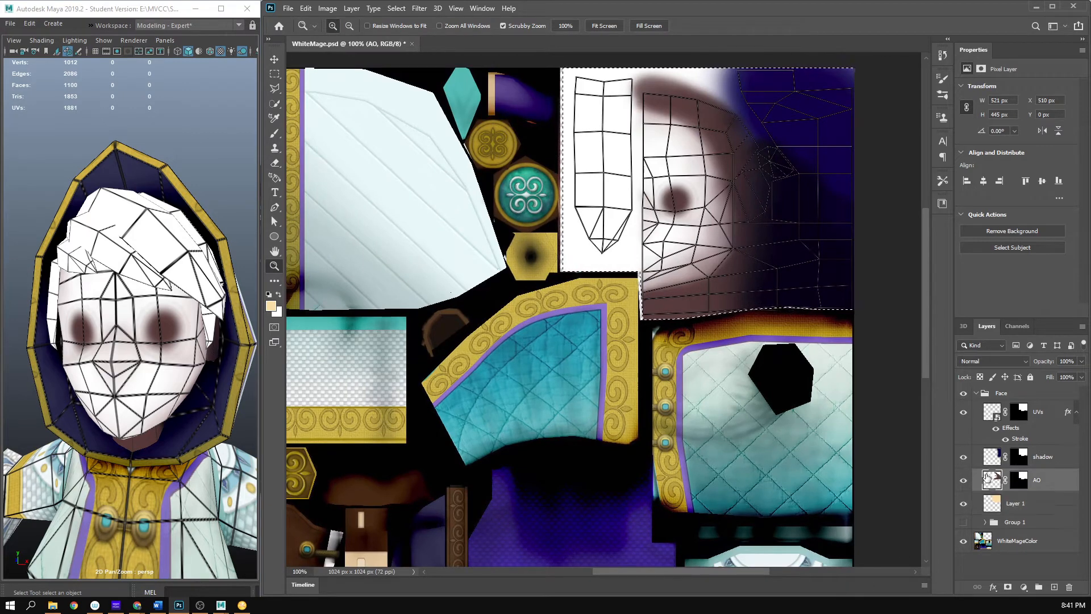
{"action": "left_click", "coordinate": [1003, 361]}
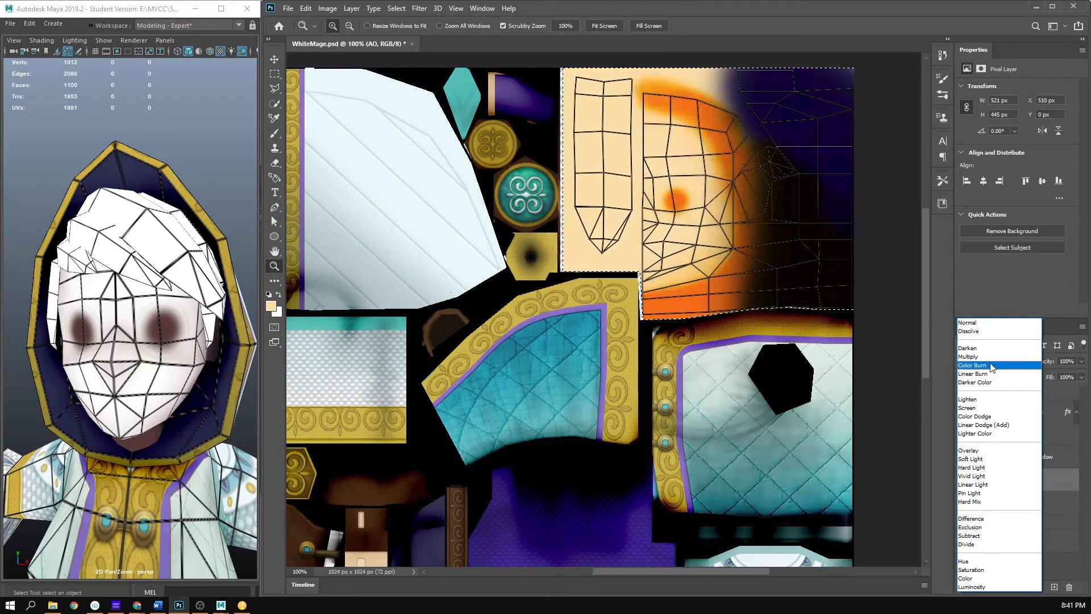
{"action": "left_click", "coordinate": [989, 357]}
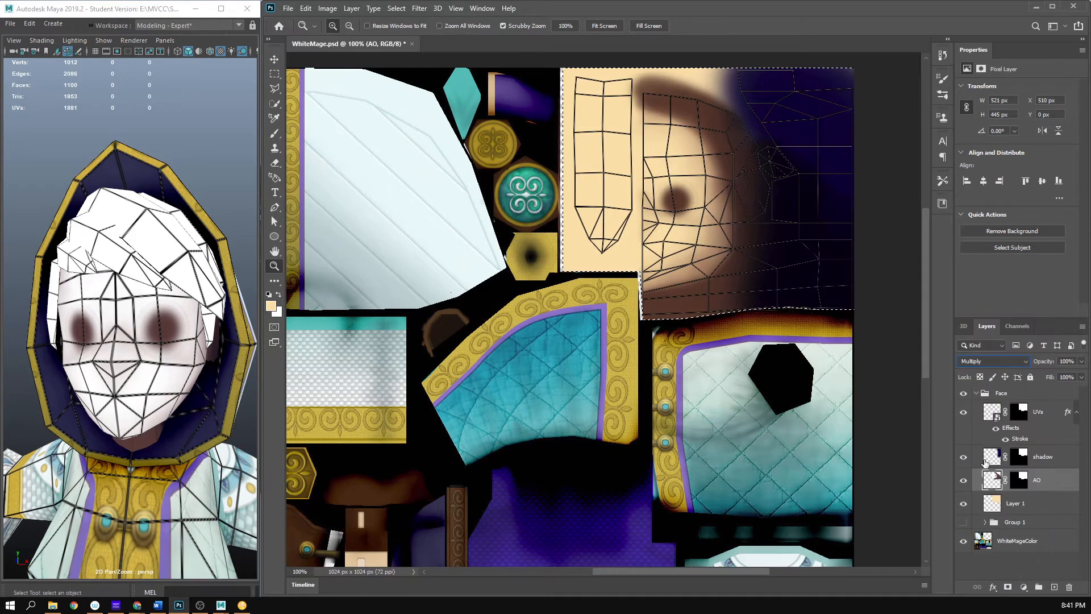
- Check the face with the UVs layer hidden, show it again, and move it out of and above the Face group
{"action": "left_click", "coordinate": [986, 463]}
{"action": "left_click", "coordinate": [982, 420]}
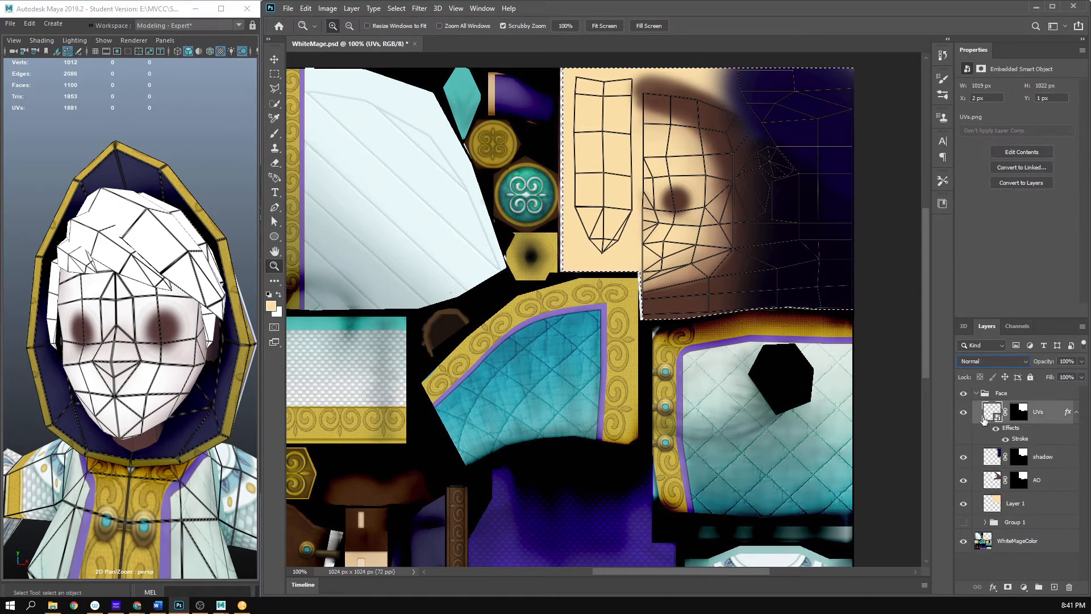
{"action": "left_click", "coordinate": [963, 412]}
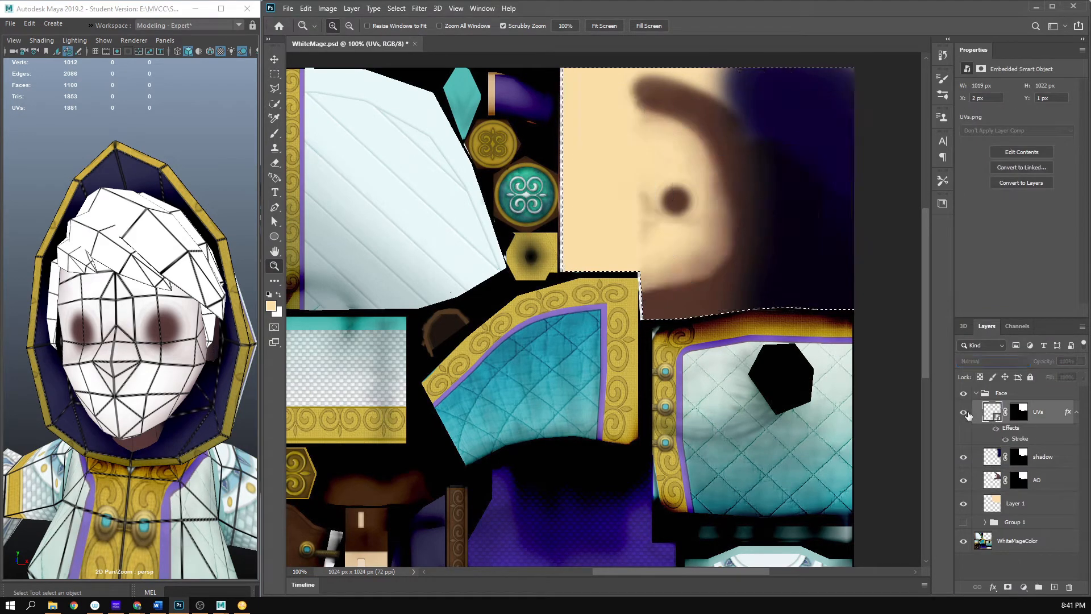
{"action": "left_click", "coordinate": [964, 412]}
{"action": "left_click_drag", "start_coordinate": [1042, 415], "coordinate": [1036, 390]}
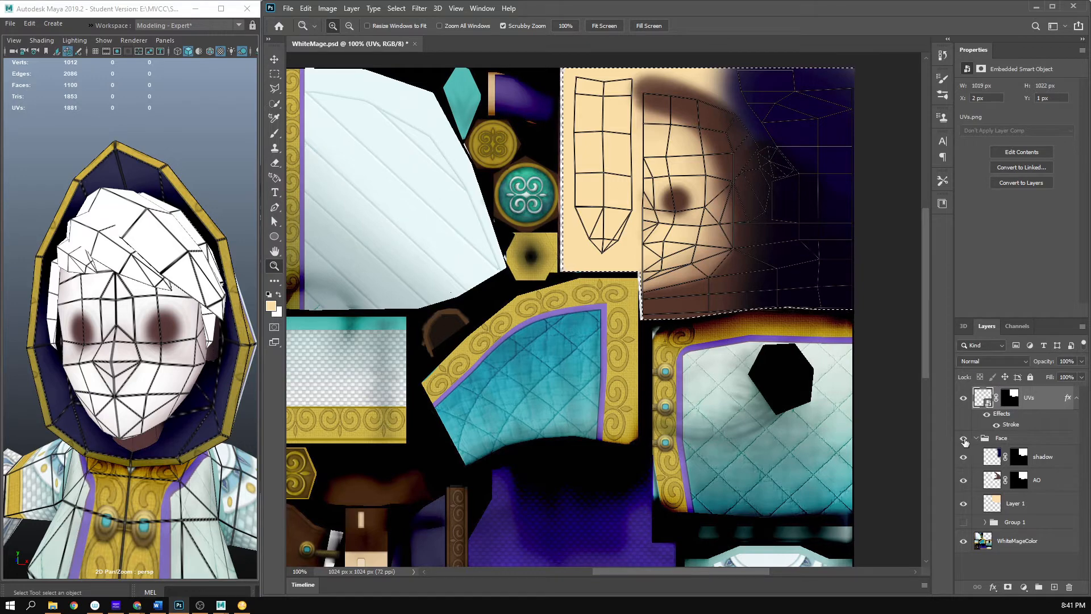
- Set the shadow layer's blend mode to Color Burn and its opacity to 75%
{"action": "left_click", "coordinate": [690, 267], "text": "alt"}
{"action": "left_click", "coordinate": [669, 249]}
{"action": "left_click_drag", "start_coordinate": [723, 294], "coordinate": [702, 339]}
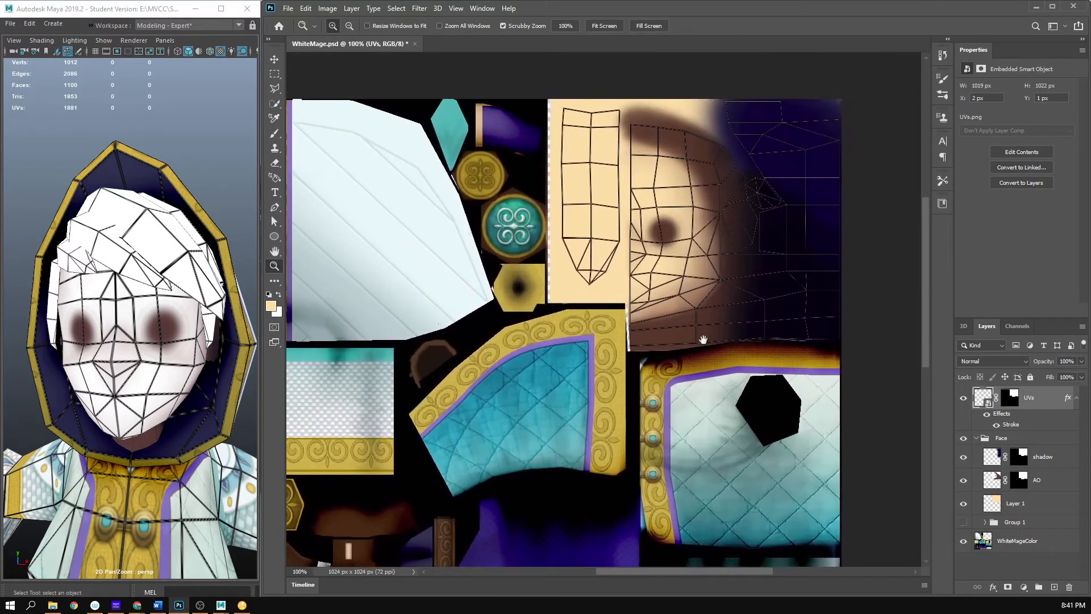
{"action": "left_click", "coordinate": [1043, 456]}
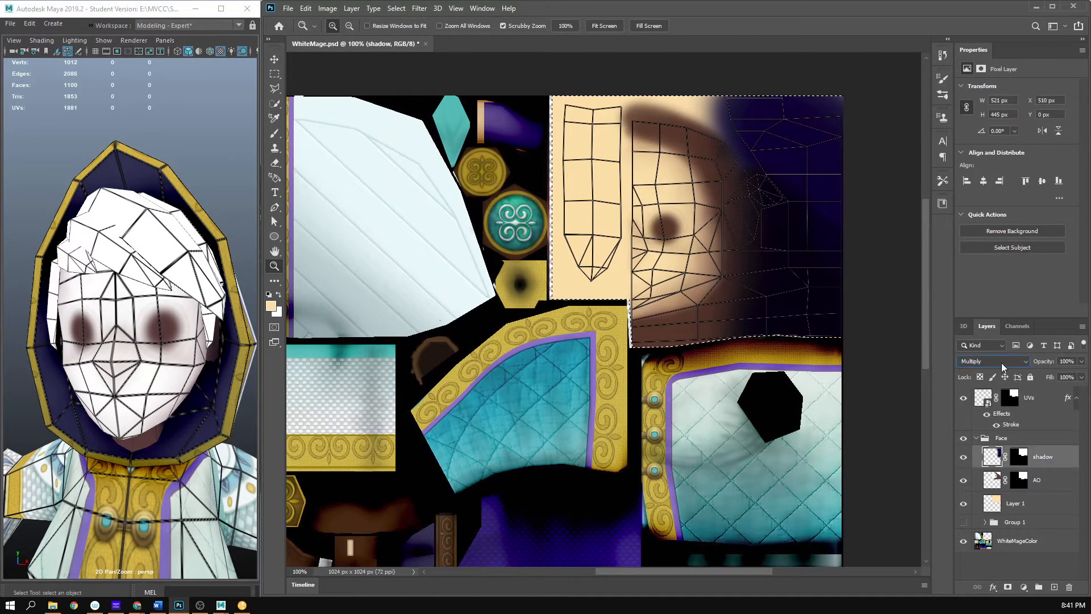
{"action": "left_click", "coordinate": [1001, 362]}
{"action": "left_click", "coordinate": [1001, 362]}
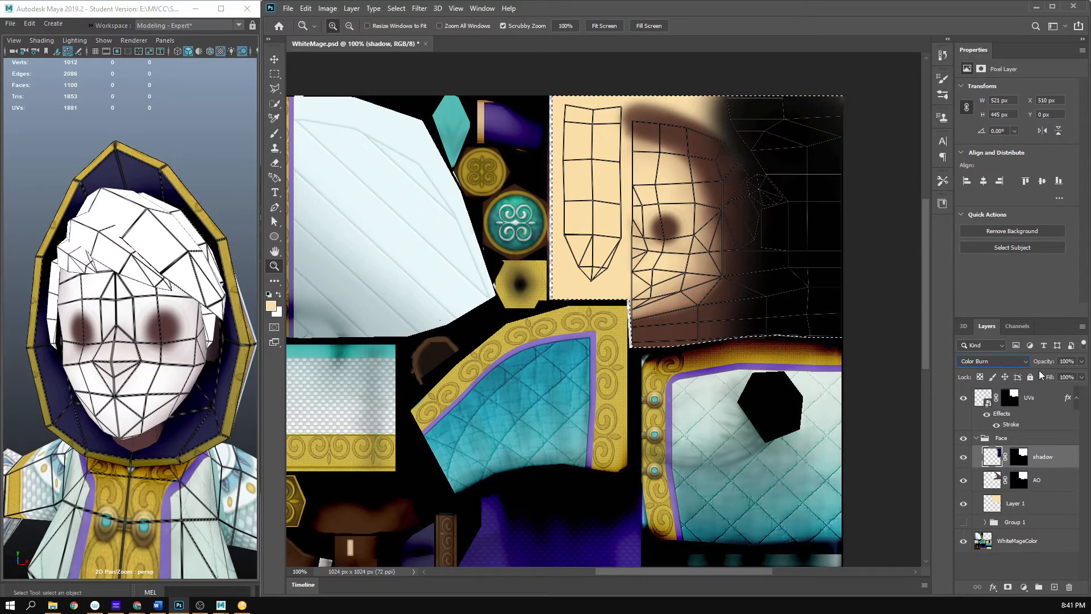
{"action": "left_click", "coordinate": [1082, 362]}
{"action": "left_click", "coordinate": [1069, 373]}
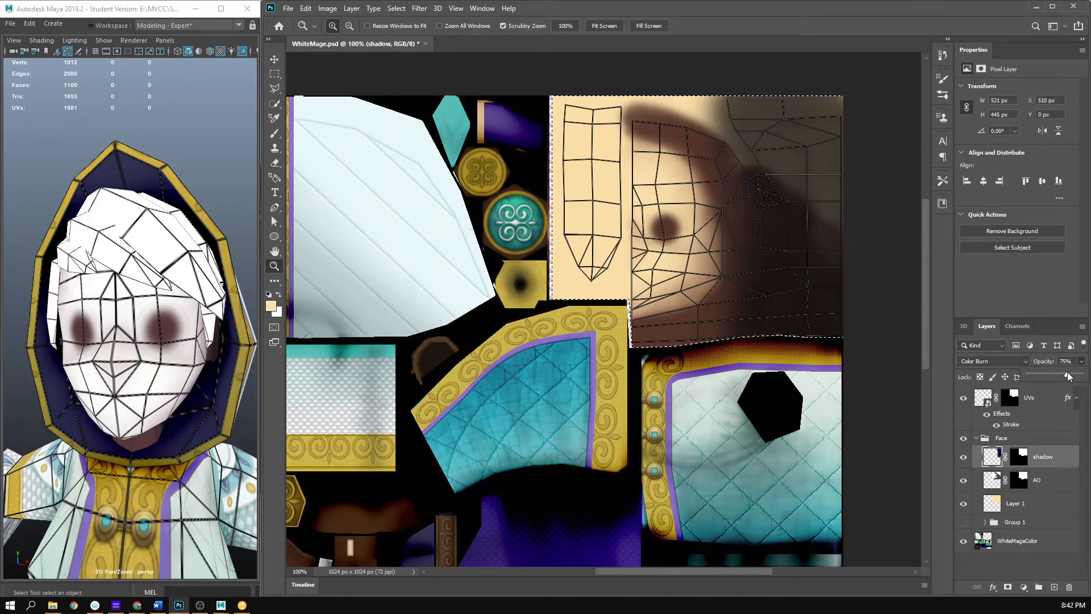
- Hide the UVs layer, save WhiteMage.psd, and inspect the skin-toned face from another angle in Maya
{"action": "left_click", "coordinate": [961, 399]}
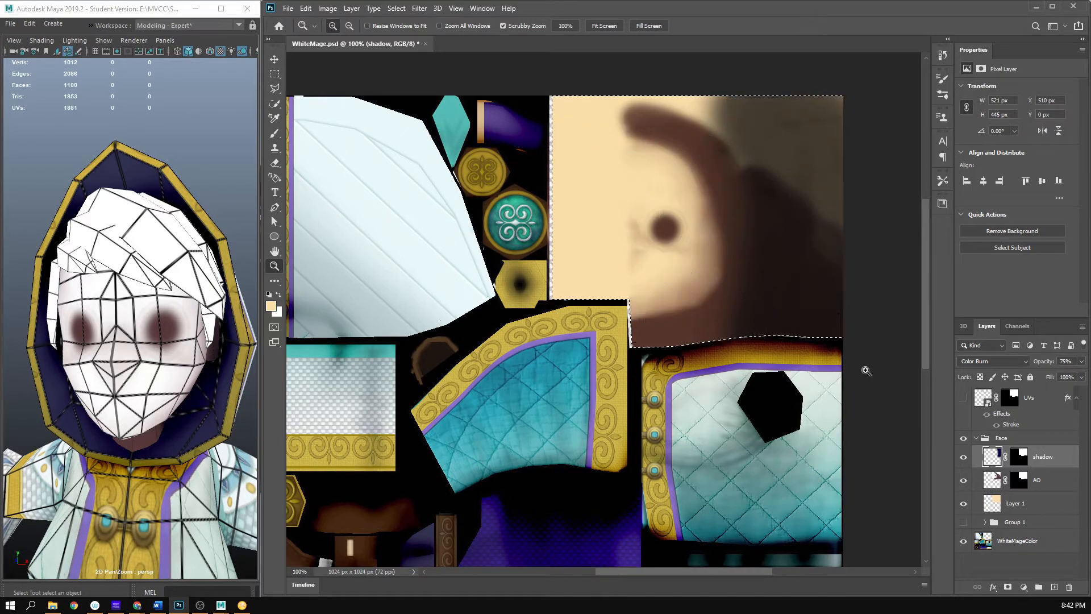
{"action": "key", "text": "ctrl+s"}
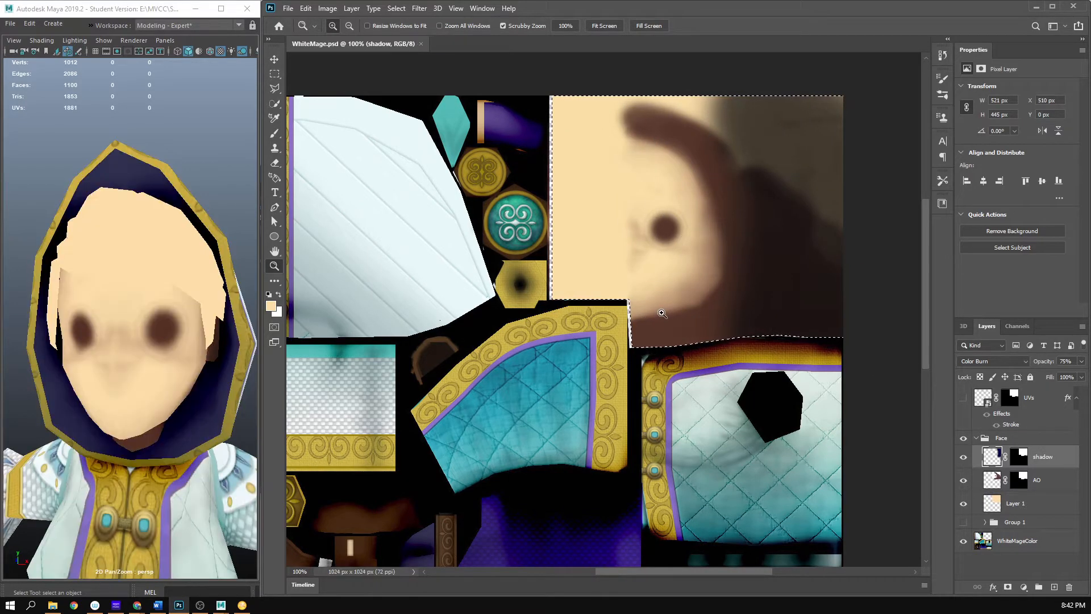
{"action": "left_click_drag", "start_coordinate": [169, 363], "coordinate": [272, 392]}
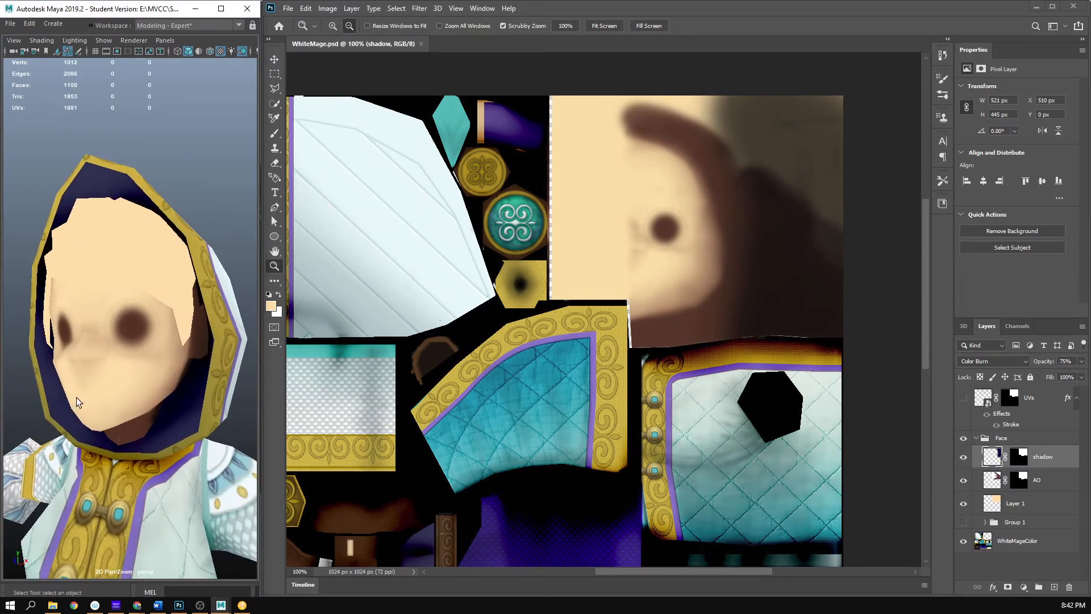
- Rename the skin-colored base layer in the Face group as skinDefault
{"action": "double_click", "coordinate": [1015, 503]}
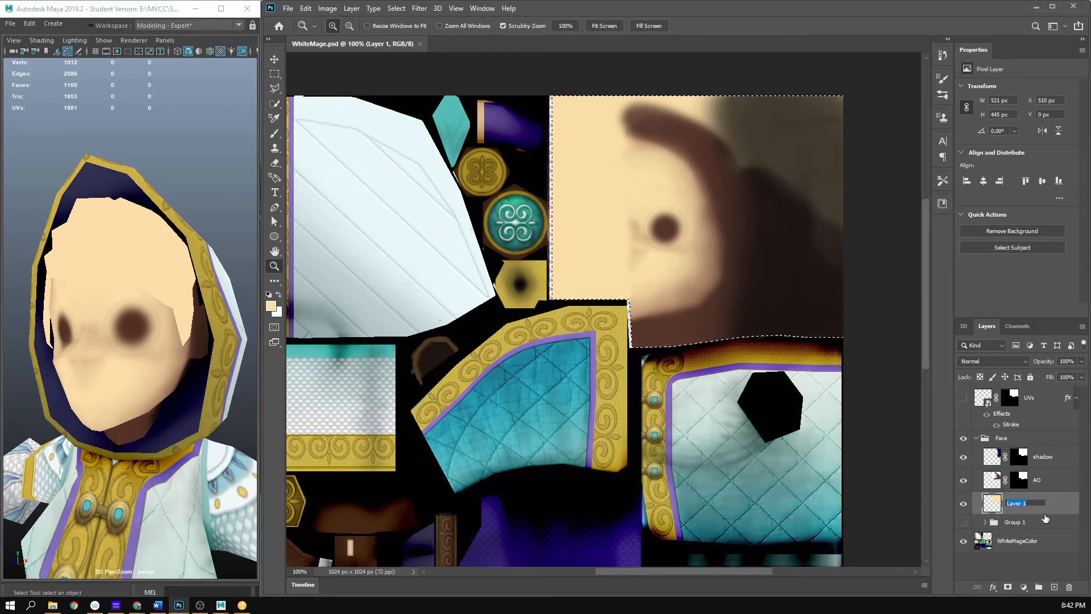
{"action": "type", "text": "skinDefaul"}
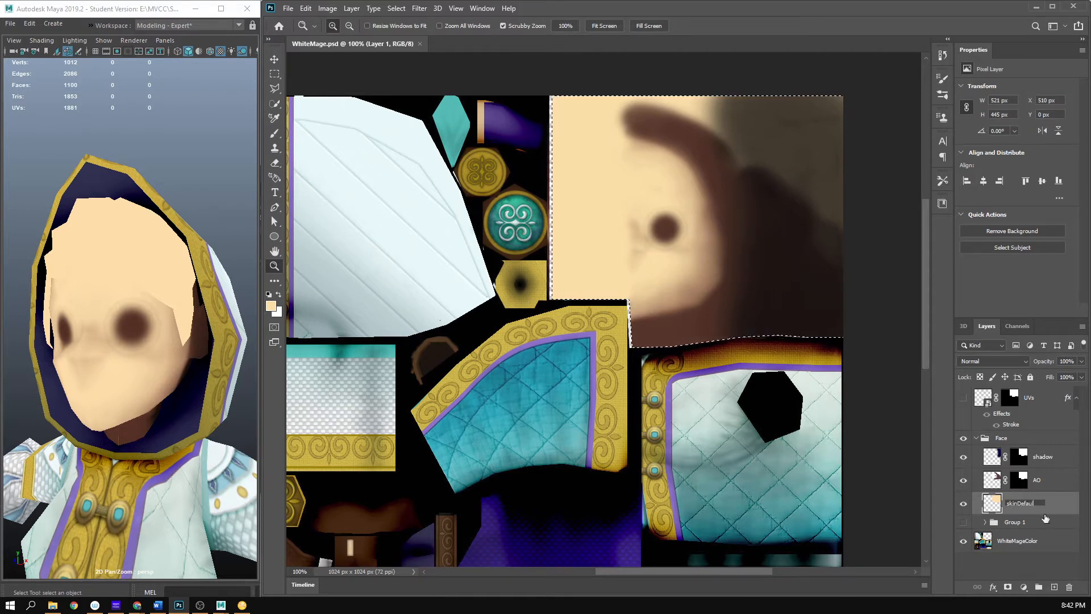
{"action": "type", "text": "t"}
{"action": "key", "text": "Return"}
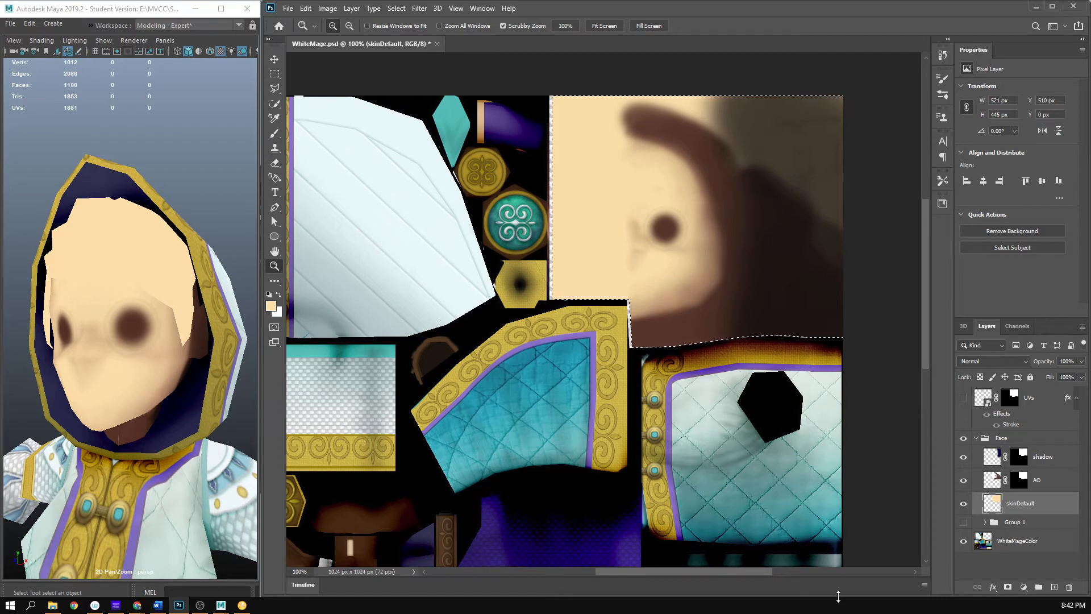
- Add a new layer above skinDefault and set the foreground color to salmon red f58a71
{"action": "left_click", "coordinate": [1054, 587]}
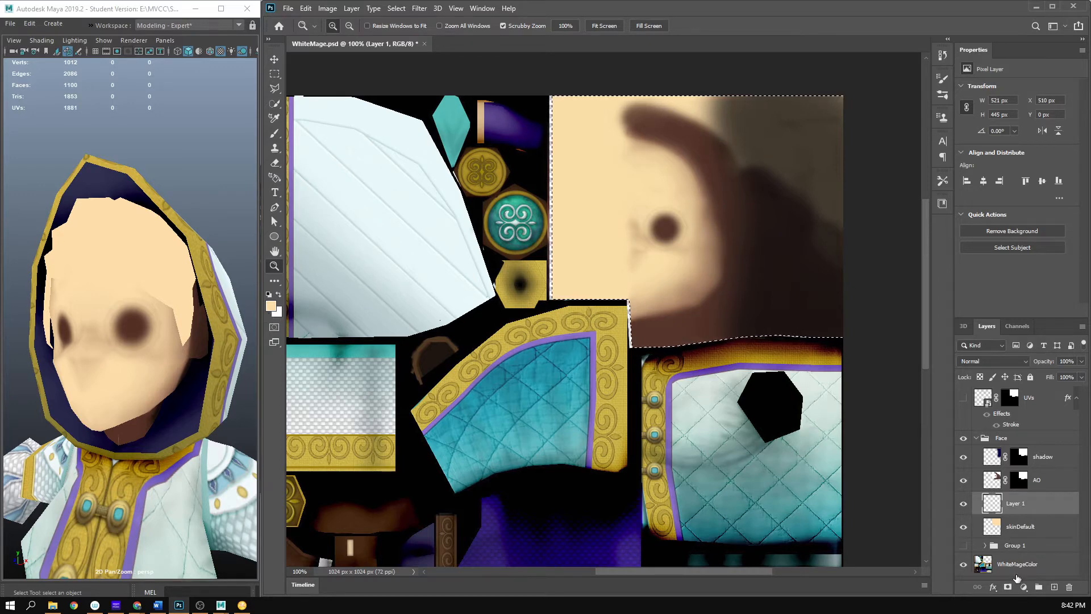
{"action": "left_click", "coordinate": [275, 280]}
{"action": "left_click", "coordinate": [271, 306]}
{"action": "type", "text": "eaa065"}
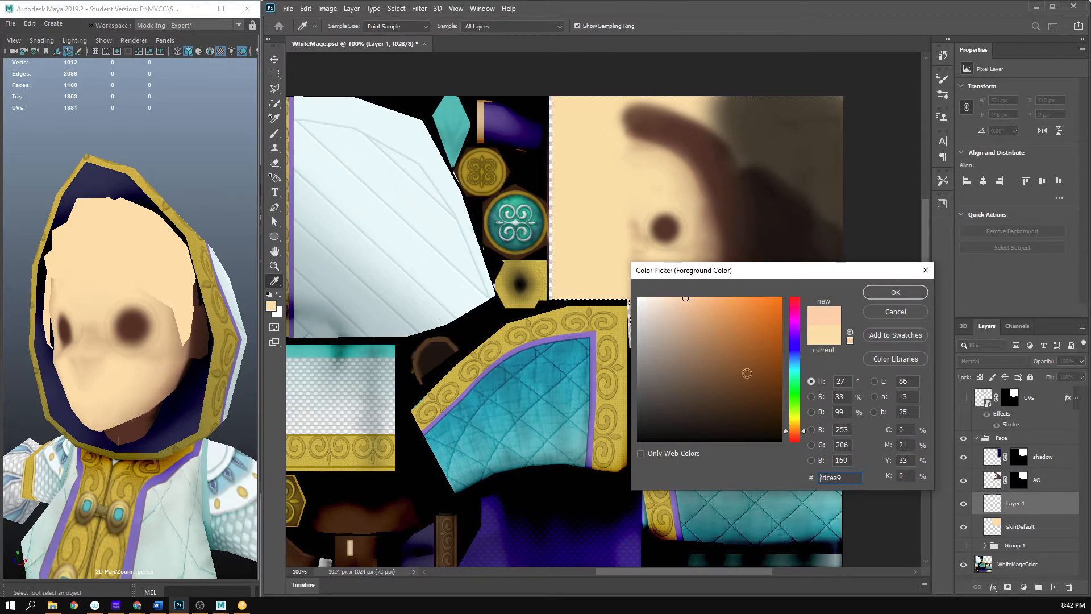
{"action": "left_click", "coordinate": [797, 437]}
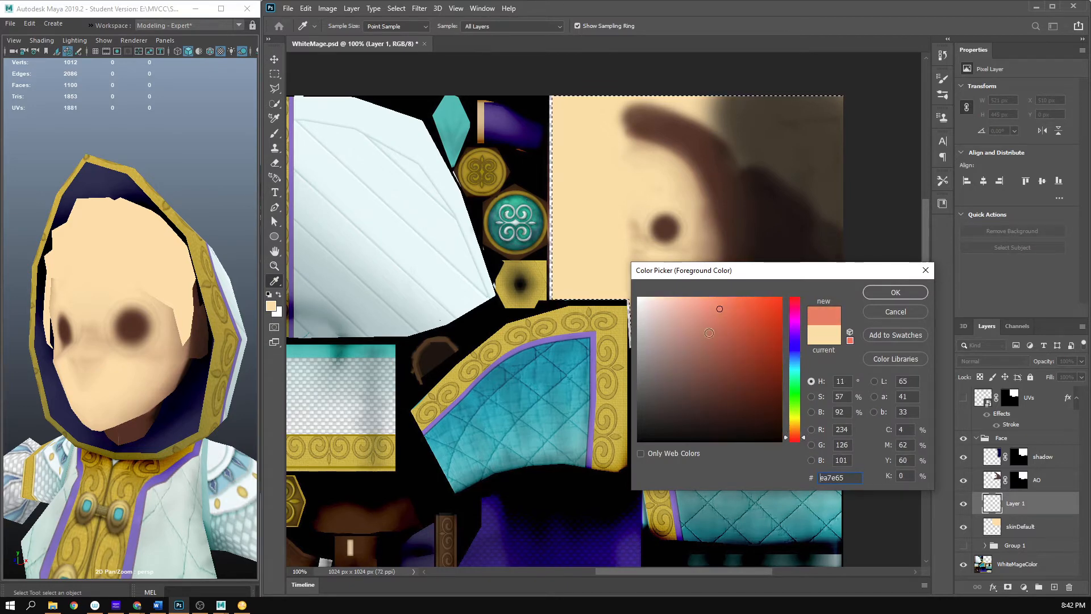
{"action": "left_click", "coordinate": [718, 304]}
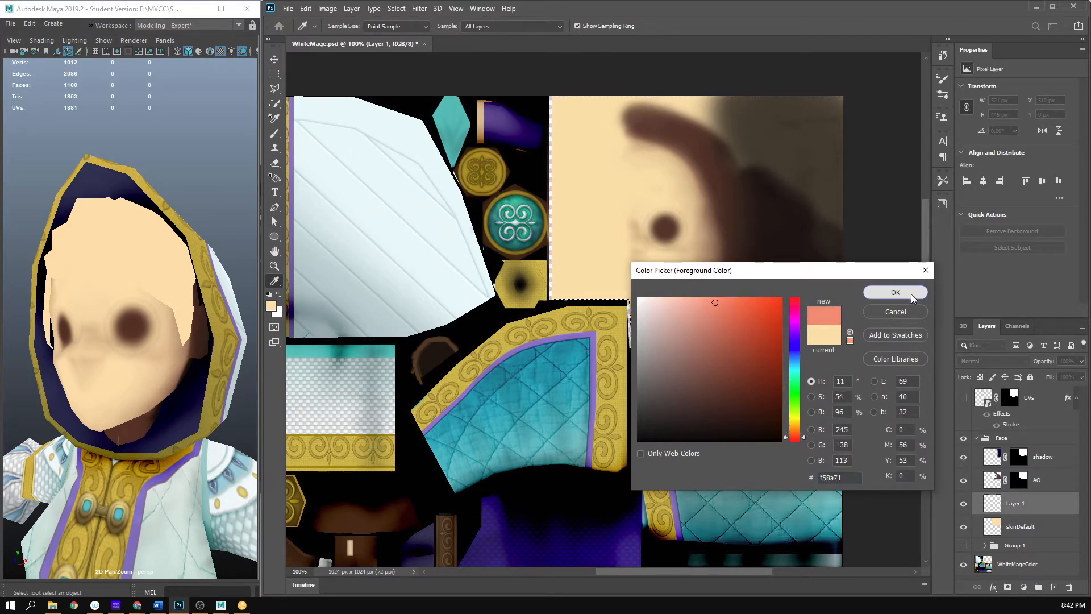
{"action": "left_click", "coordinate": [895, 292]}
- Paint soft salmon red across the nose and the cheek below the eye with a 168 px soft round brush
{"action": "key", "text": "z"}
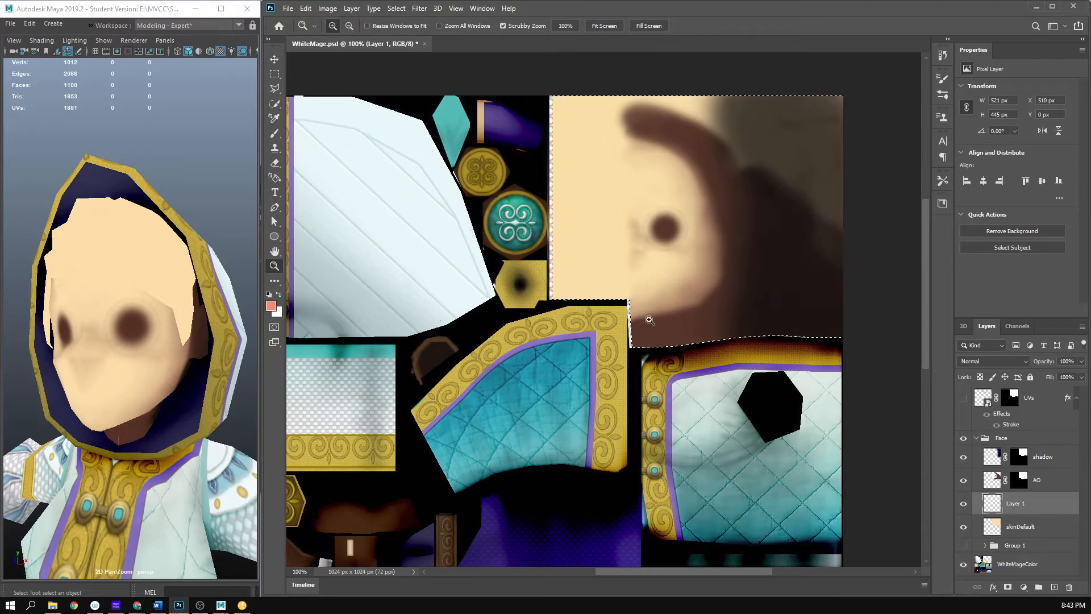
{"action": "left_click", "coordinate": [663, 285]}
{"action": "left_click", "coordinate": [665, 286]}
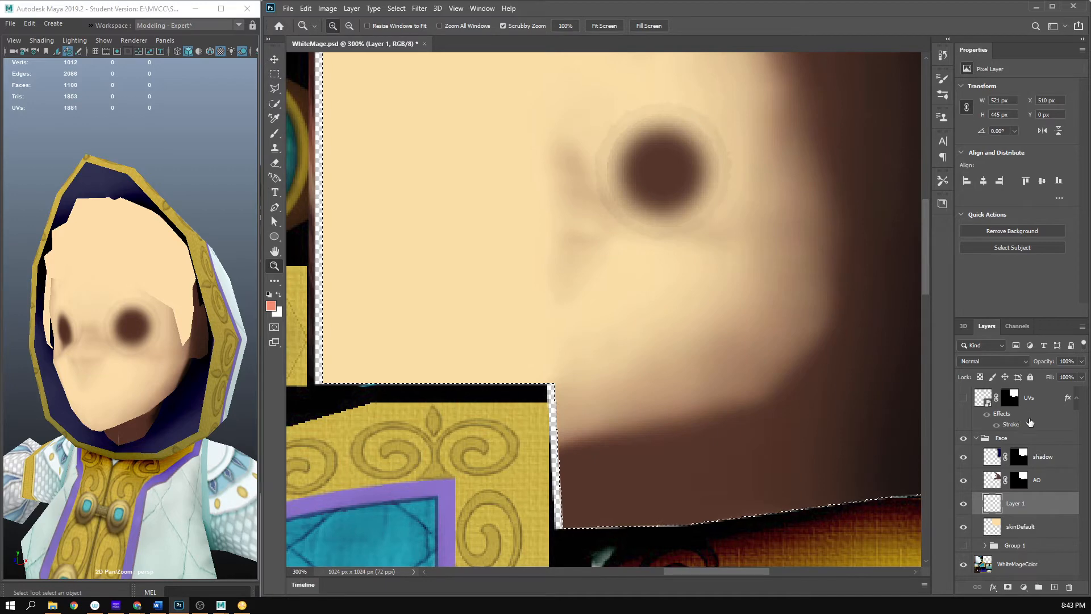
{"action": "left_click_drag", "start_coordinate": [714, 262], "coordinate": [638, 299]}
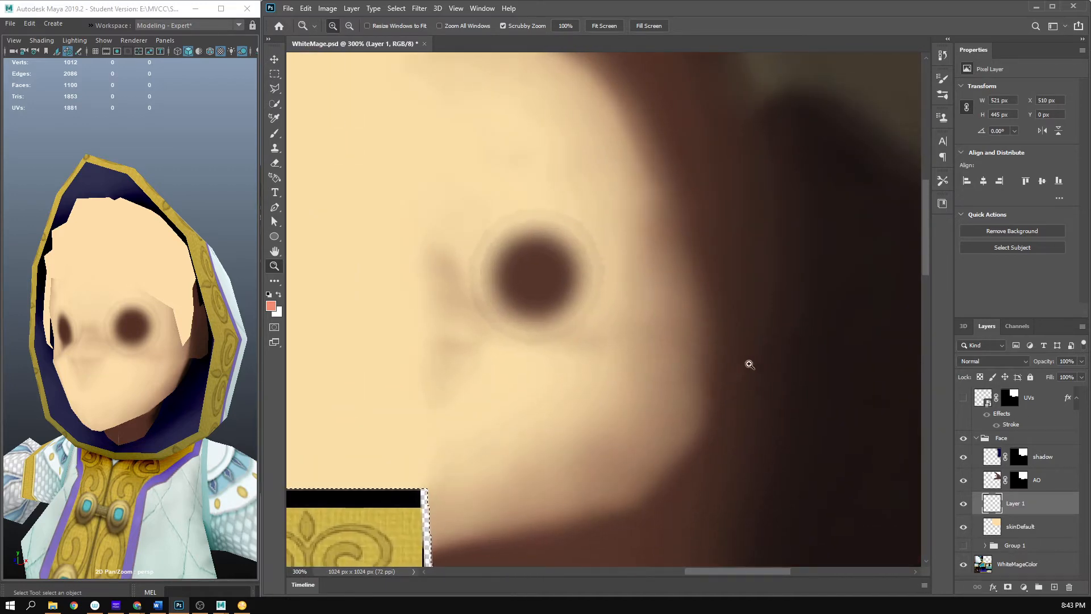
{"action": "left_click", "coordinate": [693, 388], "text": "alt"}
{"action": "key", "text": "b"}
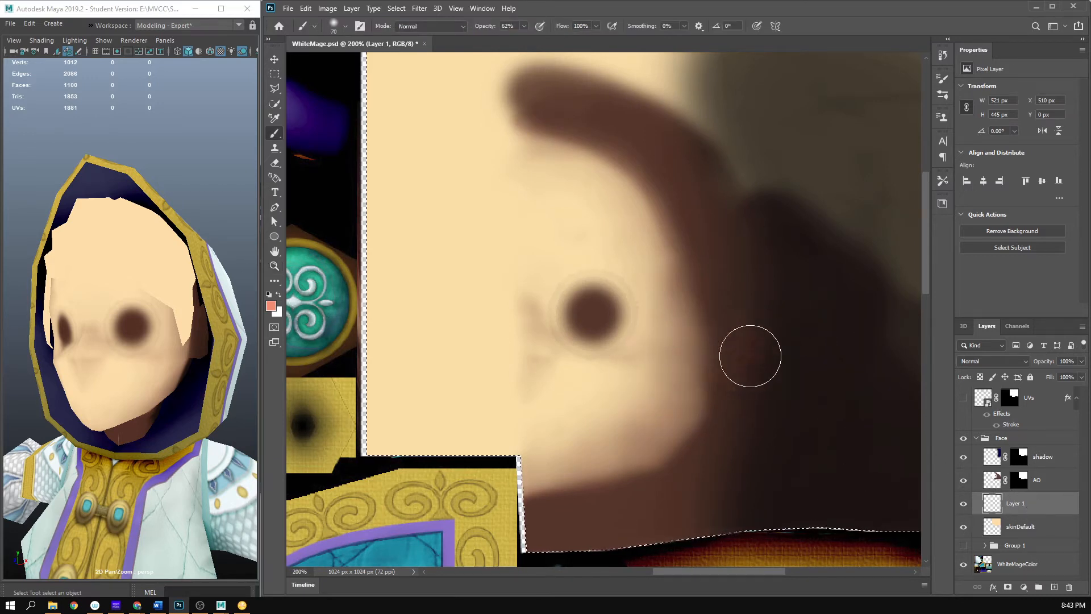
{"action": "right_click", "coordinate": [645, 386]}
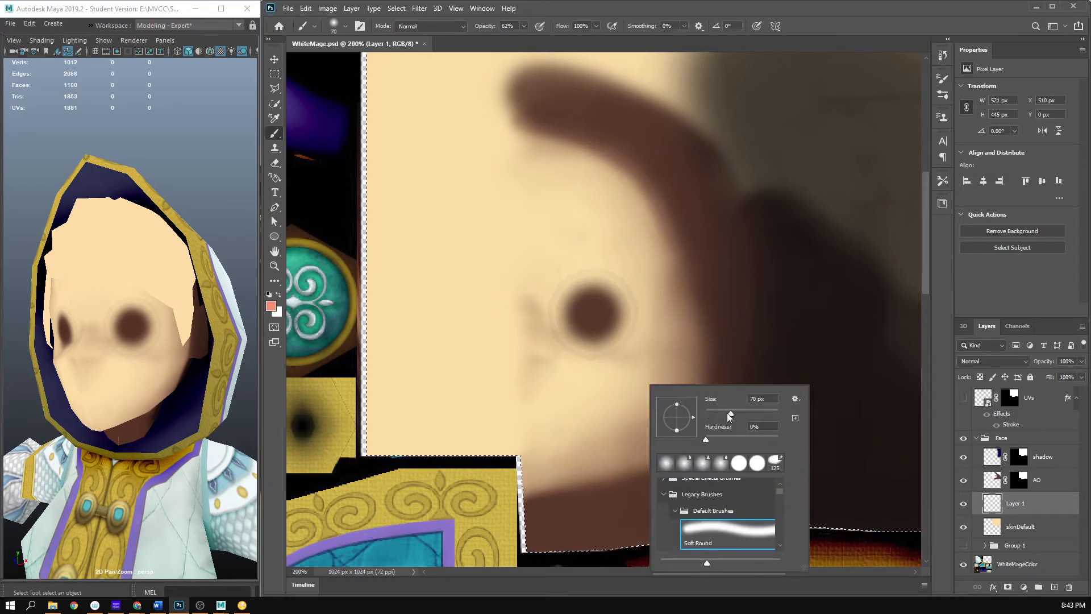
{"action": "left_click_drag", "start_coordinate": [739, 414], "coordinate": [753, 413]}
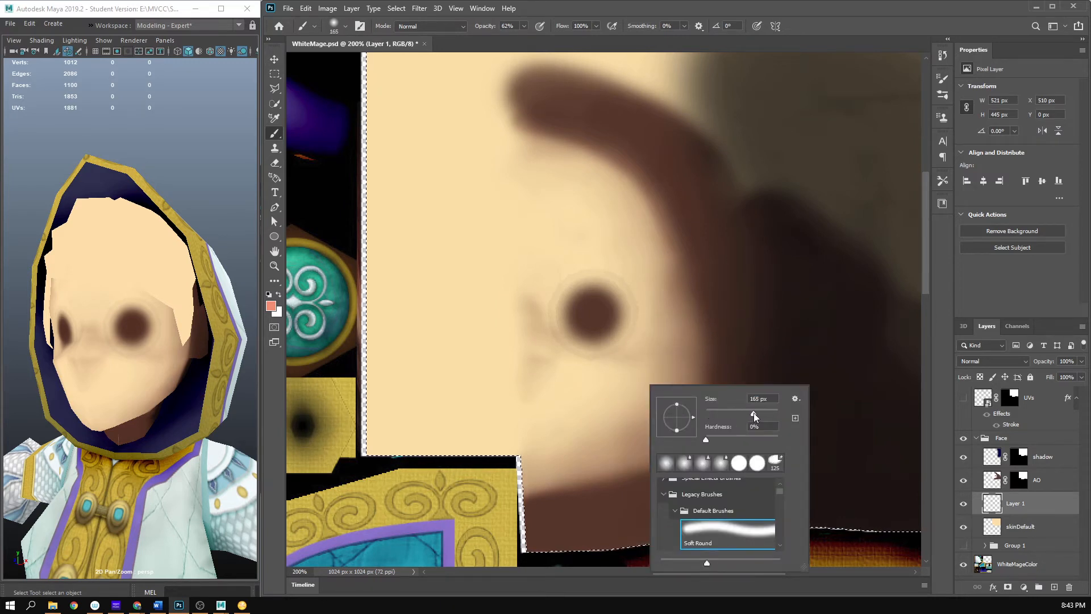
{"action": "left_click", "coordinate": [639, 383]}
{"action": "key", "text": "ctrl+z"}
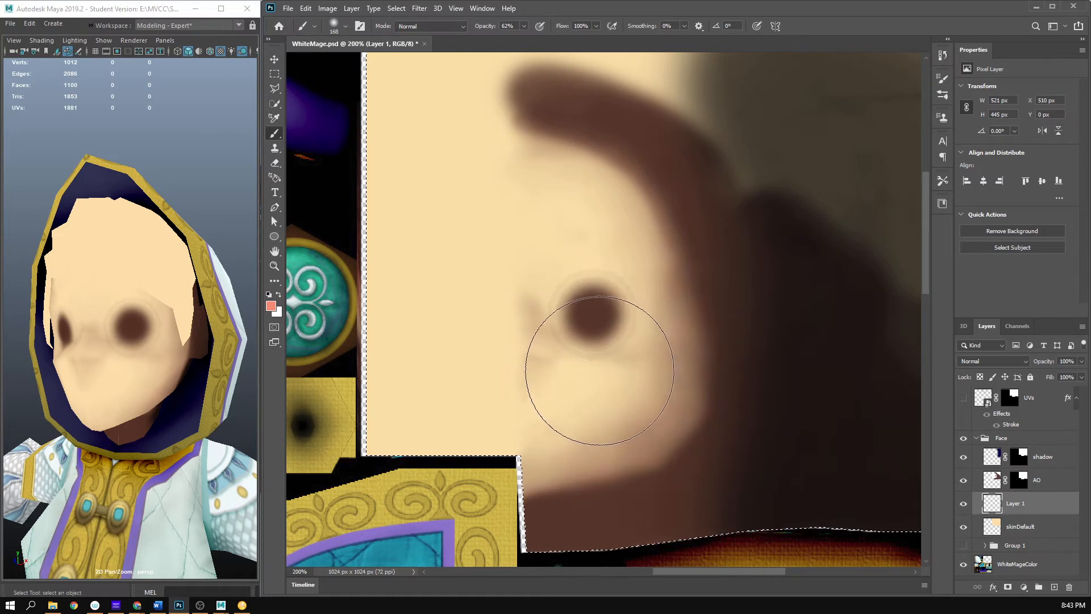
{"action": "left_click", "coordinate": [597, 372]}
{"action": "left_click", "coordinate": [533, 360]}
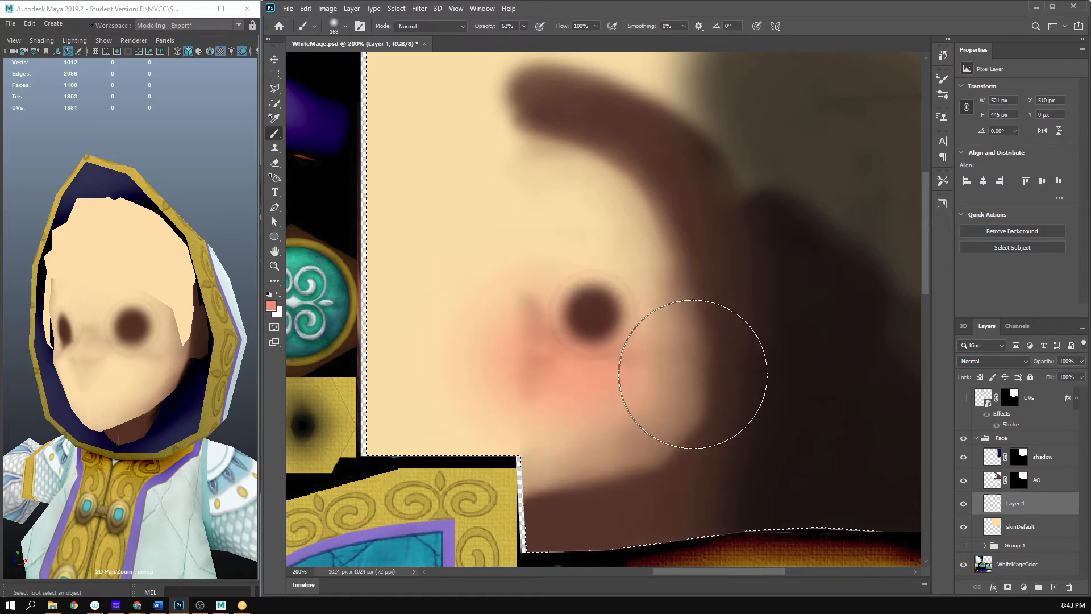
{"action": "left_click", "coordinate": [667, 355]}
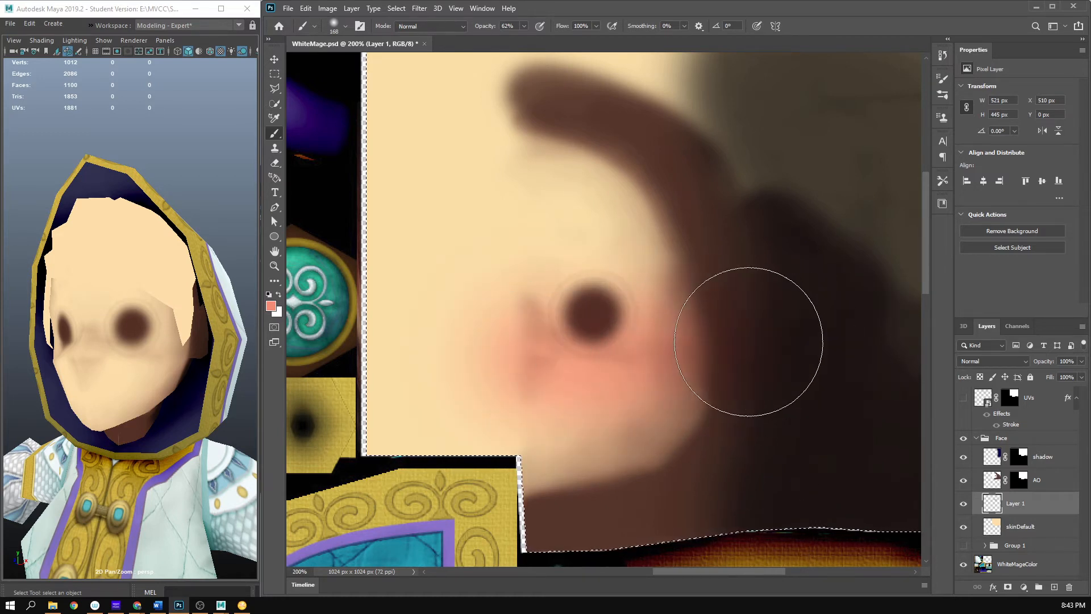
- Rename the layer with the painted cheek and nose color as skinReds
{"action": "double_click", "coordinate": [1016, 503]}
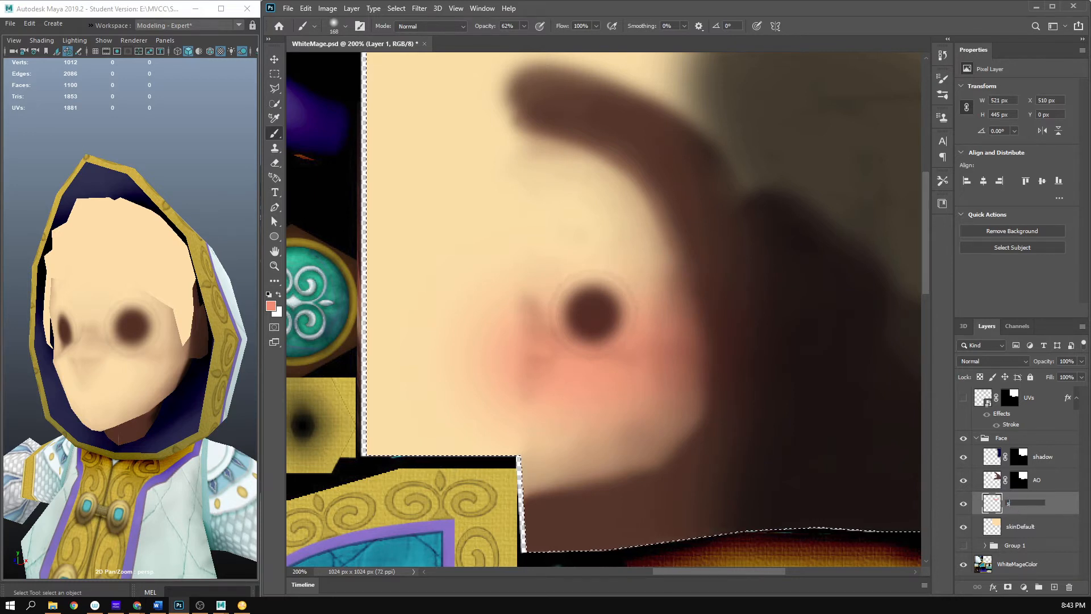
{"action": "type", "text": "skinReds"}
{"action": "key", "text": "Return"}
- Add a new layer above skinReds and change the foreground color to a light yellow
{"action": "left_click", "coordinate": [1054, 587]}
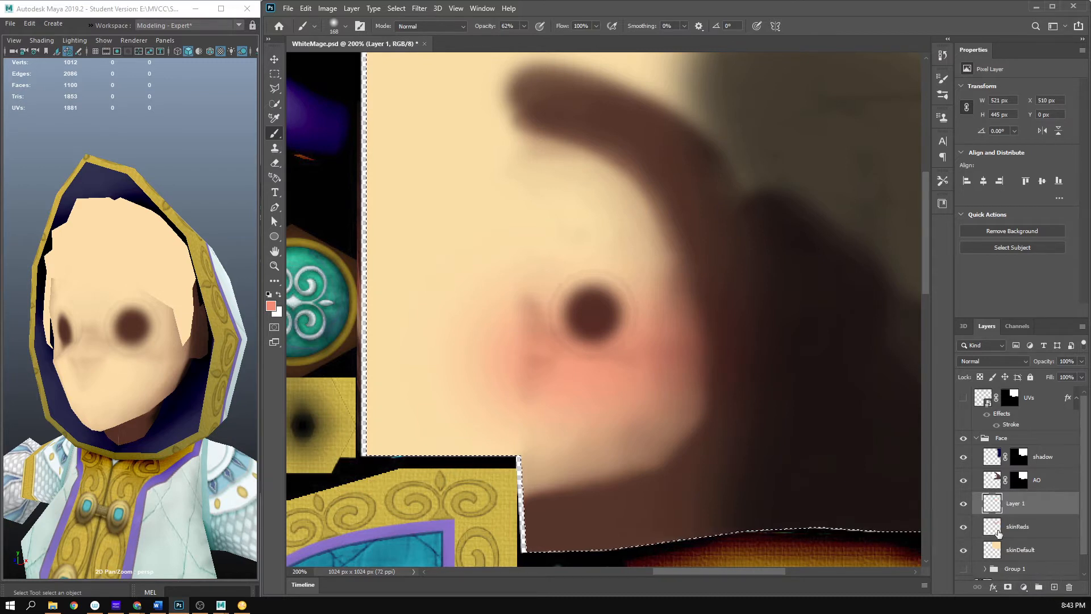
{"action": "left_click", "coordinate": [268, 304]}
{"action": "left_click_drag", "start_coordinate": [793, 425], "coordinate": [797, 421]}
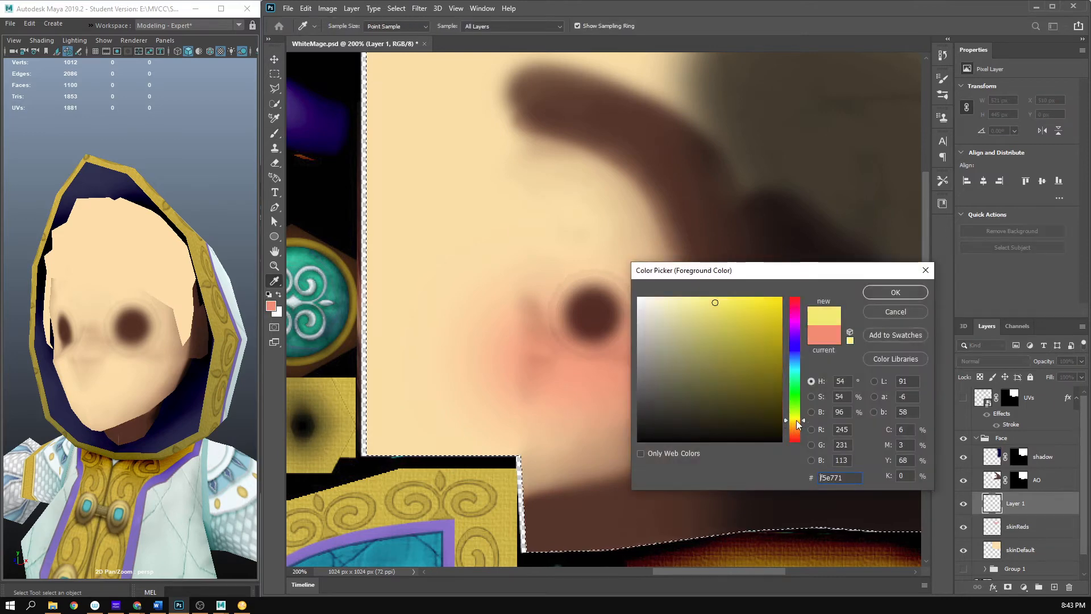
{"action": "left_click", "coordinate": [887, 295]}
- Paint soft yellow over the forehead and the area beside it, and check the coverage against the UVs layer
{"action": "left_click_drag", "start_coordinate": [679, 369], "coordinate": [688, 404]}
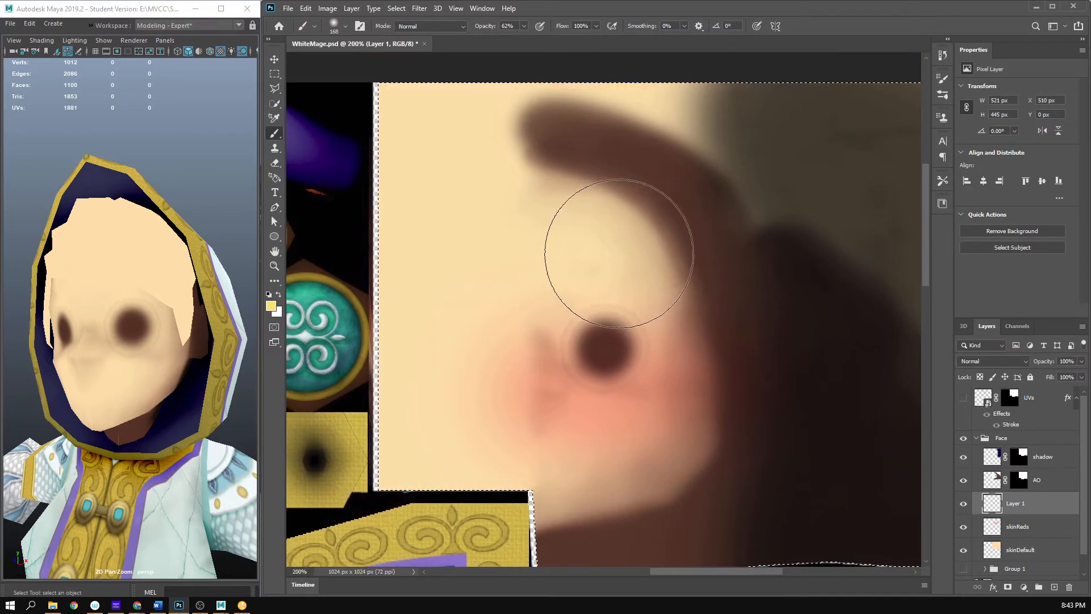
{"action": "mouse_move", "coordinate": [616, 255]}
{"action": "left_mouse_down"}
{"action": "mouse_move", "coordinate": [531, 259]}
{"action": "mouse_move", "coordinate": [657, 296]}
{"action": "mouse_move", "coordinate": [466, 253]}
{"action": "mouse_move", "coordinate": [501, 223]}
{"action": "mouse_move", "coordinate": [602, 225]}
{"action": "mouse_move", "coordinate": [601, 308]}
{"action": "mouse_move", "coordinate": [512, 282]}
{"action": "mouse_move", "coordinate": [515, 206]}
{"action": "mouse_move", "coordinate": [515, 223]}
{"action": "mouse_move", "coordinate": [539, 244]}
{"action": "mouse_move", "coordinate": [494, 292]}
{"action": "mouse_move", "coordinate": [768, 302]}
{"action": "mouse_move", "coordinate": [685, 290]}
{"action": "mouse_move", "coordinate": [532, 298]}
{"action": "mouse_move", "coordinate": [607, 284]}
{"action": "mouse_move", "coordinate": [593, 302]}
{"action": "mouse_move", "coordinate": [608, 338]}
{"action": "mouse_move", "coordinate": [554, 346]}
{"action": "mouse_move", "coordinate": [521, 277]}
{"action": "mouse_move", "coordinate": [510, 285]}
{"action": "mouse_move", "coordinate": [662, 271]}
{"action": "mouse_move", "coordinate": [555, 123]}
{"action": "mouse_move", "coordinate": [579, 185]}
{"action": "mouse_move", "coordinate": [520, 168]}
{"action": "mouse_move", "coordinate": [714, 264]}
{"action": "mouse_move", "coordinate": [578, 189]}
{"action": "mouse_move", "coordinate": [527, 135]}
{"action": "mouse_move", "coordinate": [550, 210]}
{"action": "mouse_move", "coordinate": [558, 128]}
{"action": "mouse_move", "coordinate": [541, 173]}
{"action": "mouse_move", "coordinate": [527, 127]}
{"action": "mouse_move", "coordinate": [545, 195]}
{"action": "mouse_move", "coordinate": [500, 262]}
{"action": "mouse_move", "coordinate": [455, 294]}
{"action": "mouse_move", "coordinate": [472, 245]}
{"action": "mouse_move", "coordinate": [518, 333]}
{"action": "mouse_move", "coordinate": [500, 201]}
{"action": "mouse_move", "coordinate": [474, 202]}
{"action": "mouse_move", "coordinate": [519, 197]}
{"action": "left_mouse_up"}
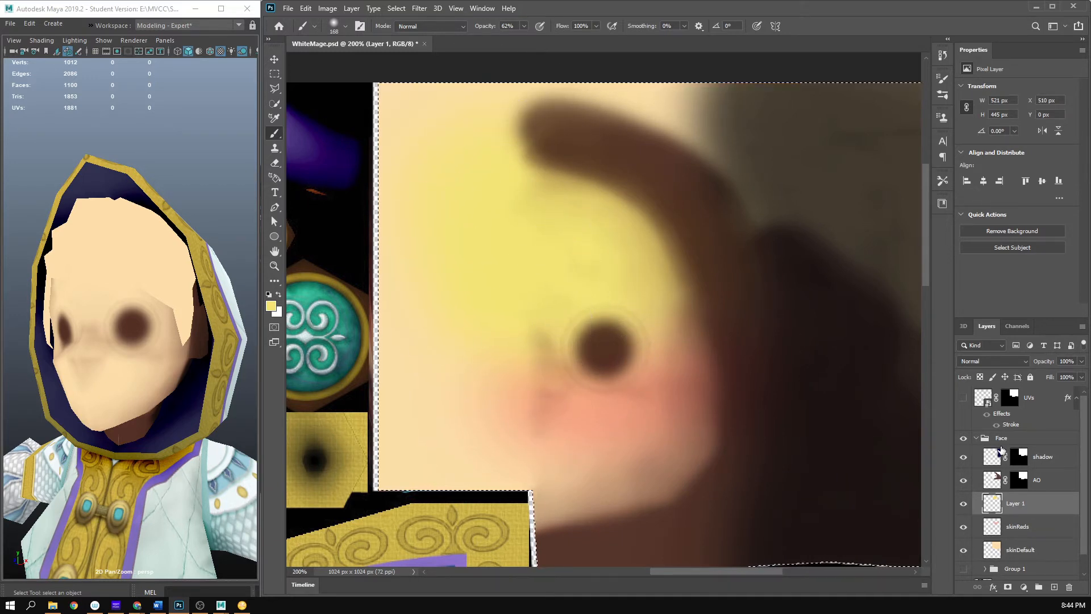
{"action": "left_click", "coordinate": [965, 397]}
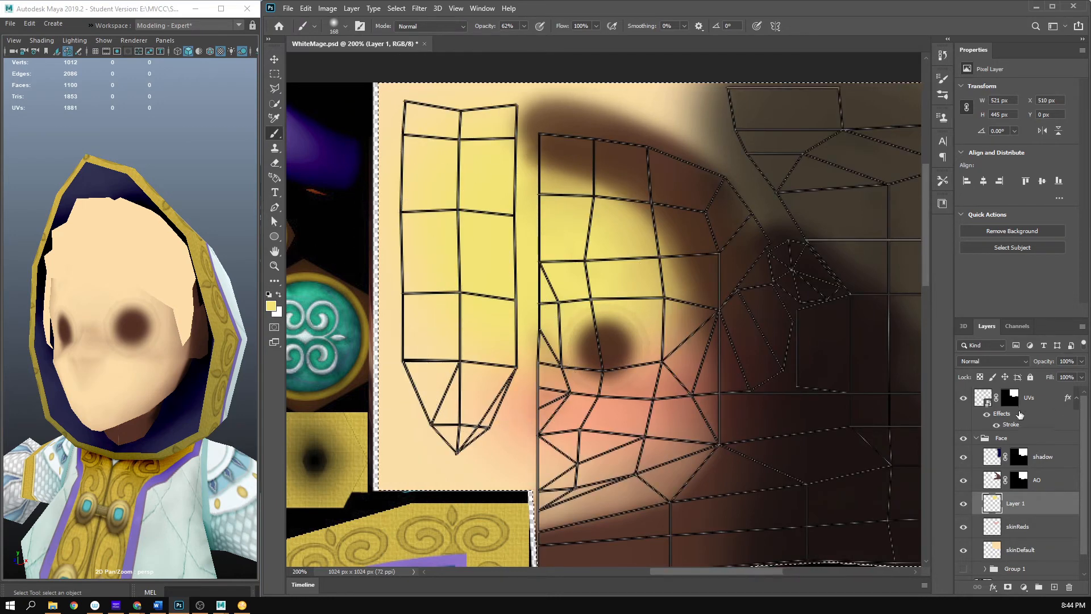
{"action": "left_click", "coordinate": [963, 397]}
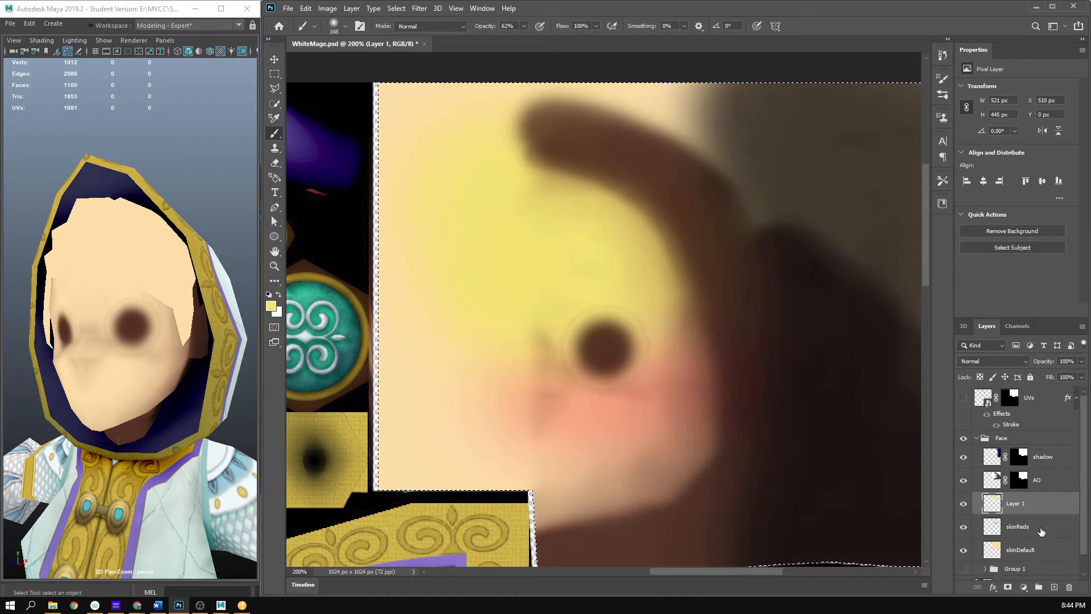
- Rename the layer with the yellow forehead paint as skinYellow
{"action": "double_click", "coordinate": [1017, 504]}
{"action": "type", "text": "skinYellow"}
{"action": "key", "text": "Return"}
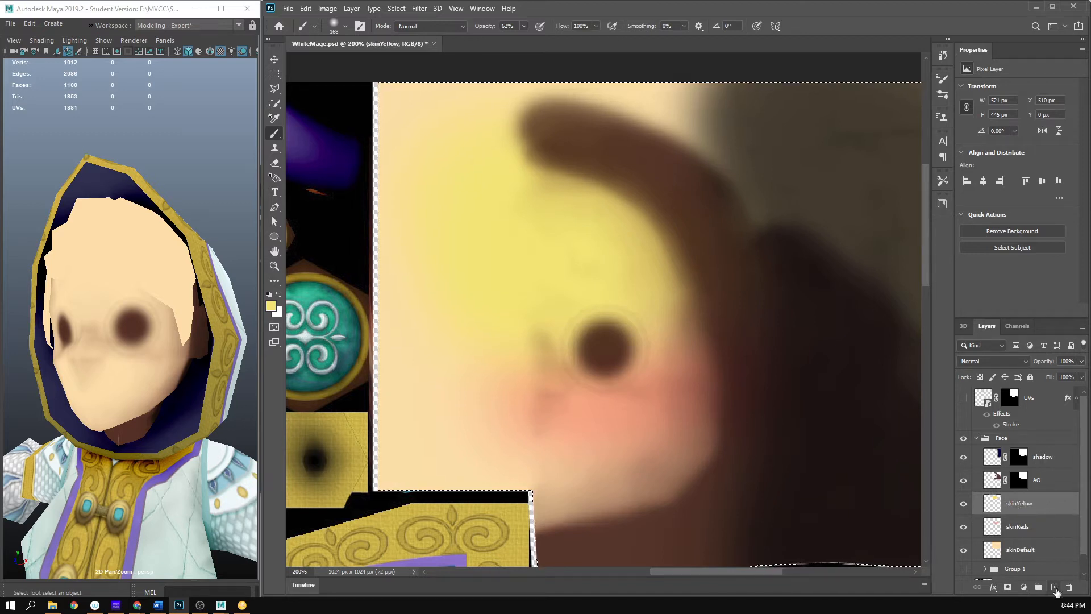
- Add a new layer named skinBlue and place it between skinReds and skinDefault
{"action": "left_click", "coordinate": [1055, 589]}
{"action": "left_click_drag", "start_coordinate": [1043, 504], "coordinate": [1031, 561]}
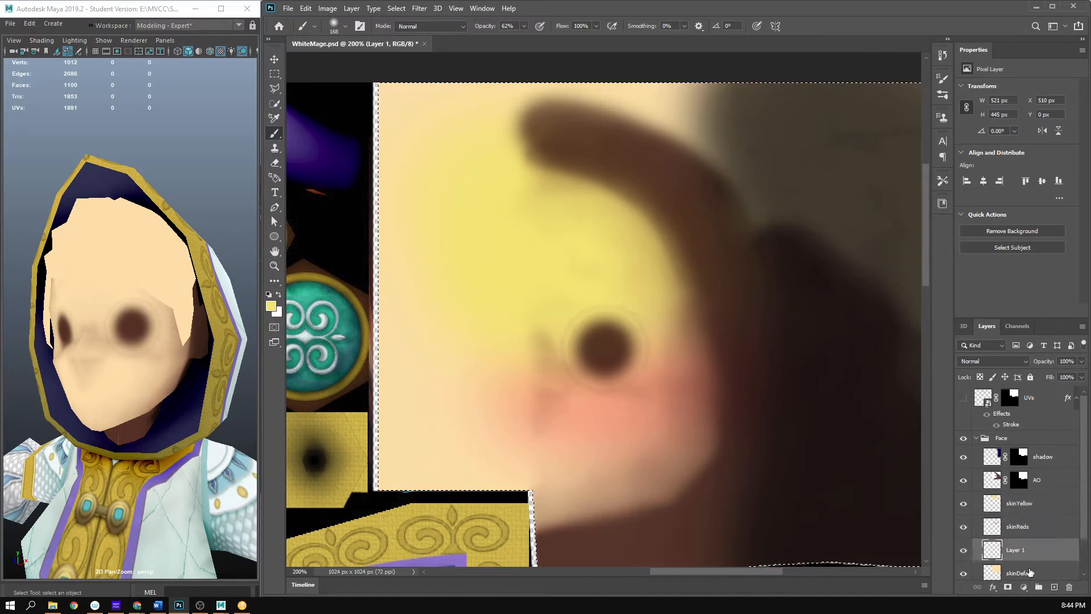
{"action": "double_click", "coordinate": [1015, 549]}
{"action": "key", "text": "Return"}
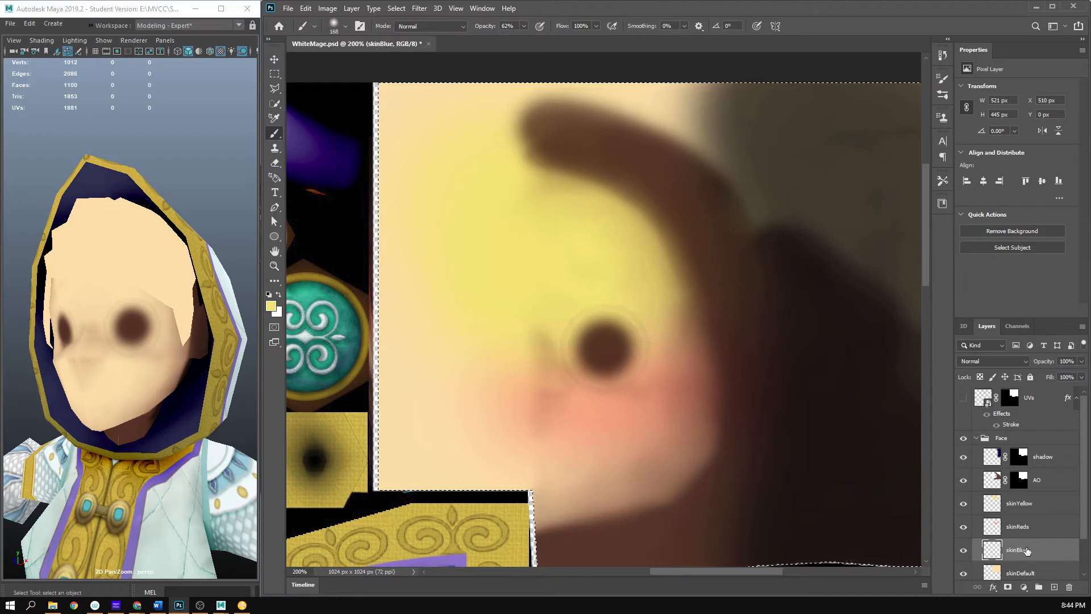
- Set the foreground color to muted teal 649c9b and paint it softly across the chin and lower jaw area
{"action": "left_click", "coordinate": [271, 304]}
{"action": "left_click", "coordinate": [794, 370]}
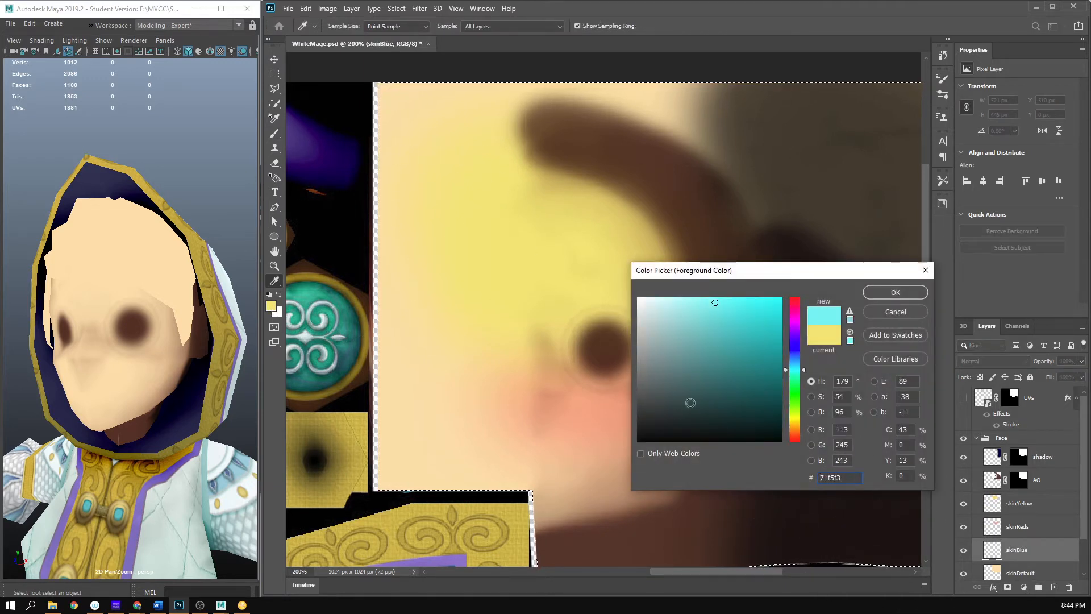
{"action": "mouse_move", "coordinate": [717, 414]}
{"action": "left_mouse_down"}
{"action": "mouse_move", "coordinate": [719, 367]}
{"action": "mouse_move", "coordinate": [686, 353]}
{"action": "left_mouse_up"}
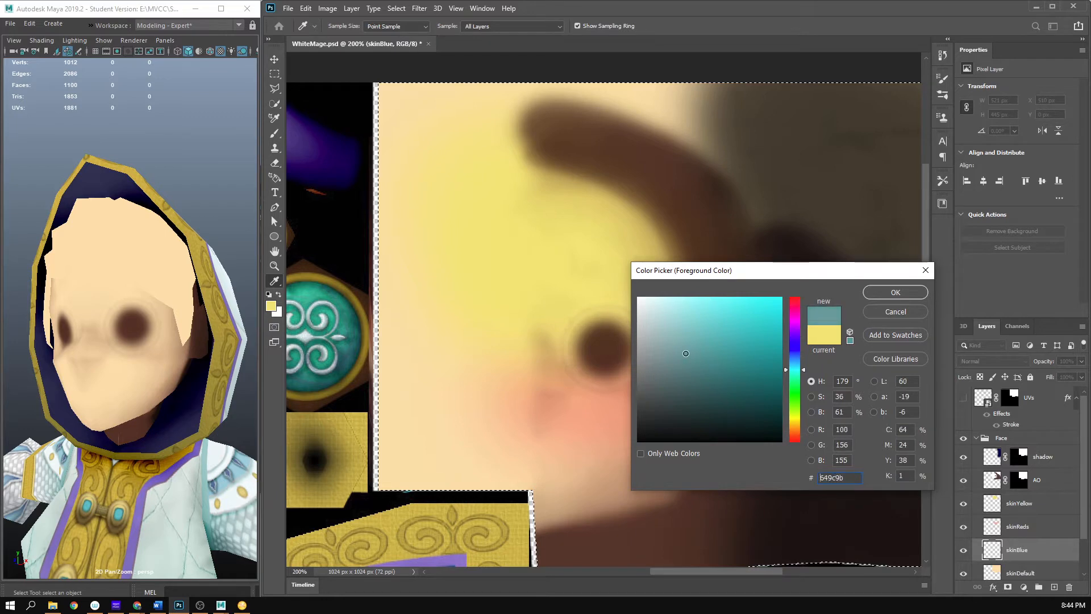
{"action": "left_click", "coordinate": [885, 297]}
{"action": "left_click_drag", "start_coordinate": [694, 468], "coordinate": [370, 462]}
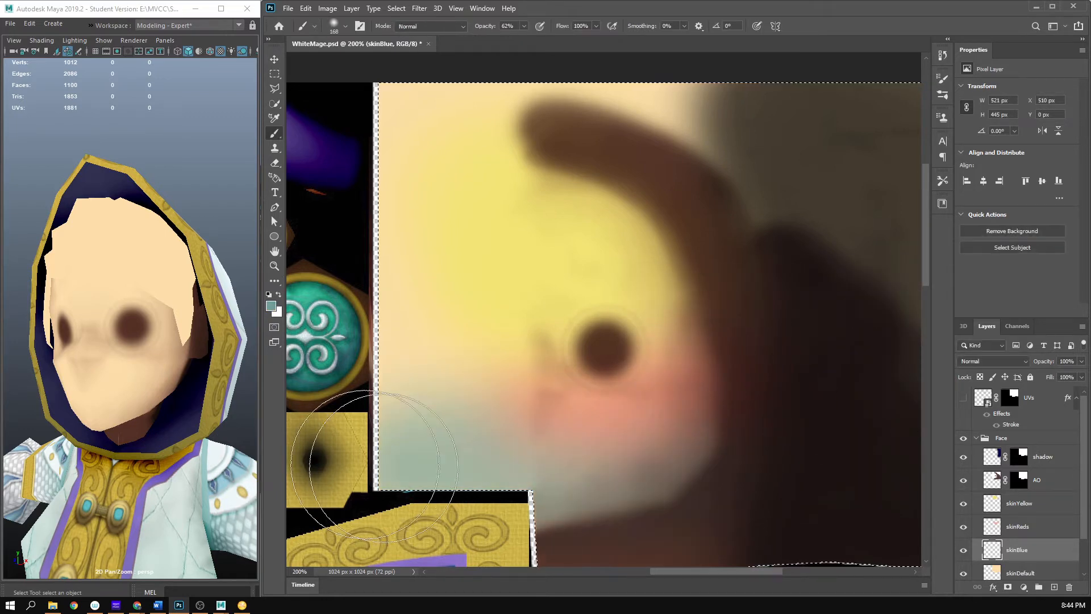
{"action": "left_click_drag", "start_coordinate": [645, 480], "coordinate": [669, 419]}
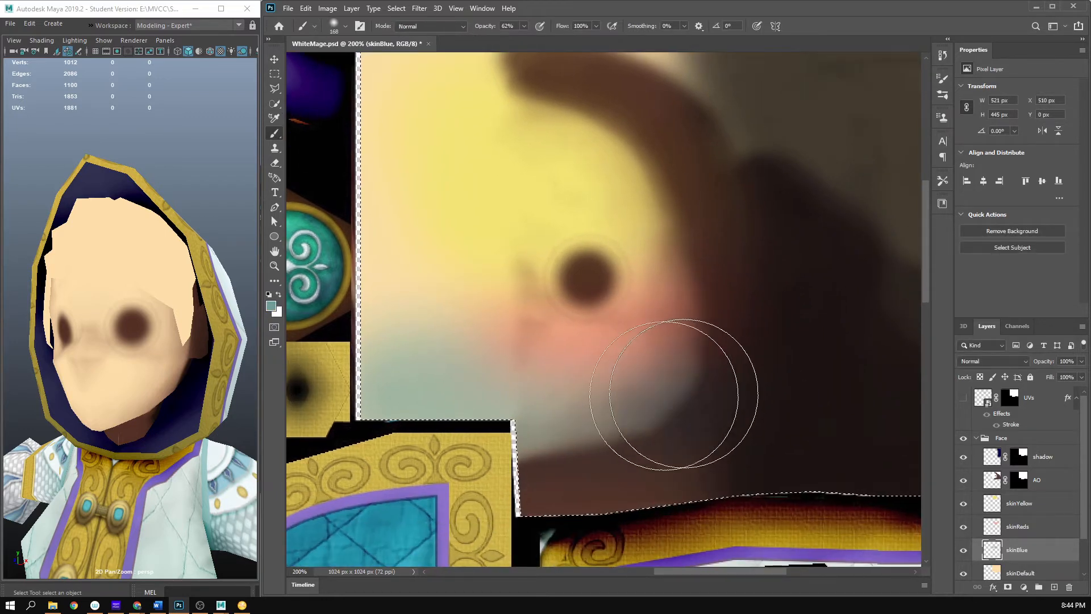
- Save WhiteMage.psd and inspect the new face color zones on the model in Maya from closer and farther away
{"action": "key", "text": "z"}
{"action": "left_click_drag", "start_coordinate": [654, 471], "coordinate": [623, 477]}
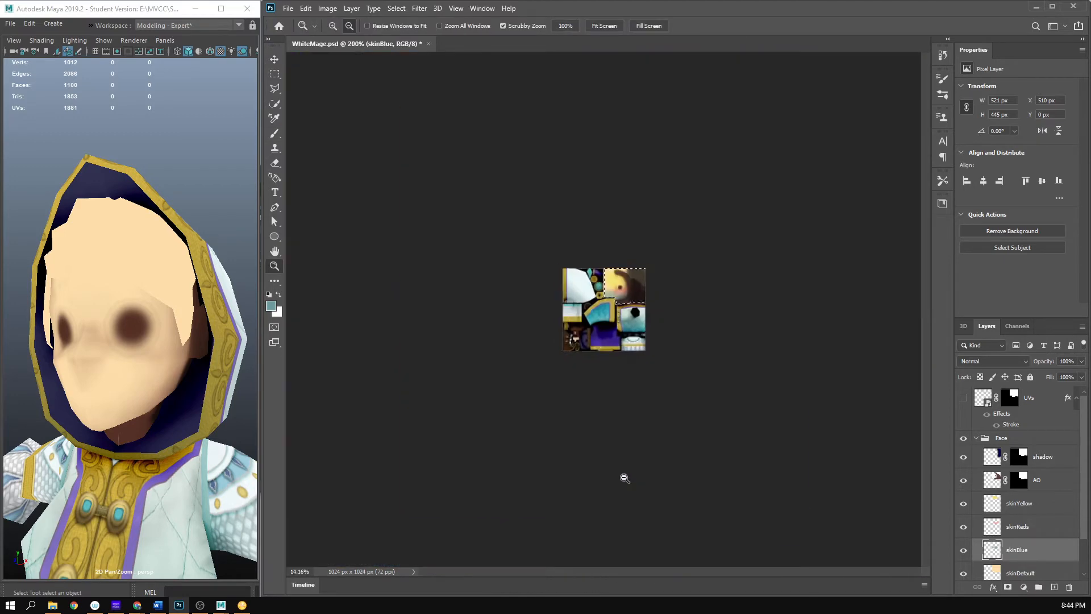
{"action": "key", "text": "ctrl+plus"}
{"action": "key", "text": "ctrl+plus"}
{"action": "key", "text": "ctrl+plus"}
{"action": "key", "text": "ctrl+plus"}
{"action": "key", "text": "ctrl+plus"}
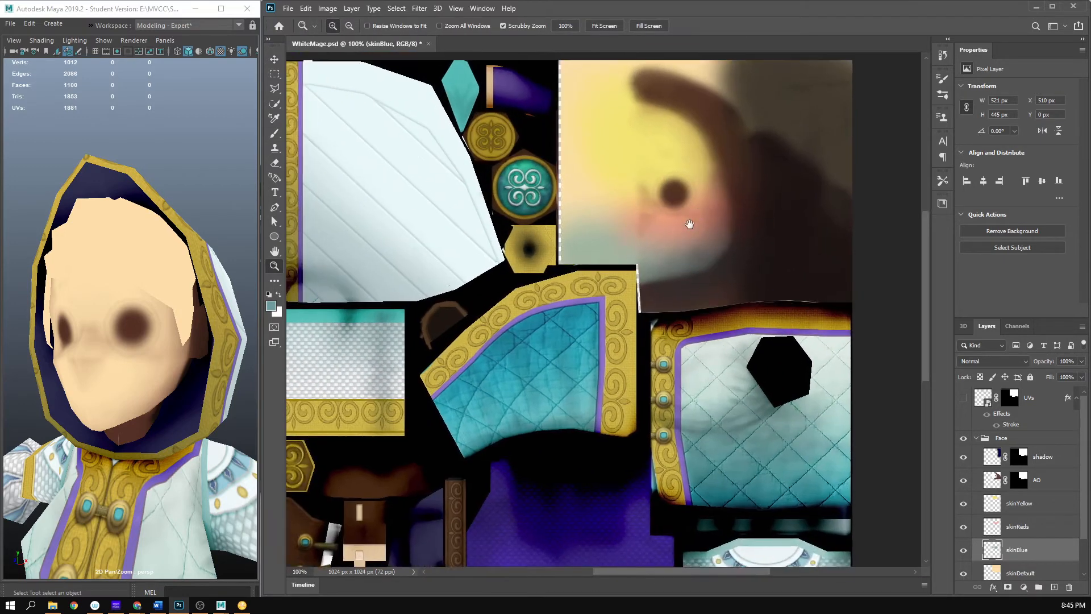
{"action": "left_click_drag", "start_coordinate": [689, 224], "coordinate": [669, 250]}
{"action": "key", "text": "b"}
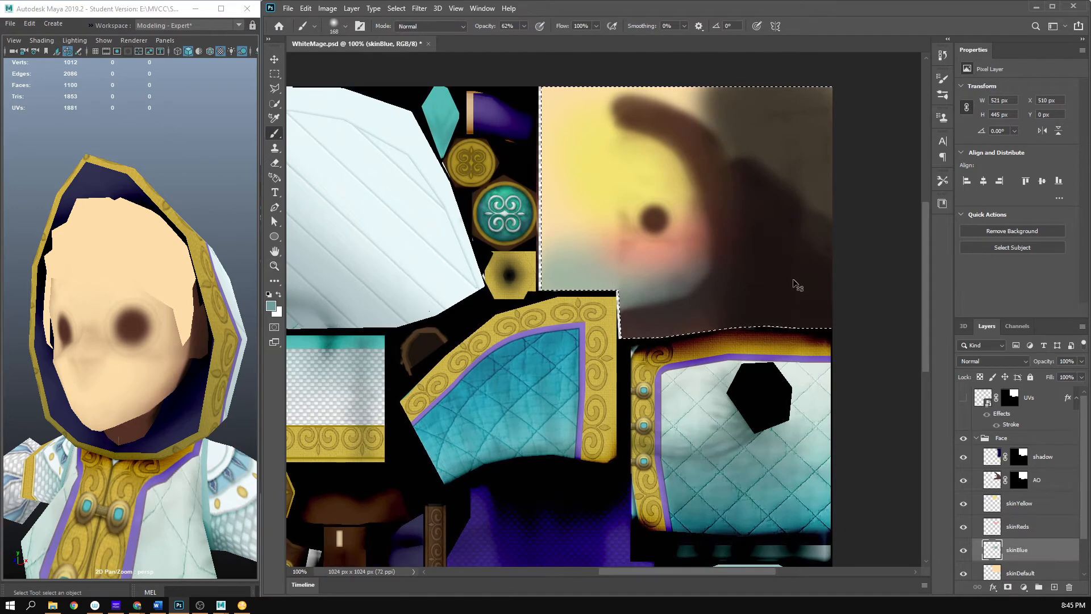
{"action": "key", "text": "ctrl+s"}
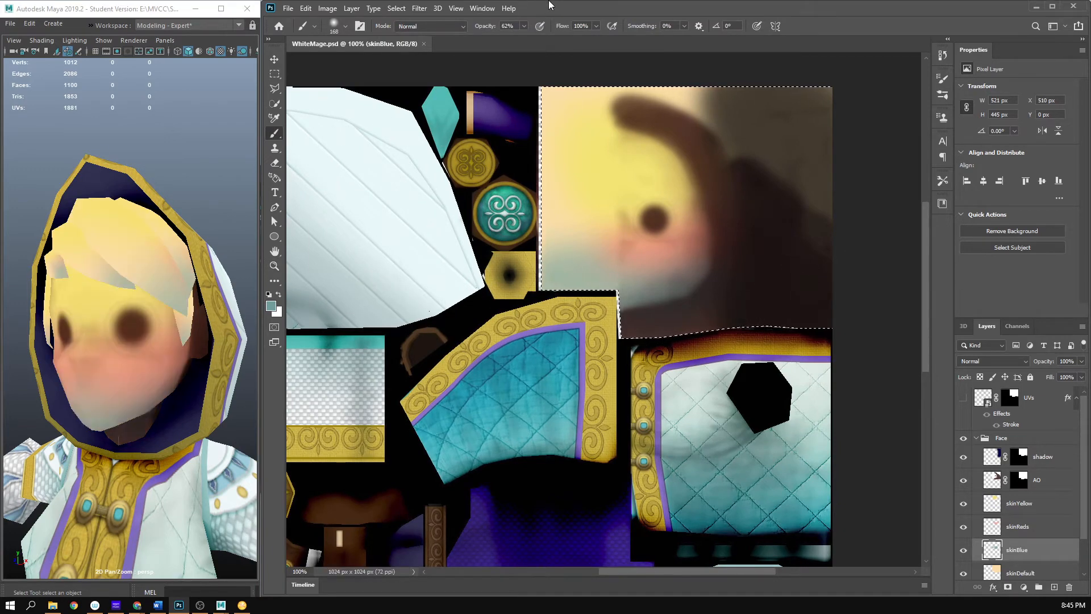
{"action": "left_click_drag", "start_coordinate": [156, 355], "coordinate": [120, 310]}
{"action": "scroll", "coordinate": [222, 340], "scroll_direction": "down", "scroll_amount": 8}
{"action": "scroll", "coordinate": [241, 351], "scroll_direction": "up", "scroll_amount": 3}
{"action": "scroll", "coordinate": [115, 389], "scroll_direction": "down", "scroll_amount": 8}
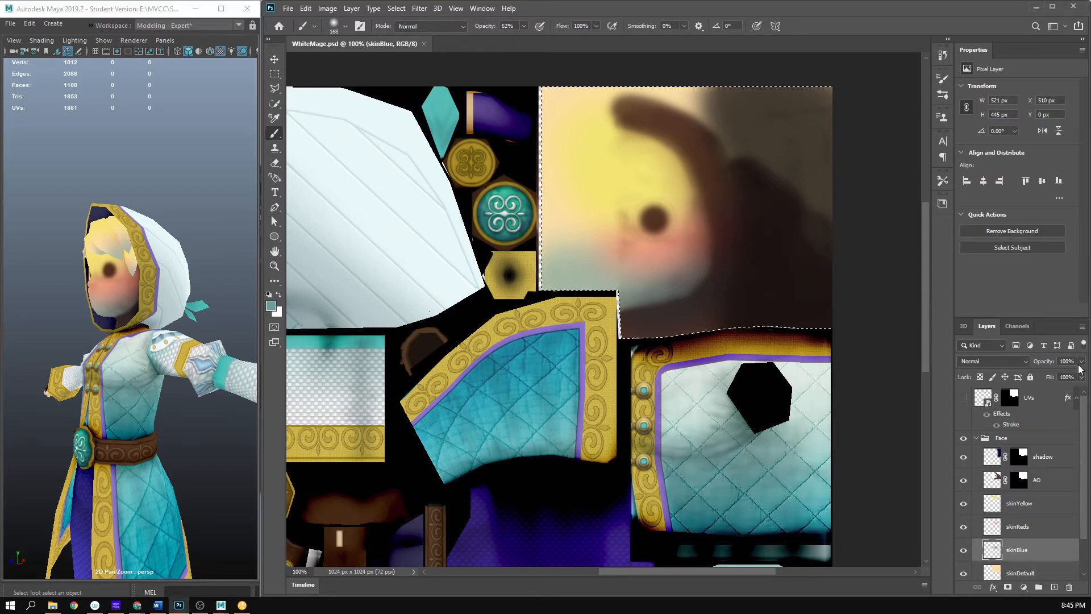
- Reduce the skinBlue layer's opacity to 61% and examine the chin up close
{"action": "left_click", "coordinate": [1081, 360]}
{"action": "left_click_drag", "start_coordinate": [1082, 374], "coordinate": [1060, 373]}
{"action": "key", "text": "z"}
{"action": "left_click", "coordinate": [677, 242]}
{"action": "left_click", "coordinate": [678, 242]}
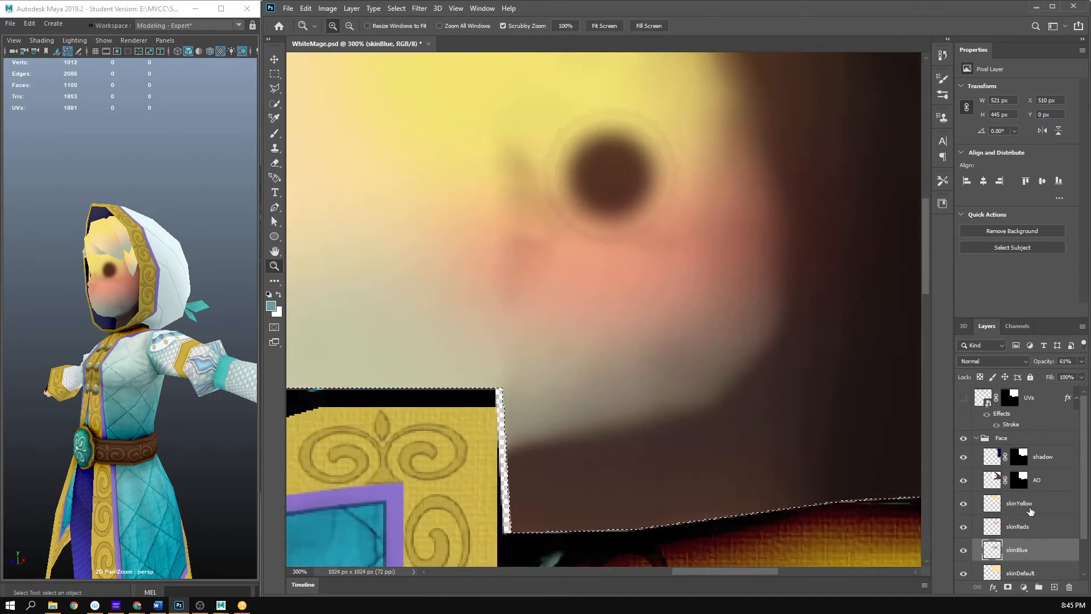
- Reduce the skinReds layer's opacity to 80% and the skinYellow layer's opacity to 70%
{"action": "left_click", "coordinate": [1017, 528]}
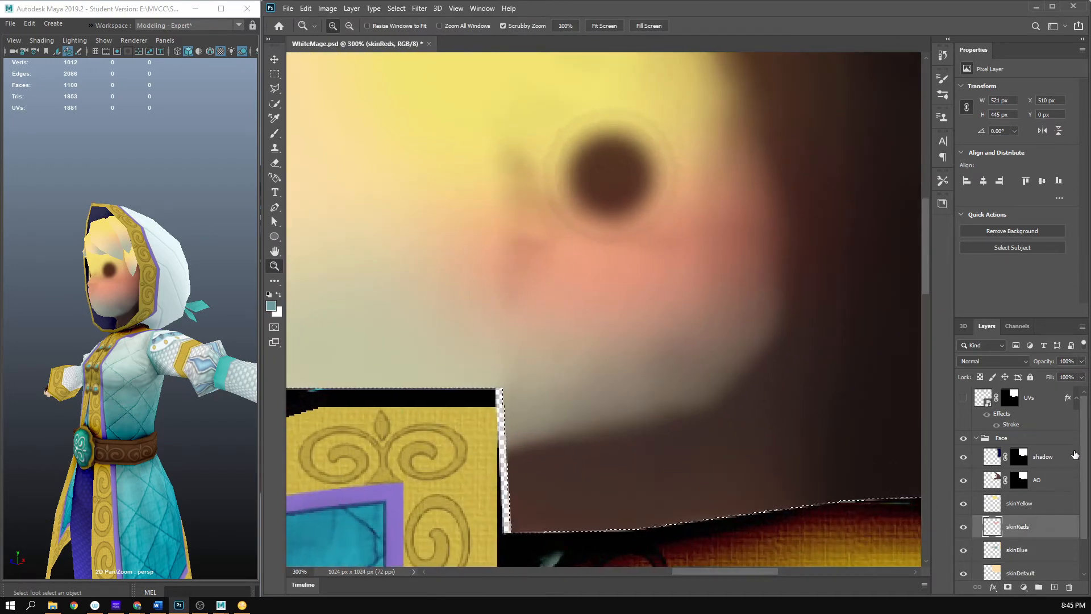
{"action": "left_click", "coordinate": [1081, 363]}
{"action": "left_click", "coordinate": [1036, 511]}
{"action": "left_click", "coordinate": [1081, 362]}
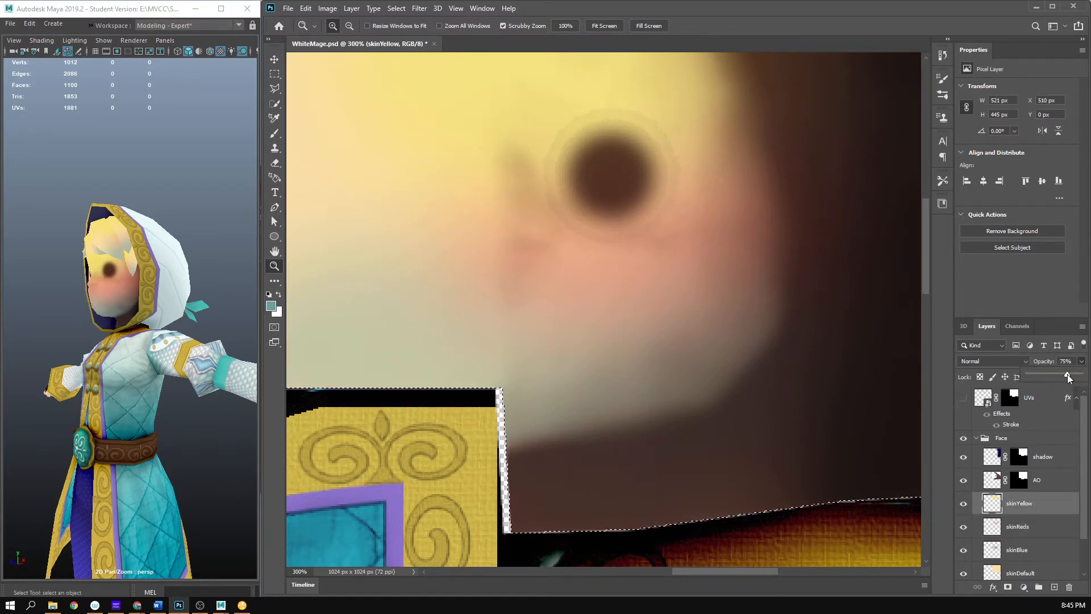
{"action": "left_click_drag", "start_coordinate": [1062, 374], "coordinate": [1065, 374]}
- Set the skinYellow layer to Overlay blending, compare the face with it hidden and shown, and lower its opacity to 41%
{"action": "left_click", "coordinate": [997, 361]}
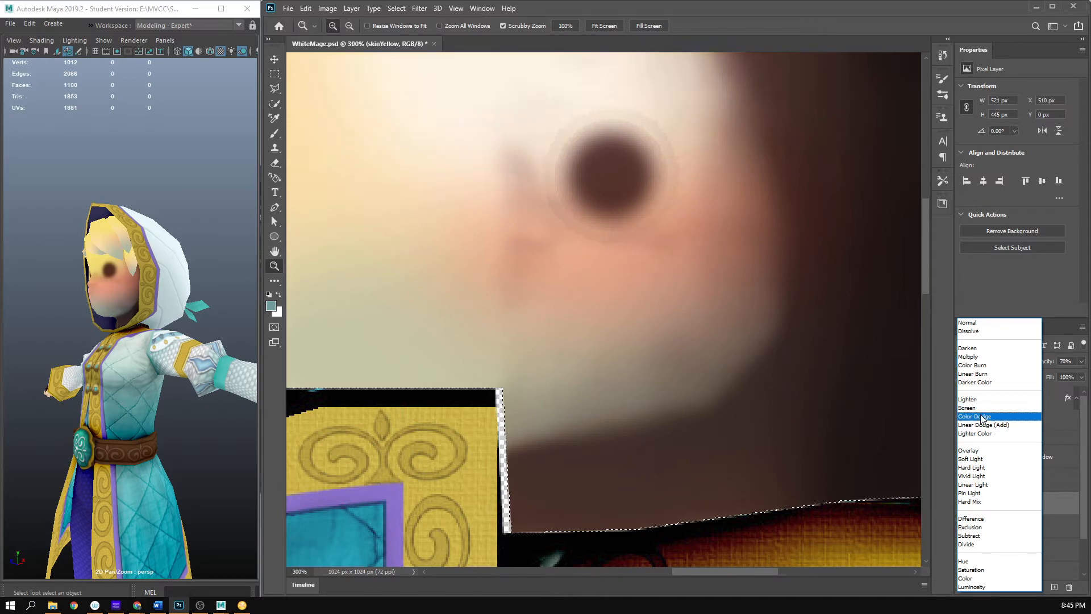
{"action": "left_click", "coordinate": [969, 450]}
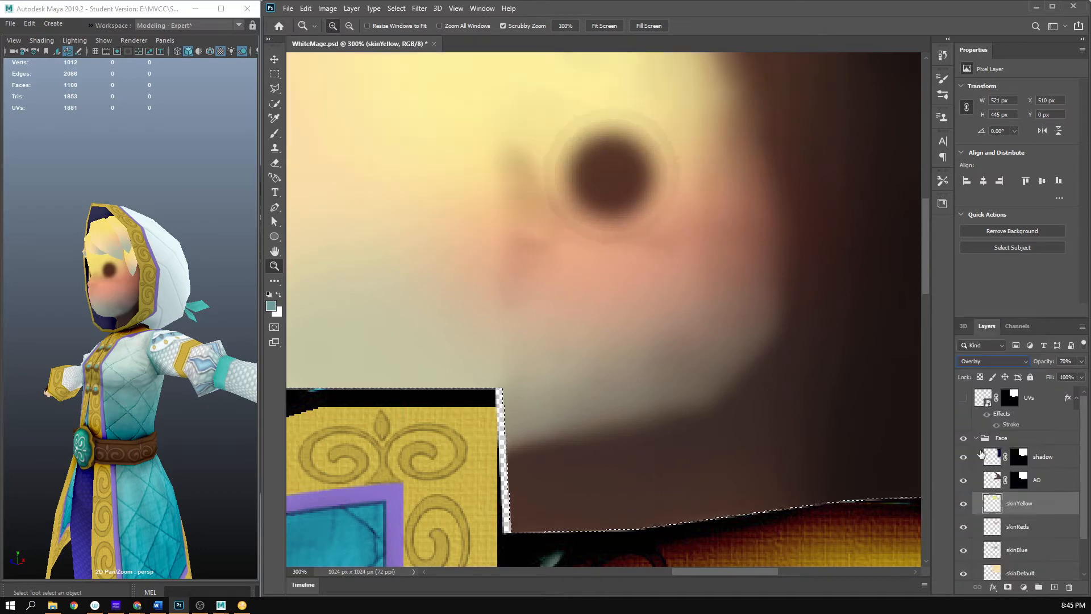
{"action": "left_click_drag", "start_coordinate": [644, 182], "coordinate": [656, 278]}
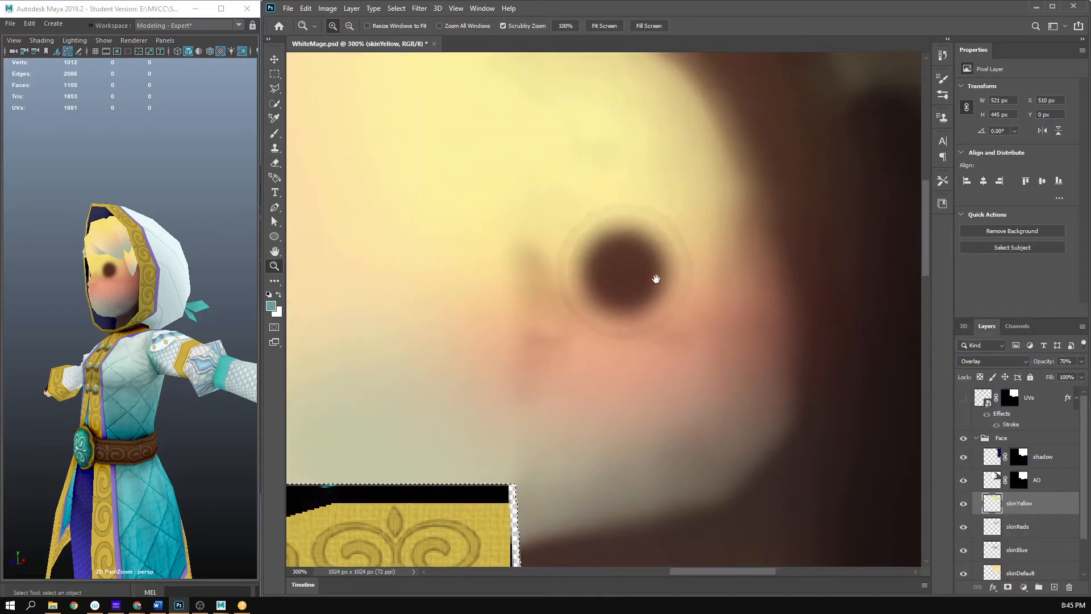
{"action": "left_click", "coordinate": [964, 506]}
{"action": "left_click", "coordinate": [963, 506]}
{"action": "left_click_drag", "start_coordinate": [707, 336], "coordinate": [715, 399]}
{"action": "left_click", "coordinate": [1081, 361]}
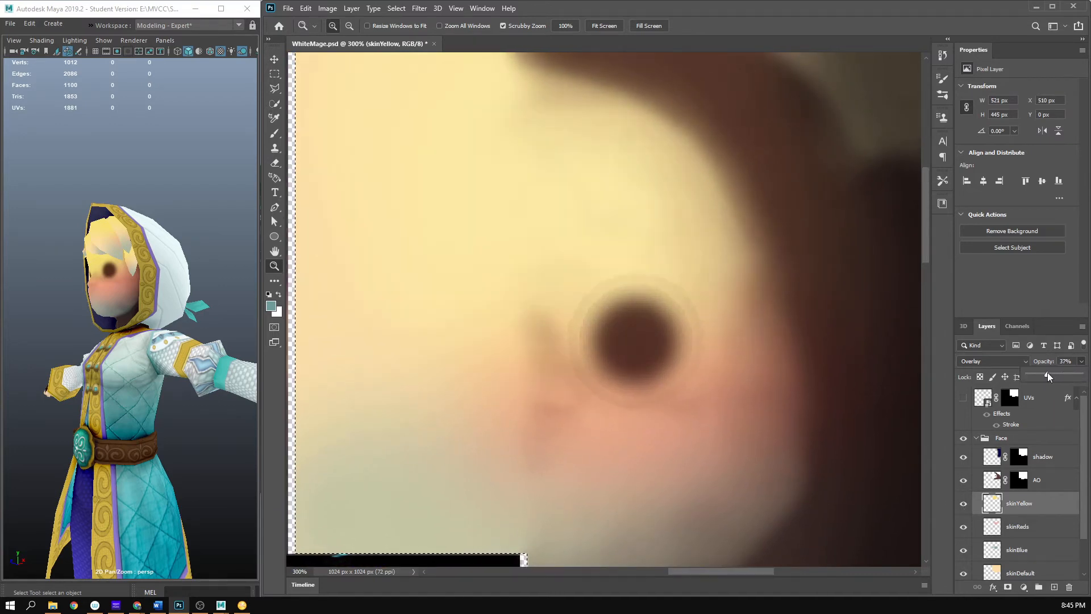
{"action": "left_click_drag", "start_coordinate": [743, 370], "coordinate": [652, 219]}
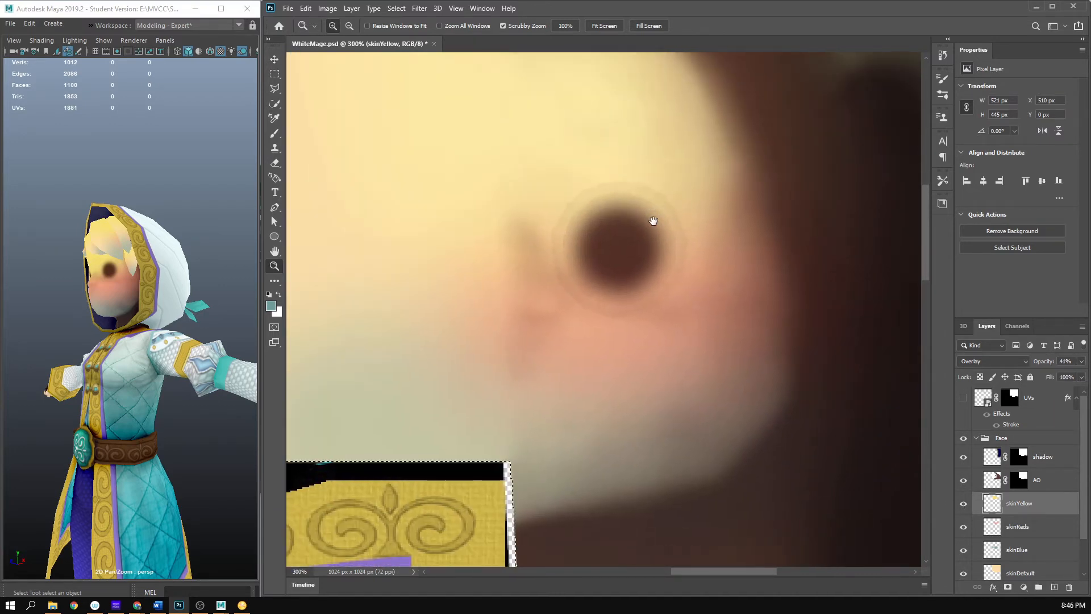
- Try the Soft Light and Overlay blend modes on the skinReds layer, raising its opacity to 100%
{"action": "left_click", "coordinate": [1028, 527]}
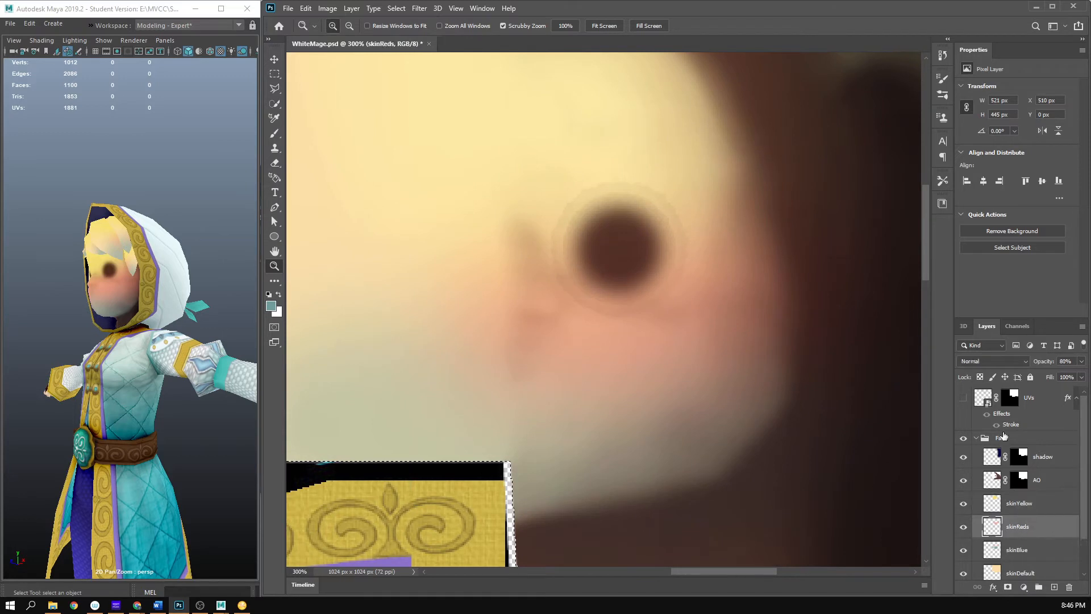
{"action": "left_click", "coordinate": [995, 361]}
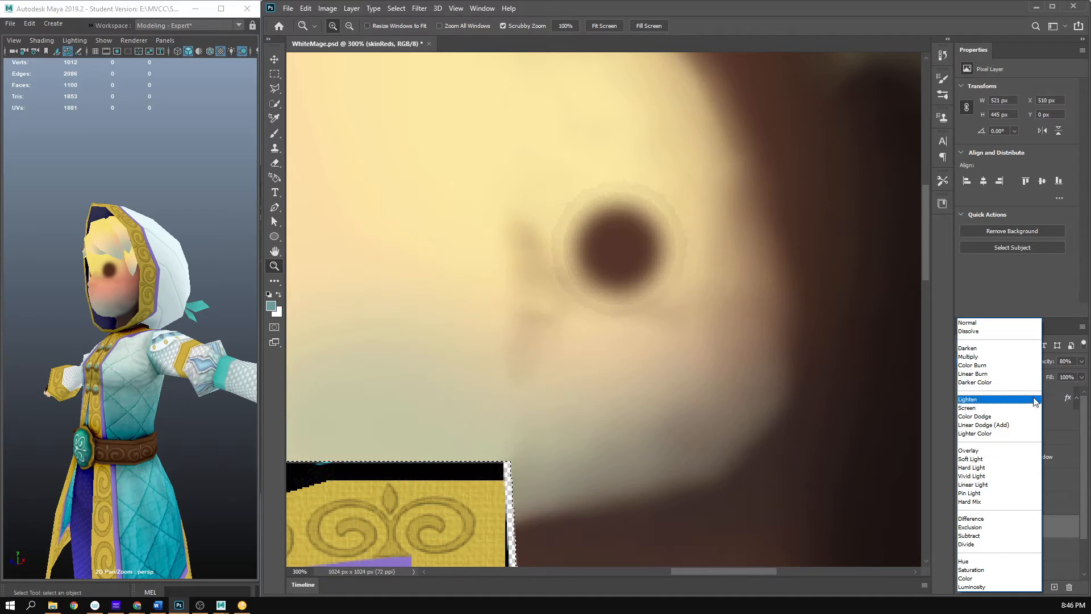
{"action": "left_click", "coordinate": [999, 460]}
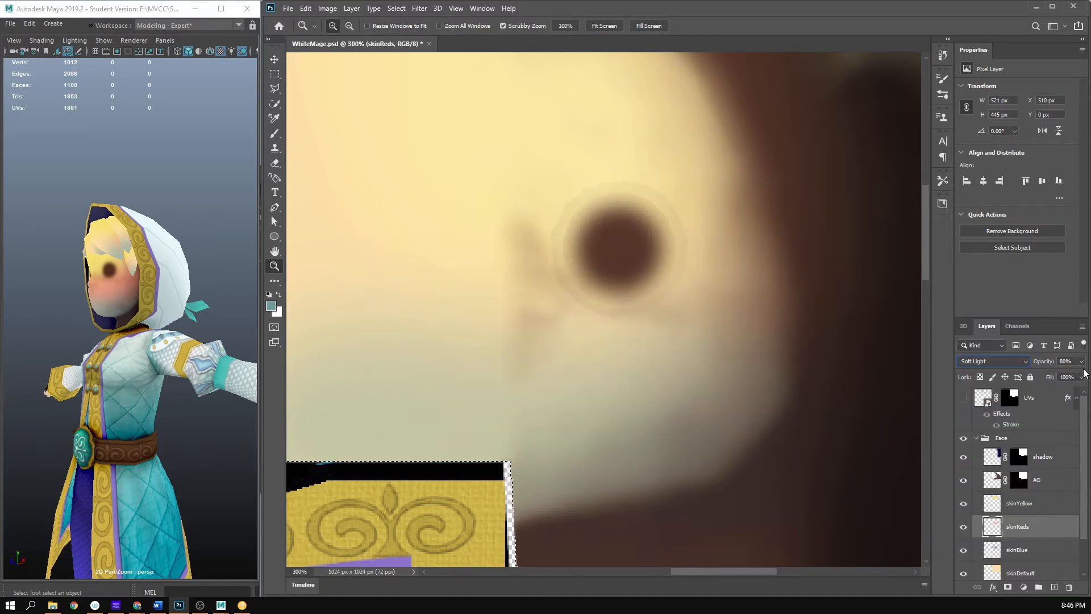
{"action": "left_click", "coordinate": [994, 362]}
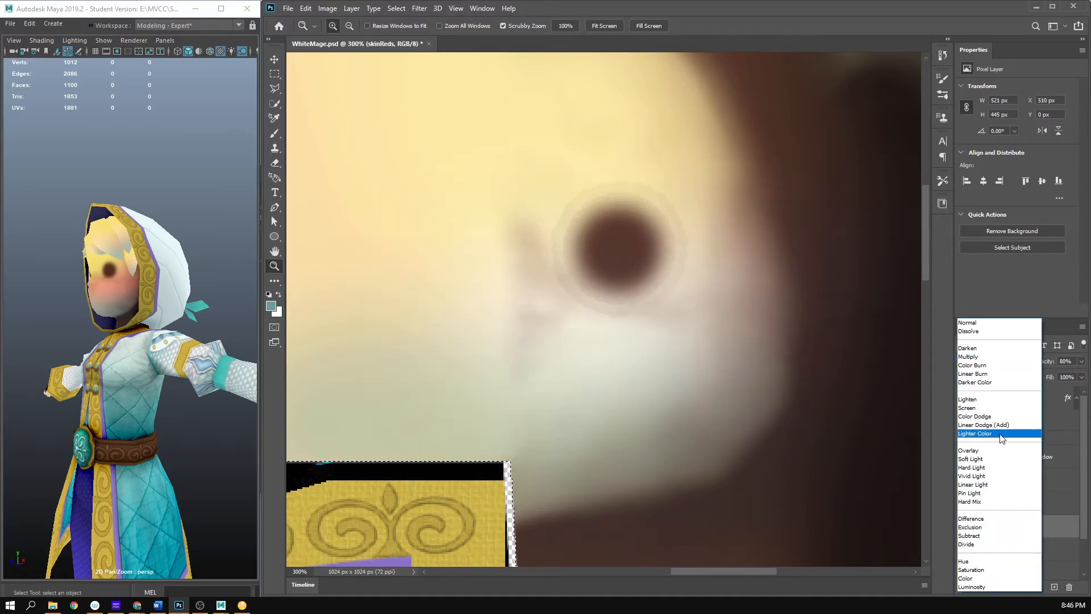
{"action": "left_click", "coordinate": [999, 449]}
{"action": "left_click", "coordinate": [1080, 362]}
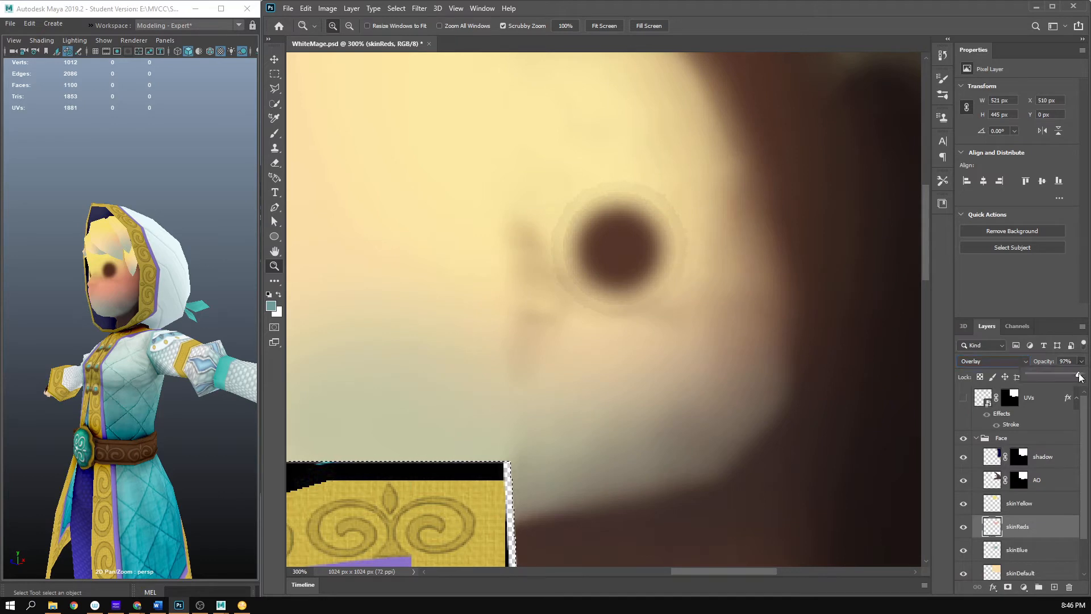
{"action": "left_click_drag", "start_coordinate": [1049, 379], "coordinate": [1086, 379]}
- Set the skinReds layer back to Normal blending with 65% opacity
{"action": "left_click", "coordinate": [1023, 361]}
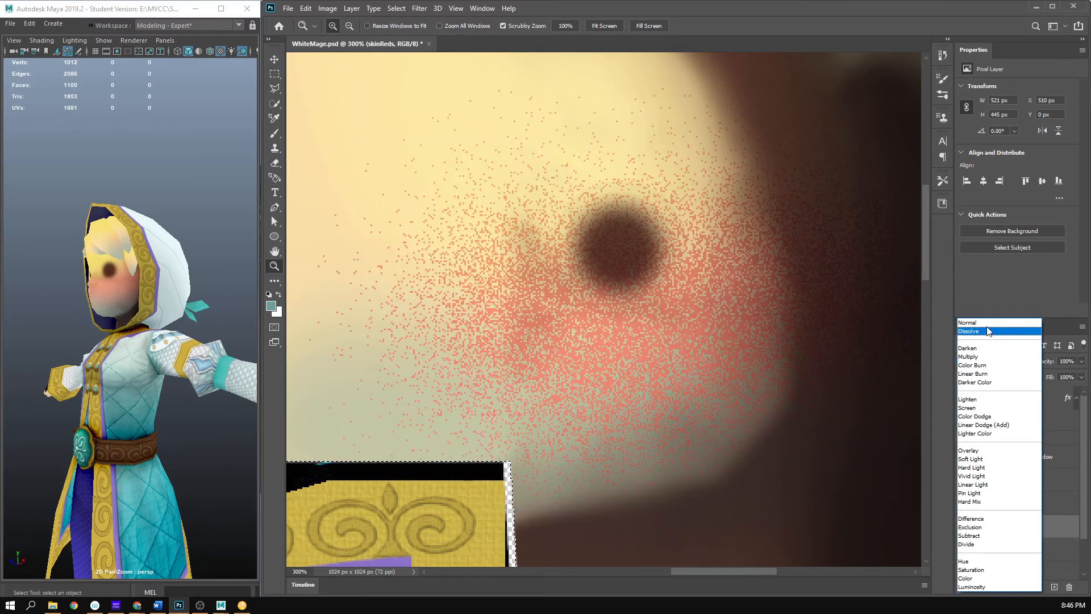
{"action": "left_click", "coordinate": [988, 323]}
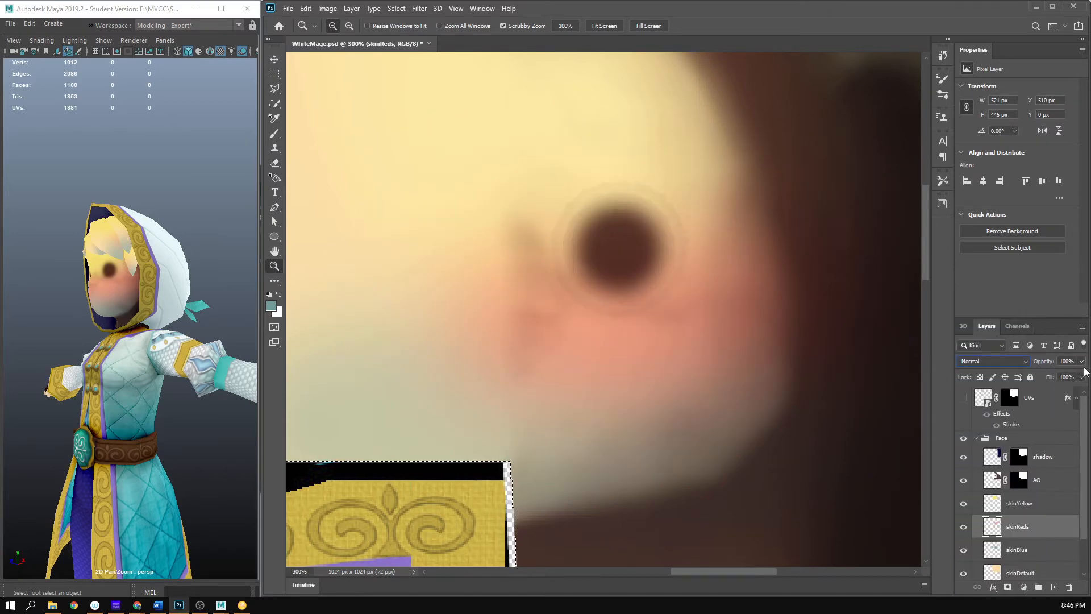
{"action": "left_click", "coordinate": [1081, 362]}
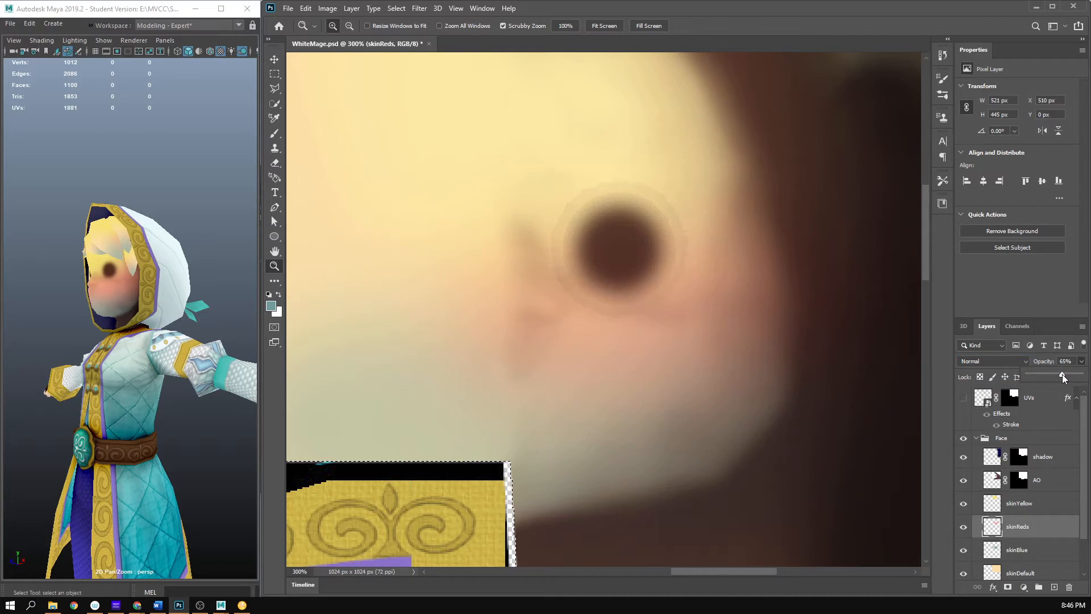
{"action": "left_click", "coordinate": [1021, 504]}
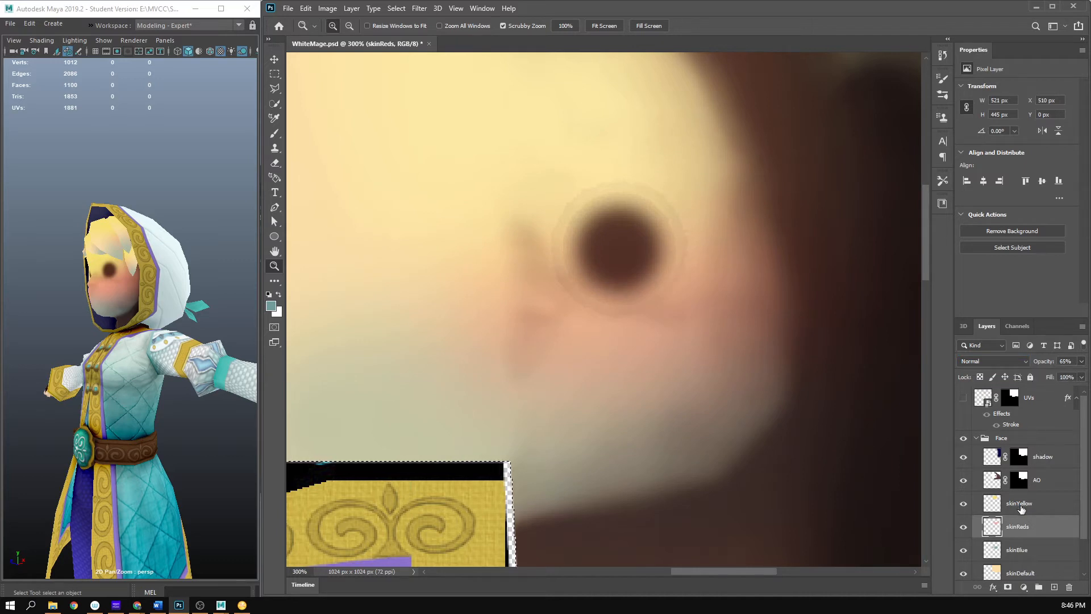
{"action": "left_click", "coordinate": [1011, 360]}
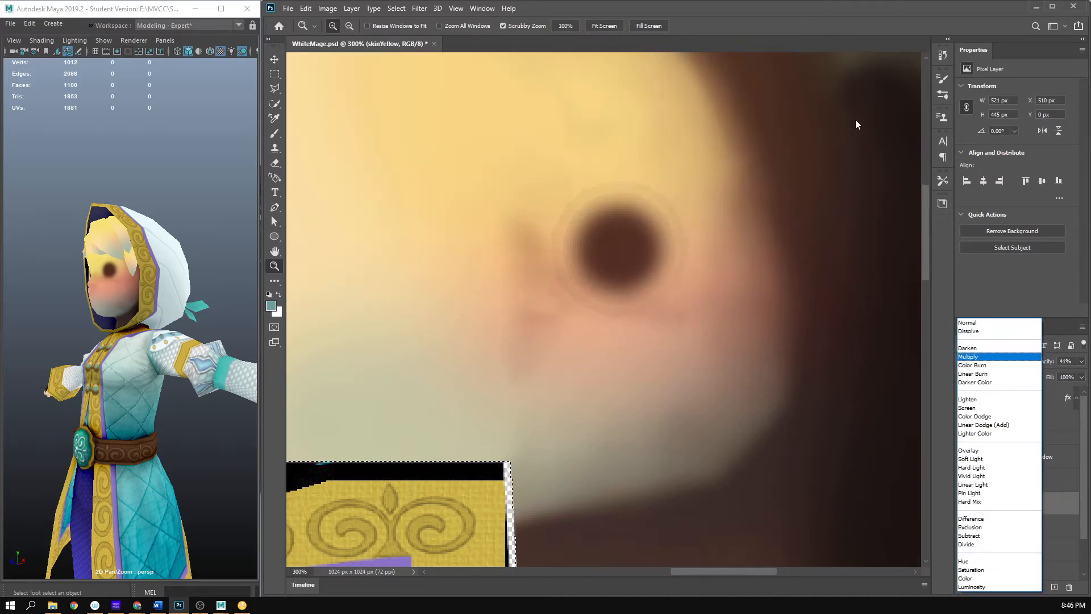
{"action": "left_click", "coordinate": [820, 4]}
- Save WhiteMage.psd and inspect the blended skin tones on the model in Maya from the front, near and far
{"action": "left_click_drag", "start_coordinate": [715, 308], "coordinate": [658, 315]}
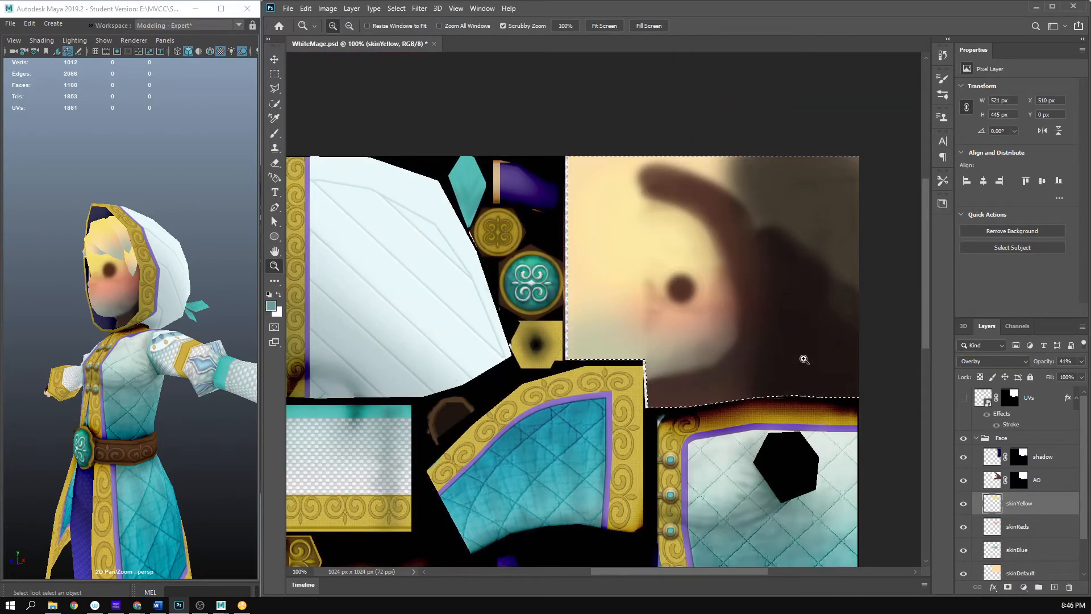
{"action": "left_click", "coordinate": [705, 312]}
{"action": "key", "text": "ctrl+s"}
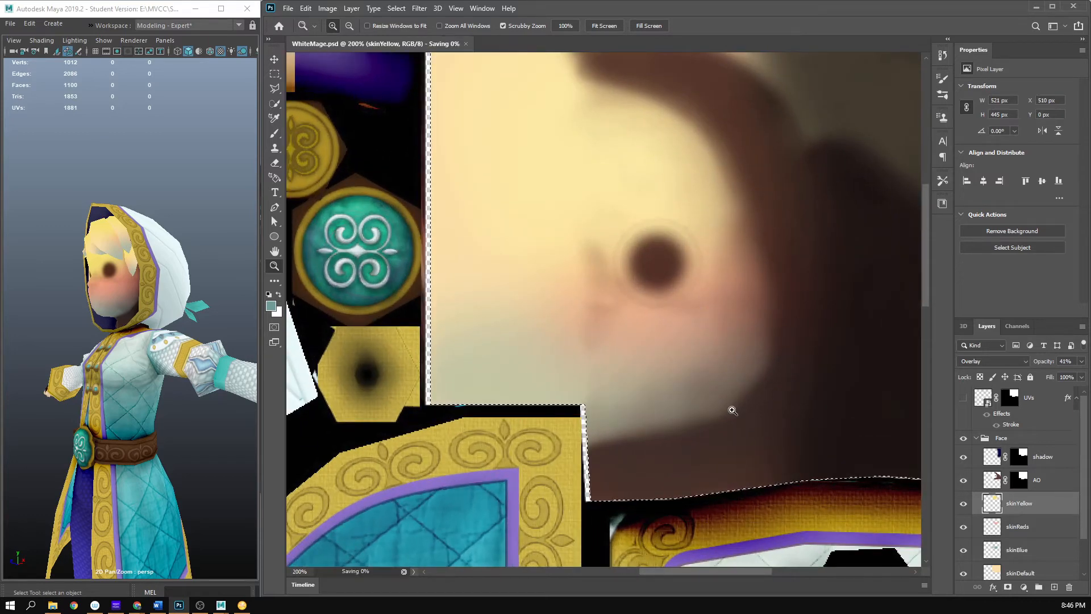
{"action": "mouse_move", "coordinate": [198, 333]}
{"action": "left_mouse_down"}
{"action": "mouse_move", "coordinate": [230, 330]}
{"action": "mouse_move", "coordinate": [137, 328]}
{"action": "mouse_move", "coordinate": [199, 348]}
{"action": "mouse_move", "coordinate": [185, 348]}
{"action": "left_mouse_up"}
{"action": "scroll", "coordinate": [137, 329], "scroll_direction": "down", "scroll_amount": 5}
{"action": "scroll", "coordinate": [140, 335], "scroll_direction": "up", "scroll_amount": 6}
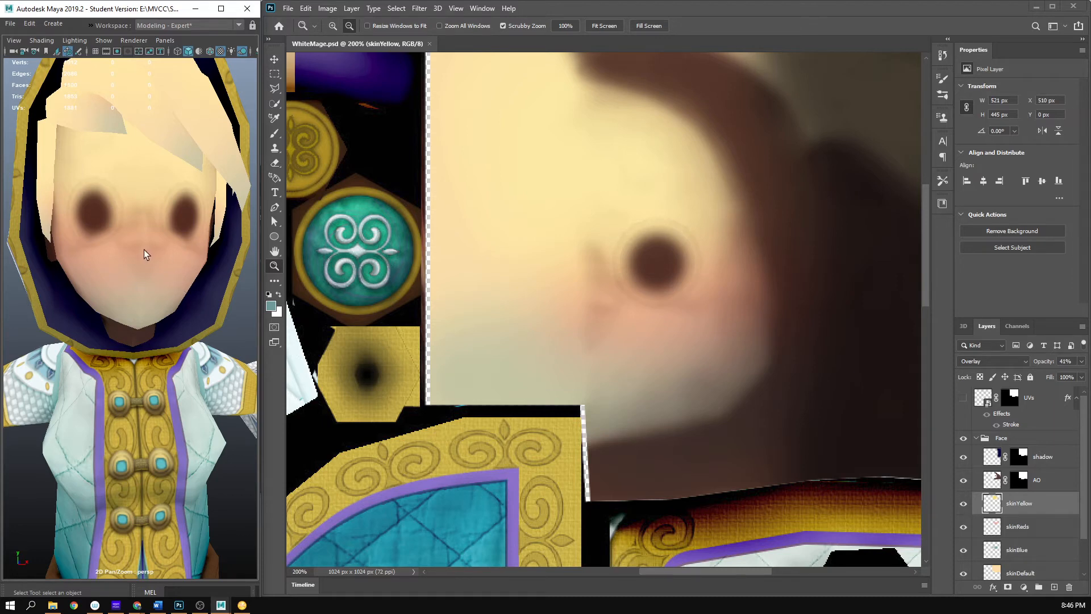
{"action": "left_click_drag", "start_coordinate": [161, 262], "coordinate": [174, 299]}
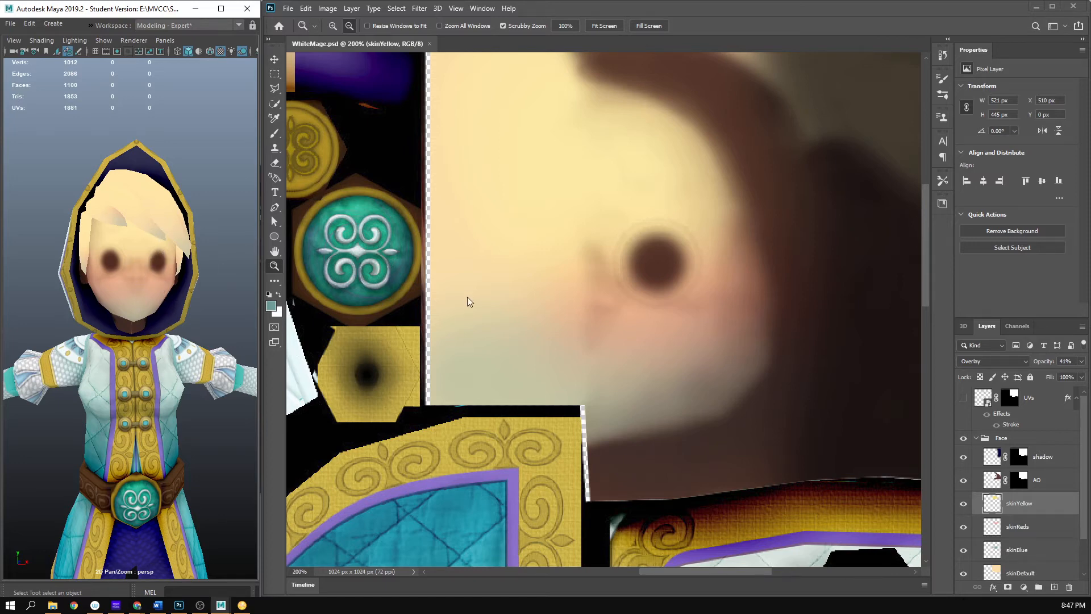
{"action": "mouse_move", "coordinate": [217, 294]}
{"action": "left_mouse_down"}
{"action": "mouse_move", "coordinate": [172, 277]}
{"action": "mouse_move", "coordinate": [218, 286]}
{"action": "left_mouse_up"}
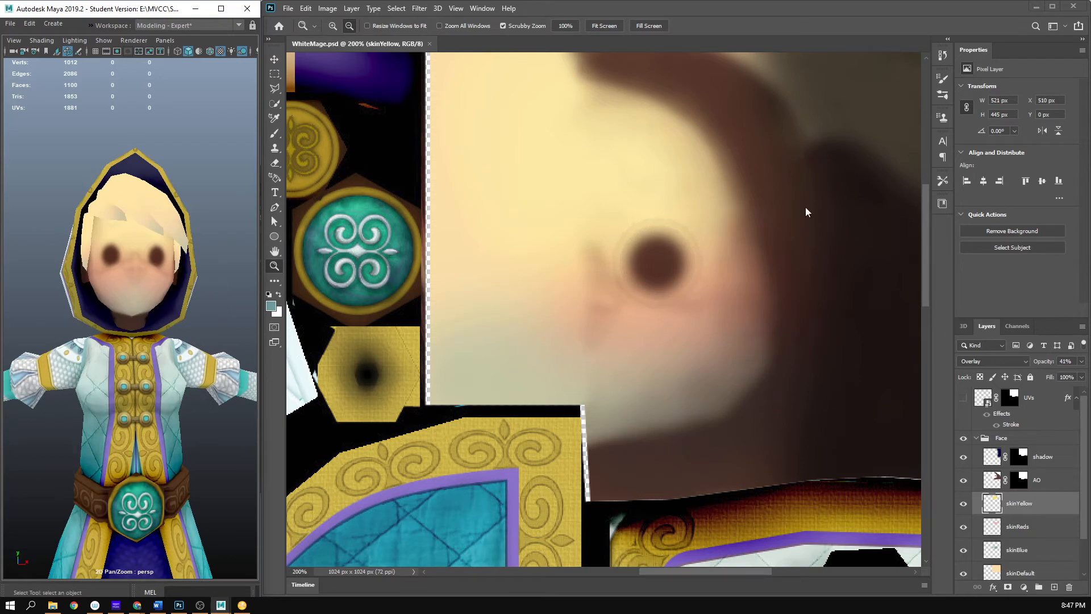
- Examine the forehead and eye area of the face texture up close in Photoshop
{"action": "key", "text": "space"}
{"action": "left_click_drag", "start_coordinate": [710, 106], "coordinate": [765, 3]}
{"action": "left_click", "coordinate": [765, 3]}
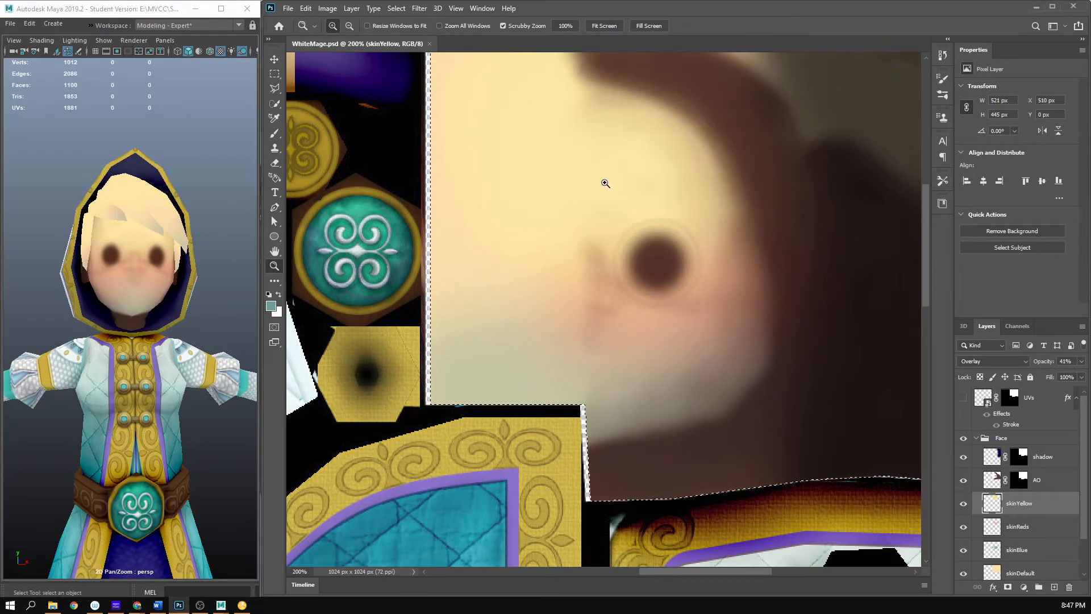
{"action": "left_click_drag", "start_coordinate": [605, 183], "coordinate": [682, 213]}
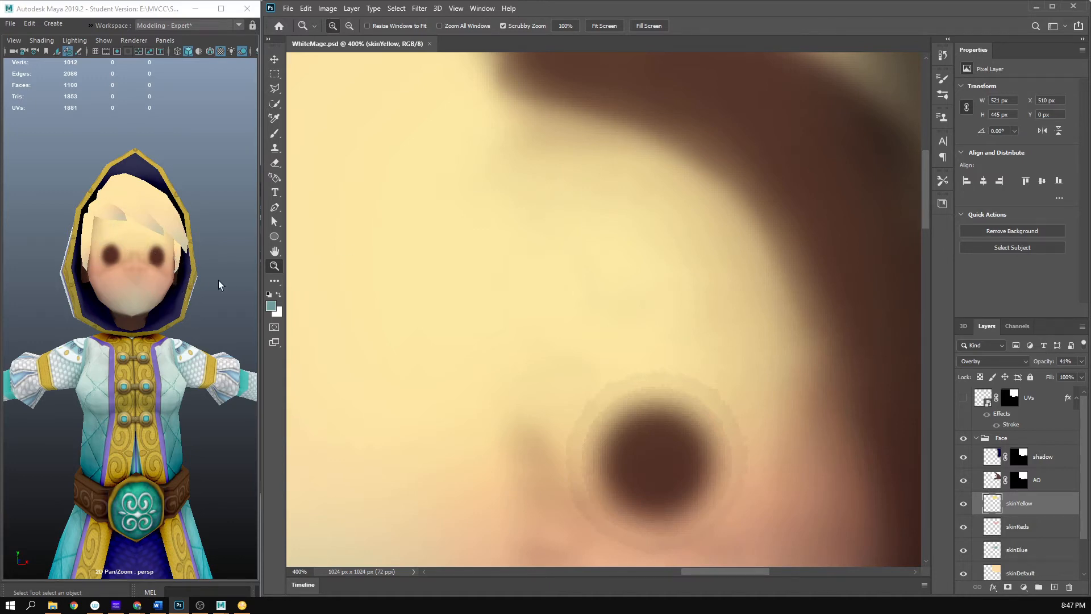
{"action": "left_click", "coordinate": [741, 195], "text": "alt"}
{"action": "left_click", "coordinate": [740, 197], "text": "alt"}
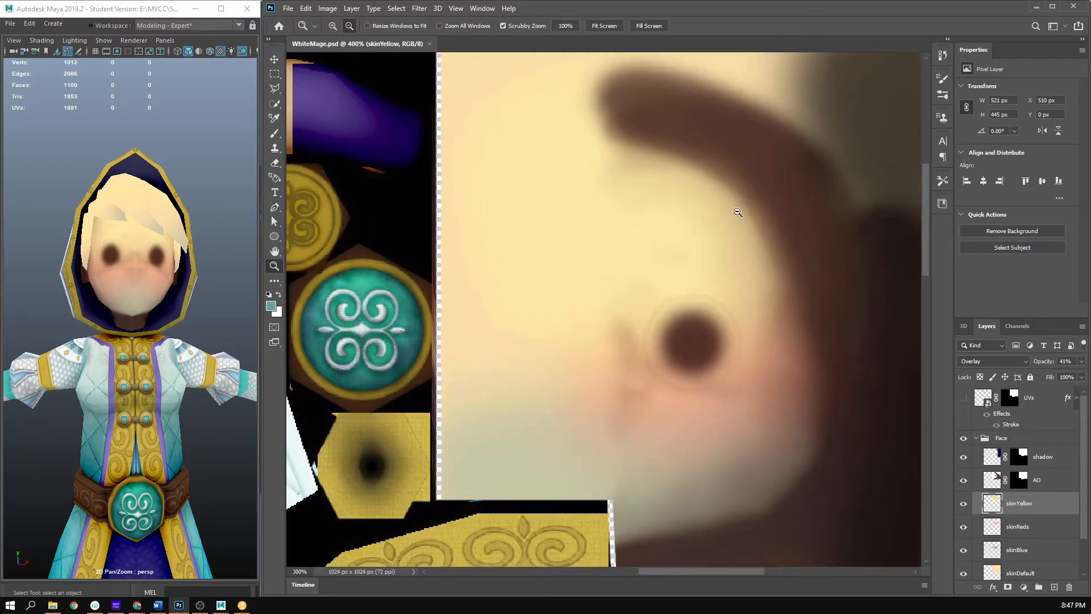
{"action": "left_click_drag", "start_coordinate": [685, 214], "coordinate": [675, 225]}
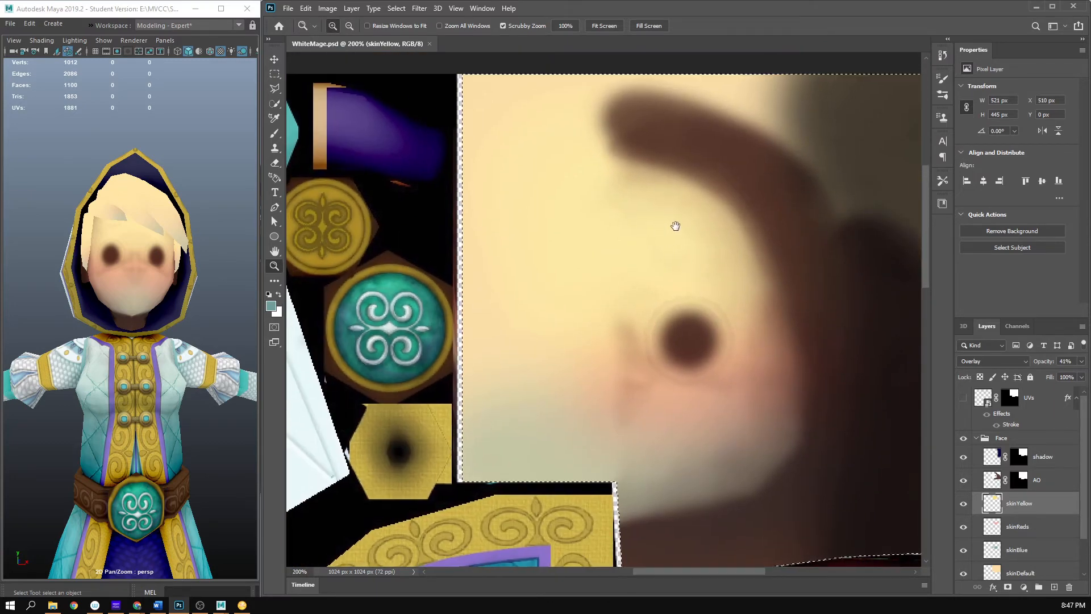
- Select the character mesh in Maya to compare its wireframe with the face, and show the UVs layer in Photoshop
{"action": "left_click", "coordinate": [83, 267]}
{"action": "scroll", "coordinate": [23, 209], "scroll_direction": "up", "scroll_amount": 3}
{"action": "scroll", "coordinate": [23, 210], "scroll_direction": "down", "scroll_amount": 5}
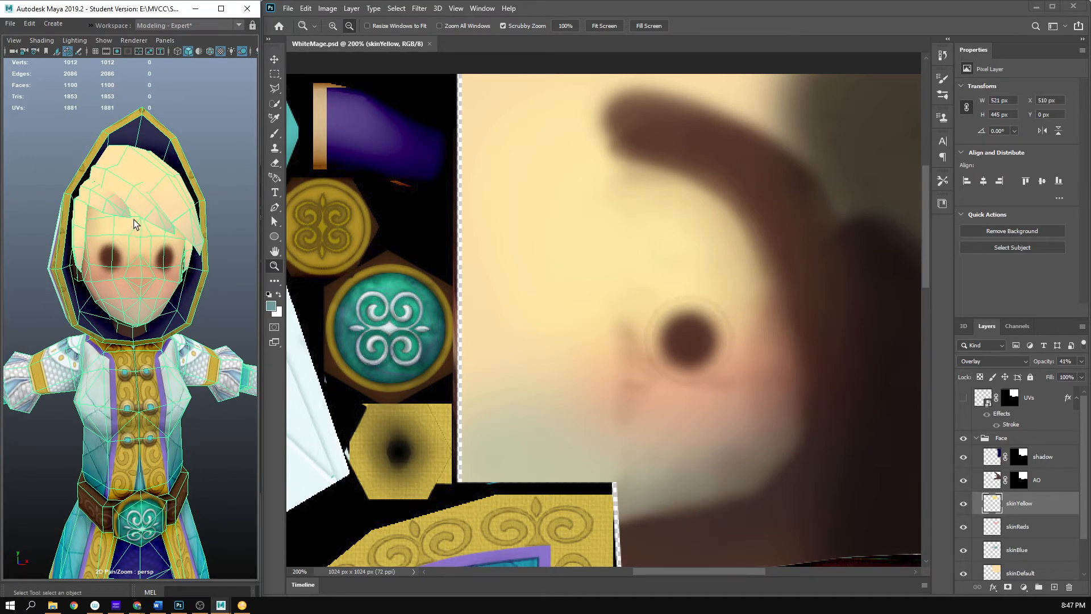
{"action": "left_click", "coordinate": [963, 398]}
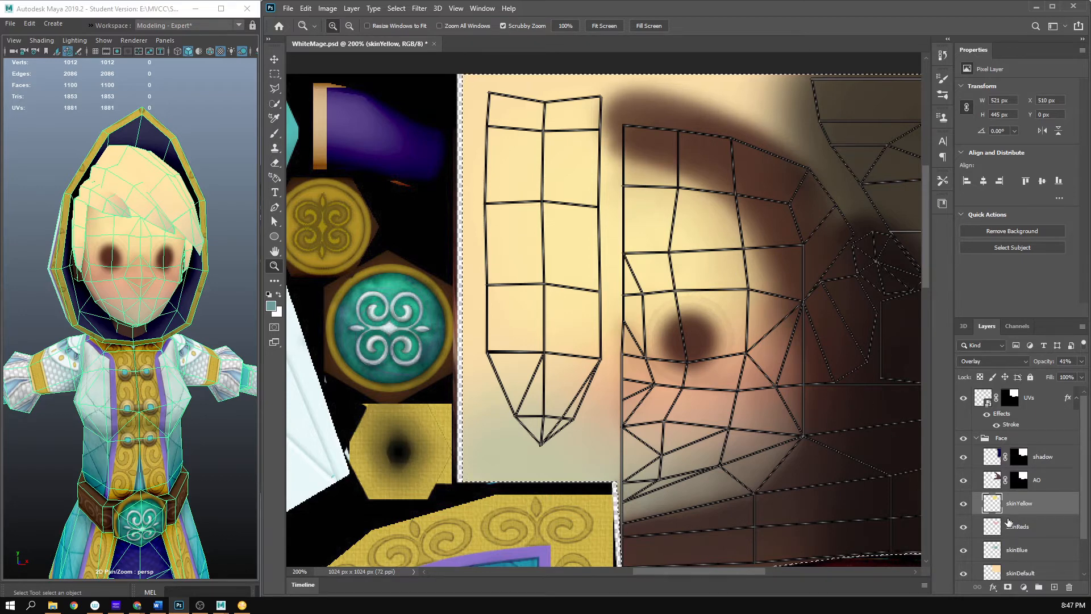
- On the AO layer, paint sampled dark brown shading across the upper forehead toward the temple with a size 50 brush, and hide the UVs layer
{"action": "left_click", "coordinate": [1003, 480]}
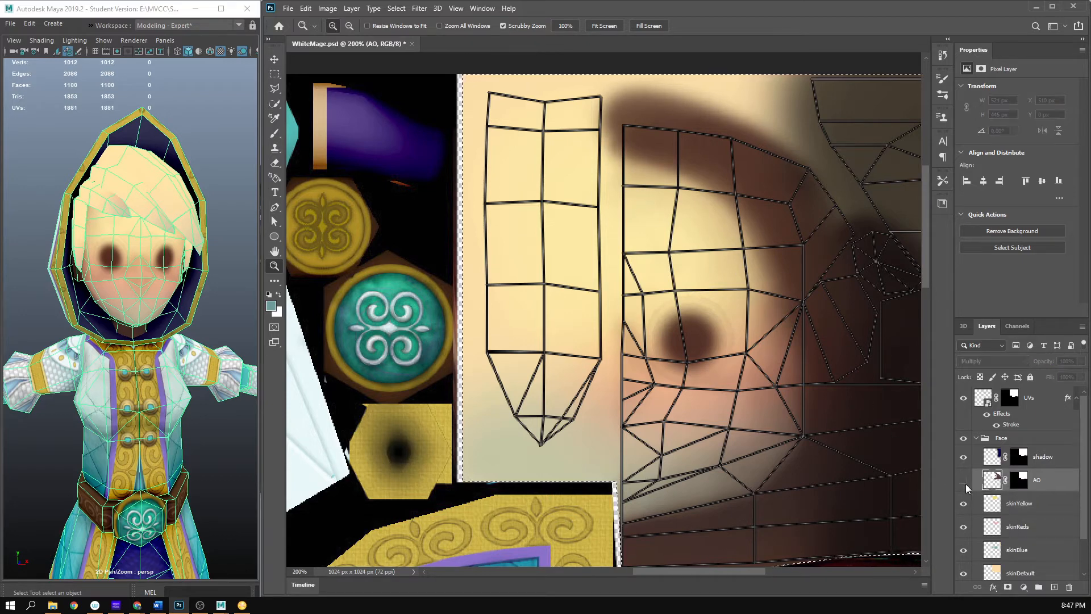
{"action": "left_click", "coordinate": [963, 481]}
{"action": "left_click", "coordinate": [964, 481]}
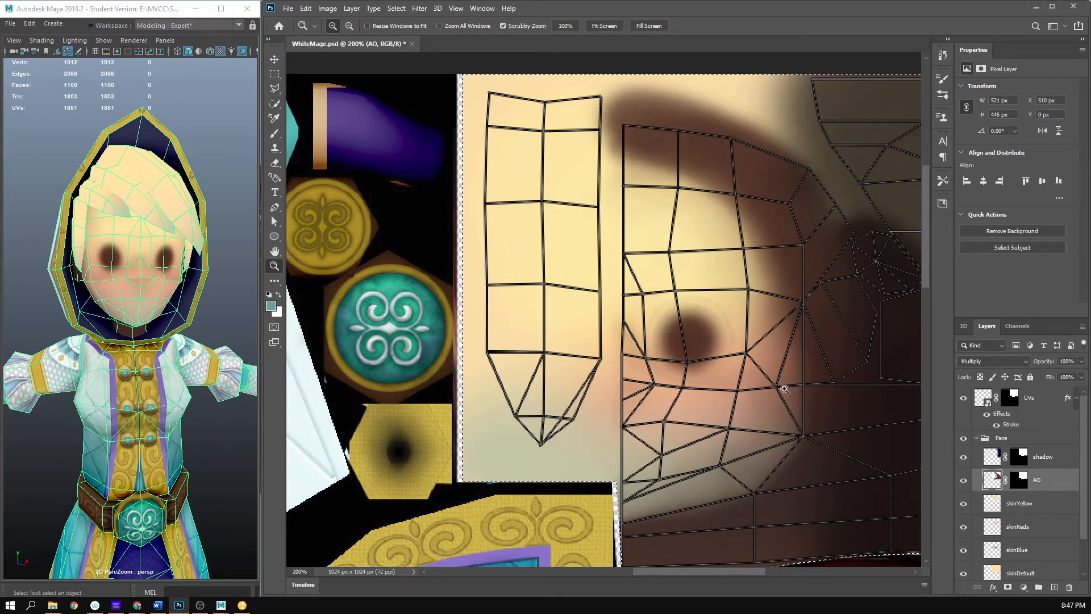
{"action": "key", "text": "i"}
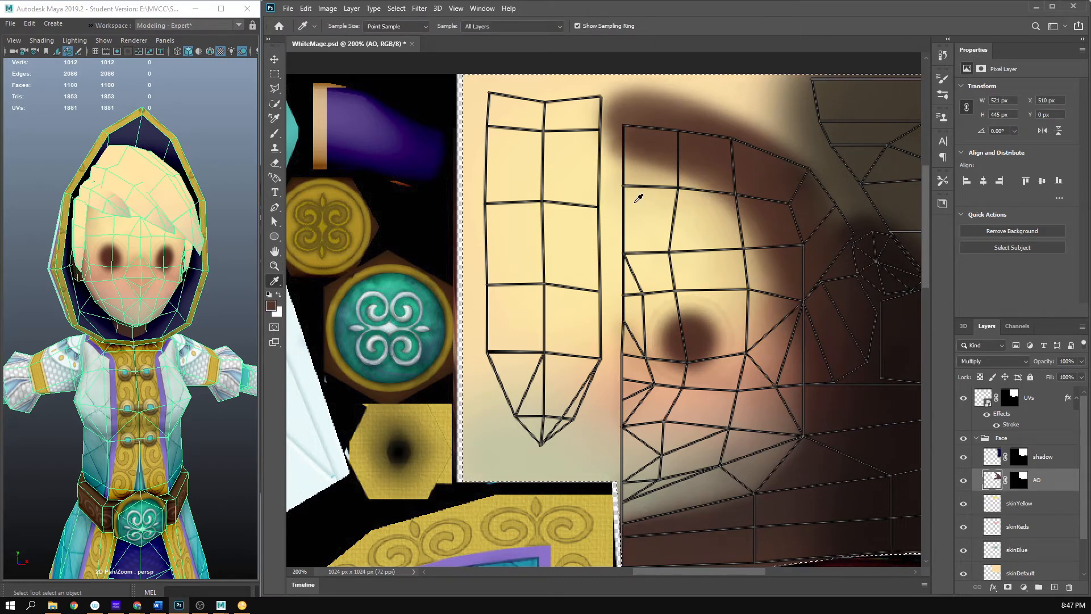
{"action": "key", "text": "b"}
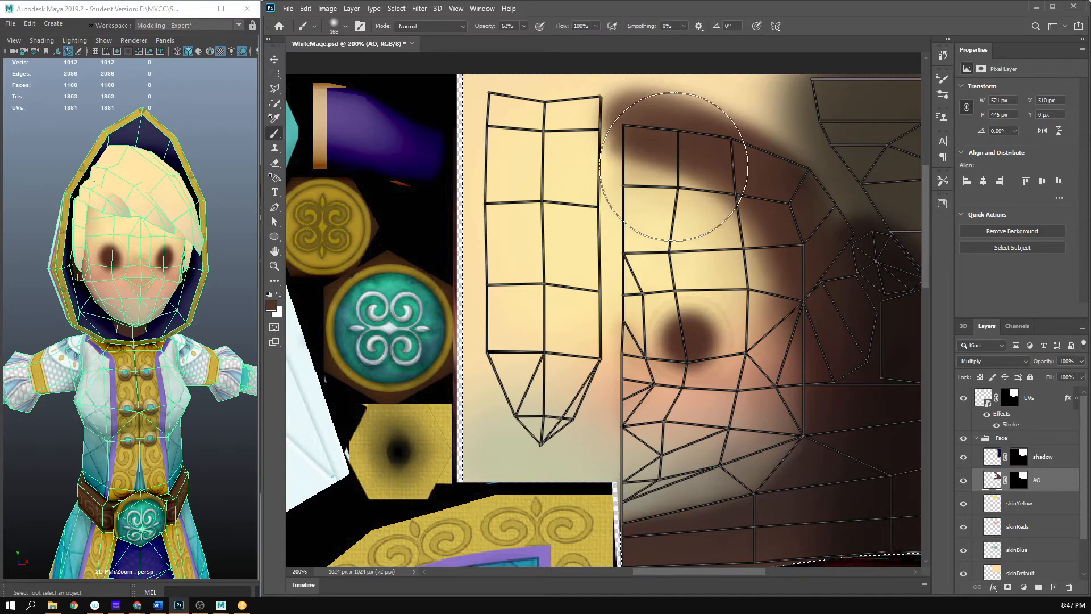
{"action": "key", "text": "bracketleft"}
{"action": "key", "text": "bracketleft"}
{"action": "key", "text": "bracketleft"}
{"action": "key", "text": "bracketleft"}
{"action": "key", "text": "bracketleft"}
{"action": "key", "text": "bracketleft"}
{"action": "key", "text": "bracketleft"}
{"action": "key", "text": "bracketleft"}
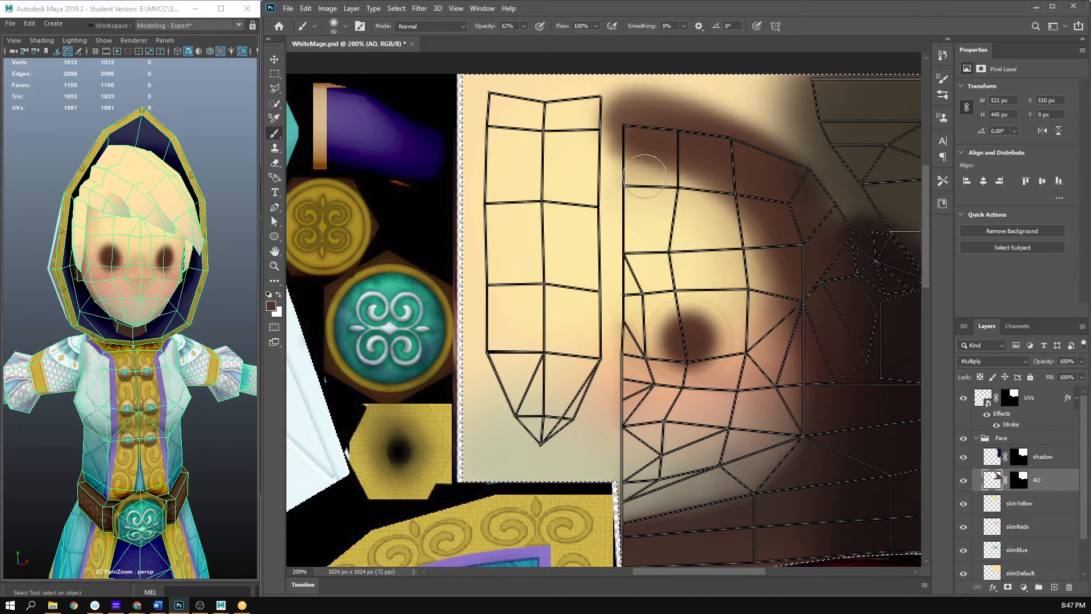
{"action": "mouse_move", "coordinate": [670, 179]}
{"action": "left_mouse_down"}
{"action": "mouse_move", "coordinate": [742, 215]}
{"action": "mouse_move", "coordinate": [630, 169]}
{"action": "mouse_move", "coordinate": [707, 223]}
{"action": "mouse_move", "coordinate": [654, 182]}
{"action": "mouse_move", "coordinate": [741, 210]}
{"action": "mouse_move", "coordinate": [639, 158]}
{"action": "mouse_move", "coordinate": [615, 168]}
{"action": "mouse_move", "coordinate": [679, 203]}
{"action": "mouse_move", "coordinate": [641, 196]}
{"action": "mouse_move", "coordinate": [739, 228]}
{"action": "mouse_move", "coordinate": [700, 214]}
{"action": "mouse_move", "coordinate": [775, 257]}
{"action": "mouse_move", "coordinate": [759, 249]}
{"action": "mouse_move", "coordinate": [787, 276]}
{"action": "mouse_move", "coordinate": [739, 228]}
{"action": "mouse_move", "coordinate": [795, 282]}
{"action": "mouse_move", "coordinate": [834, 369]}
{"action": "left_mouse_up"}
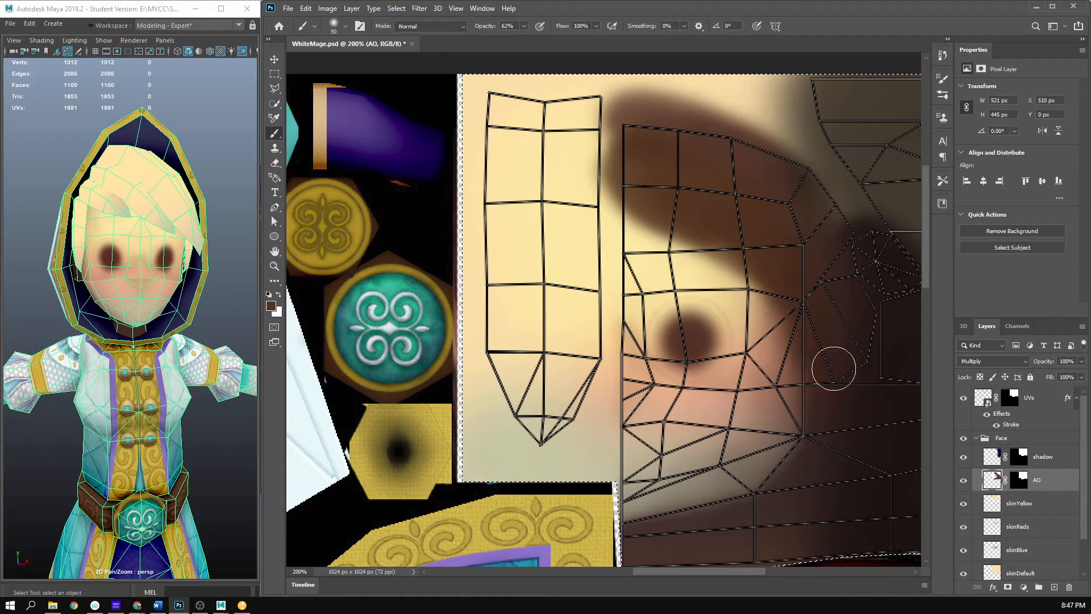
{"action": "left_click", "coordinate": [962, 398]}
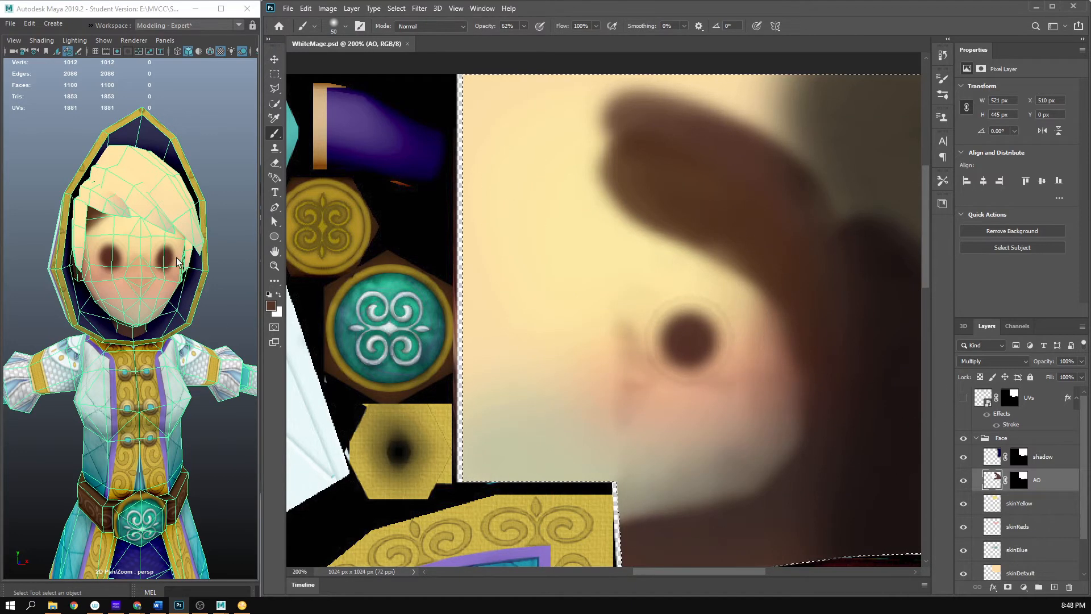
- Inspect the forehead shading on the model from the side in Maya, and select the character mesh to compare its wireframe
{"action": "left_click", "coordinate": [203, 119]}
{"action": "left_click_drag", "start_coordinate": [153, 209], "coordinate": [206, 221]}
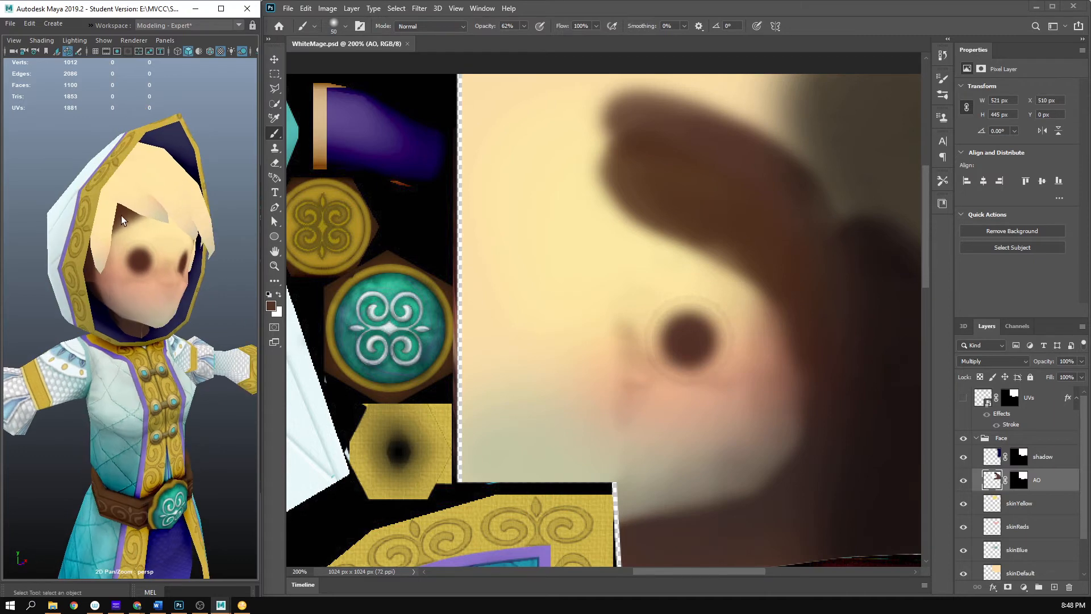
{"action": "left_click", "coordinate": [124, 216]}
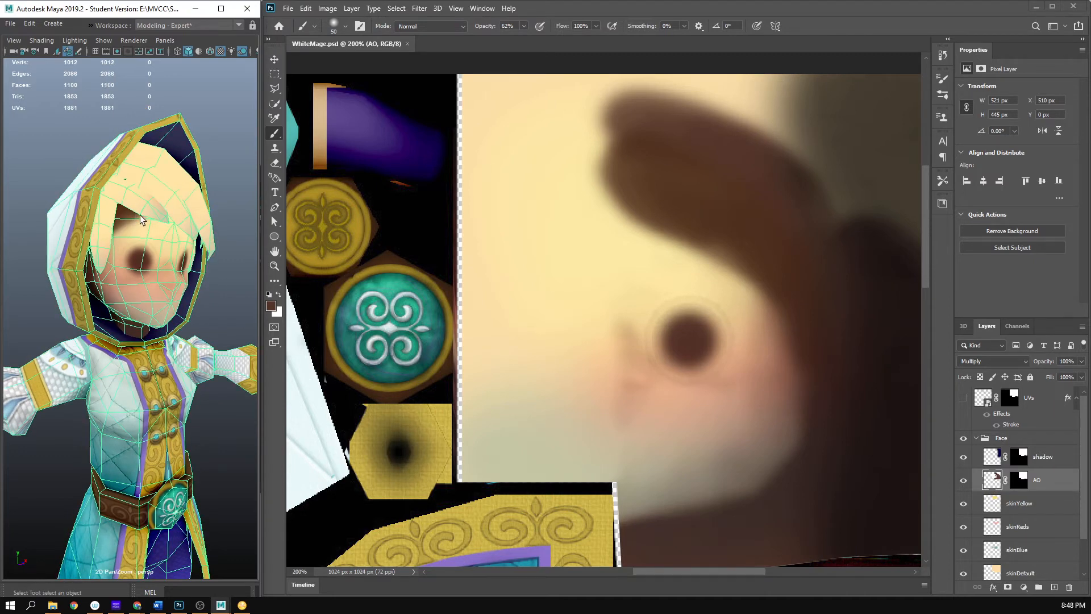
- Show the UVs layer in Photoshop and erase the lower part of the AO shading across the forehead with a size 29 Eraser
{"action": "left_click", "coordinate": [963, 398]}
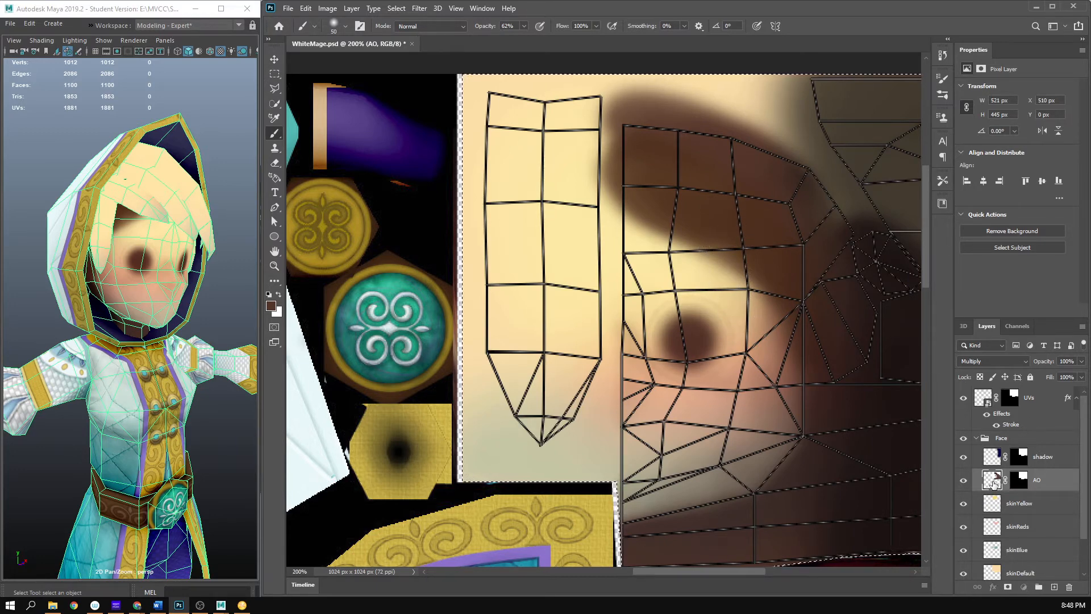
{"action": "key", "text": "e"}
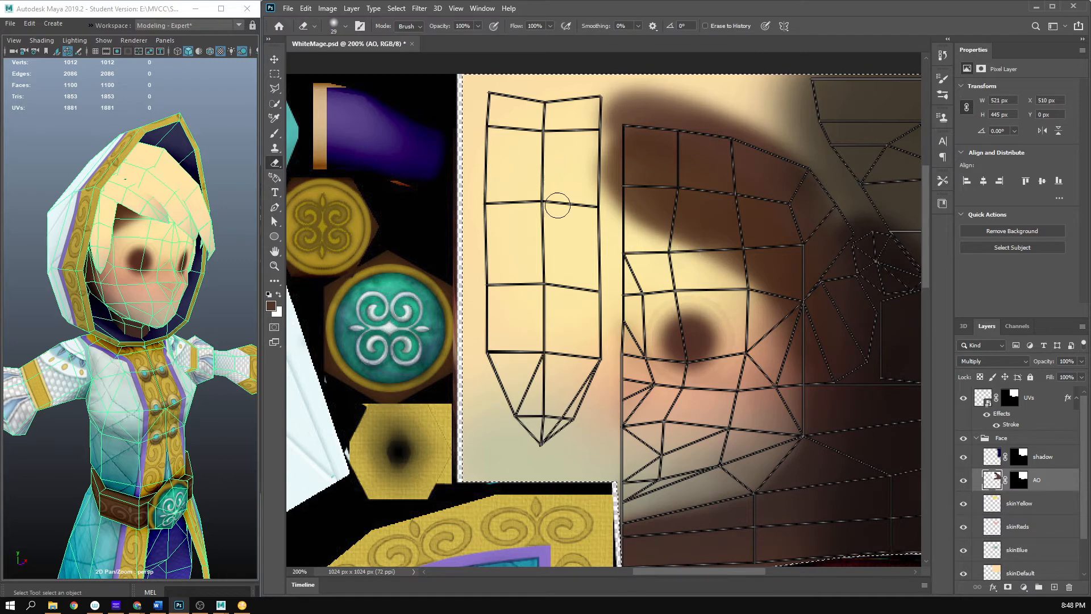
{"action": "mouse_move", "coordinate": [670, 257]}
{"action": "left_mouse_down"}
{"action": "mouse_move", "coordinate": [725, 273]}
{"action": "mouse_move", "coordinate": [667, 245]}
{"action": "mouse_move", "coordinate": [663, 231]}
{"action": "mouse_move", "coordinate": [638, 227]}
{"action": "mouse_move", "coordinate": [733, 275]}
{"action": "mouse_move", "coordinate": [636, 225]}
{"action": "mouse_move", "coordinate": [698, 247]}
{"action": "mouse_move", "coordinate": [733, 289]}
{"action": "mouse_move", "coordinate": [666, 235]}
{"action": "mouse_move", "coordinate": [631, 223]}
{"action": "left_mouse_up"}
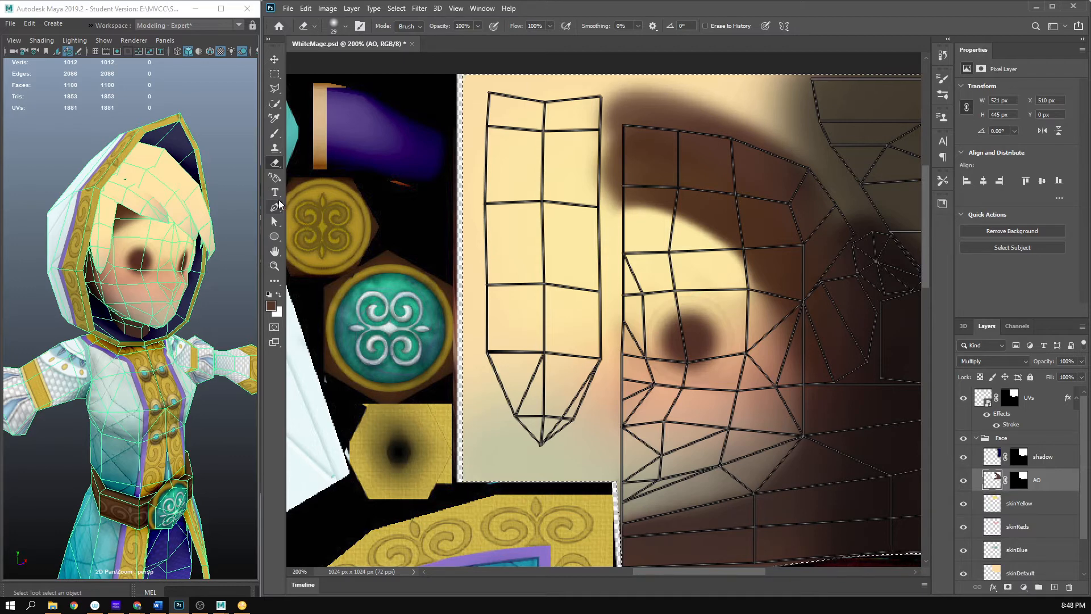
{"action": "left_click", "coordinate": [279, 148]}
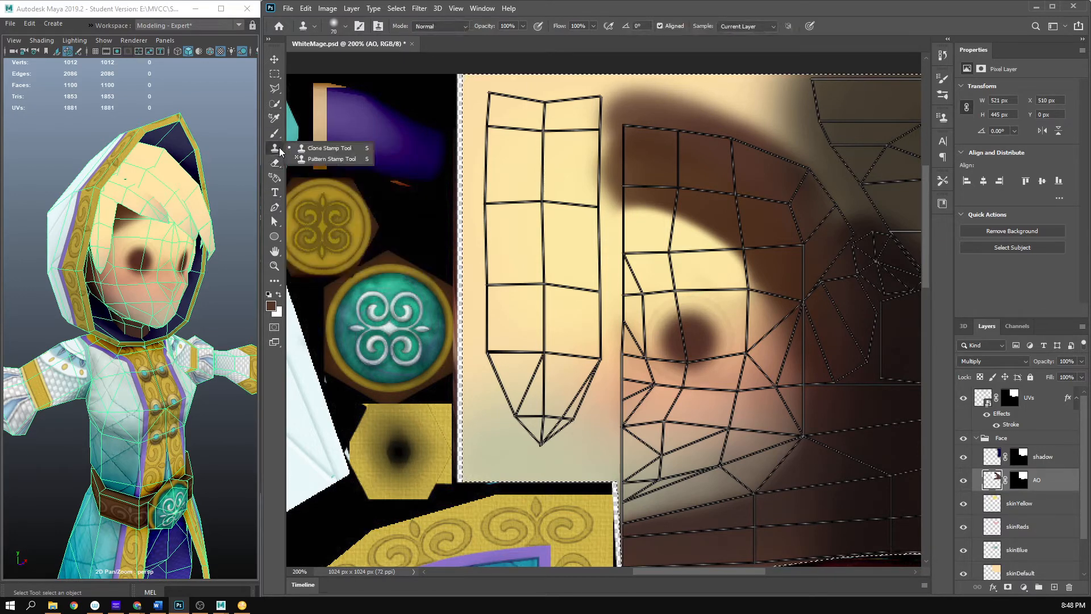
{"action": "left_click", "coordinate": [279, 178]}
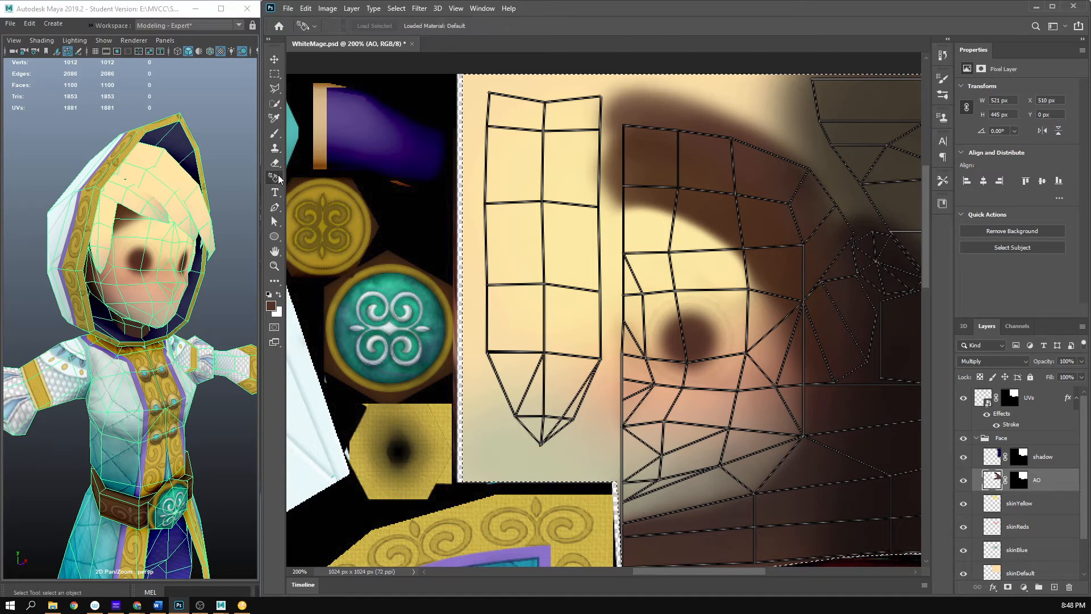
{"action": "left_click", "coordinate": [278, 165]}
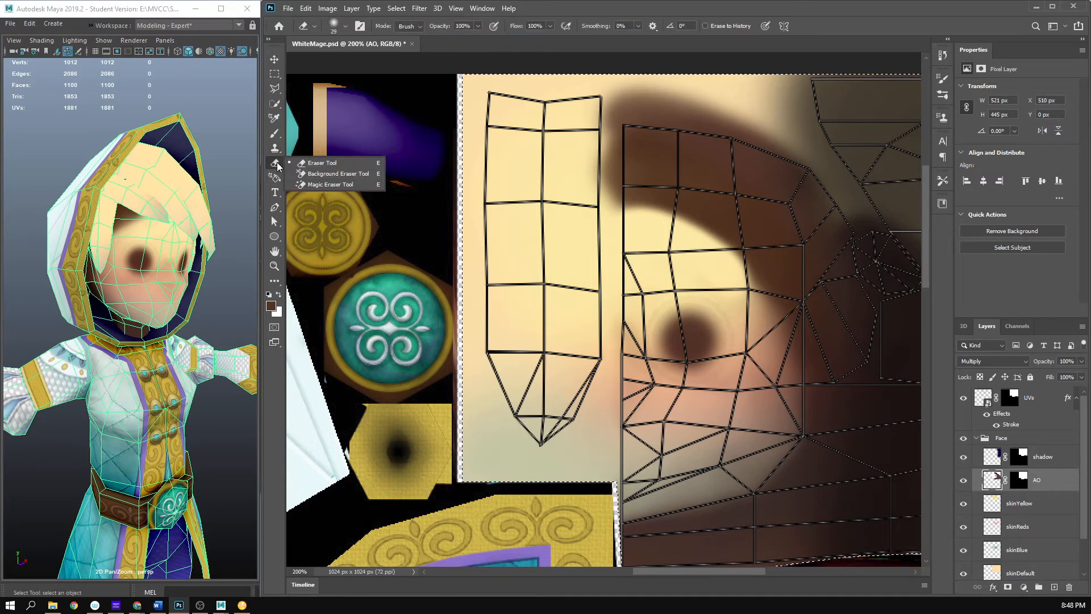
{"action": "left_click", "coordinate": [277, 165]}
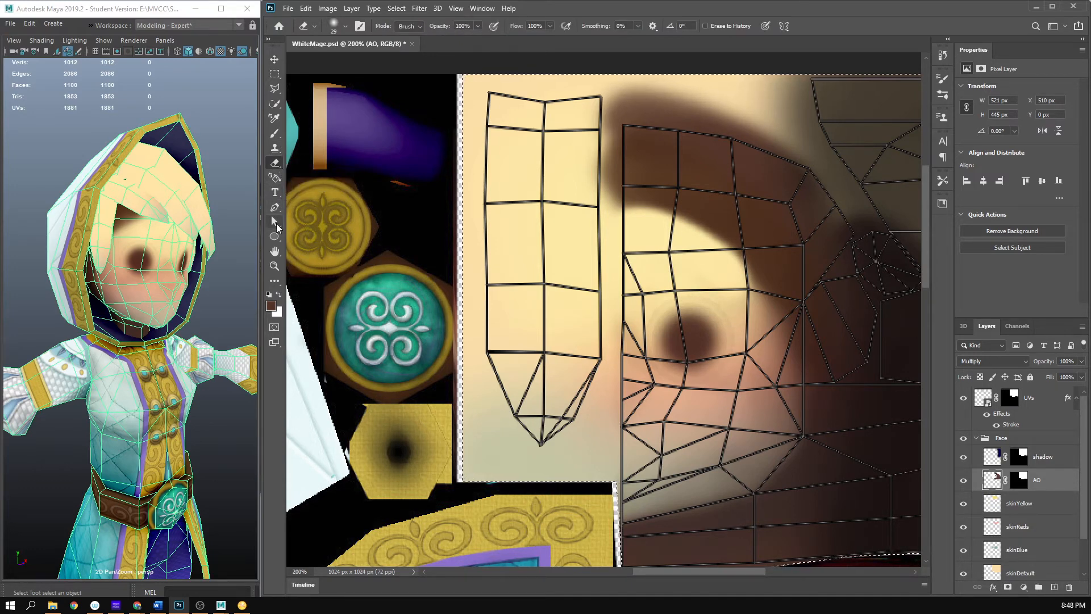
{"action": "left_click", "coordinate": [279, 208]}
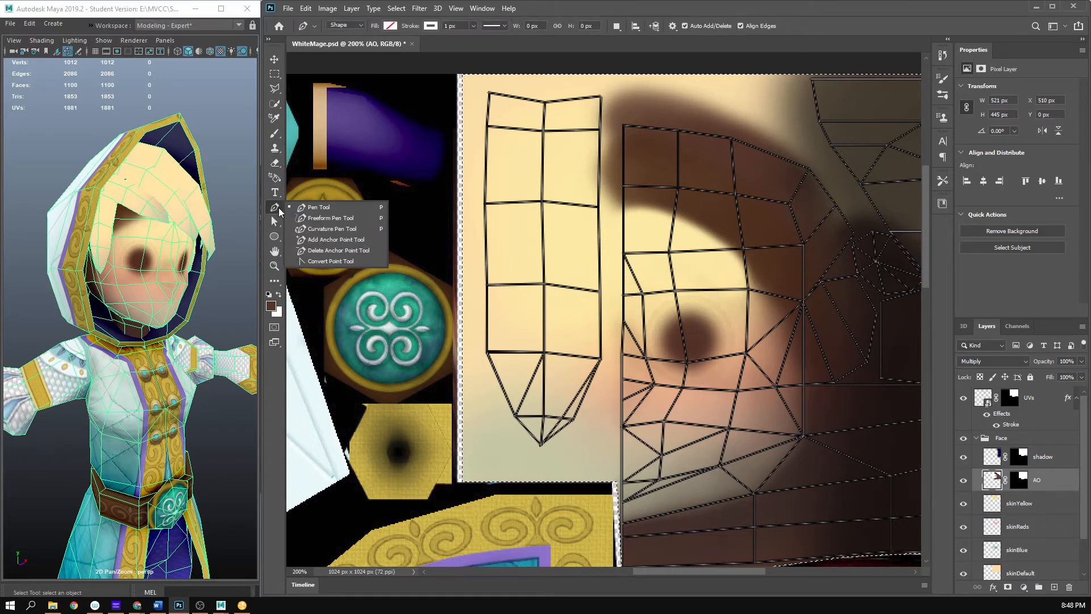
{"action": "left_click", "coordinate": [279, 207]}
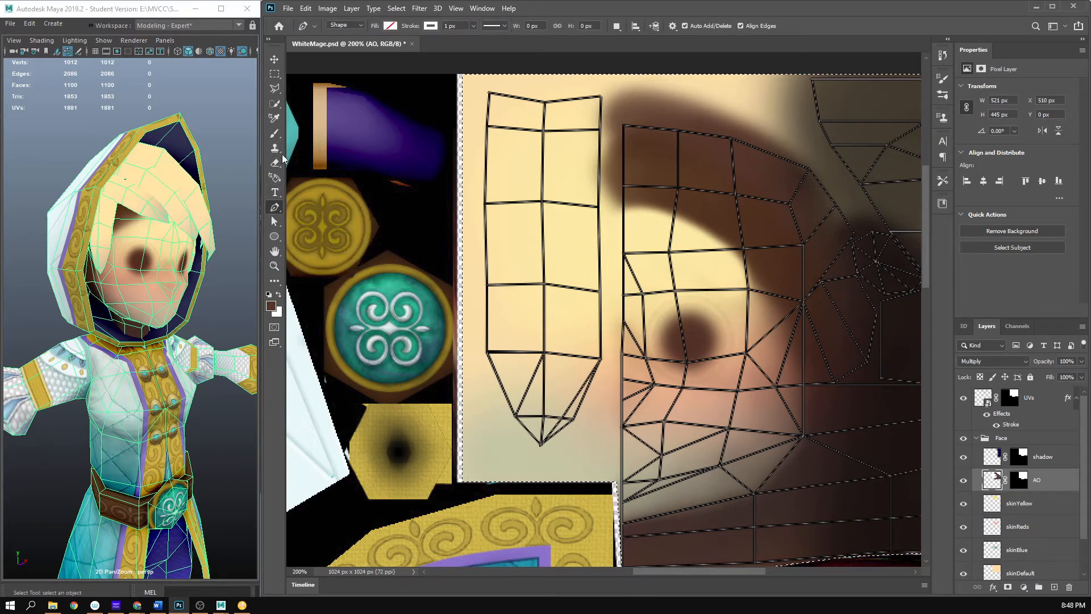
{"action": "key", "text": "i"}
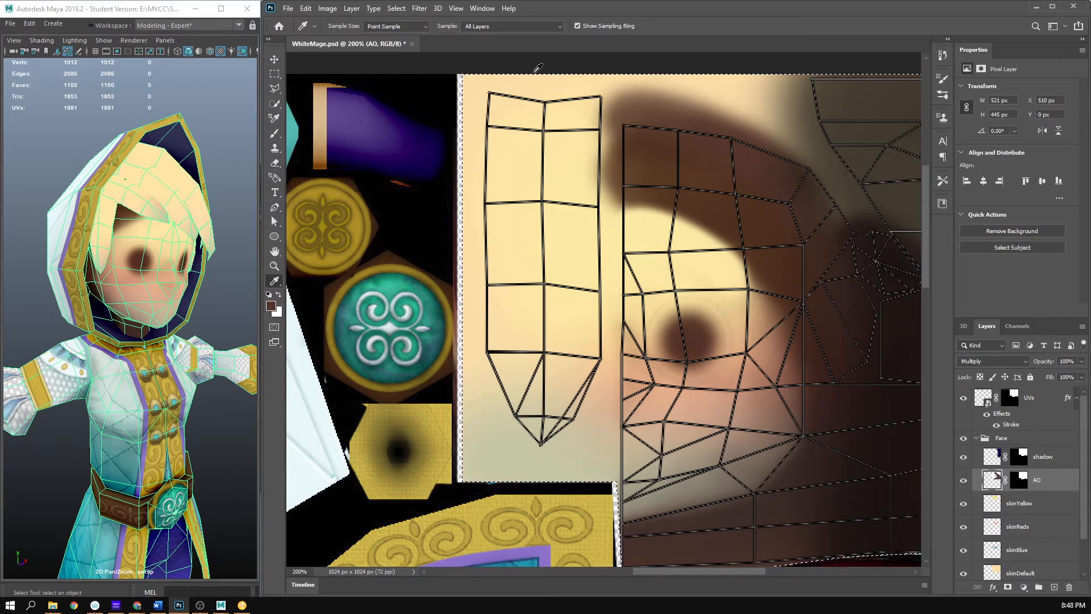
{"action": "left_click", "coordinate": [273, 105]}
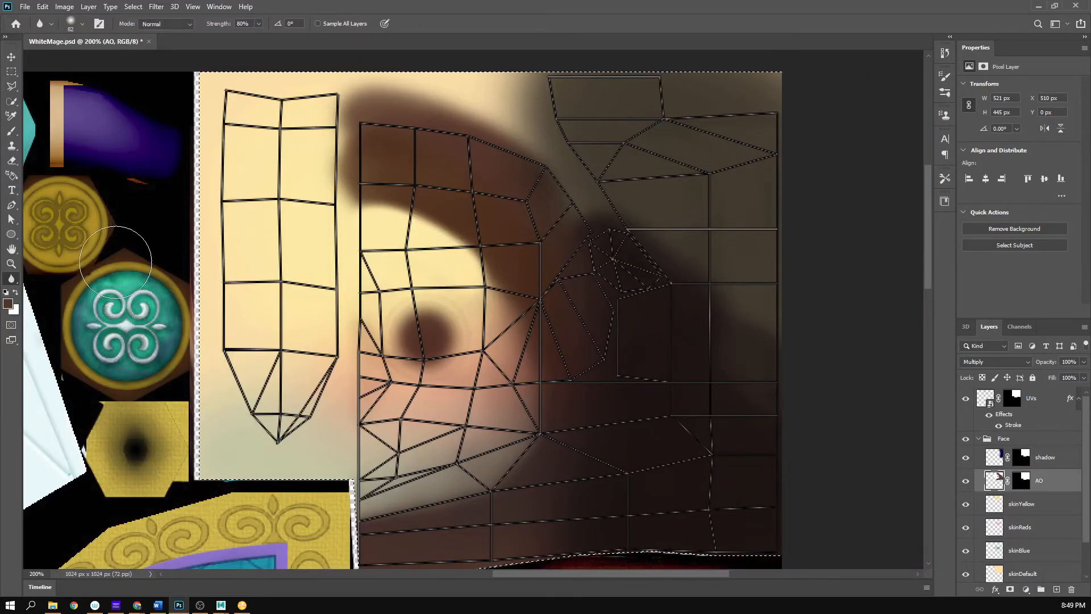
{"action": "right_click", "coordinate": [12, 279]}
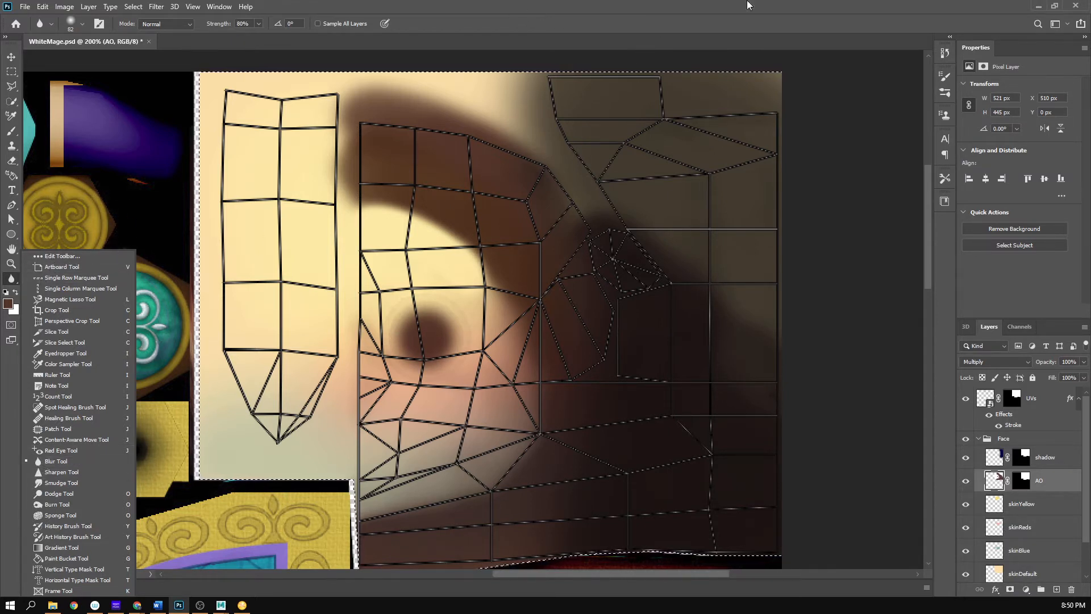
{"action": "left_click", "coordinate": [1055, 5]}
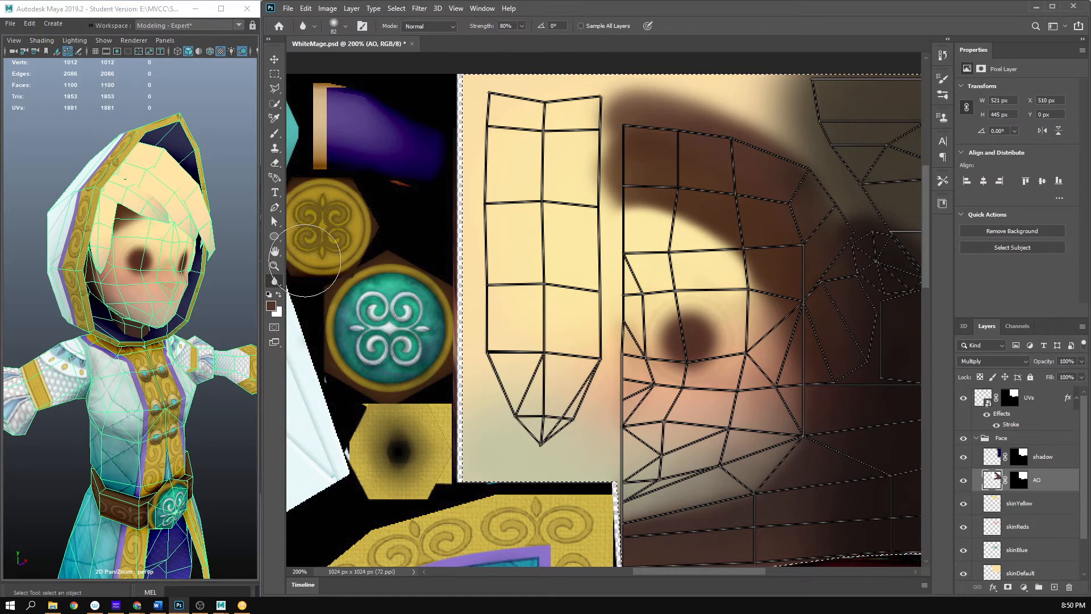
- Soften the lower edge of the forehead AO shading with the Smudge tool at 16% strength, and hide the UVs layer
{"action": "right_click", "coordinate": [275, 281]}
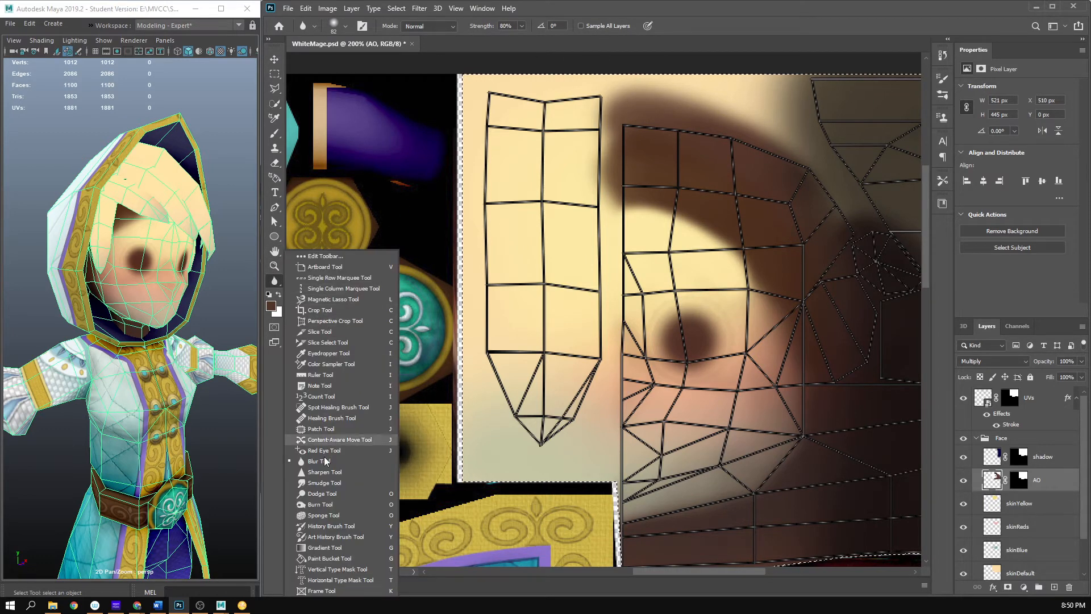
{"action": "left_click", "coordinate": [327, 482]}
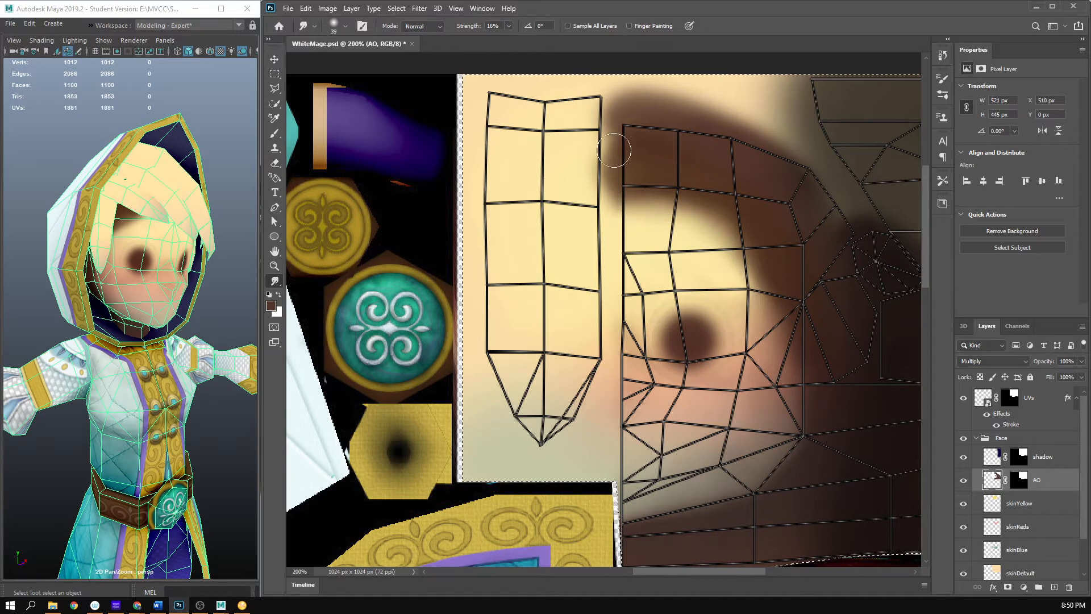
{"action": "left_click", "coordinate": [975, 408]}
{"action": "left_click", "coordinate": [963, 397]}
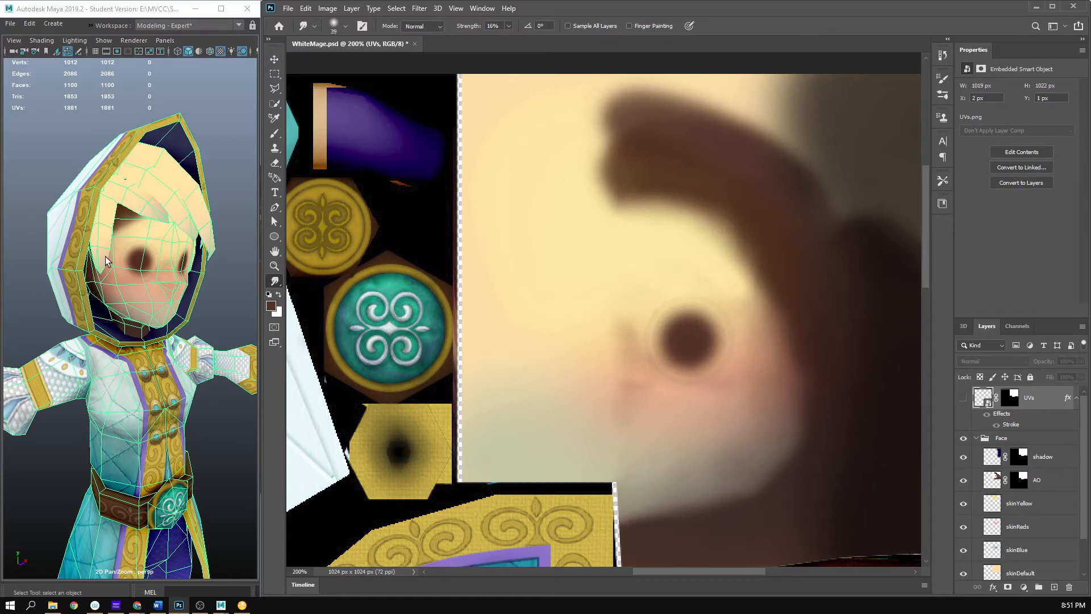
- Save WhiteMage.psd and inspect the softened forehead shading on the model in Maya from several angles, near and far
{"action": "left_click_drag", "start_coordinate": [82, 312], "coordinate": [145, 316]}
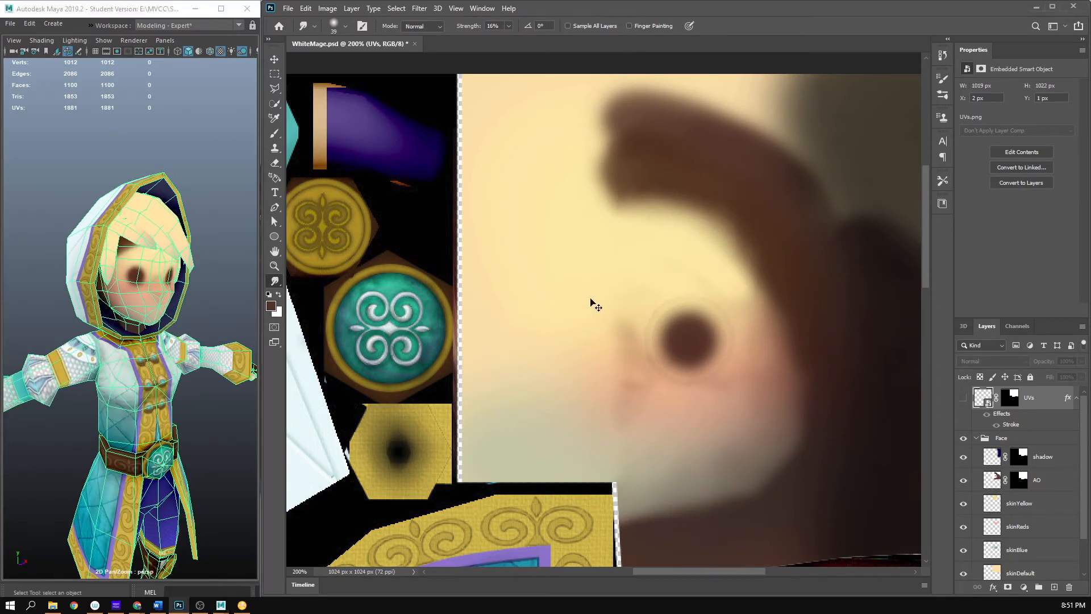
{"action": "key", "text": "ctrl+s"}
{"action": "left_click", "coordinate": [194, 293]}
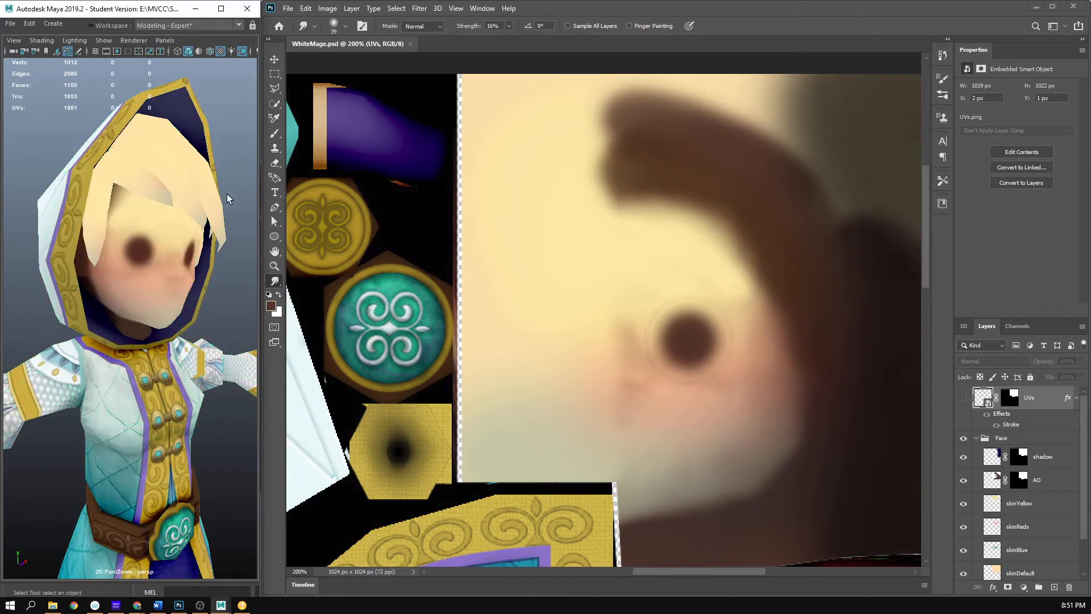
{"action": "left_click_drag", "start_coordinate": [227, 193], "coordinate": [149, 230]}
{"action": "scroll", "coordinate": [127, 229], "scroll_direction": "down", "scroll_amount": 5}
{"action": "scroll", "coordinate": [149, 230], "scroll_direction": "up", "scroll_amount": 2}
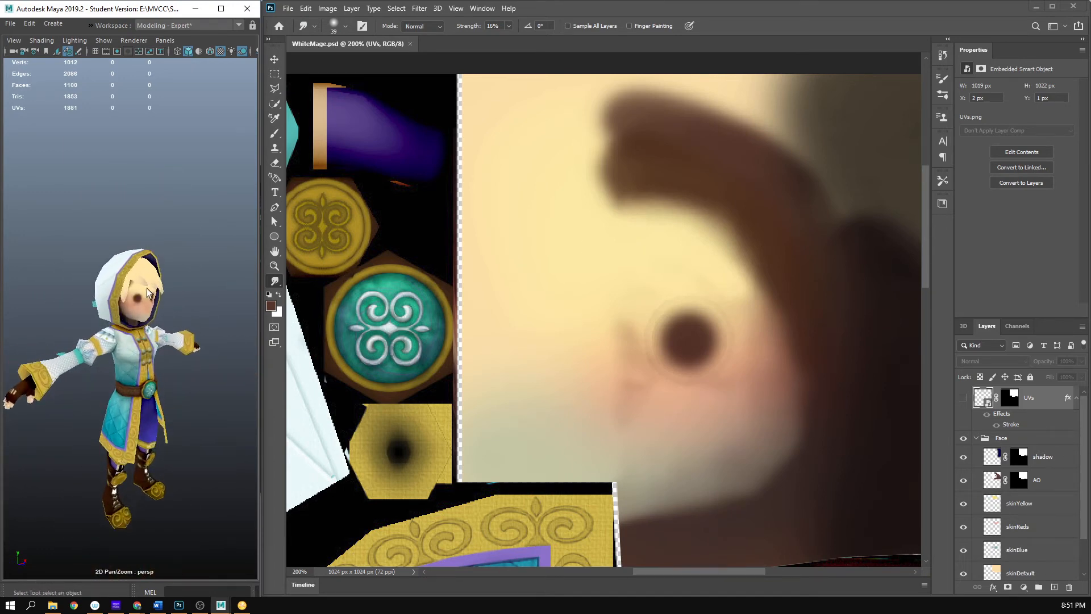
{"action": "scroll", "coordinate": [147, 288], "scroll_direction": "up", "scroll_amount": 5}
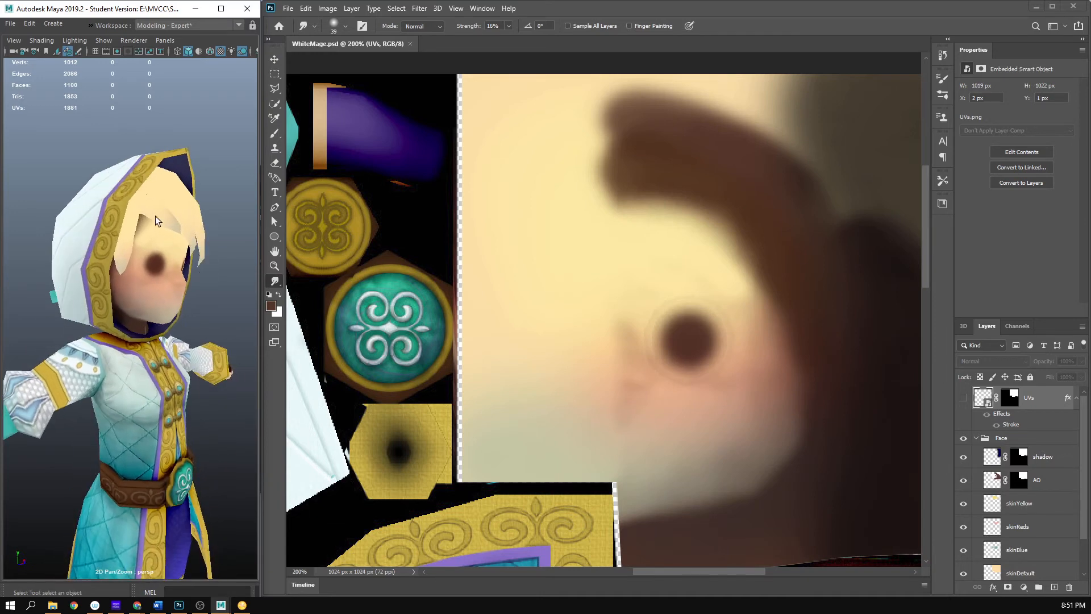
- Rasterize the UVs smart object in Photoshop and make the UVs layer visible
{"action": "left_click", "coordinate": [788, 231]}
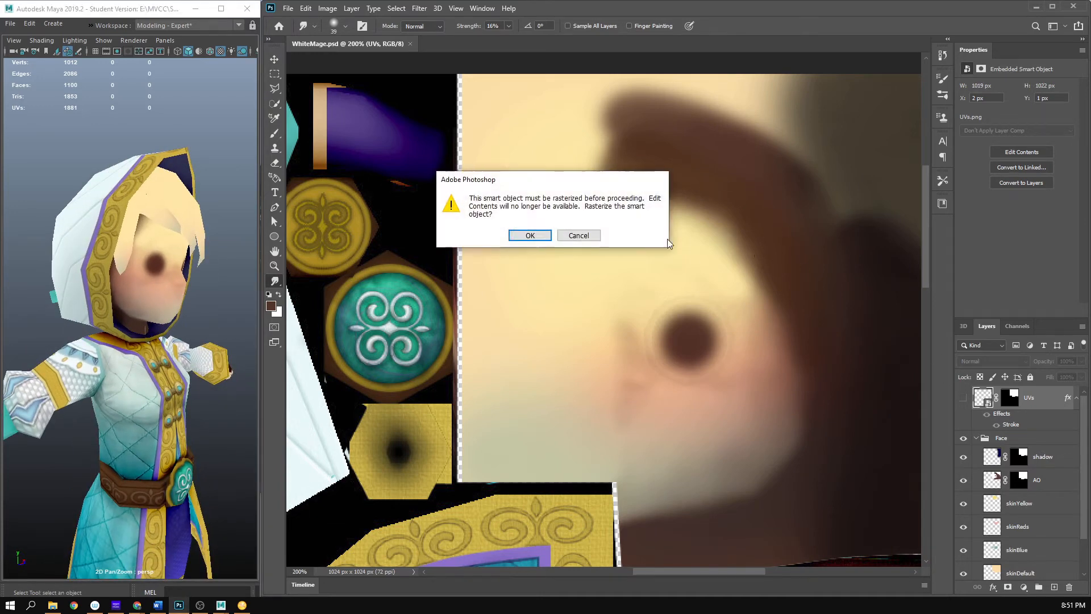
{"action": "left_click", "coordinate": [528, 236]}
{"action": "left_click", "coordinate": [963, 398]}
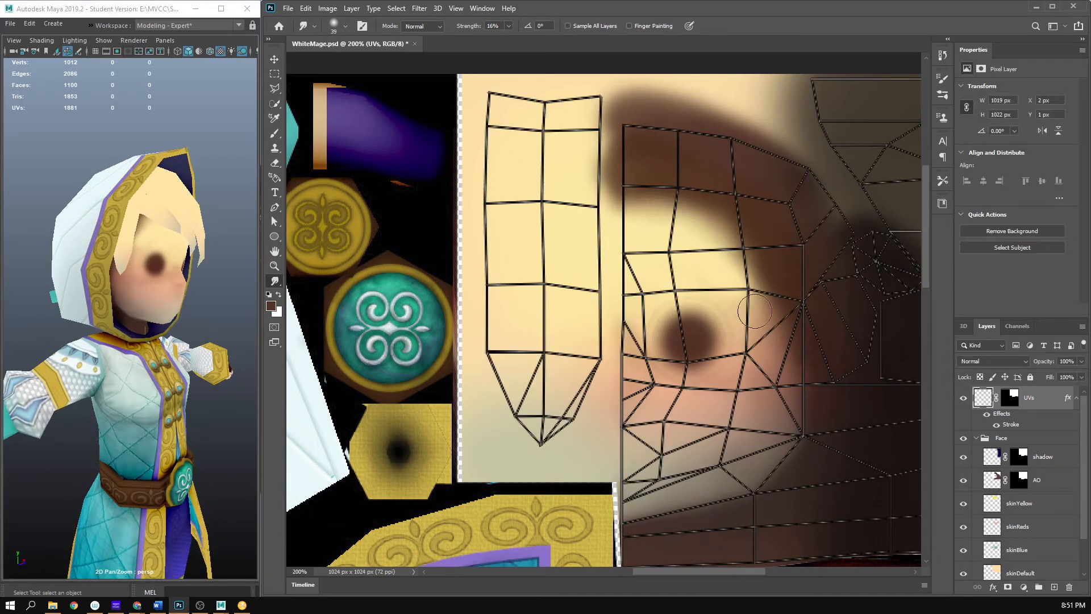
- Try to smudge the forehead shading with the UVs layer selected, and undo the strokes
{"action": "key", "text": "b"}
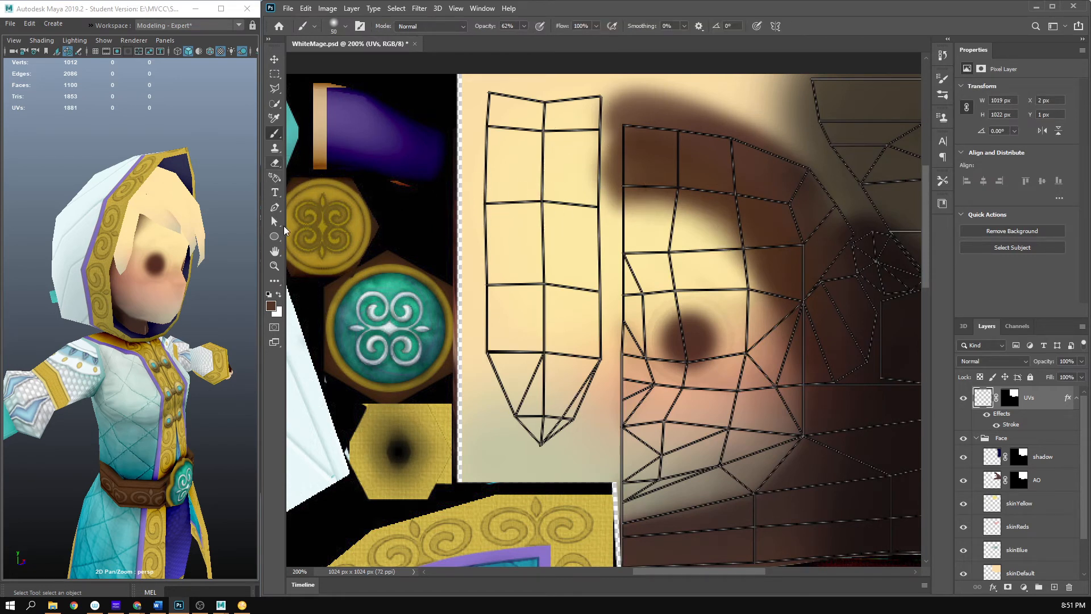
{"action": "left_click", "coordinate": [278, 285]}
{"action": "right_click", "coordinate": [278, 286]}
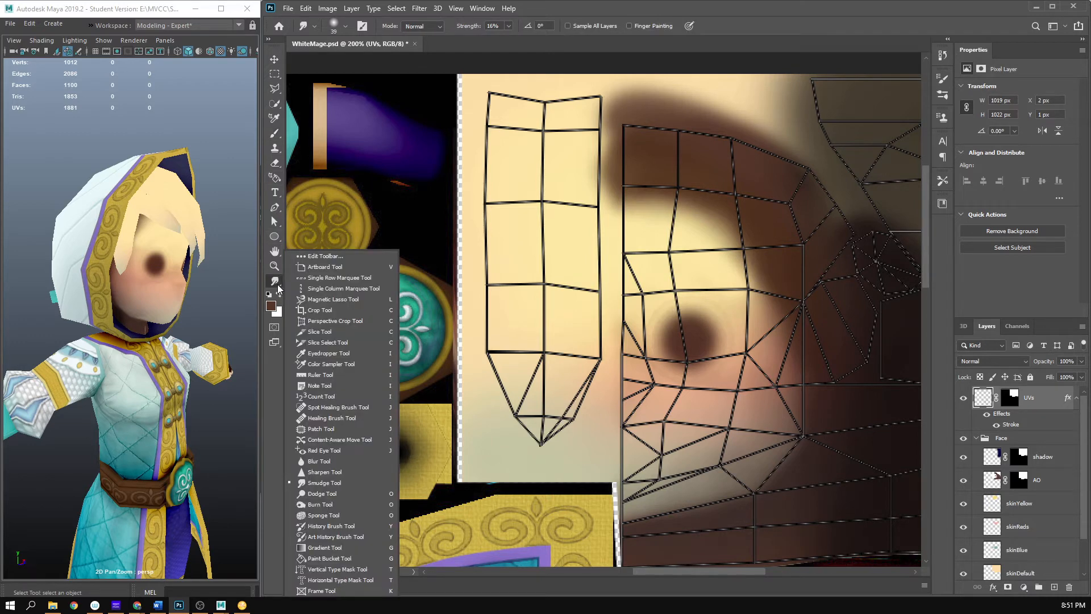
{"action": "left_click", "coordinate": [334, 485]}
{"action": "mouse_move", "coordinate": [724, 178]}
{"action": "left_mouse_down"}
{"action": "mouse_move", "coordinate": [714, 224]}
{"action": "mouse_move", "coordinate": [708, 216]}
{"action": "mouse_move", "coordinate": [716, 235]}
{"action": "left_mouse_up"}
{"action": "key", "text": "ctrl+z"}
{"action": "key", "text": "ctrl+z"}
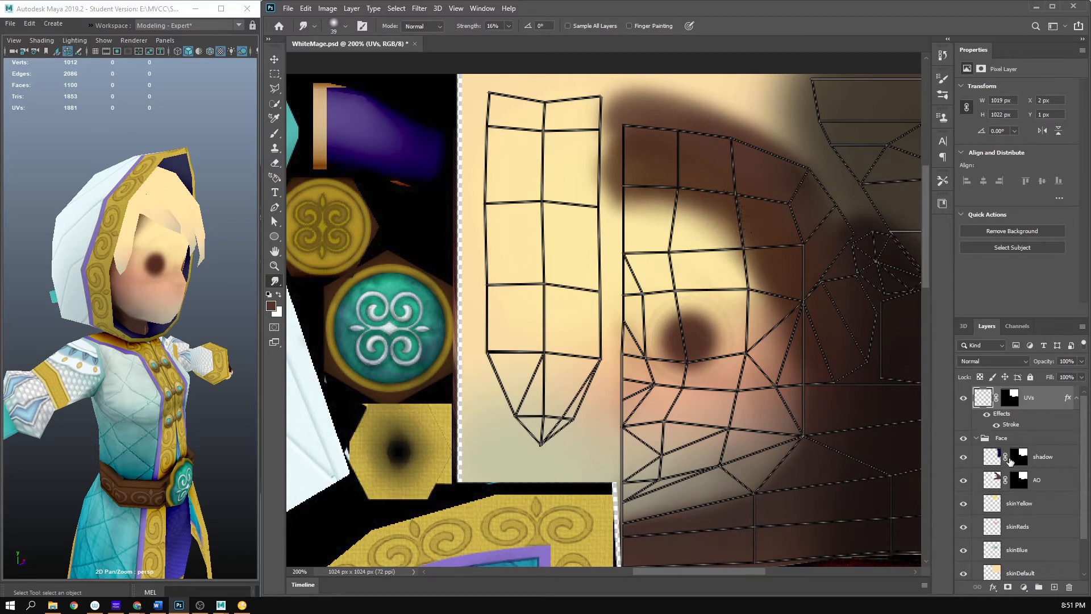
- Smudge the AO layer's lower forehead edge toward the temple at 16% strength, and save the file with the UVs layer hidden
{"action": "left_click", "coordinate": [993, 482]}
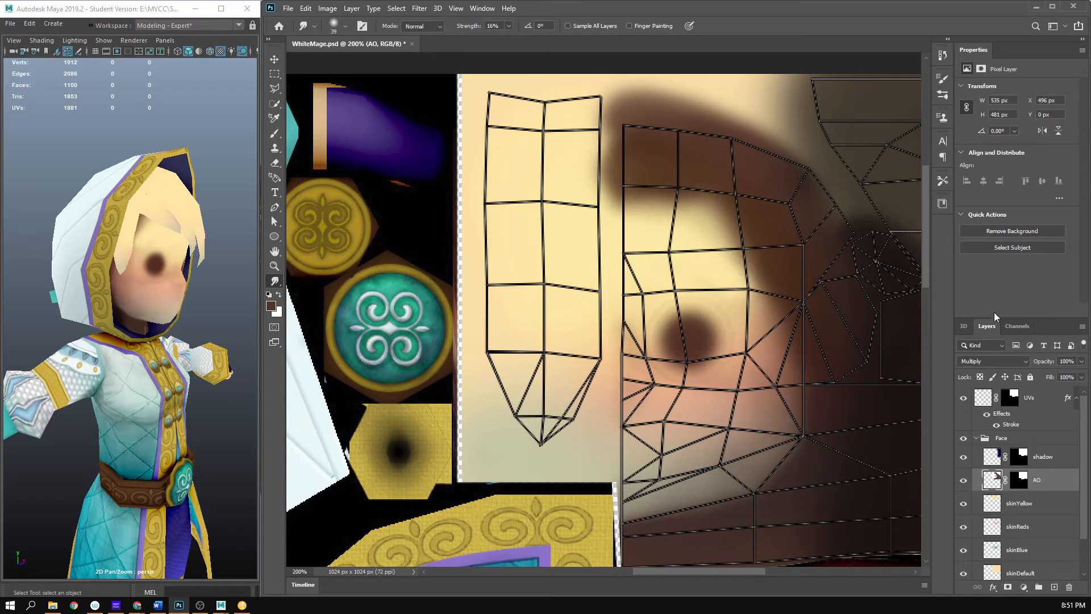
{"action": "left_click", "coordinate": [964, 397]}
{"action": "key", "text": "ctrl+s"}
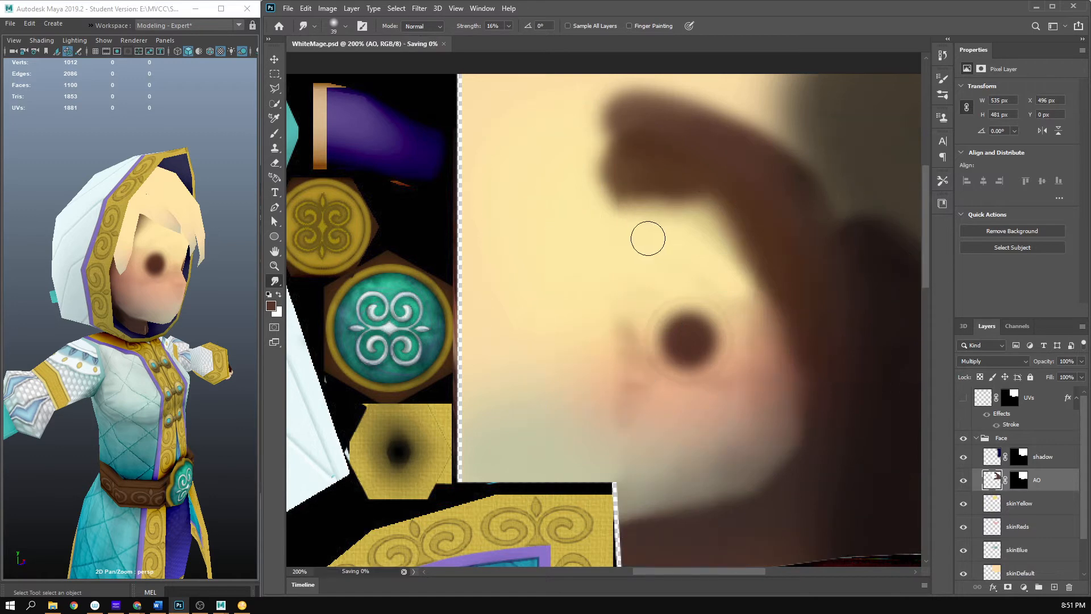
- Inspect the reshaped forehead shading on the model in Maya from the front and side, at a distance and close up
{"action": "scroll", "coordinate": [130, 320], "scroll_direction": "down", "scroll_amount": 6}
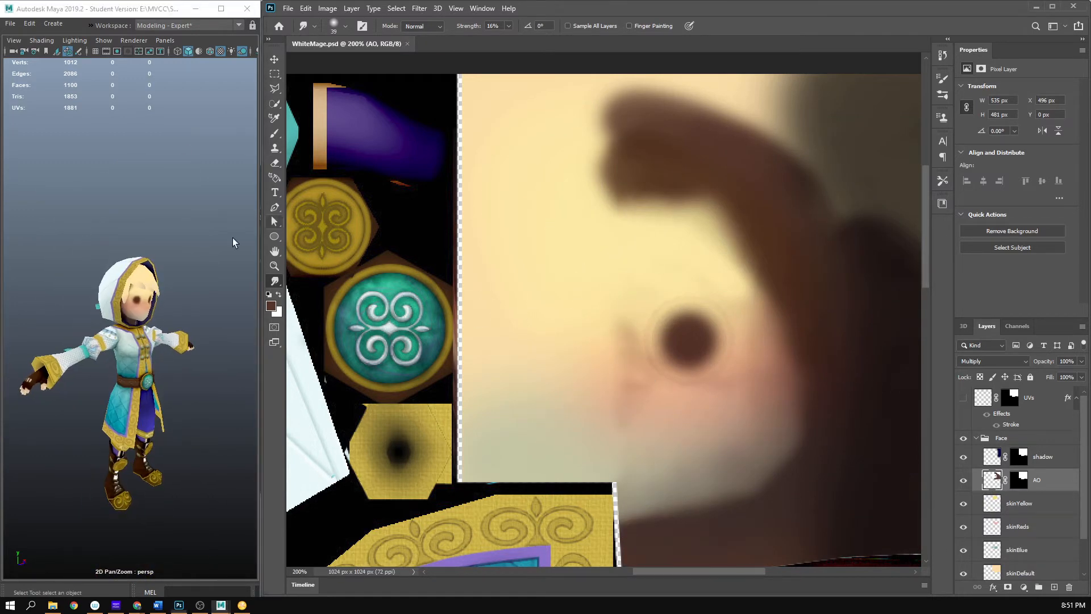
{"action": "left_click_drag", "start_coordinate": [233, 238], "coordinate": [180, 234], "text": "alt"}
{"action": "scroll", "coordinate": [132, 275], "scroll_direction": "up", "scroll_amount": 4}
{"action": "left_click_drag", "start_coordinate": [132, 274], "coordinate": [155, 254], "text": "alt"}
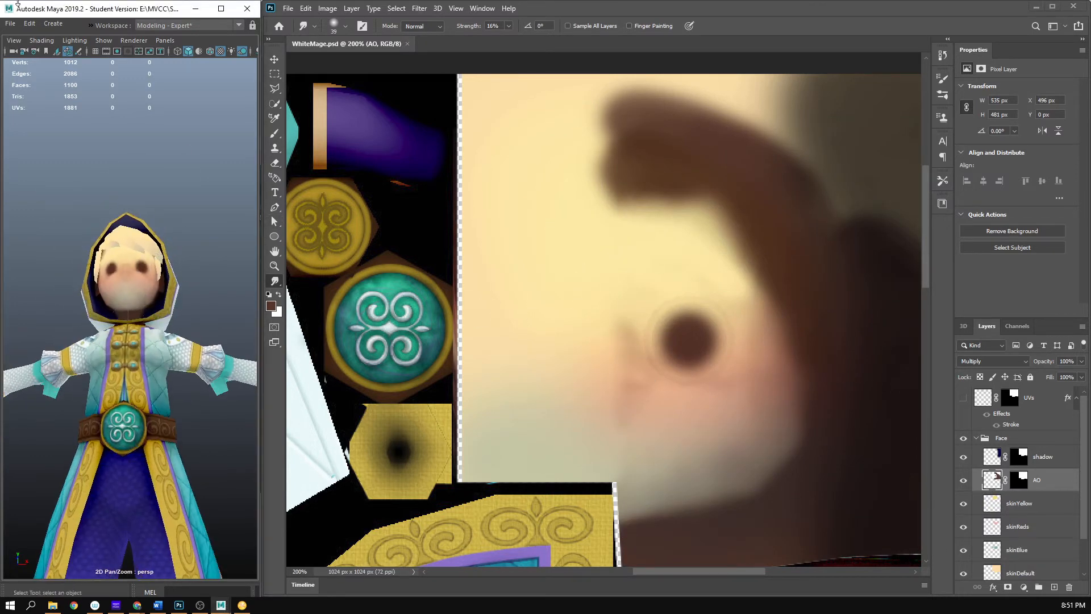
{"action": "left_click_drag", "start_coordinate": [131, 130], "coordinate": [129, 208], "text": "alt"}
{"action": "scroll", "coordinate": [80, 205], "scroll_direction": "up", "scroll_amount": 4}
{"action": "scroll", "coordinate": [144, 220], "scroll_direction": "up", "scroll_amount": 5}
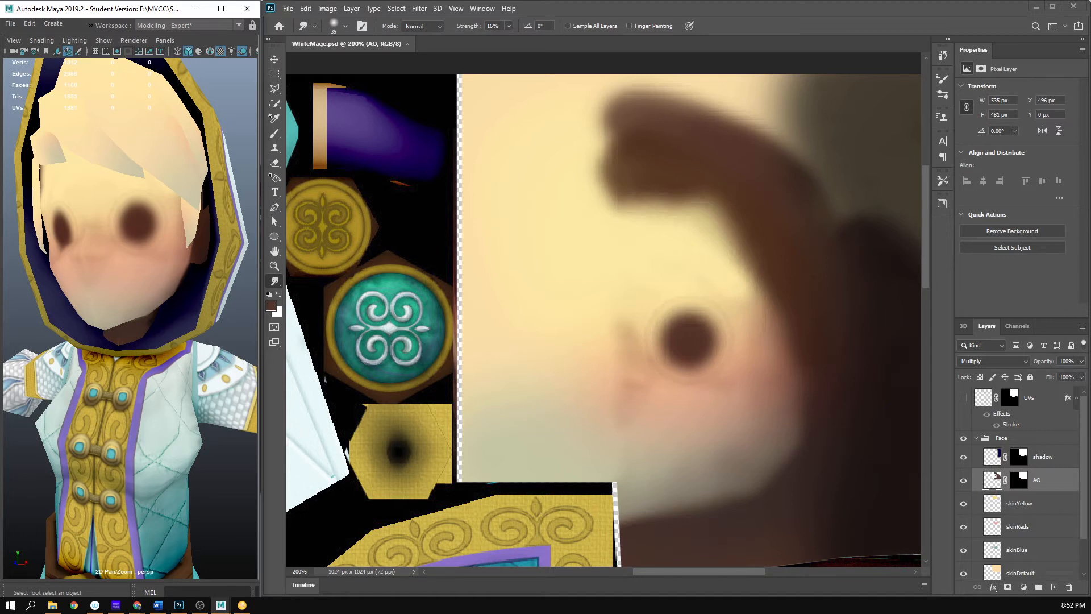
- Switch to the browser to examine the planes of the face reference images, and move the window out of the way
{"action": "key", "text": "alt+Tab"}
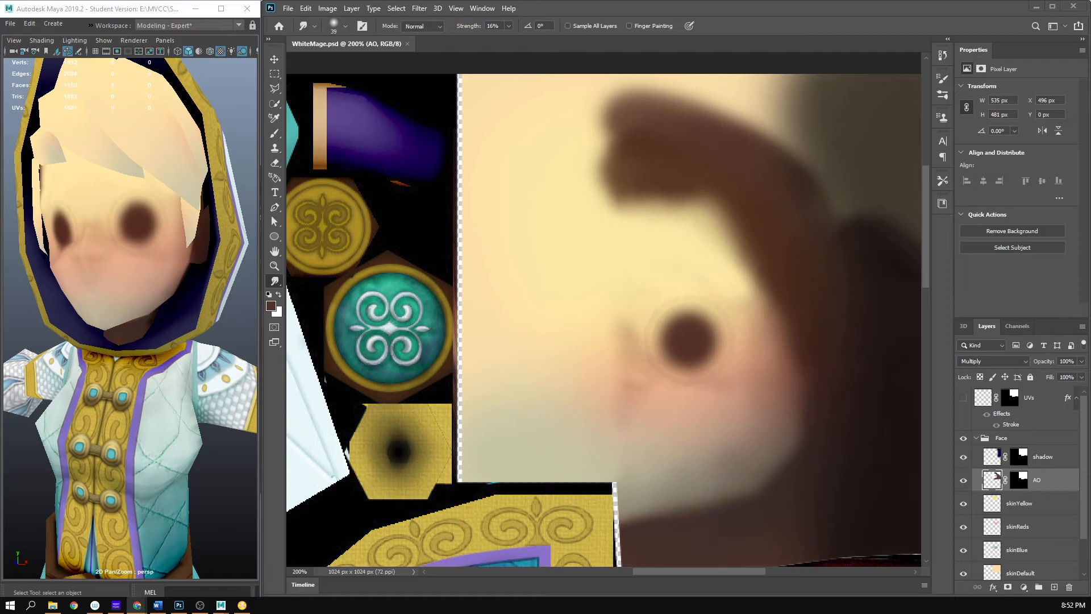
{"action": "left_click_drag", "start_coordinate": [0, 59], "coordinate": [121, 59]}
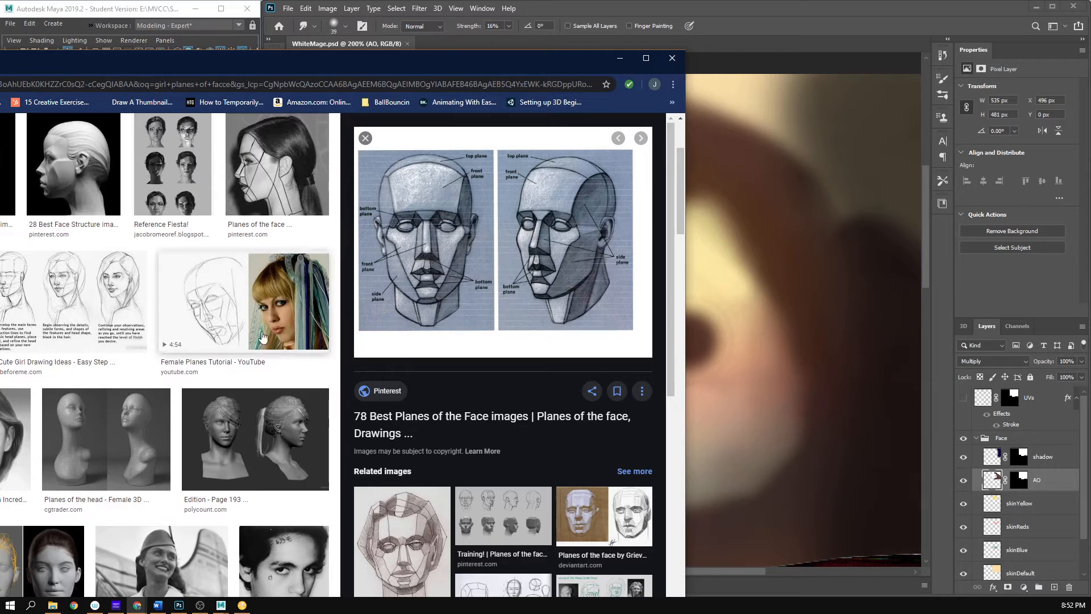
{"action": "left_click_drag", "start_coordinate": [401, 71], "coordinate": [0, 154]}
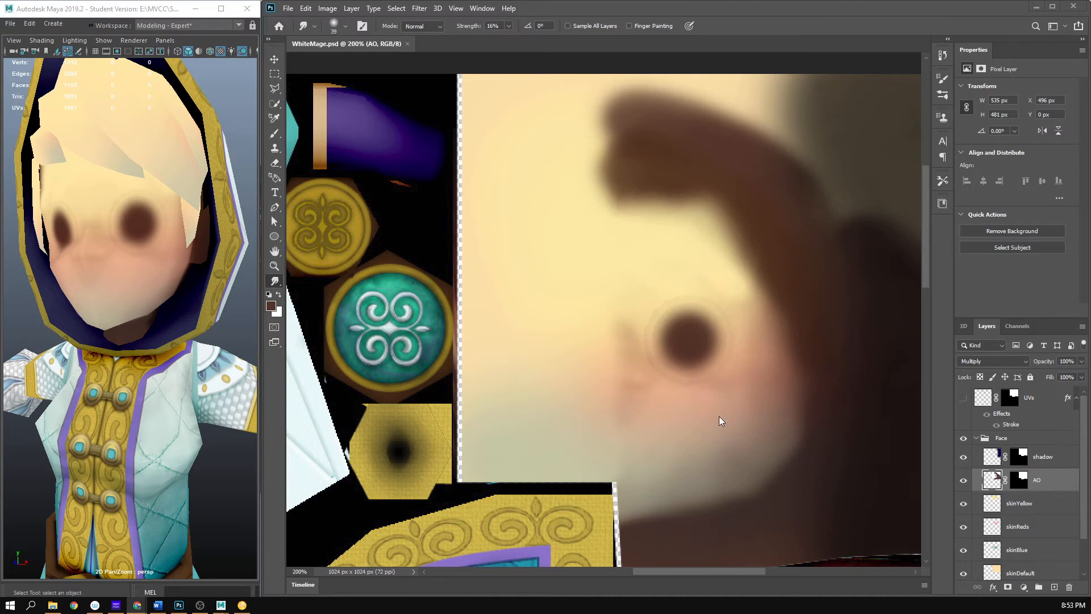
- Create a new layer named planes directly above the AO layer in the Face group
{"action": "left_click", "coordinate": [733, 7]}
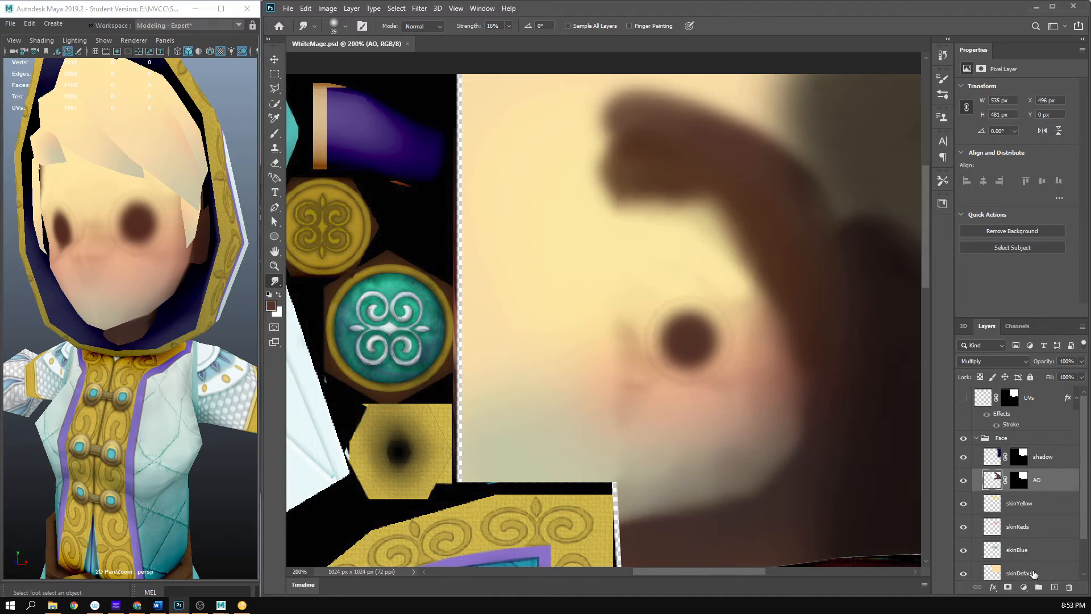
{"action": "left_click", "coordinate": [1054, 586]}
{"action": "double_click", "coordinate": [1014, 480]}
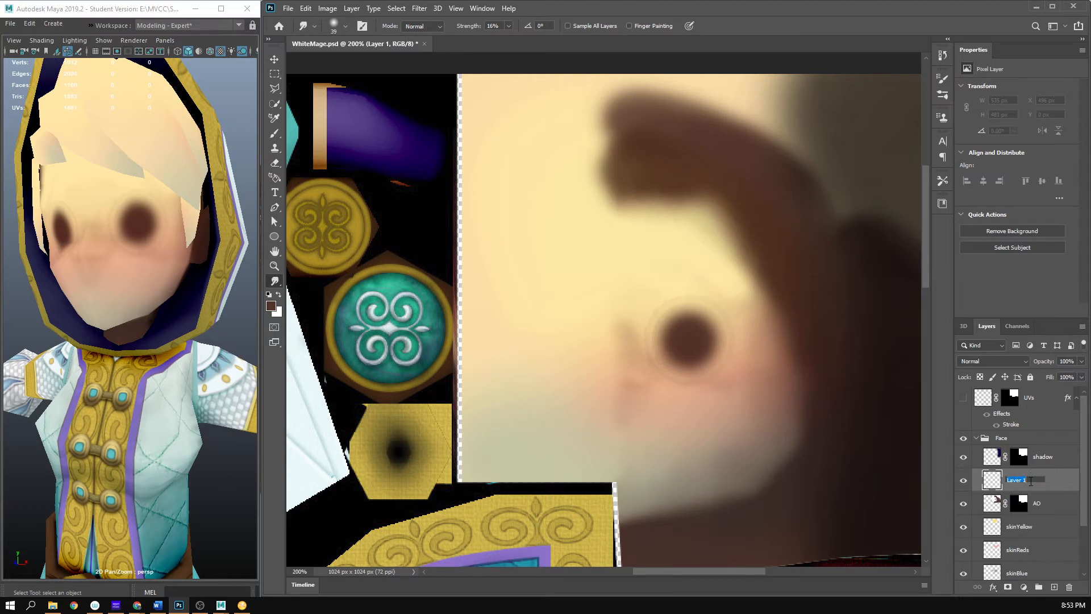
{"action": "type", "text": "planes"}
{"action": "key", "text": "Return"}
- Paint dark brown shading along the jaw and side of the cheek on the planes layer with a 102 px soft round brush at 15% opacity
{"action": "key", "text": "b"}
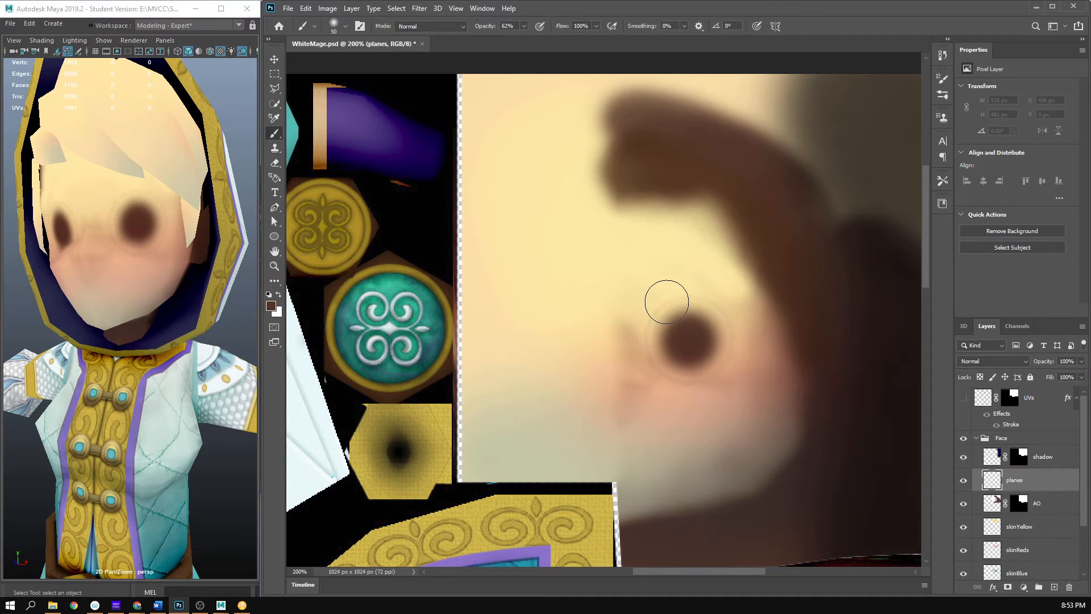
{"action": "left_click", "coordinate": [523, 26]}
{"action": "right_click", "coordinate": [705, 380]}
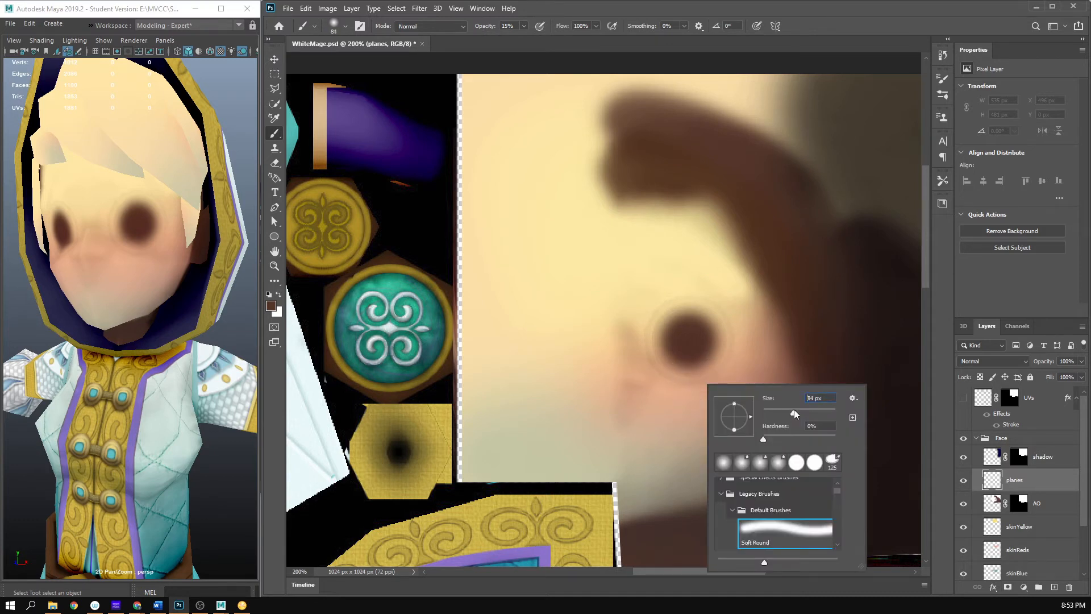
{"action": "left_click_drag", "start_coordinate": [796, 413], "coordinate": [798, 413]}
{"action": "left_click", "coordinate": [861, 31]}
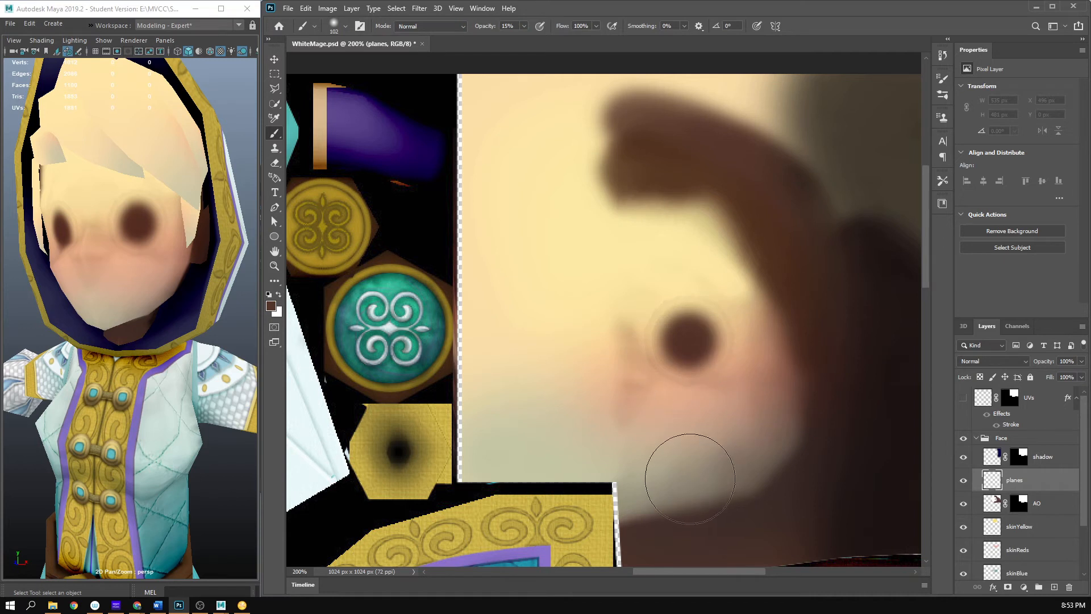
{"action": "mouse_move", "coordinate": [692, 455]}
{"action": "left_mouse_down"}
{"action": "mouse_move", "coordinate": [696, 487]}
{"action": "mouse_move", "coordinate": [742, 435]}
{"action": "mouse_move", "coordinate": [692, 477]}
{"action": "mouse_move", "coordinate": [750, 431]}
{"action": "left_mouse_up"}
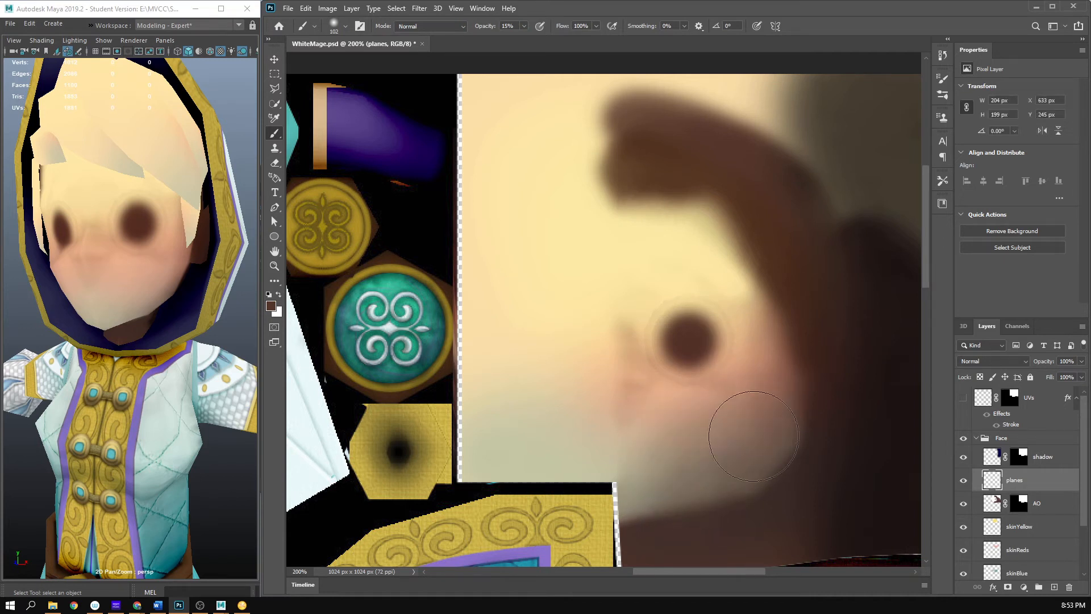
{"action": "mouse_move", "coordinate": [705, 482]}
{"action": "left_mouse_down"}
{"action": "mouse_move", "coordinate": [688, 470]}
{"action": "mouse_move", "coordinate": [767, 460]}
{"action": "mouse_move", "coordinate": [741, 455]}
{"action": "left_mouse_up"}
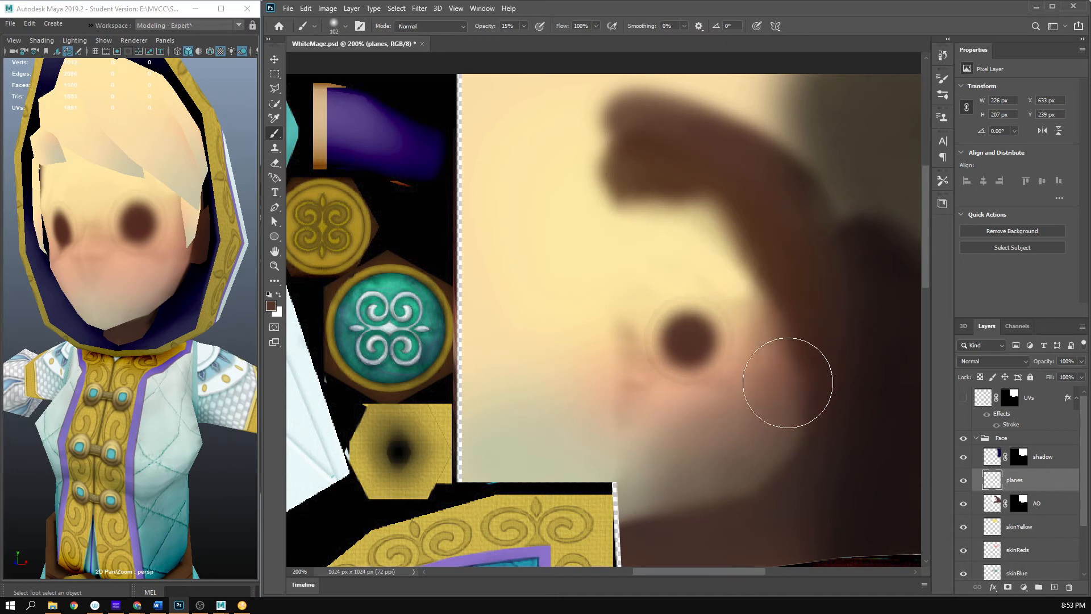
{"action": "mouse_move", "coordinate": [789, 277]}
{"action": "left_mouse_down"}
{"action": "mouse_move", "coordinate": [683, 520]}
{"action": "mouse_move", "coordinate": [681, 486]}
{"action": "mouse_move", "coordinate": [819, 435]}
{"action": "mouse_move", "coordinate": [789, 441]}
{"action": "mouse_move", "coordinate": [770, 244]}
{"action": "mouse_move", "coordinate": [777, 481]}
{"action": "mouse_move", "coordinate": [772, 440]}
{"action": "mouse_move", "coordinate": [795, 408]}
{"action": "mouse_move", "coordinate": [720, 524]}
{"action": "mouse_move", "coordinate": [704, 484]}
{"action": "mouse_move", "coordinate": [815, 431]}
{"action": "mouse_move", "coordinate": [718, 478]}
{"action": "mouse_move", "coordinate": [801, 387]}
{"action": "mouse_move", "coordinate": [761, 232]}
{"action": "mouse_move", "coordinate": [809, 390]}
{"action": "mouse_move", "coordinate": [750, 523]}
{"action": "left_mouse_up"}
- Soften the cheek edge of the planes shading with a 73 px soft eraser at 15% opacity, then save and check the face in Maya
{"action": "key", "text": "e"}
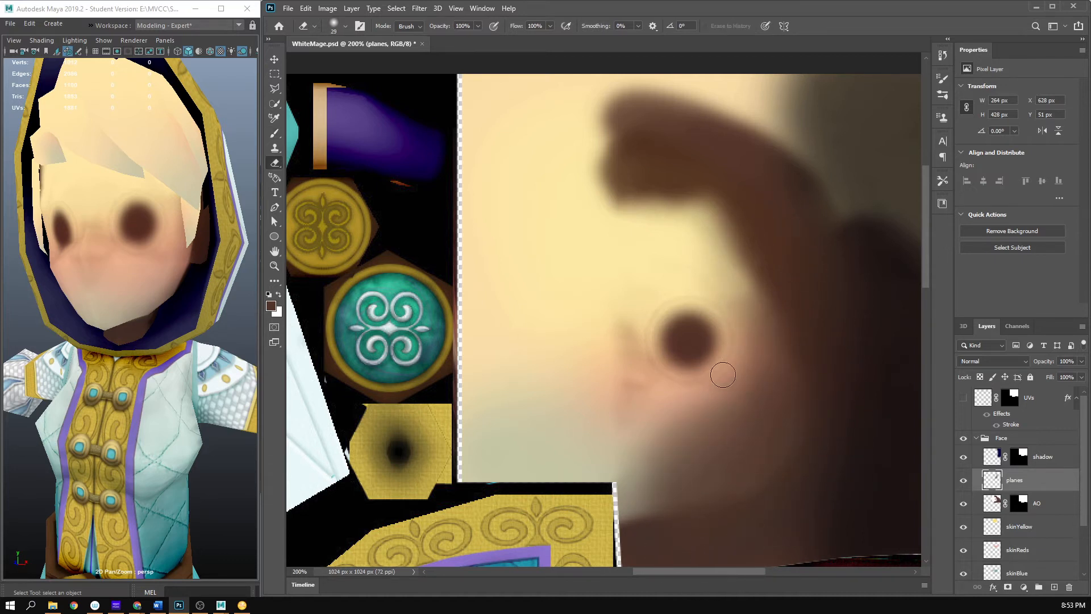
{"action": "right_click", "coordinate": [684, 376]}
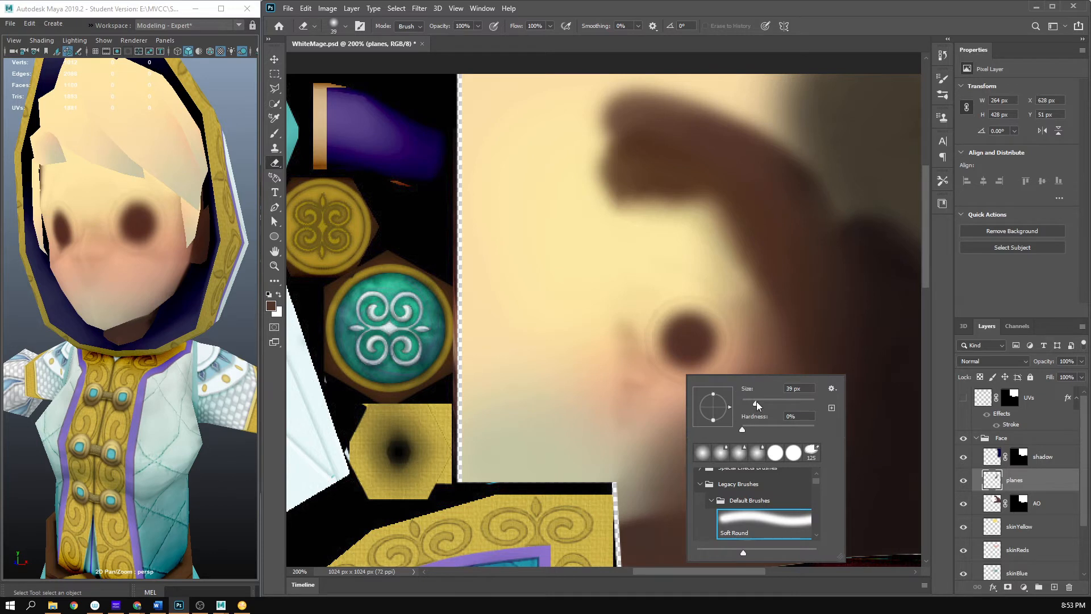
{"action": "left_click_drag", "start_coordinate": [757, 405], "coordinate": [761, 404]}
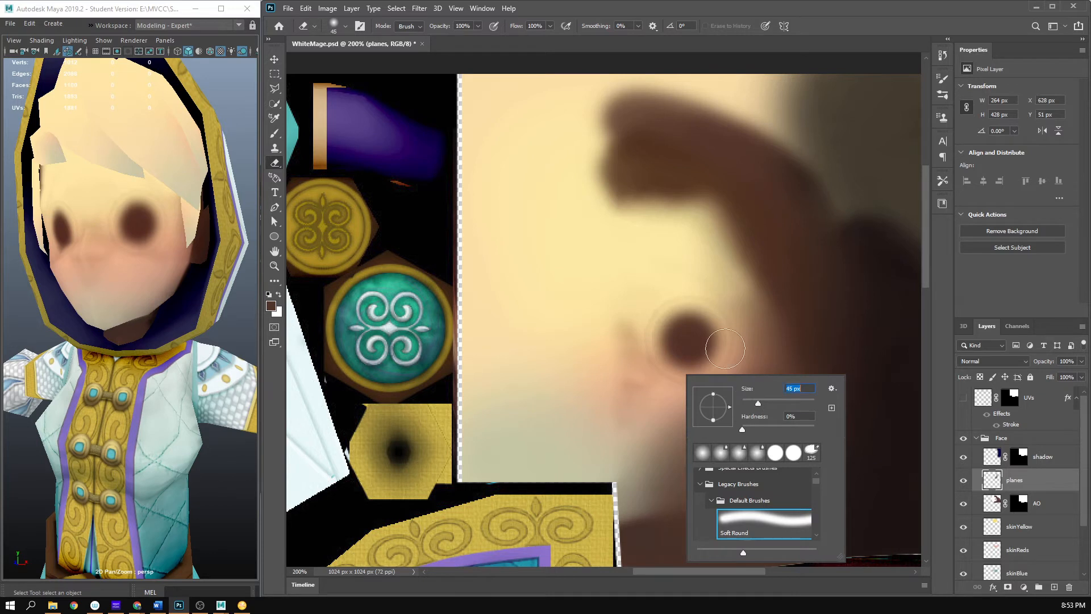
{"action": "left_click", "coordinate": [478, 26]}
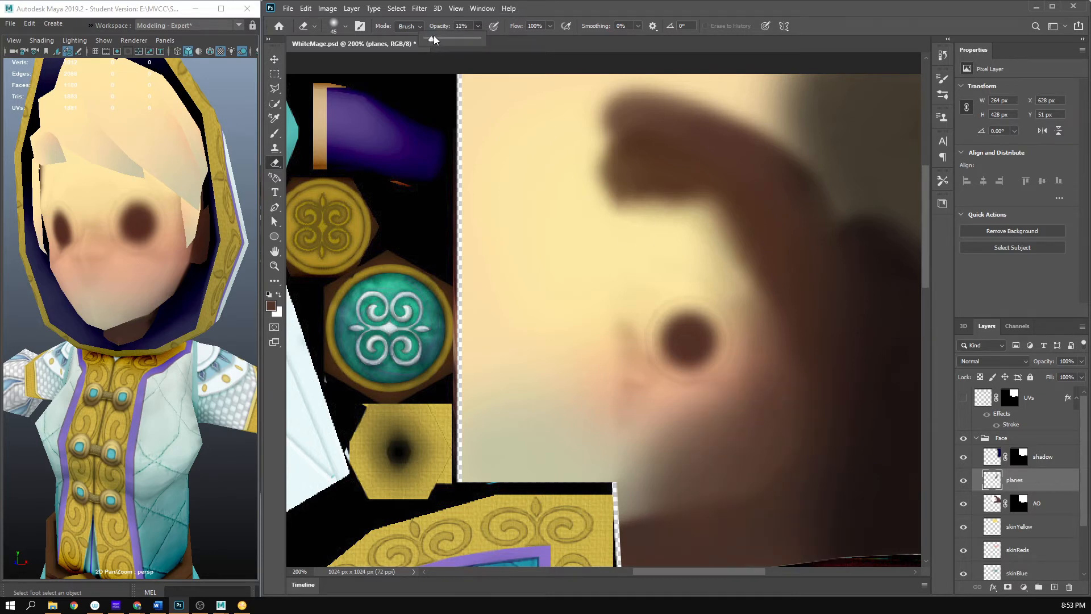
{"action": "left_click_drag", "start_coordinate": [434, 39], "coordinate": [436, 39]}
{"action": "right_click", "coordinate": [712, 282]}
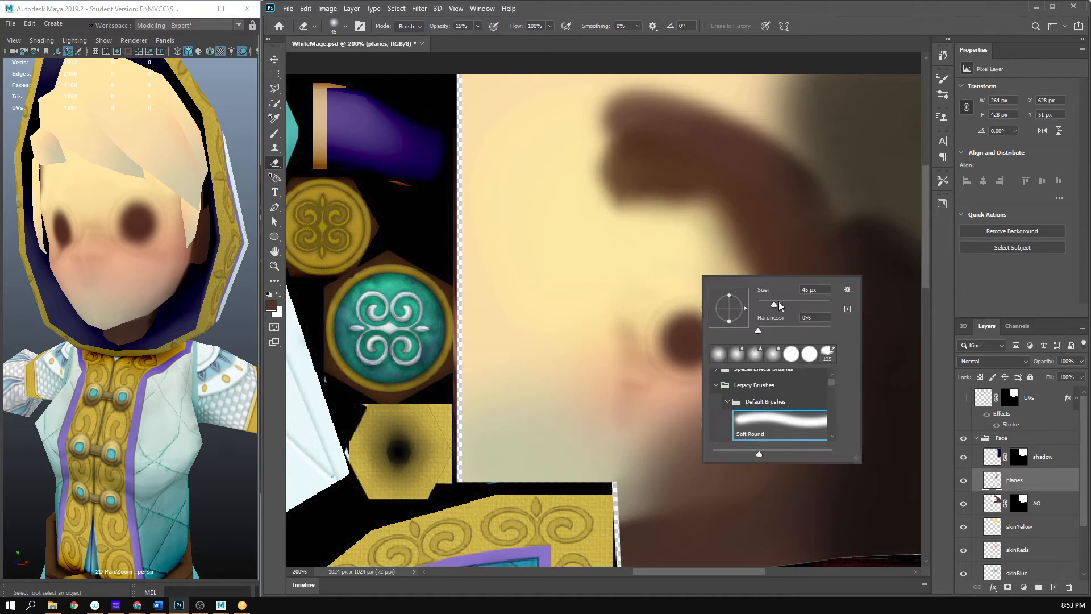
{"action": "left_click_drag", "start_coordinate": [785, 305], "coordinate": [783, 305]}
{"action": "left_click", "coordinate": [775, 4]}
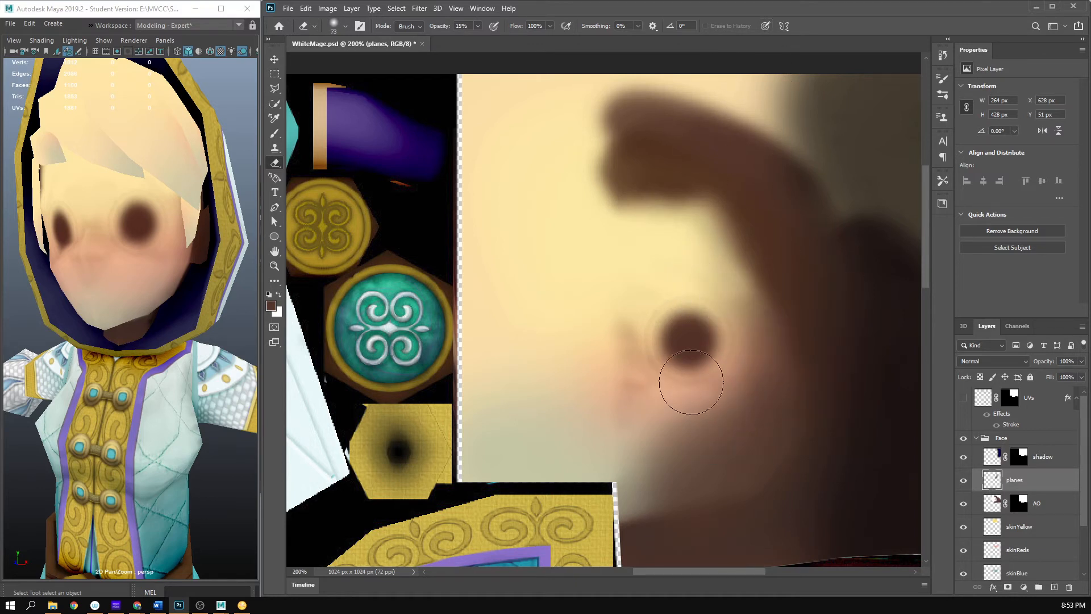
{"action": "mouse_move", "coordinate": [667, 398]}
{"action": "left_mouse_down"}
{"action": "mouse_move", "coordinate": [713, 379]}
{"action": "mouse_move", "coordinate": [655, 408]}
{"action": "mouse_move", "coordinate": [644, 442]}
{"action": "mouse_move", "coordinate": [741, 370]}
{"action": "left_mouse_up"}
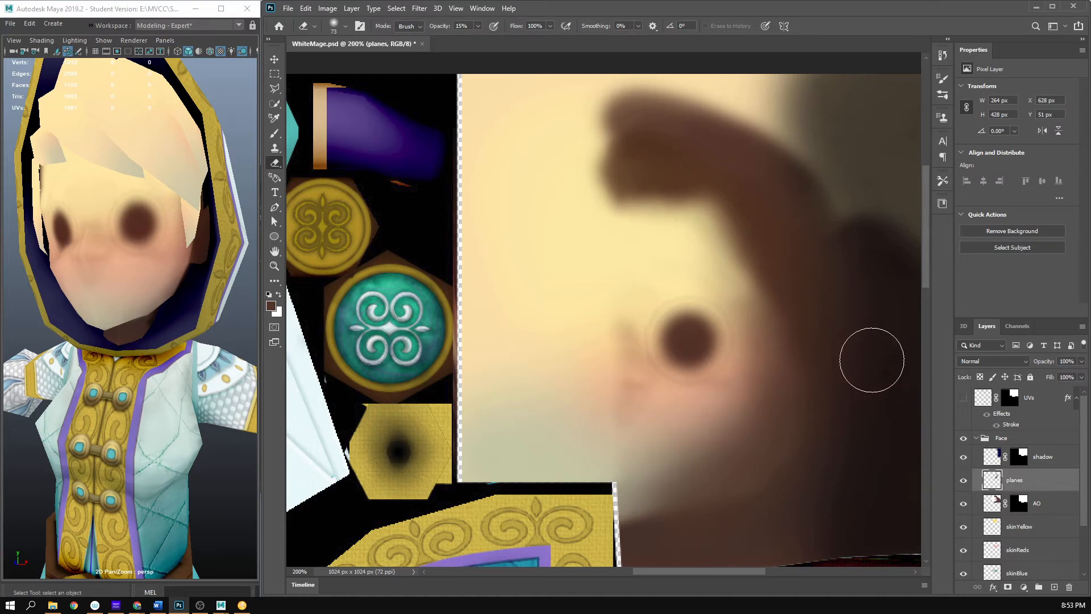
{"action": "key", "text": "ctrl+s"}
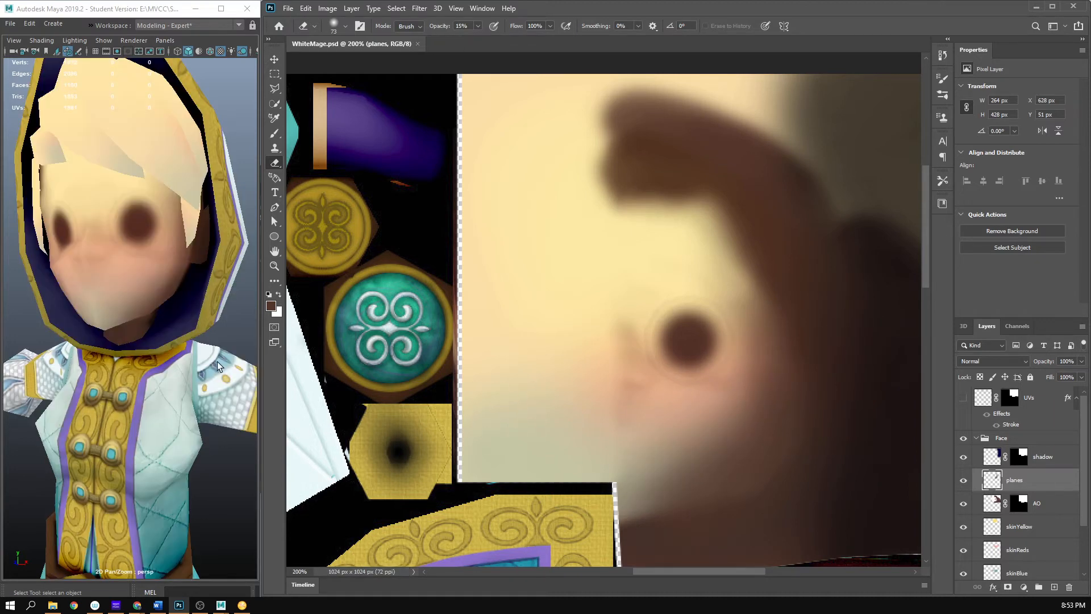
{"action": "left_click_drag", "start_coordinate": [96, 356], "coordinate": [175, 358]}
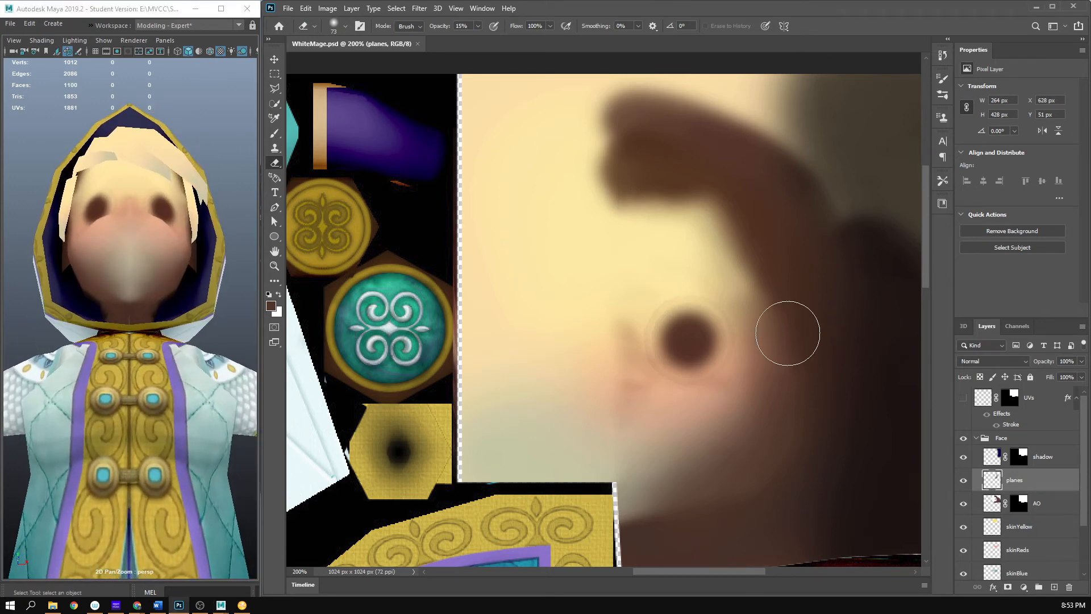
- Shade under the chin on the planes layer at 15% opacity, soften it with the eraser, and save to check it on the Maya model
{"action": "key", "text": "b"}
{"action": "left_click_drag", "start_coordinate": [637, 501], "coordinate": [631, 503]}
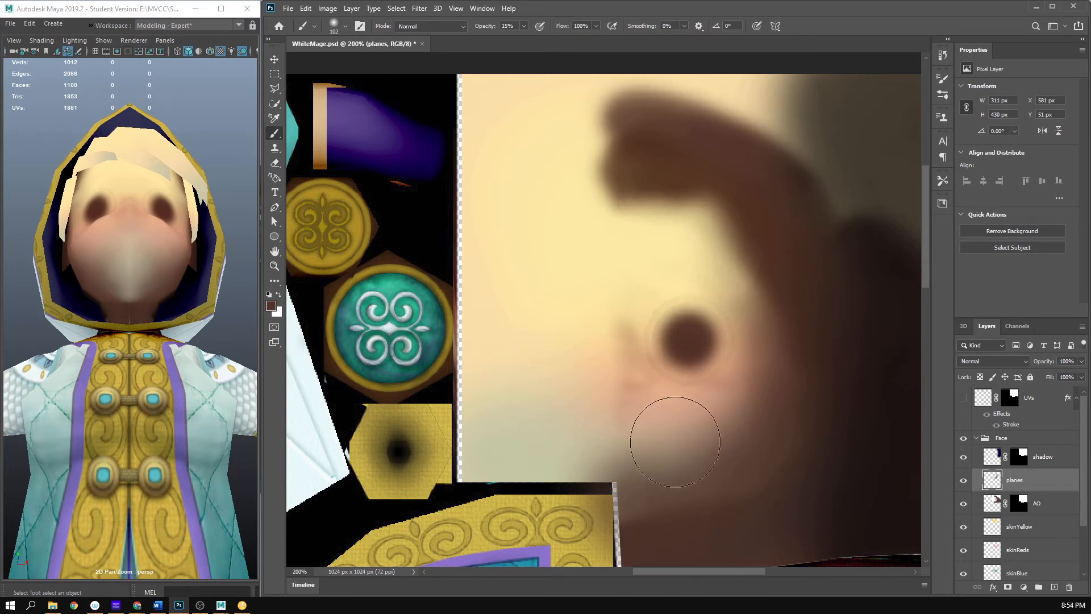
{"action": "key", "text": "e"}
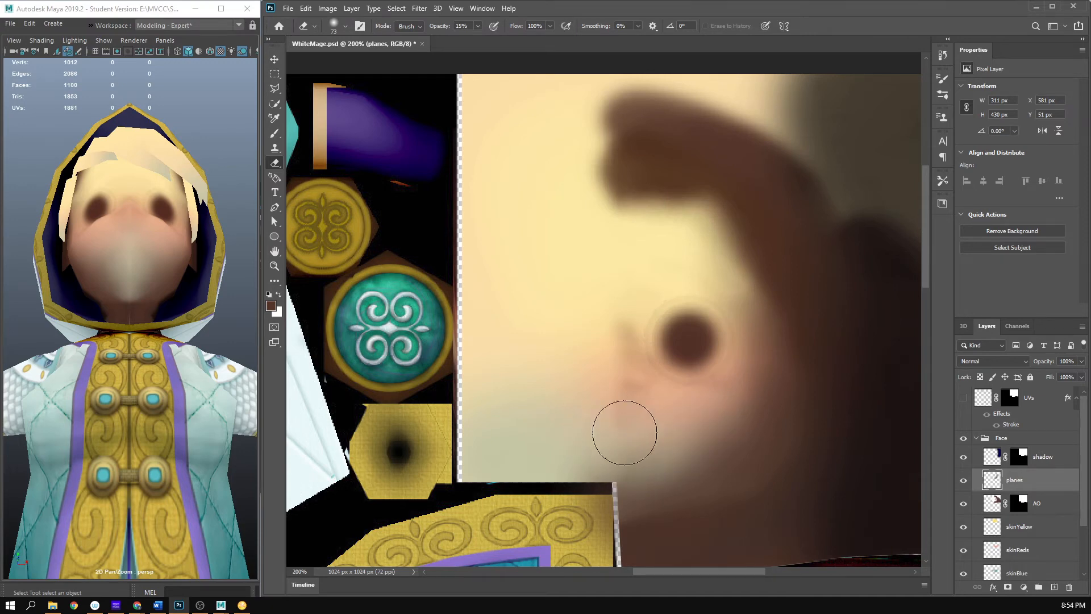
{"action": "key", "text": "ctrl+s"}
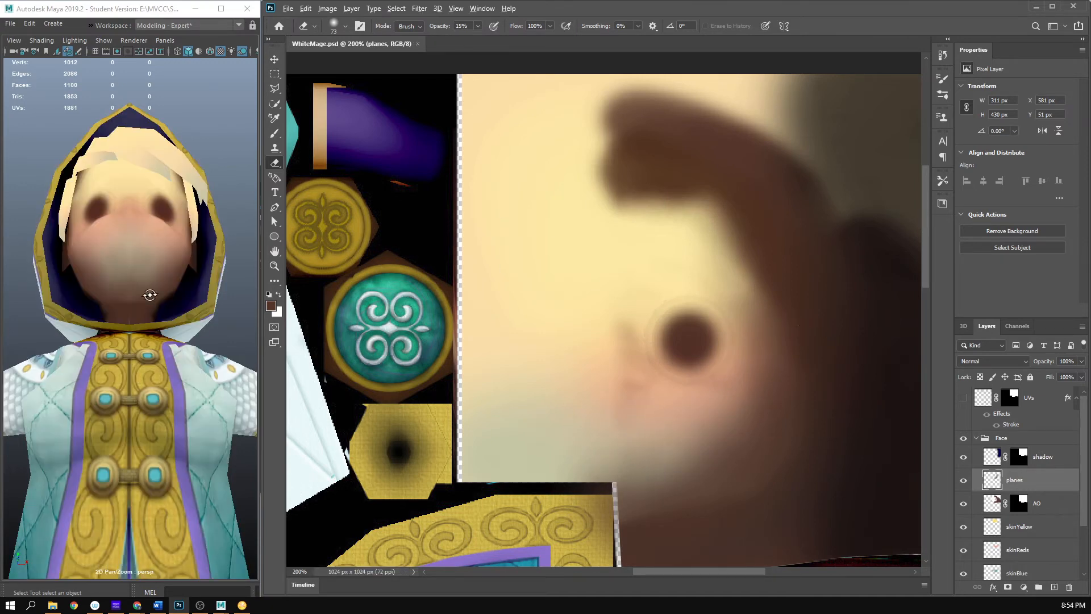
{"action": "scroll", "coordinate": [149, 295], "scroll_direction": "down", "scroll_amount": 5}
{"action": "left_click_drag", "start_coordinate": [148, 295], "coordinate": [90, 330]}
{"action": "scroll", "coordinate": [75, 320], "scroll_direction": "up", "scroll_amount": 5}
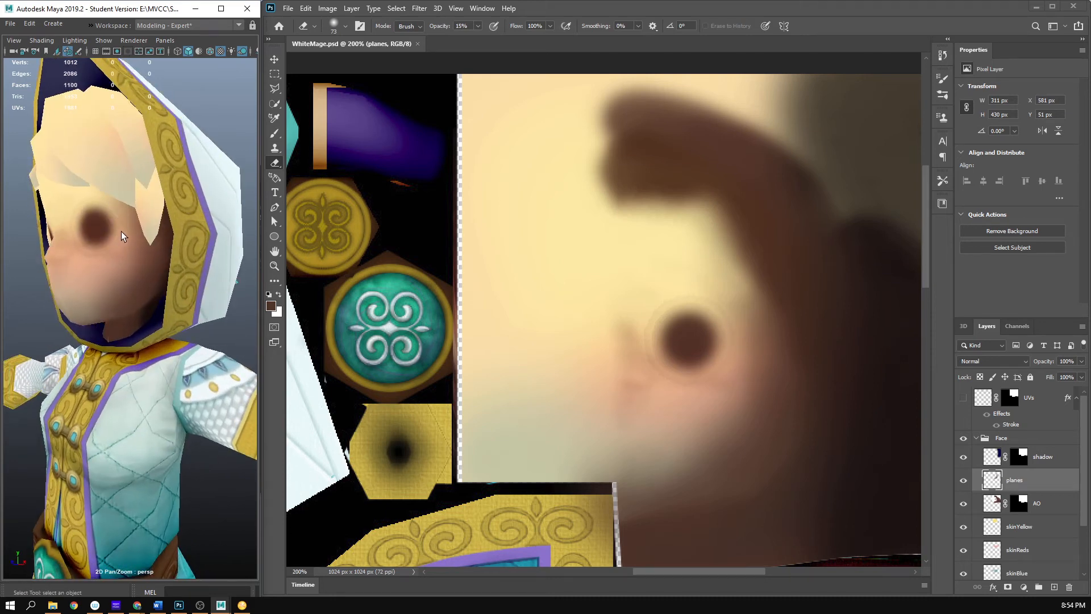
- Erase the dark eye spot from the AO layer with a soft eraser at 15% opacity, and save to check the face in Maya
{"action": "left_click", "coordinate": [963, 503]}
{"action": "left_click", "coordinate": [1000, 504]}
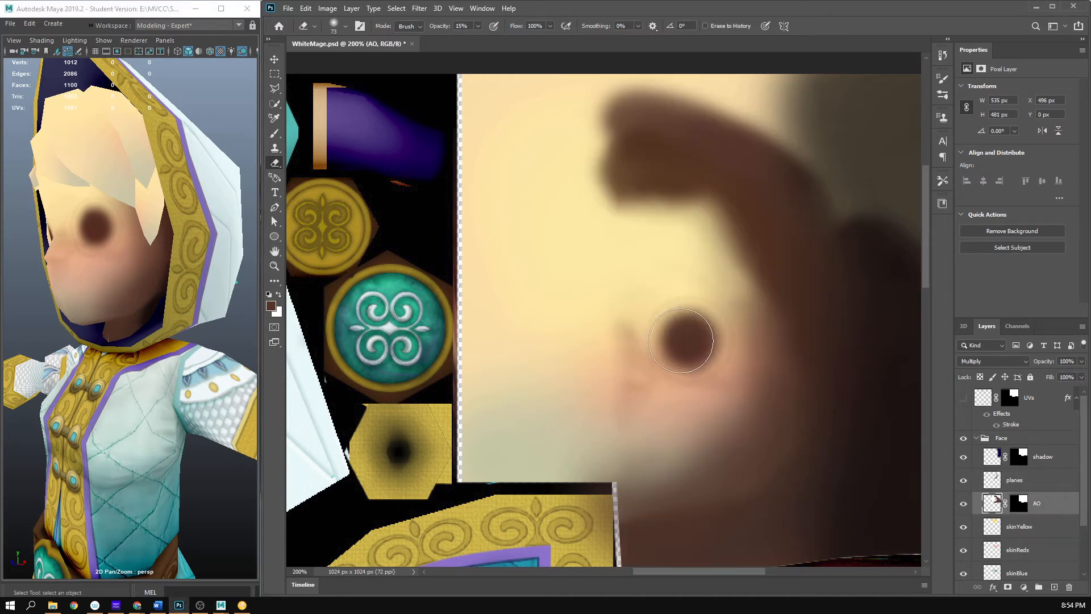
{"action": "mouse_move", "coordinate": [696, 333]}
{"action": "left_mouse_down"}
{"action": "mouse_move", "coordinate": [668, 339]}
{"action": "mouse_move", "coordinate": [688, 321]}
{"action": "mouse_move", "coordinate": [682, 328]}
{"action": "mouse_move", "coordinate": [710, 345]}
{"action": "mouse_move", "coordinate": [697, 320]}
{"action": "mouse_move", "coordinate": [669, 339]}
{"action": "mouse_move", "coordinate": [698, 326]}
{"action": "mouse_move", "coordinate": [684, 325]}
{"action": "mouse_move", "coordinate": [710, 345]}
{"action": "mouse_move", "coordinate": [689, 365]}
{"action": "mouse_move", "coordinate": [773, 365]}
{"action": "mouse_move", "coordinate": [727, 315]}
{"action": "mouse_move", "coordinate": [726, 381]}
{"action": "mouse_move", "coordinate": [708, 338]}
{"action": "mouse_move", "coordinate": [648, 283]}
{"action": "mouse_move", "coordinate": [734, 416]}
{"action": "mouse_move", "coordinate": [671, 336]}
{"action": "mouse_move", "coordinate": [714, 387]}
{"action": "mouse_move", "coordinate": [633, 335]}
{"action": "left_mouse_up"}
{"action": "key", "text": "b"}
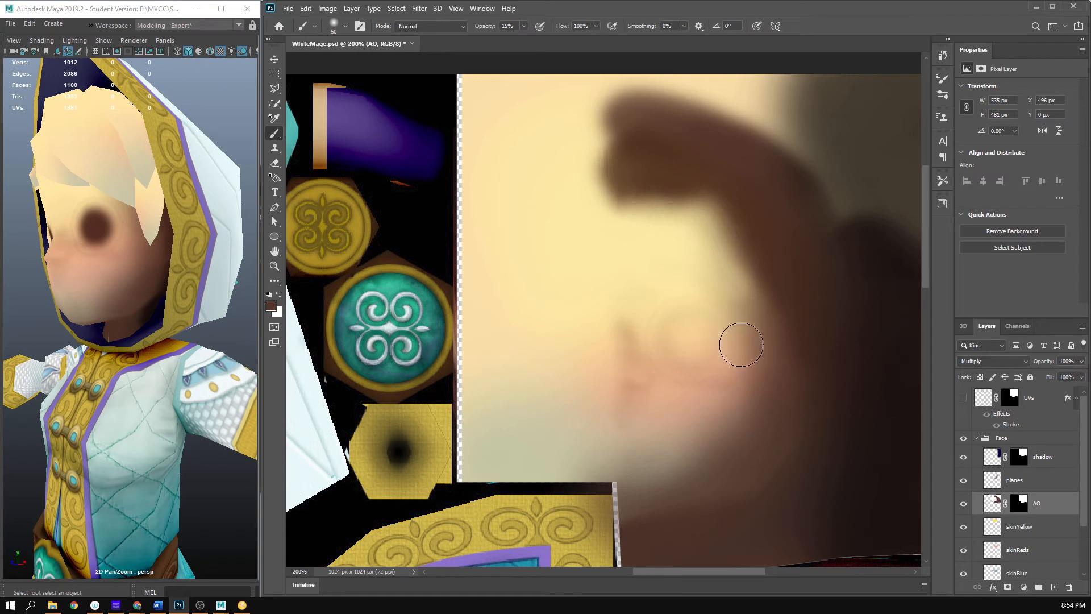
{"action": "key", "text": "e"}
{"action": "right_click", "coordinate": [737, 323]}
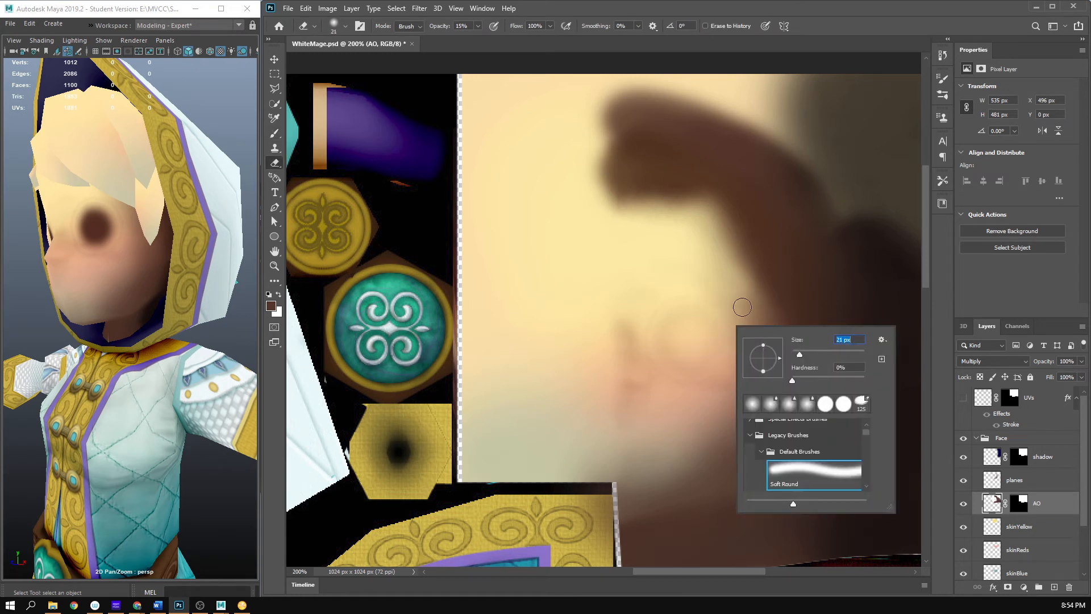
{"action": "left_click", "coordinate": [824, 3]}
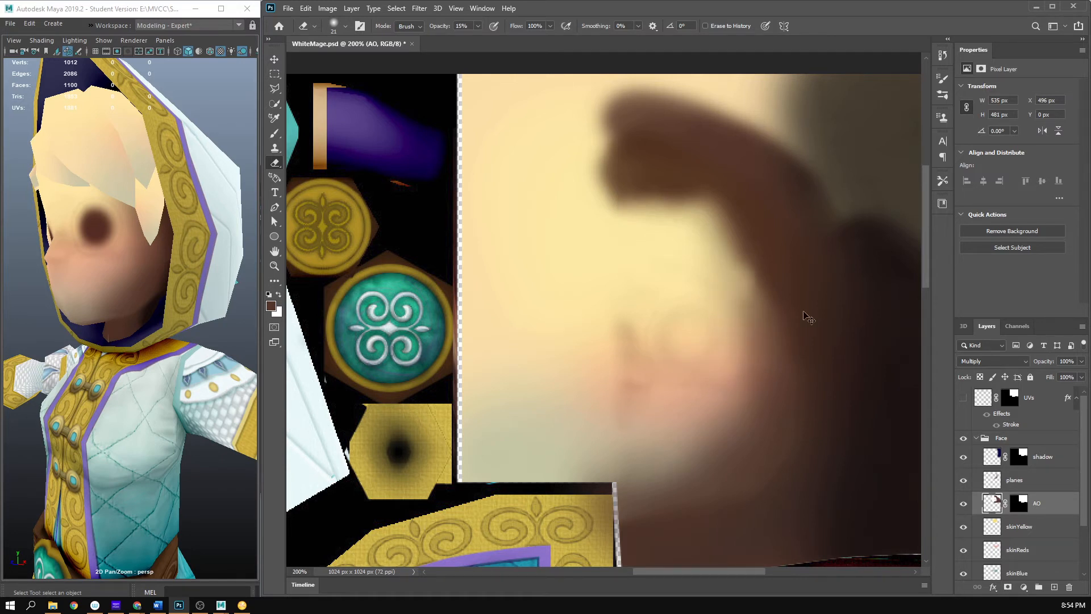
{"action": "key", "text": "ctrl+s"}
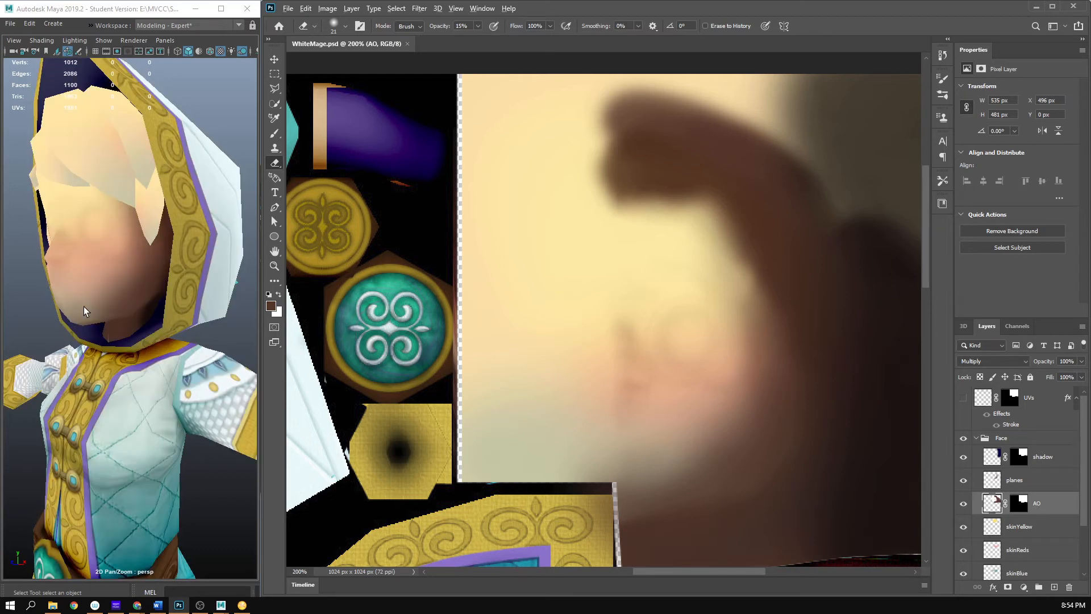
{"action": "mouse_move", "coordinate": [84, 305]}
{"action": "left_mouse_down"}
{"action": "mouse_move", "coordinate": [179, 304]}
{"action": "mouse_move", "coordinate": [91, 321]}
{"action": "left_mouse_up"}
{"action": "scroll", "coordinate": [158, 310], "scroll_direction": "down", "scroll_amount": 5}
{"action": "scroll", "coordinate": [180, 304], "scroll_direction": "up", "scroll_amount": 3}
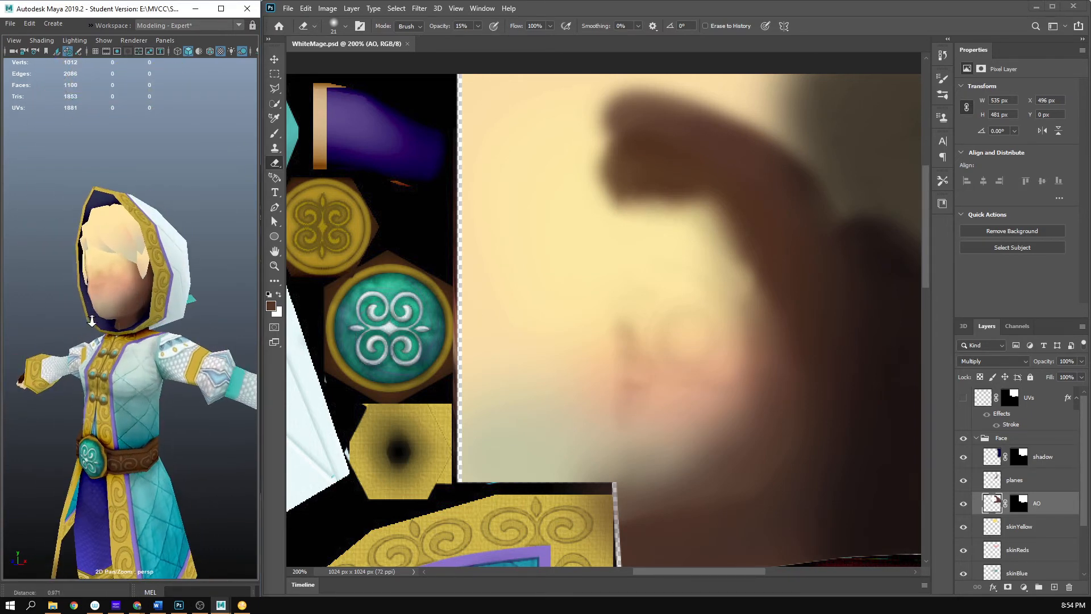
{"action": "scroll", "coordinate": [91, 321], "scroll_direction": "up", "scroll_amount": 4}
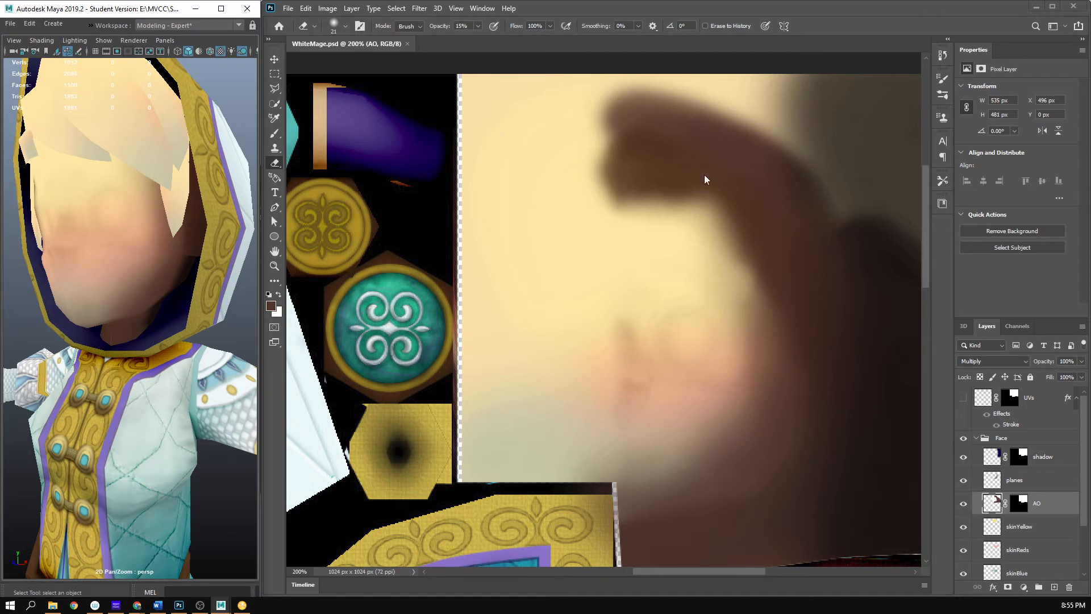
- Paint a soft eye socket shadow on the AO layer with a 25 px soft round brush at 15% opacity
{"action": "right_click", "coordinate": [686, 315]}
{"action": "mouse_move", "coordinate": [759, 338]}
{"action": "left_mouse_down"}
{"action": "mouse_move", "coordinate": [679, 331]}
{"action": "mouse_move", "coordinate": [675, 382]}
{"action": "mouse_move", "coordinate": [735, 366]}
{"action": "left_mouse_up"}
{"action": "left_click", "coordinate": [849, 7]}
{"action": "key", "text": "b"}
{"action": "right_click", "coordinate": [671, 344]}
{"action": "left_click", "coordinate": [833, 21]}
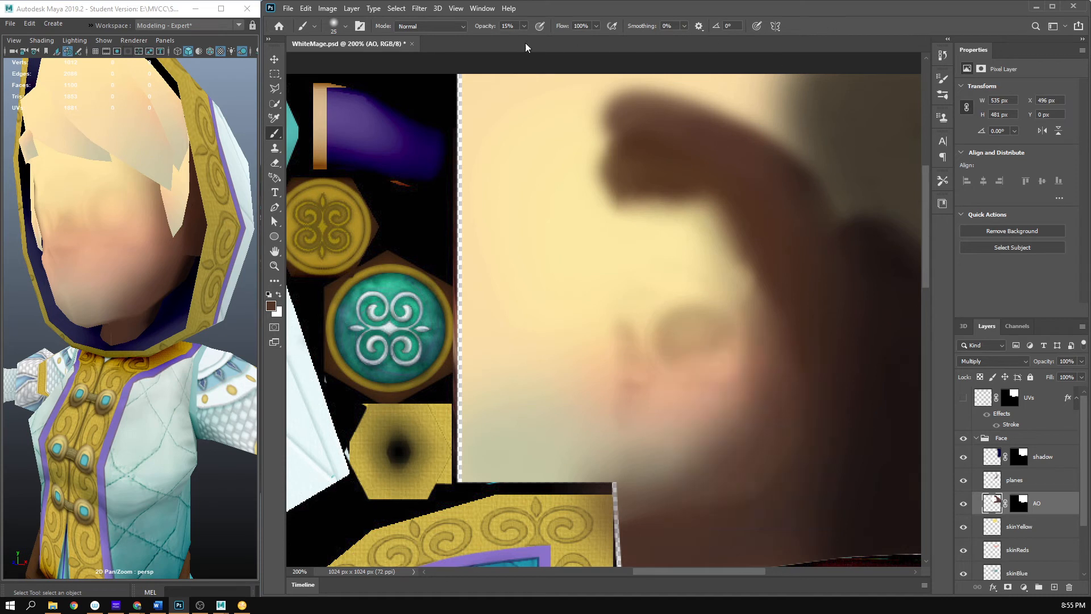
- Build up faint nose and mouth shading on the AO layer at 6% brush opacity, blend it with the eraser, and save to check it in Maya
{"action": "left_click", "coordinate": [524, 26]}
{"action": "left_click_drag", "start_coordinate": [520, 39], "coordinate": [520, 38]}
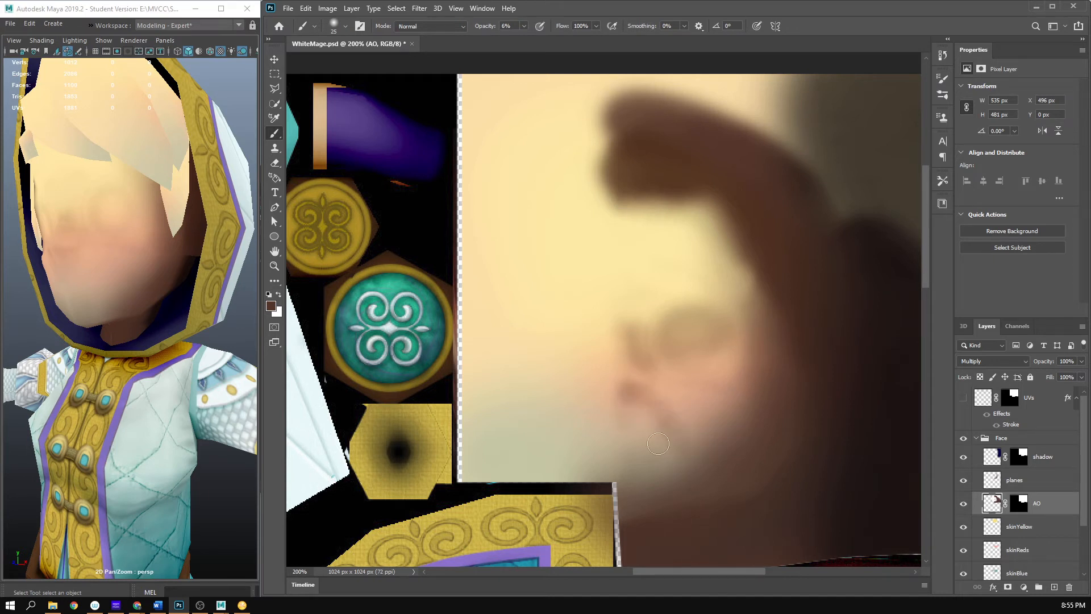
{"action": "key", "text": "e"}
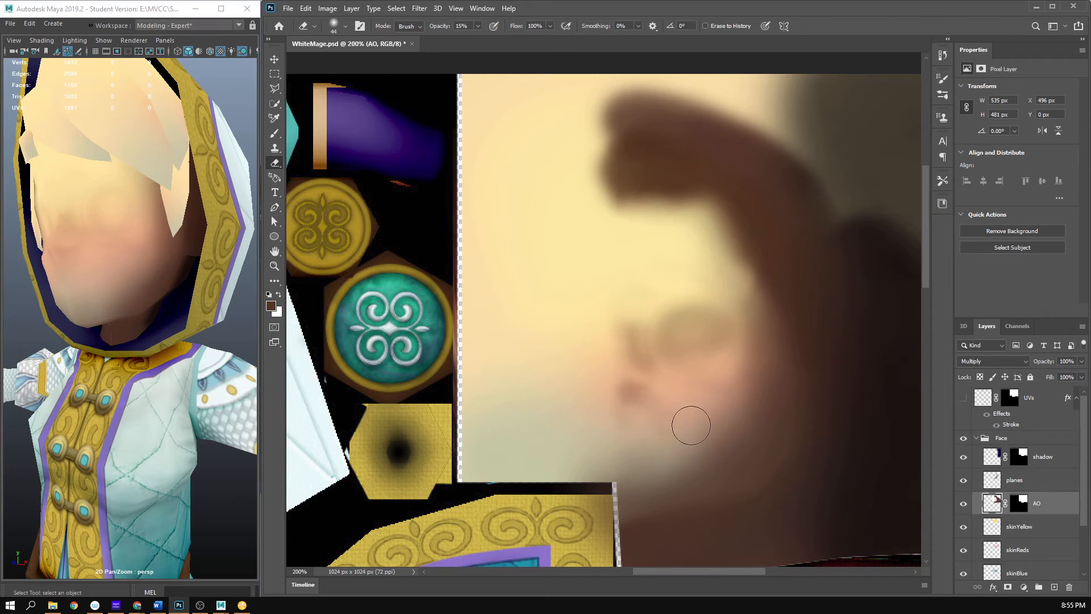
{"action": "key", "text": "b"}
{"action": "key", "text": "e"}
{"action": "key", "text": "bracketleft"}
{"action": "key", "text": "b"}
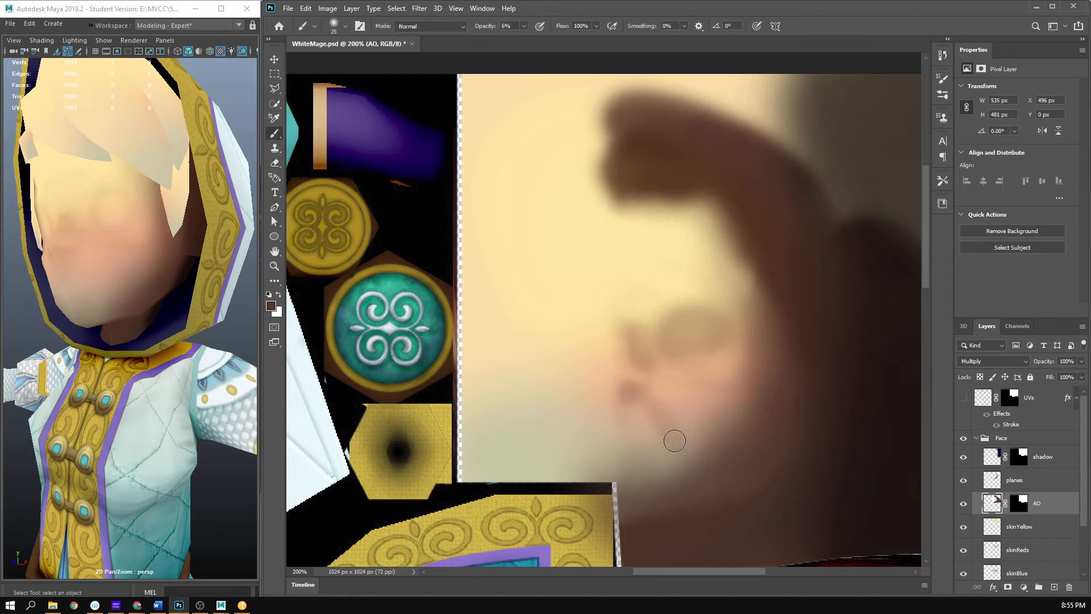
{"action": "key", "text": "e"}
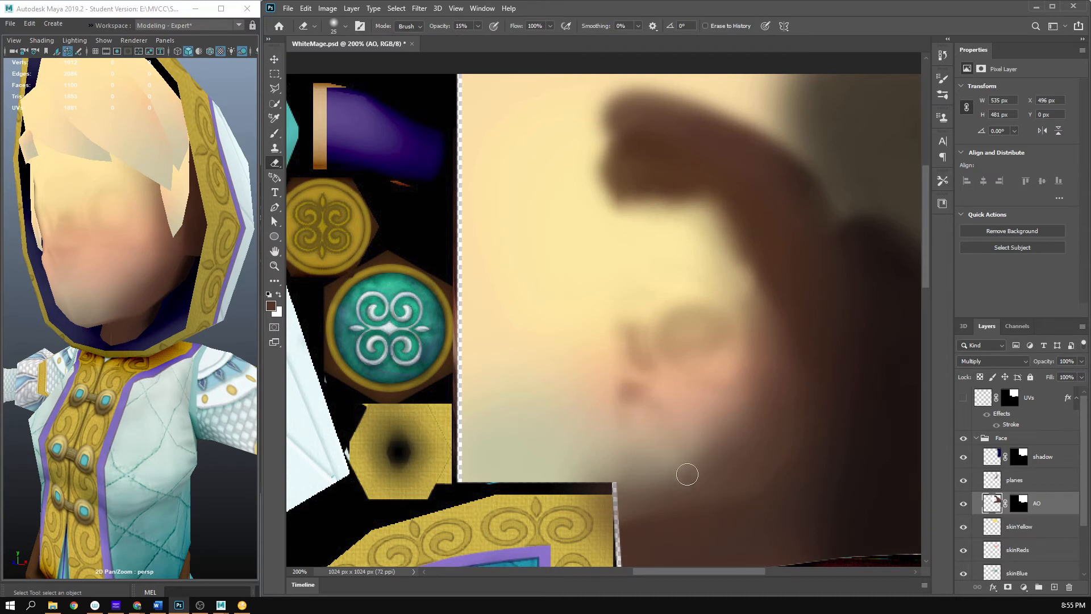
{"action": "key", "text": "ctrl+s"}
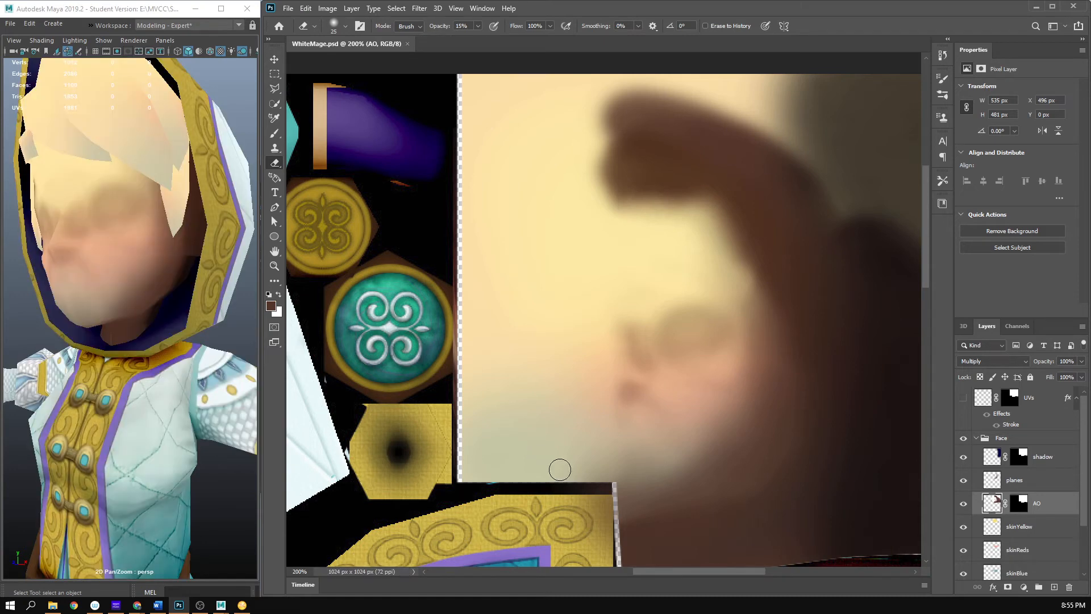
{"action": "left_click_drag", "start_coordinate": [108, 266], "coordinate": [98, 272]}
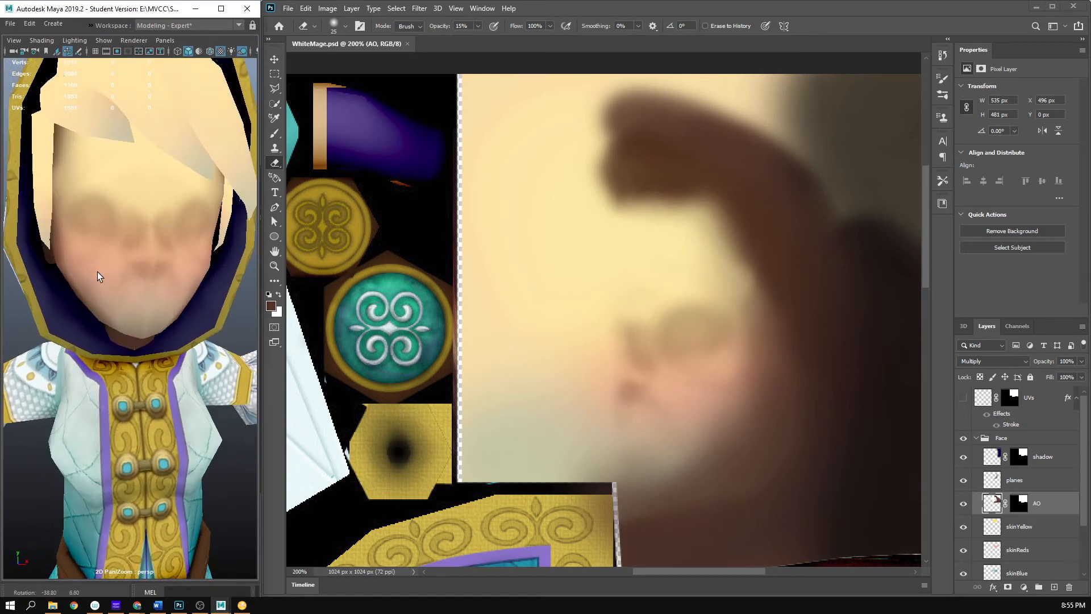
{"action": "left_click_drag", "start_coordinate": [164, 196], "coordinate": [134, 284]}
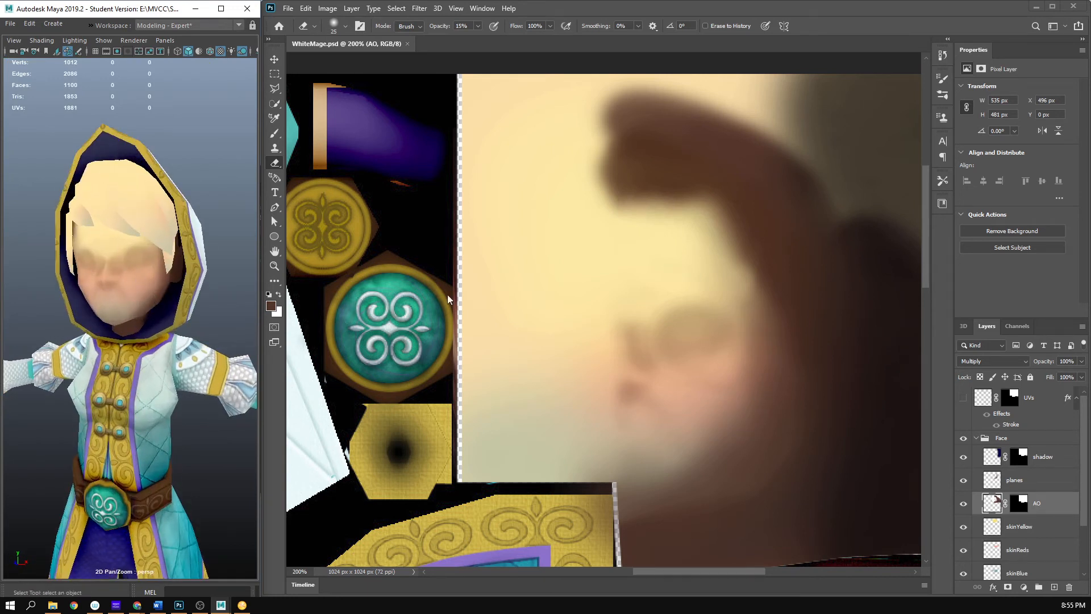
{"action": "left_click", "coordinate": [746, 5]}
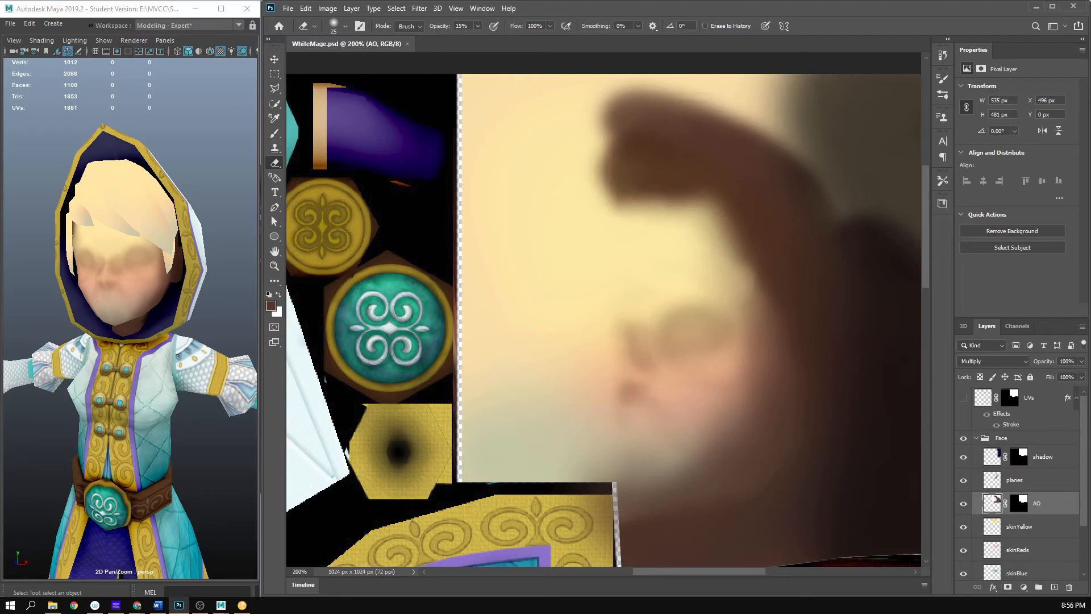
- Consult the planes of the face reference image in the browser, and return to the face texture
{"action": "left_click_drag", "start_coordinate": [0, 62], "coordinate": [0, 74]}
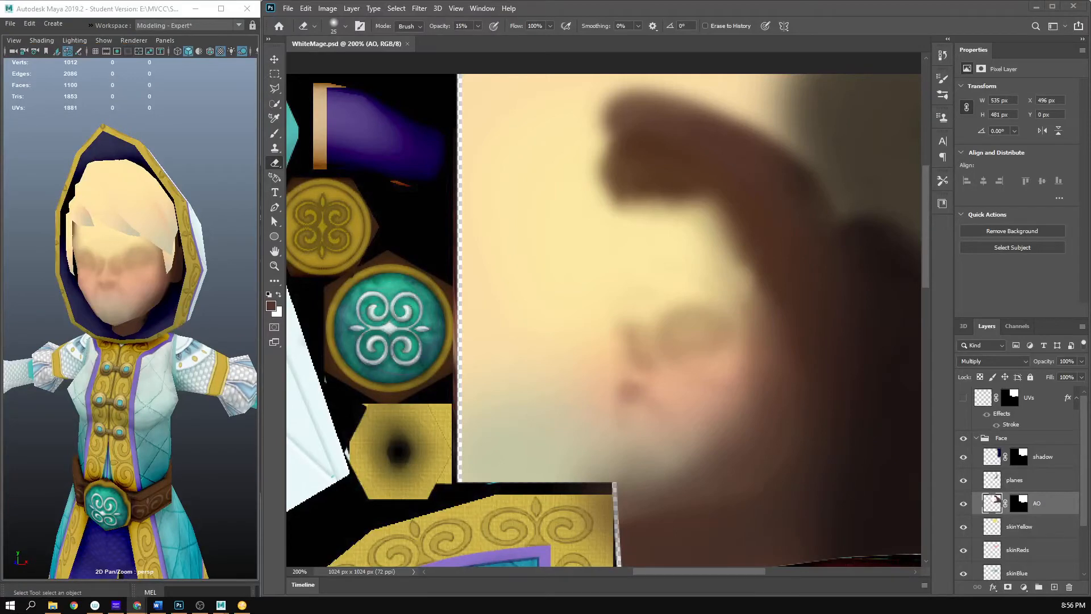
{"action": "left_click_drag", "start_coordinate": [0, 165], "coordinate": [698, 99]}
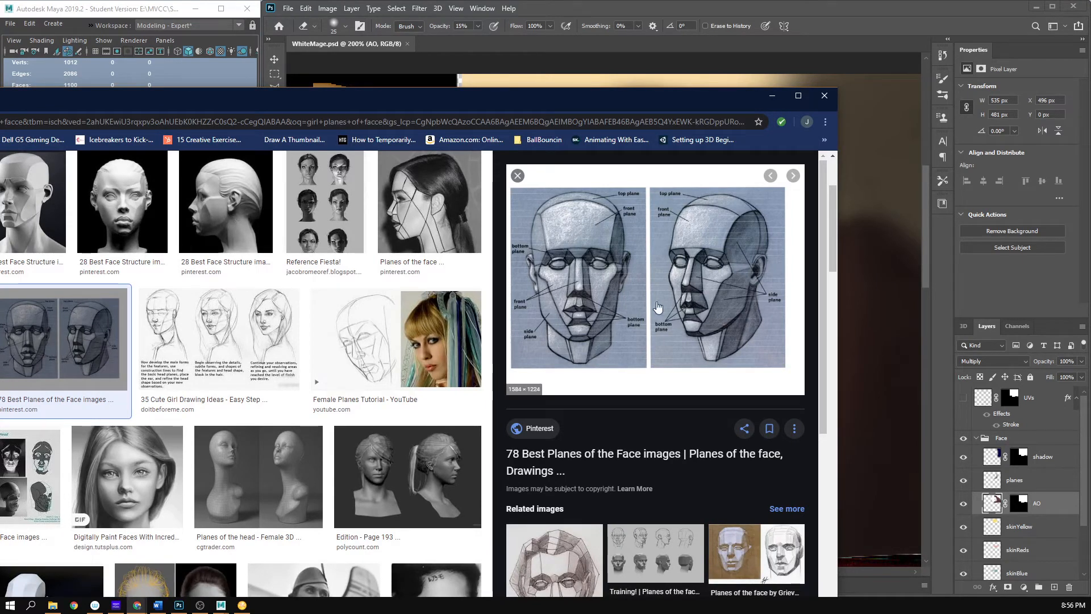
{"action": "left_click_drag", "start_coordinate": [673, 105], "coordinate": [0, 91]}
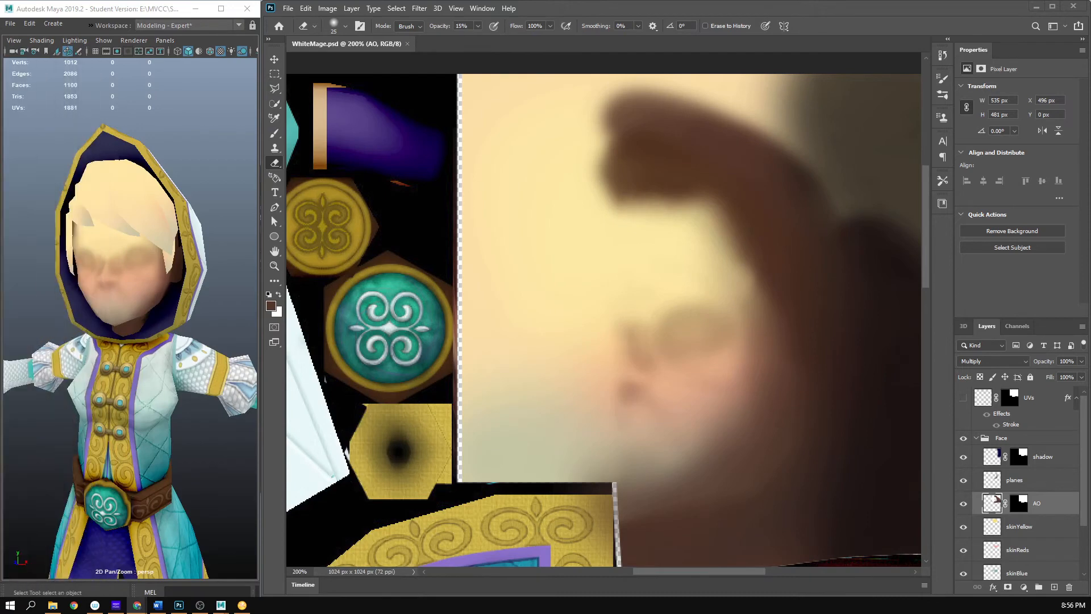
{"action": "left_click", "coordinate": [659, 32]}
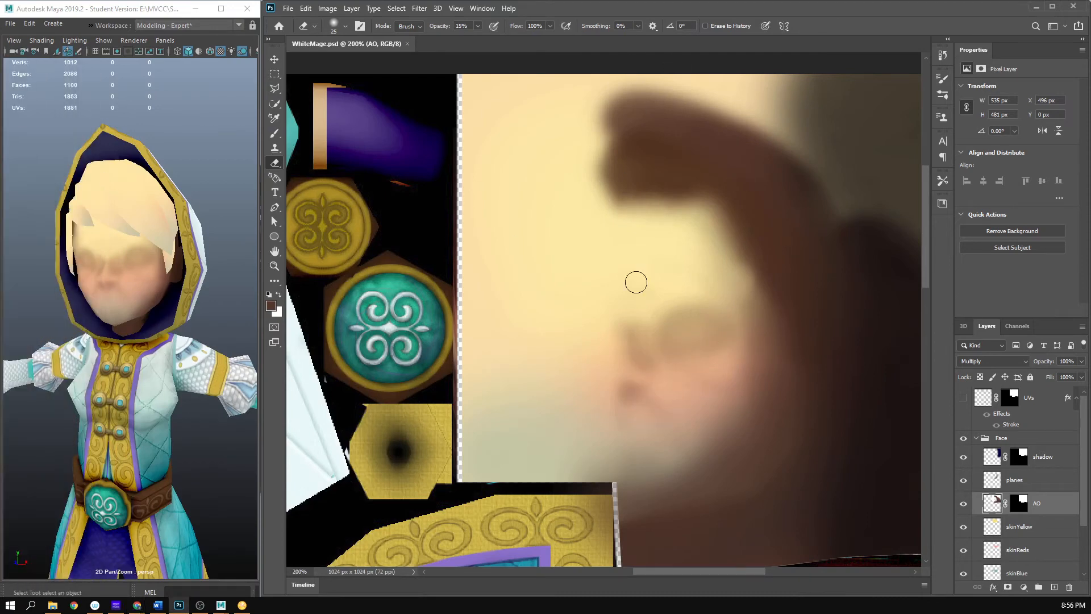
- Shade the inner eye corner beside the nose bridge on the AO layer with a 21 px soft round brush at 6% opacity
{"action": "key", "text": "b"}
{"action": "scroll", "coordinate": [673, 368], "scroll_direction": "up", "scroll_amount": 2}
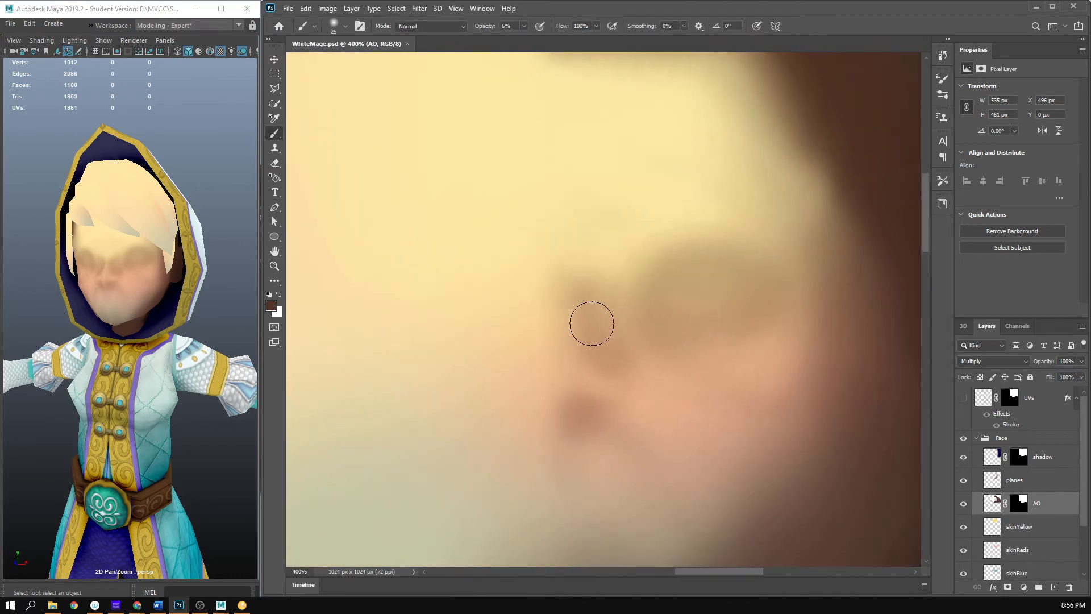
{"action": "key", "text": "bracketleft"}
{"action": "key", "text": "bracketleft"}
{"action": "right_click", "coordinate": [637, 298]}
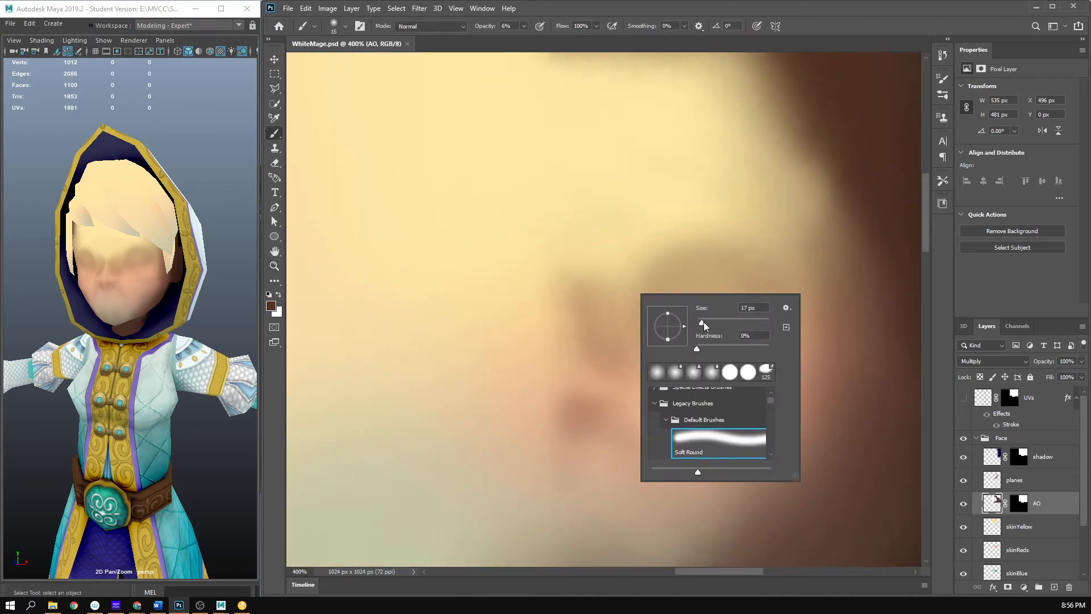
{"action": "left_click_drag", "start_coordinate": [704, 322], "coordinate": [707, 322]}
{"action": "left_click", "coordinate": [742, 4]}
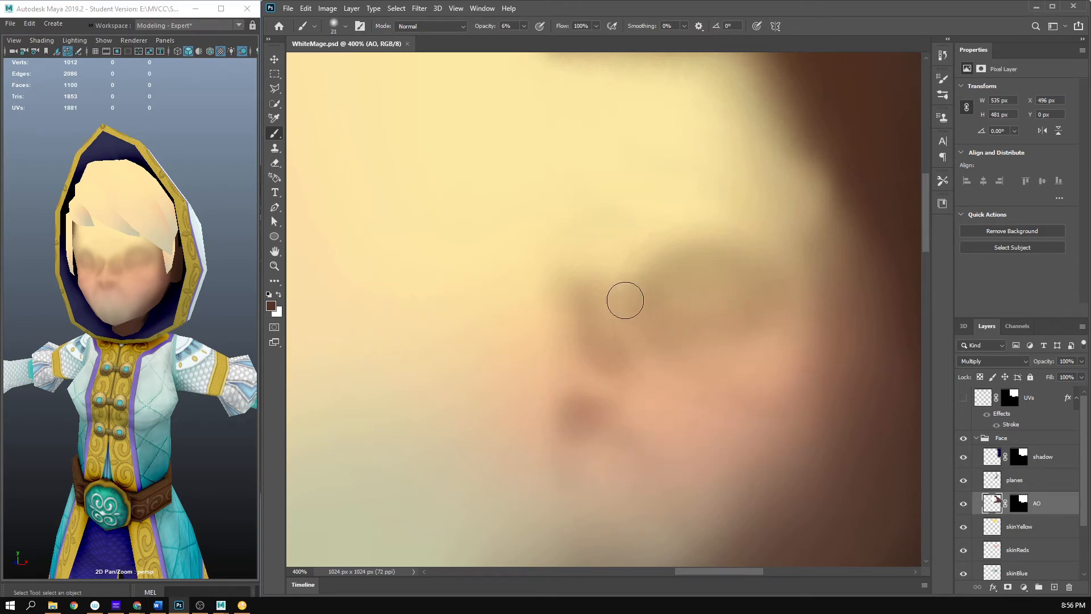
{"action": "mouse_move", "coordinate": [626, 300]}
{"action": "left_mouse_down"}
{"action": "mouse_move", "coordinate": [639, 267]}
{"action": "mouse_move", "coordinate": [606, 278]}
{"action": "mouse_move", "coordinate": [632, 259]}
{"action": "mouse_move", "coordinate": [614, 308]}
{"action": "mouse_move", "coordinate": [655, 273]}
{"action": "mouse_move", "coordinate": [649, 334]}
{"action": "mouse_move", "coordinate": [642, 302]}
{"action": "mouse_move", "coordinate": [564, 281]}
{"action": "left_mouse_up"}
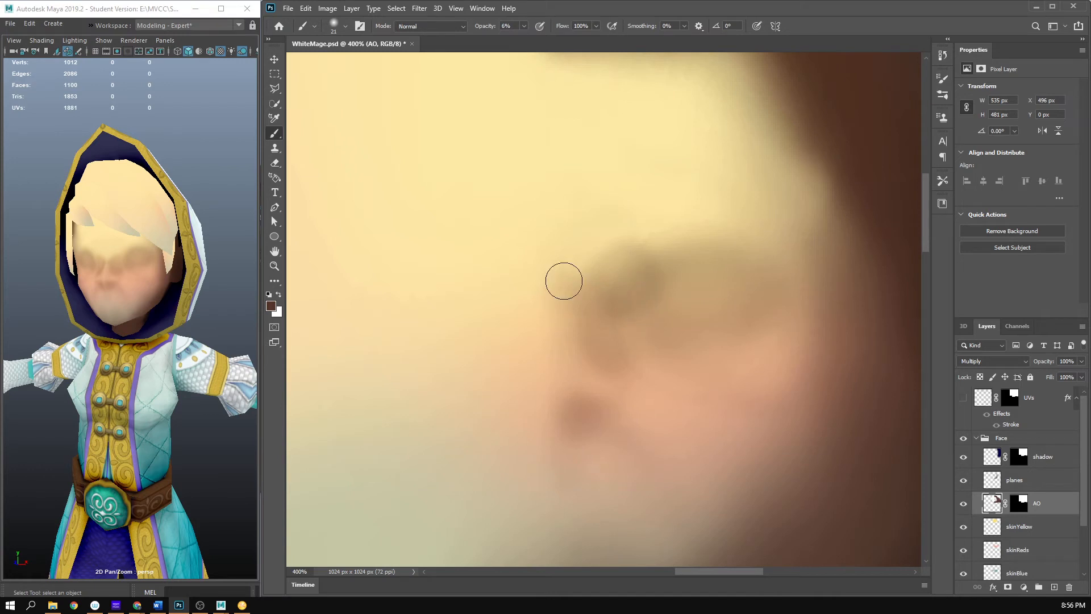
- Blend the inner eye corner shading into the eye socket with the Smudge tool at 39 px and 16% strength
{"action": "left_click", "coordinate": [275, 280]}
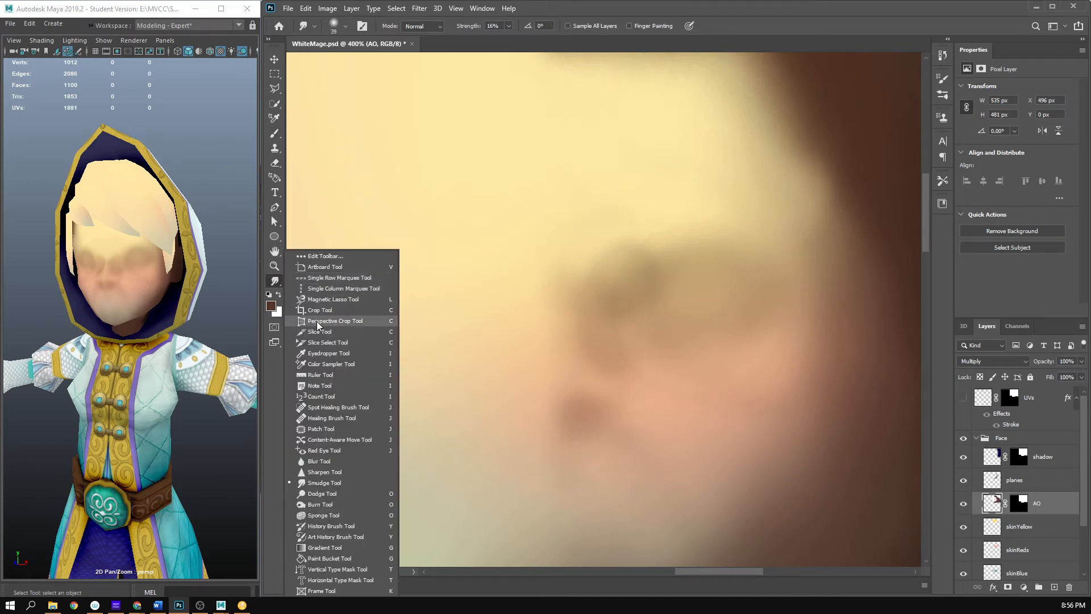
{"action": "left_click", "coordinate": [349, 483]}
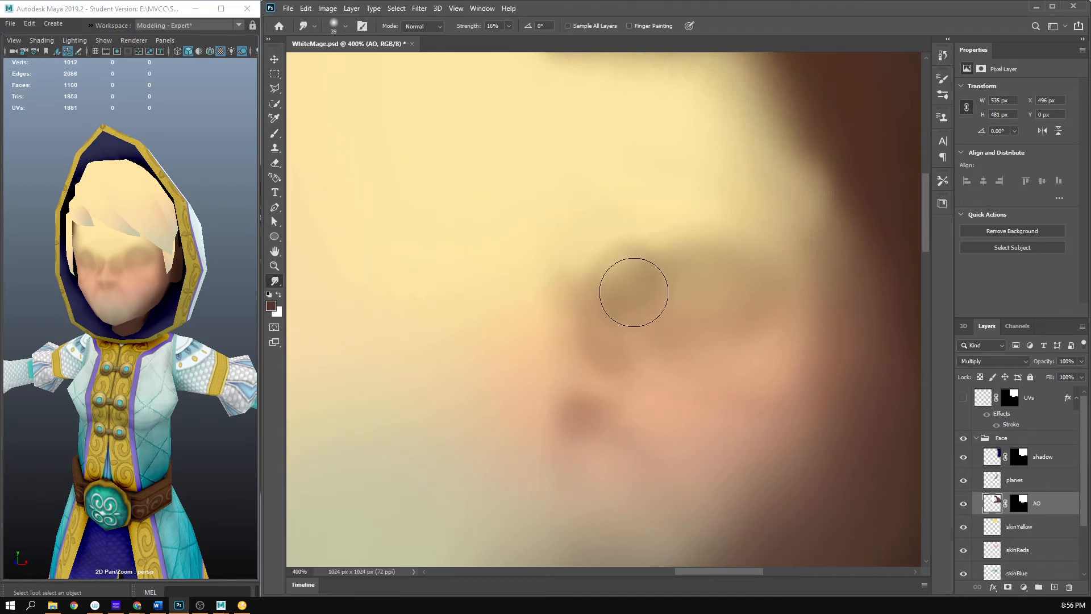
{"action": "mouse_move", "coordinate": [633, 315]}
{"action": "left_mouse_down"}
{"action": "mouse_move", "coordinate": [663, 265]}
{"action": "mouse_move", "coordinate": [673, 272]}
{"action": "mouse_move", "coordinate": [678, 259]}
{"action": "mouse_move", "coordinate": [699, 277]}
{"action": "mouse_move", "coordinate": [661, 261]}
{"action": "mouse_move", "coordinate": [692, 250]}
{"action": "mouse_move", "coordinate": [641, 309]}
{"action": "mouse_move", "coordinate": [637, 335]}
{"action": "mouse_move", "coordinate": [639, 273]}
{"action": "mouse_move", "coordinate": [662, 335]}
{"action": "mouse_move", "coordinate": [663, 281]}
{"action": "mouse_move", "coordinate": [678, 288]}
{"action": "mouse_move", "coordinate": [653, 316]}
{"action": "mouse_move", "coordinate": [678, 319]}
{"action": "mouse_move", "coordinate": [601, 264]}
{"action": "mouse_move", "coordinate": [678, 300]}
{"action": "mouse_move", "coordinate": [657, 308]}
{"action": "mouse_move", "coordinate": [686, 282]}
{"action": "mouse_move", "coordinate": [648, 323]}
{"action": "mouse_move", "coordinate": [655, 336]}
{"action": "mouse_move", "coordinate": [642, 302]}
{"action": "mouse_move", "coordinate": [652, 338]}
{"action": "mouse_move", "coordinate": [663, 280]}
{"action": "mouse_move", "coordinate": [656, 287]}
{"action": "mouse_move", "coordinate": [702, 259]}
{"action": "mouse_move", "coordinate": [680, 268]}
{"action": "mouse_move", "coordinate": [658, 234]}
{"action": "mouse_move", "coordinate": [626, 225]}
{"action": "mouse_move", "coordinate": [615, 241]}
{"action": "mouse_move", "coordinate": [716, 258]}
{"action": "mouse_move", "coordinate": [679, 283]}
{"action": "mouse_move", "coordinate": [713, 282]}
{"action": "mouse_move", "coordinate": [660, 311]}
{"action": "mouse_move", "coordinate": [637, 299]}
{"action": "left_mouse_up"}
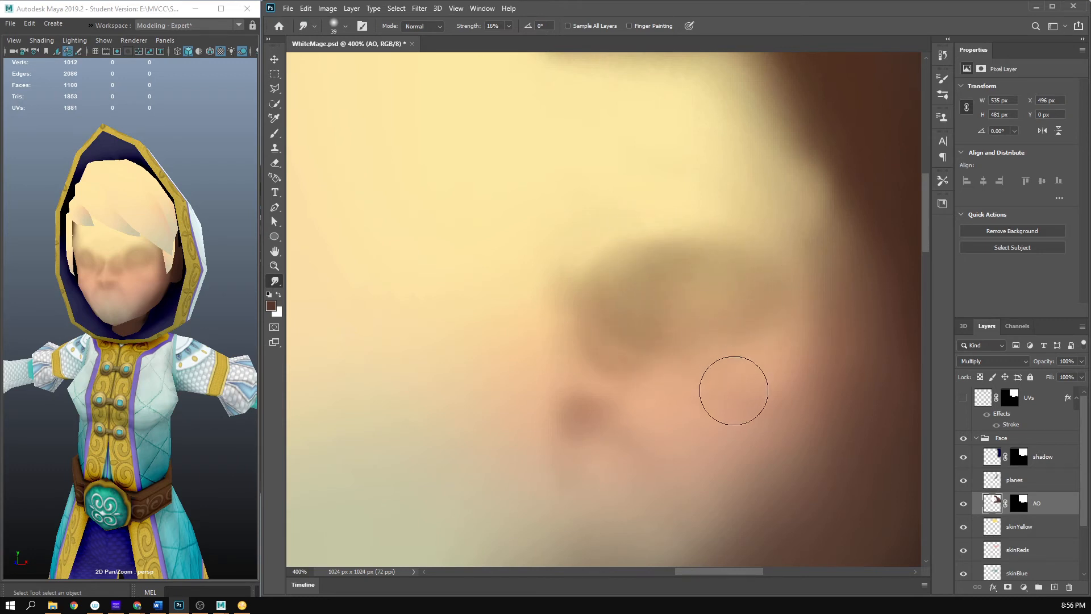
- Darken the rim of the eye socket and the underside of the nose at 6% brush opacity, and save to check the face in Maya
{"action": "key", "text": "b"}
{"action": "mouse_move", "coordinate": [647, 346]}
{"action": "left_mouse_down"}
{"action": "mouse_move", "coordinate": [741, 343]}
{"action": "mouse_move", "coordinate": [647, 337]}
{"action": "mouse_move", "coordinate": [784, 322]}
{"action": "mouse_move", "coordinate": [705, 337]}
{"action": "mouse_move", "coordinate": [634, 300]}
{"action": "mouse_move", "coordinate": [677, 267]}
{"action": "mouse_move", "coordinate": [791, 323]}
{"action": "mouse_move", "coordinate": [754, 268]}
{"action": "mouse_move", "coordinate": [756, 308]}
{"action": "left_mouse_up"}
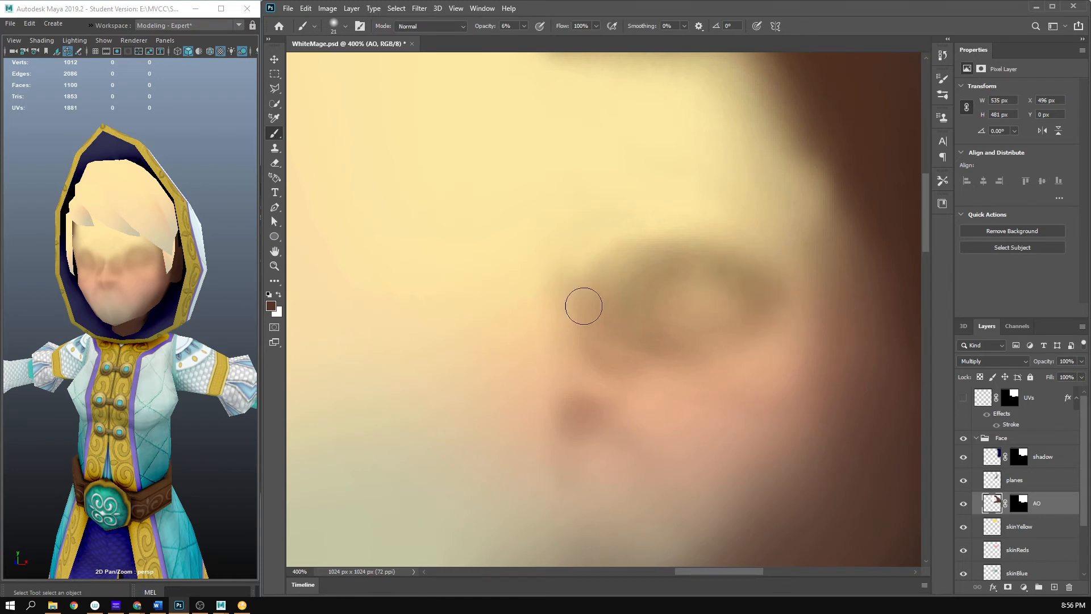
{"action": "mouse_move", "coordinate": [580, 429]}
{"action": "left_mouse_down"}
{"action": "mouse_move", "coordinate": [555, 431]}
{"action": "mouse_move", "coordinate": [560, 443]}
{"action": "mouse_move", "coordinate": [538, 439]}
{"action": "mouse_move", "coordinate": [647, 434]}
{"action": "left_mouse_up"}
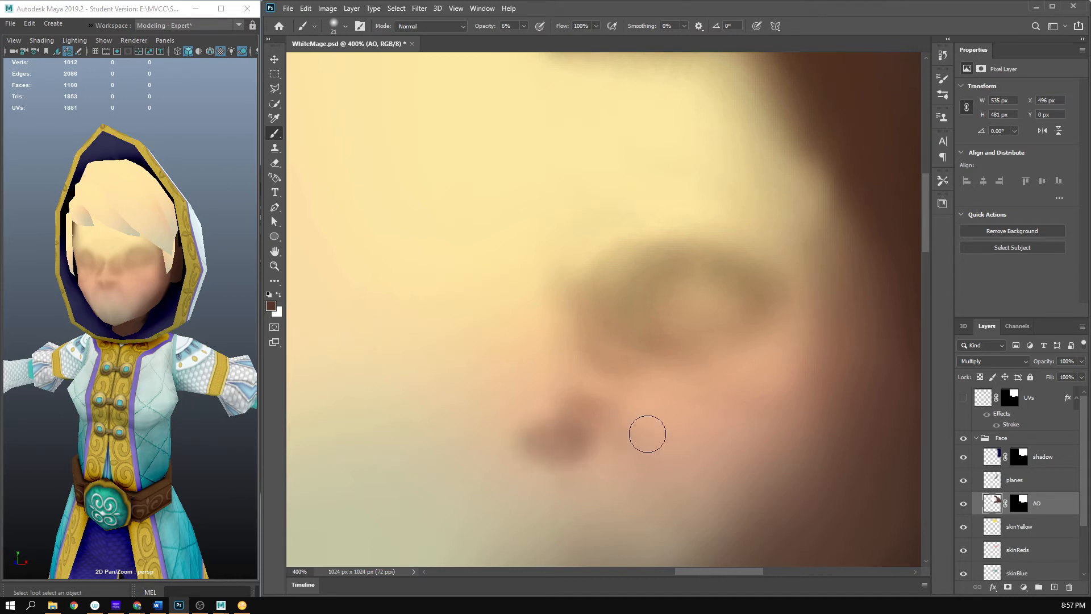
{"action": "key", "text": "ctrl+s"}
{"action": "left_click_drag", "start_coordinate": [142, 233], "coordinate": [141, 307]}
{"action": "left_click", "coordinate": [780, 5]}
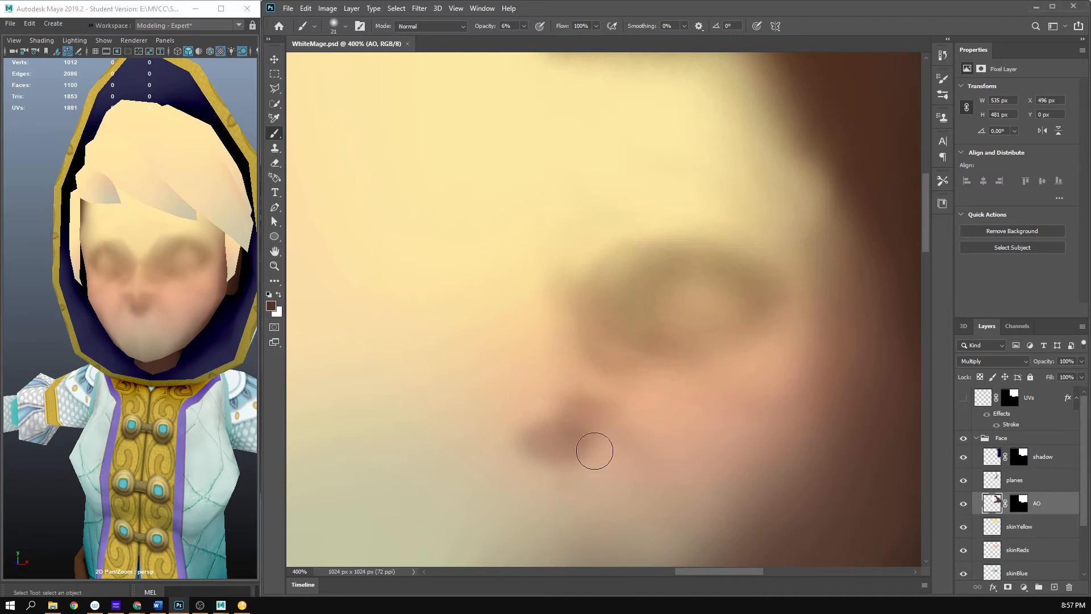
- Thin the shadow under the nose with a 25 px soft eraser at 15% opacity, and save to check it on the Maya model
{"action": "key", "text": "e"}
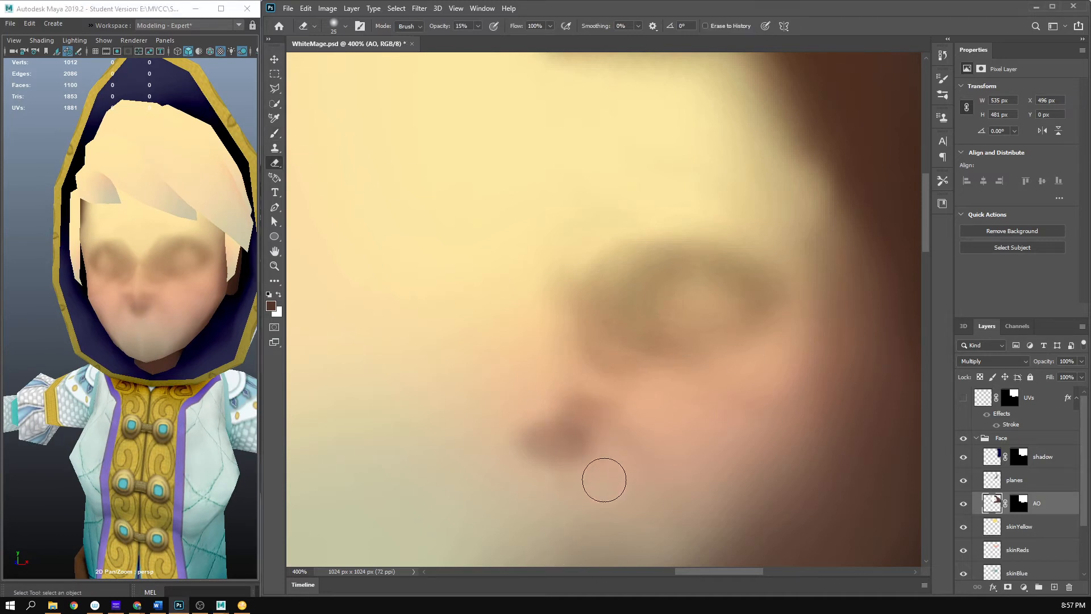
{"action": "mouse_move", "coordinate": [572, 464]}
{"action": "left_mouse_down"}
{"action": "mouse_move", "coordinate": [507, 453]}
{"action": "mouse_move", "coordinate": [593, 452]}
{"action": "mouse_move", "coordinate": [574, 436]}
{"action": "mouse_move", "coordinate": [562, 455]}
{"action": "mouse_move", "coordinate": [602, 470]}
{"action": "mouse_move", "coordinate": [614, 518]}
{"action": "left_mouse_up"}
{"action": "key", "text": "ctrl+s"}
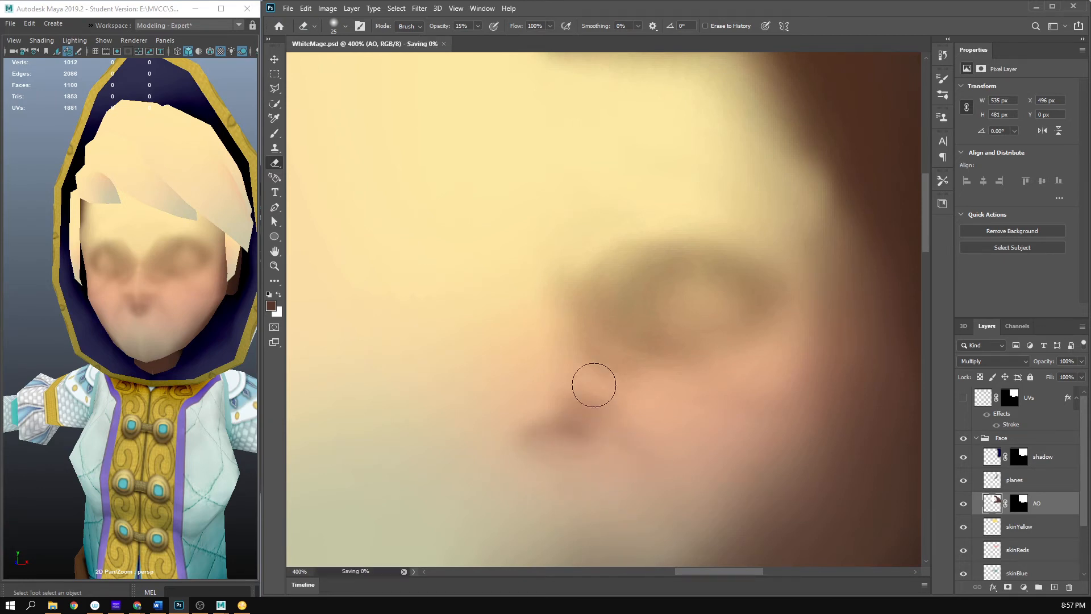
{"action": "scroll", "coordinate": [104, 375], "scroll_direction": "down", "scroll_amount": 5}
{"action": "scroll", "coordinate": [104, 375], "scroll_direction": "up", "scroll_amount": 10}
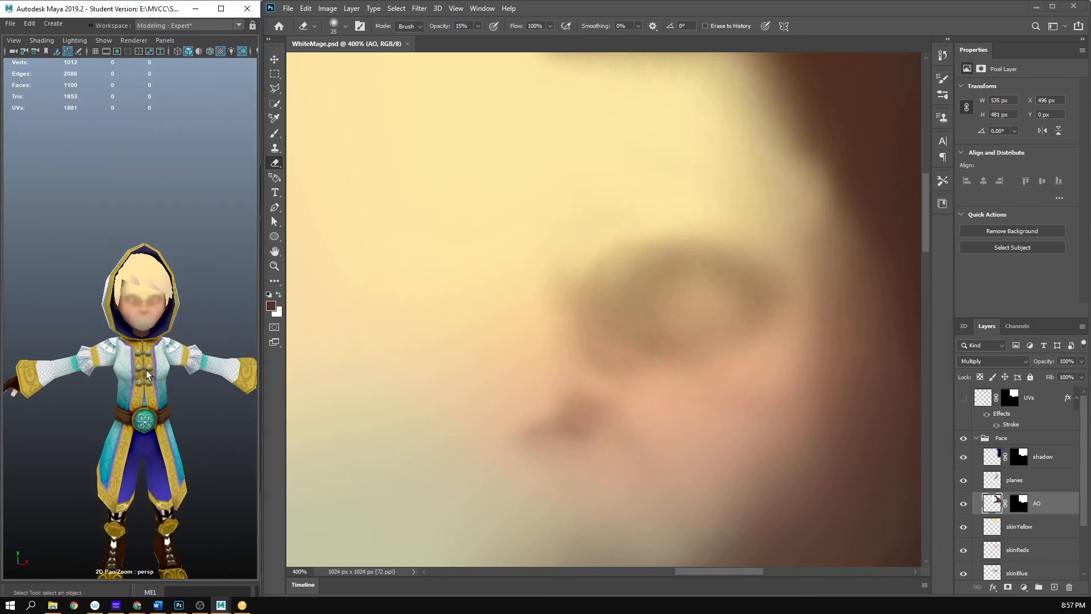
{"action": "scroll", "coordinate": [199, 341], "scroll_direction": "down", "scroll_amount": 4}
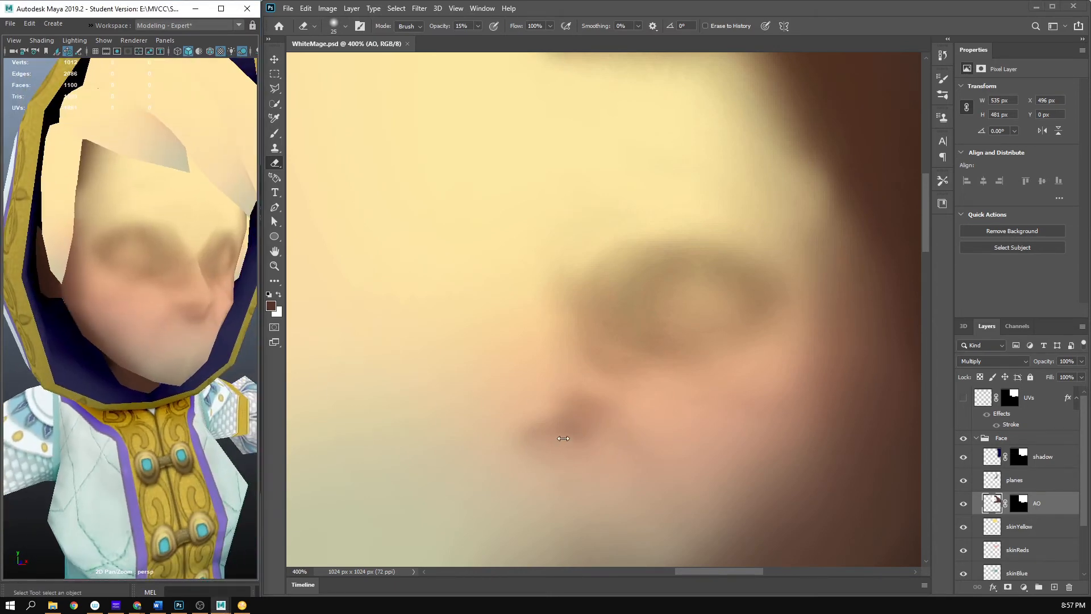
- Paint the nostril and the curve of the nose wing with a 12 px soft round brush at 6% opacity, and save
{"action": "key", "text": "b"}
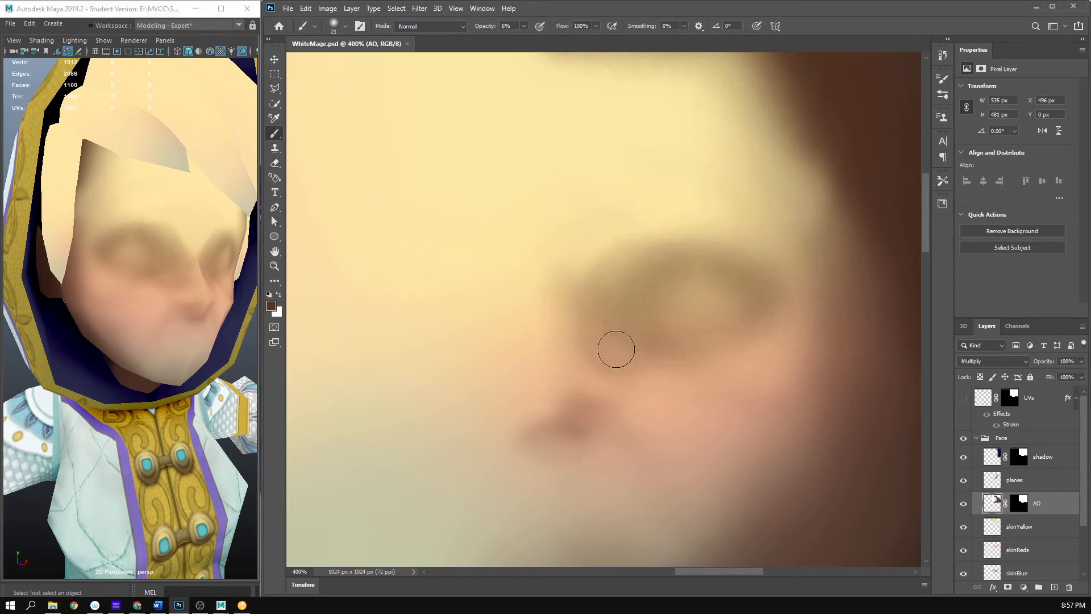
{"action": "right_click", "coordinate": [629, 403]}
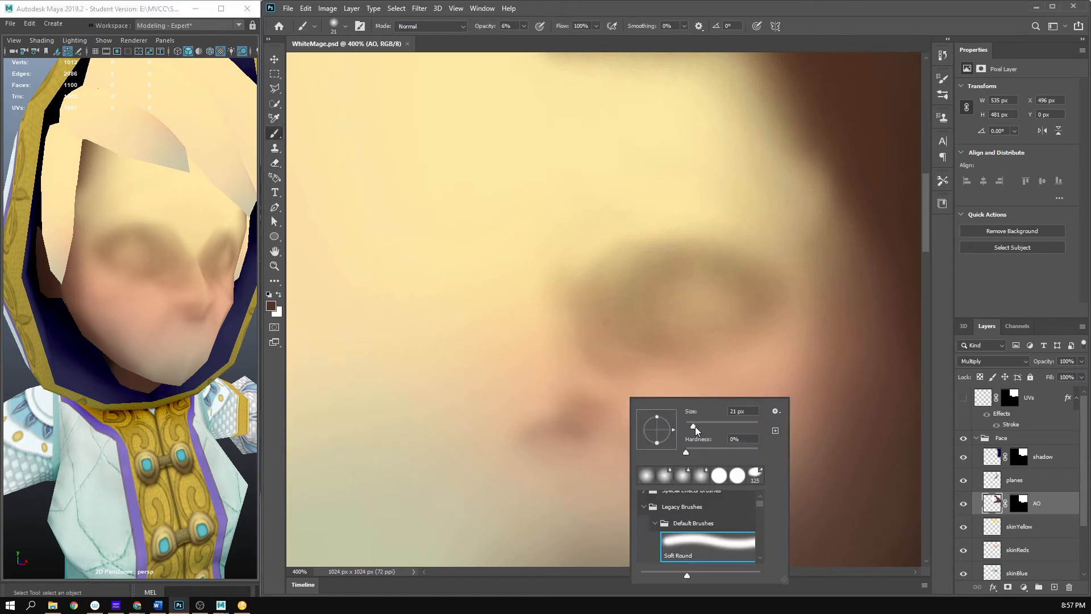
{"action": "left_click_drag", "start_coordinate": [695, 427], "coordinate": [689, 427]}
{"action": "left_click", "coordinate": [789, 3]}
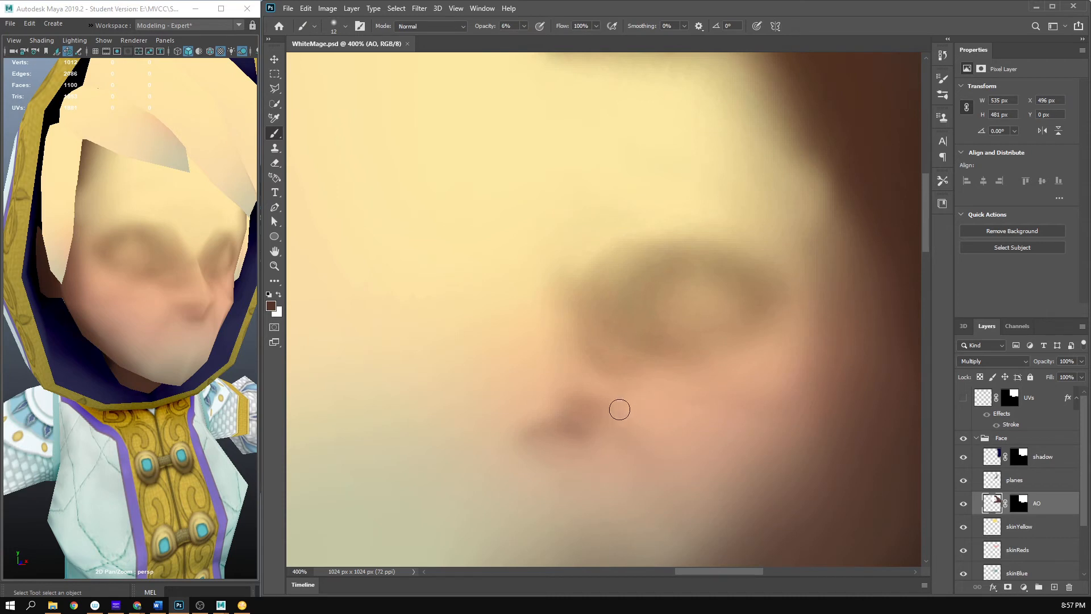
{"action": "mouse_move", "coordinate": [616, 409]}
{"action": "left_mouse_down"}
{"action": "mouse_move", "coordinate": [584, 415]}
{"action": "mouse_move", "coordinate": [608, 410]}
{"action": "left_mouse_up"}
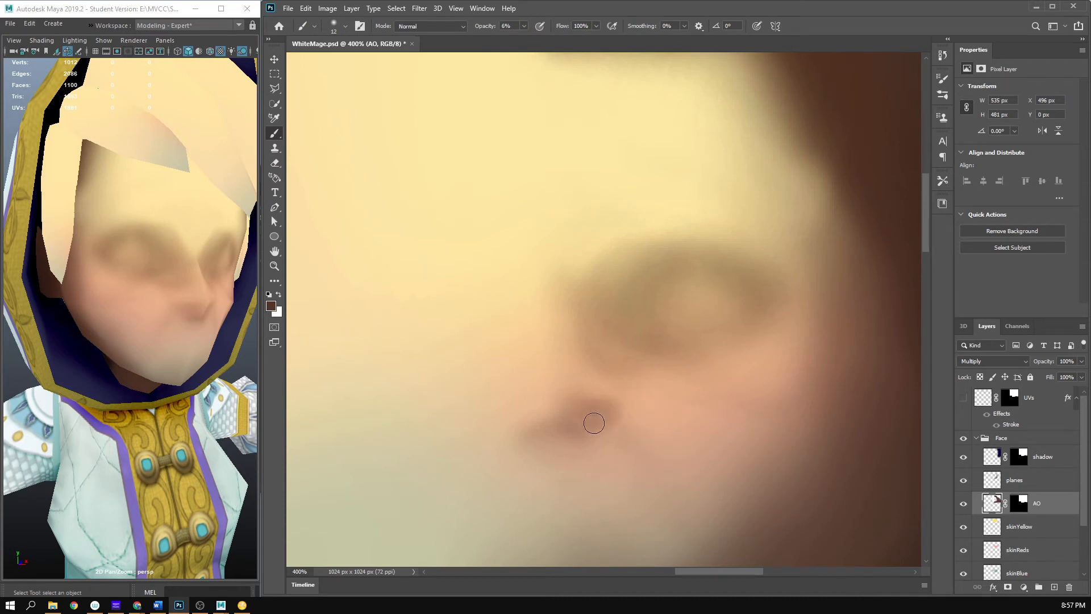
{"action": "key", "text": "ctrl+s"}
{"action": "left_click_drag", "start_coordinate": [621, 402], "coordinate": [616, 377]}
{"action": "key", "text": "ctrl+s"}
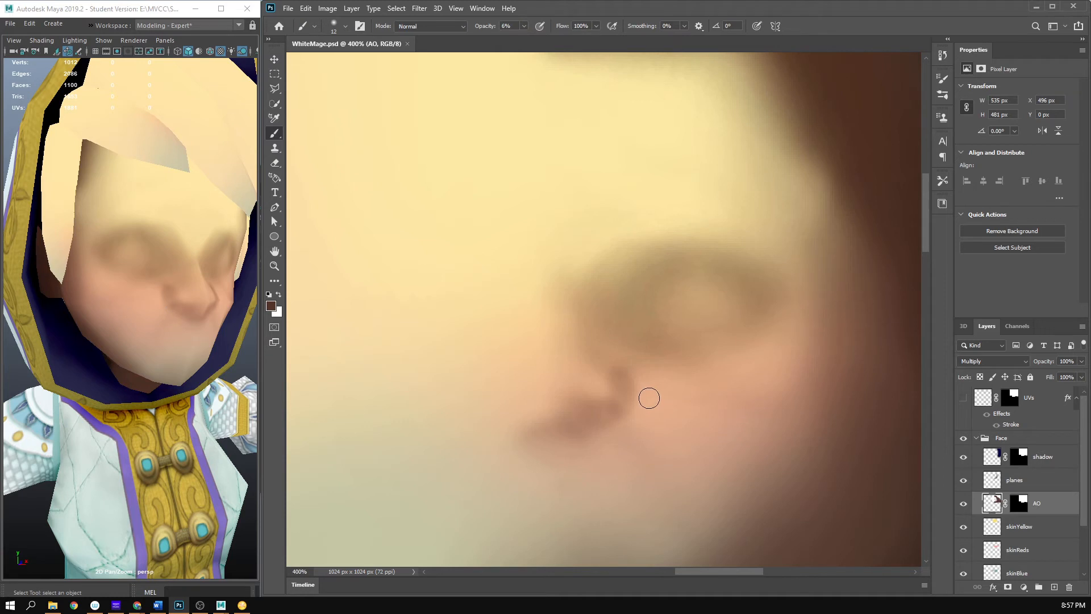
- Refine the edges of the nose wing with a 15 px soft eraser at 15% opacity, and save to check the nose from the side in Maya
{"action": "key", "text": "e"}
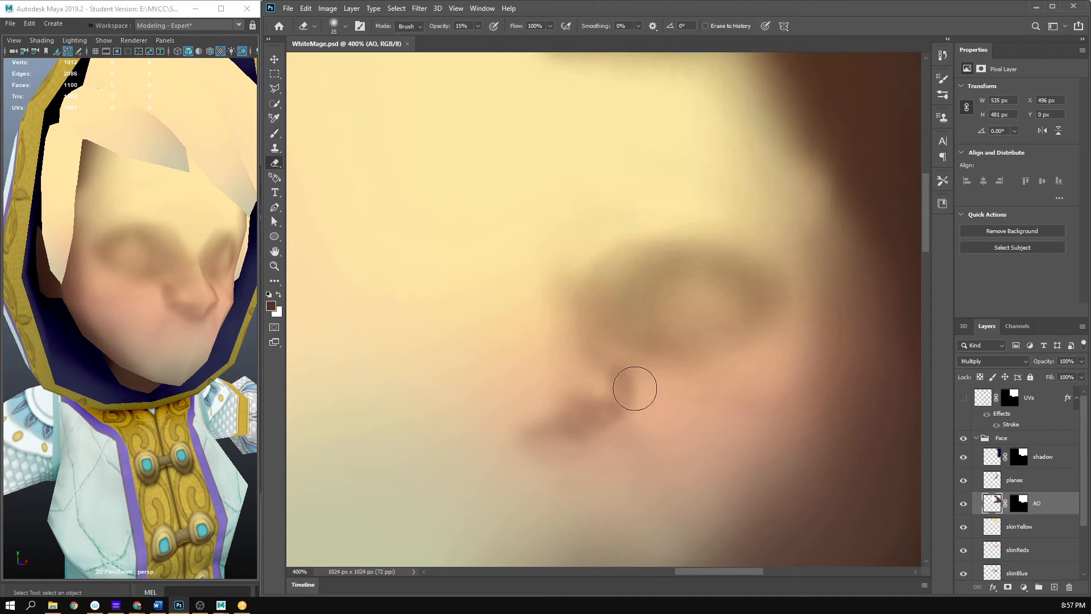
{"action": "right_click", "coordinate": [676, 335]}
{"action": "left_click_drag", "start_coordinate": [741, 368], "coordinate": [741, 365]}
{"action": "left_click", "coordinate": [785, 9]}
{"action": "left_click_drag", "start_coordinate": [787, 12], "coordinate": [790, 12]}
{"action": "mouse_move", "coordinate": [648, 378]}
{"action": "left_mouse_down"}
{"action": "mouse_move", "coordinate": [636, 364]}
{"action": "mouse_move", "coordinate": [649, 394]}
{"action": "left_mouse_up"}
{"action": "mouse_move", "coordinate": [622, 358]}
{"action": "left_mouse_down"}
{"action": "mouse_move", "coordinate": [674, 416]}
{"action": "mouse_move", "coordinate": [599, 385]}
{"action": "mouse_move", "coordinate": [612, 393]}
{"action": "left_mouse_up"}
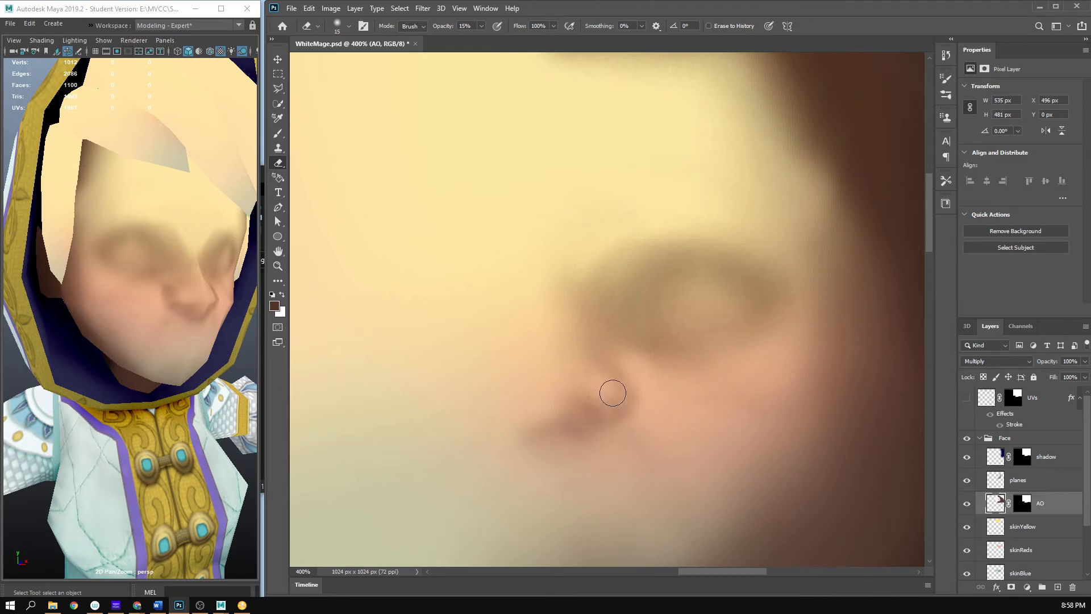
{"action": "key", "text": "ctrl+s"}
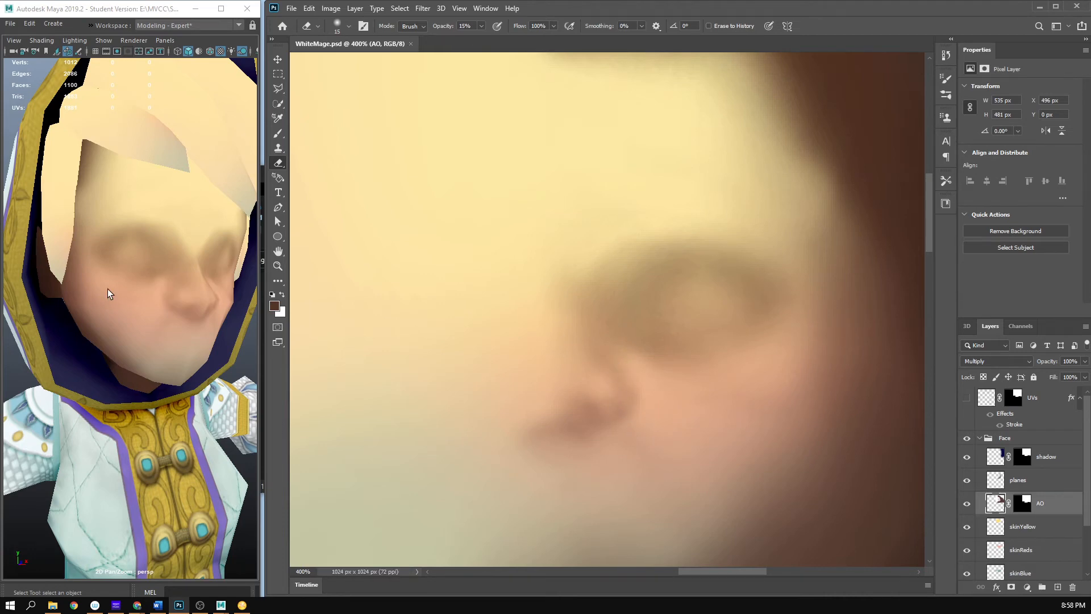
{"action": "scroll", "coordinate": [107, 289], "scroll_direction": "down", "scroll_amount": 5}
{"action": "left_click_drag", "start_coordinate": [107, 287], "coordinate": [154, 321]}
{"action": "scroll", "coordinate": [175, 310], "scroll_direction": "up", "scroll_amount": 8}
{"action": "scroll", "coordinate": [175, 310], "scroll_direction": "down", "scroll_amount": 7}
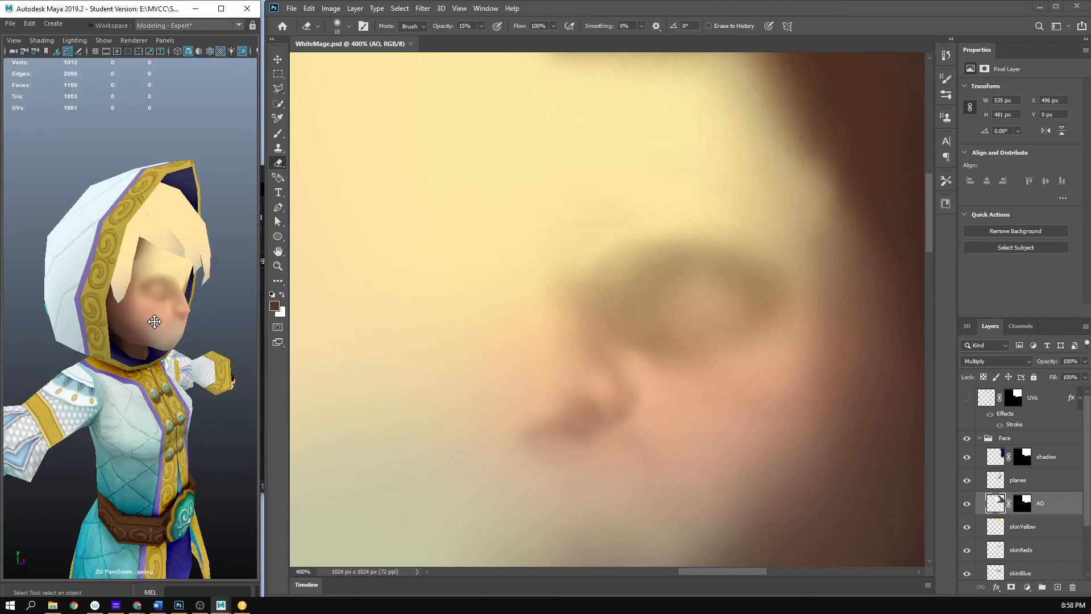
{"action": "scroll", "coordinate": [155, 321], "scroll_direction": "up", "scroll_amount": 4}
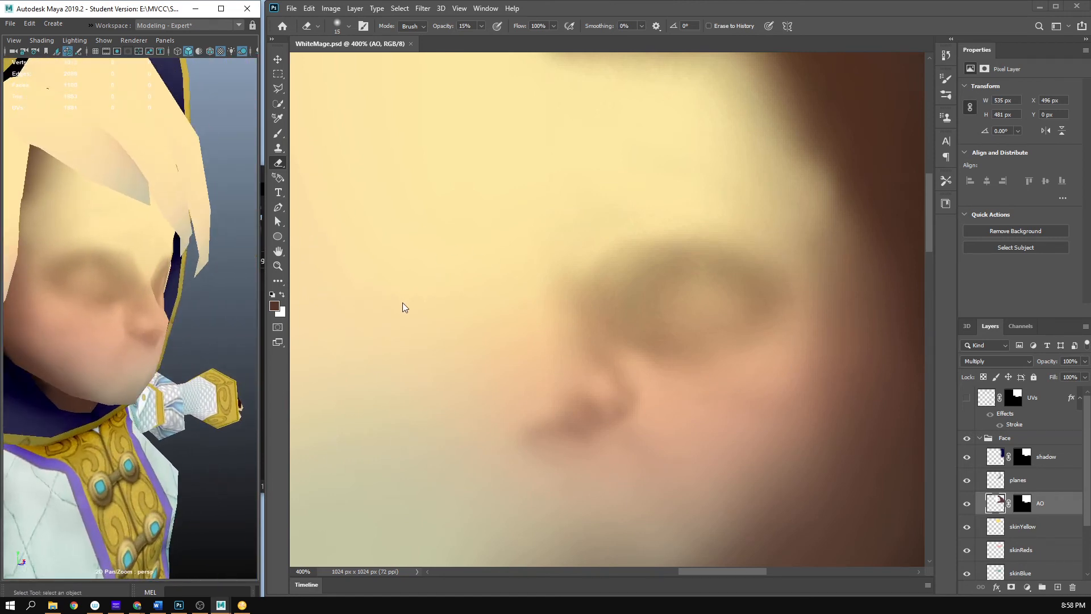
- Soften the nose wing shading with the Smudge tool at 12 px and 16% strength, and save to check the face in Maya
{"action": "left_click", "coordinate": [282, 281]}
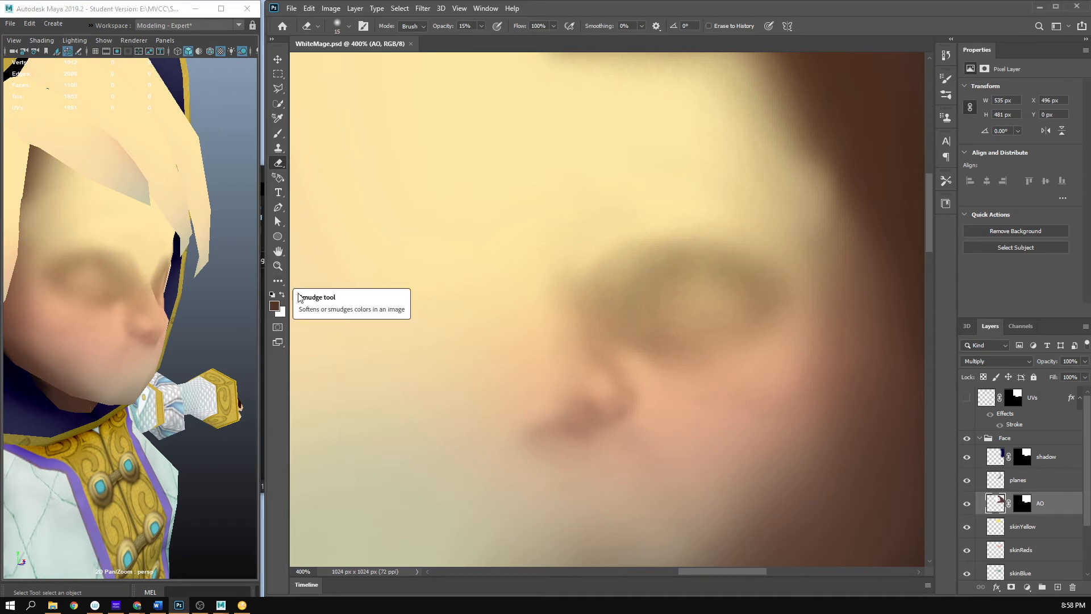
{"action": "left_click", "coordinate": [279, 281]}
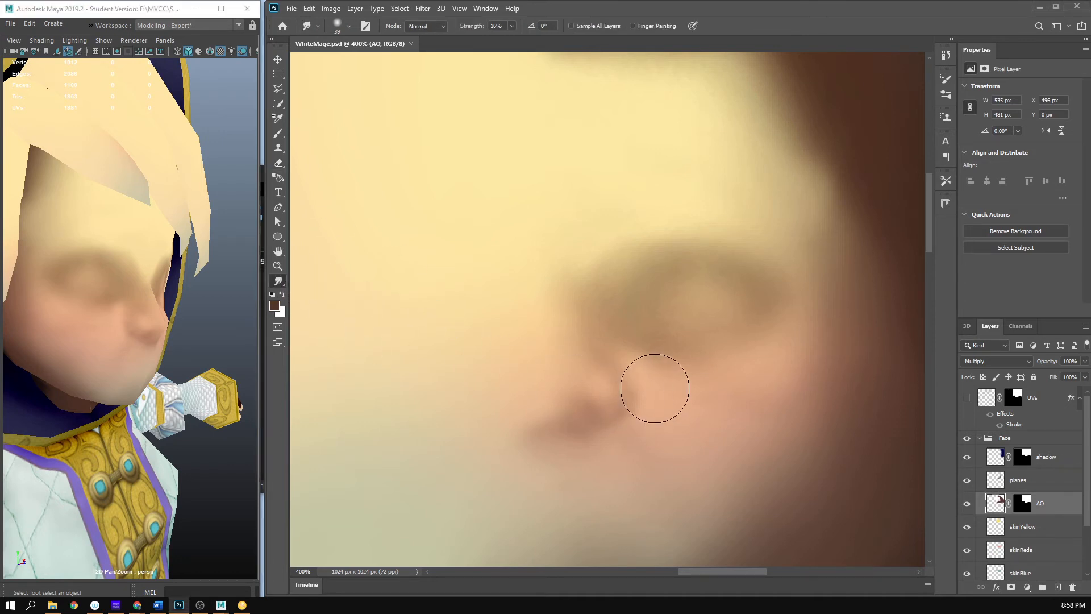
{"action": "right_click", "coordinate": [759, 355]}
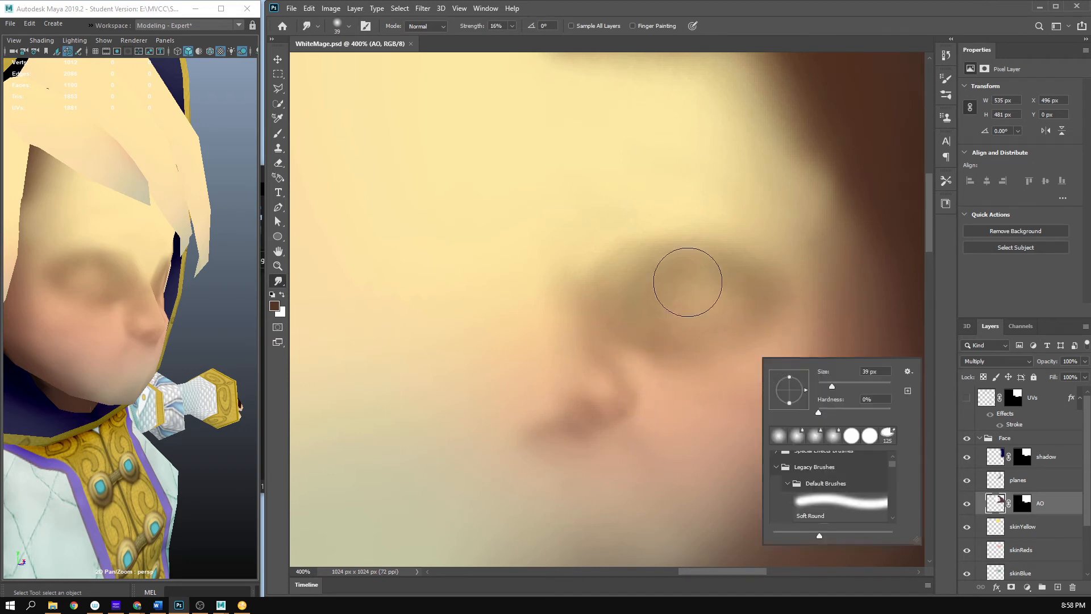
{"action": "left_click_drag", "start_coordinate": [833, 386], "coordinate": [822, 385]}
{"action": "mouse_move", "coordinate": [646, 422]}
{"action": "left_mouse_down"}
{"action": "mouse_move", "coordinate": [622, 420]}
{"action": "mouse_move", "coordinate": [632, 381]}
{"action": "mouse_move", "coordinate": [637, 403]}
{"action": "mouse_move", "coordinate": [574, 414]}
{"action": "mouse_move", "coordinate": [600, 381]}
{"action": "mouse_move", "coordinate": [613, 405]}
{"action": "mouse_move", "coordinate": [615, 392]}
{"action": "mouse_move", "coordinate": [611, 405]}
{"action": "mouse_move", "coordinate": [586, 388]}
{"action": "mouse_move", "coordinate": [620, 395]}
{"action": "mouse_move", "coordinate": [600, 411]}
{"action": "mouse_move", "coordinate": [607, 418]}
{"action": "mouse_move", "coordinate": [651, 388]}
{"action": "left_mouse_up"}
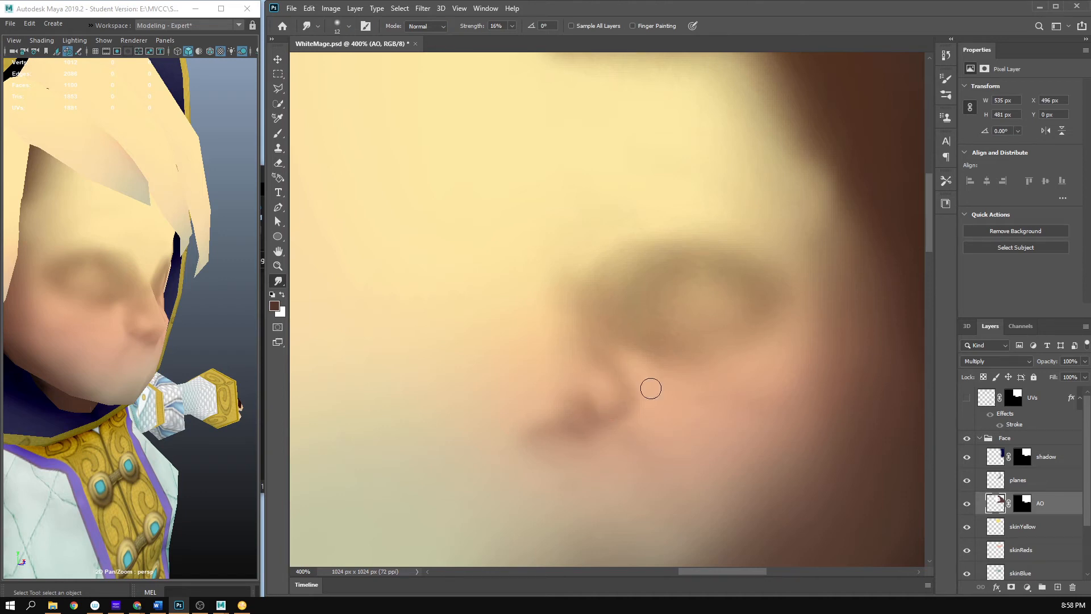
{"action": "key", "text": "z"}
{"action": "left_click", "coordinate": [748, 427], "text": "alt"}
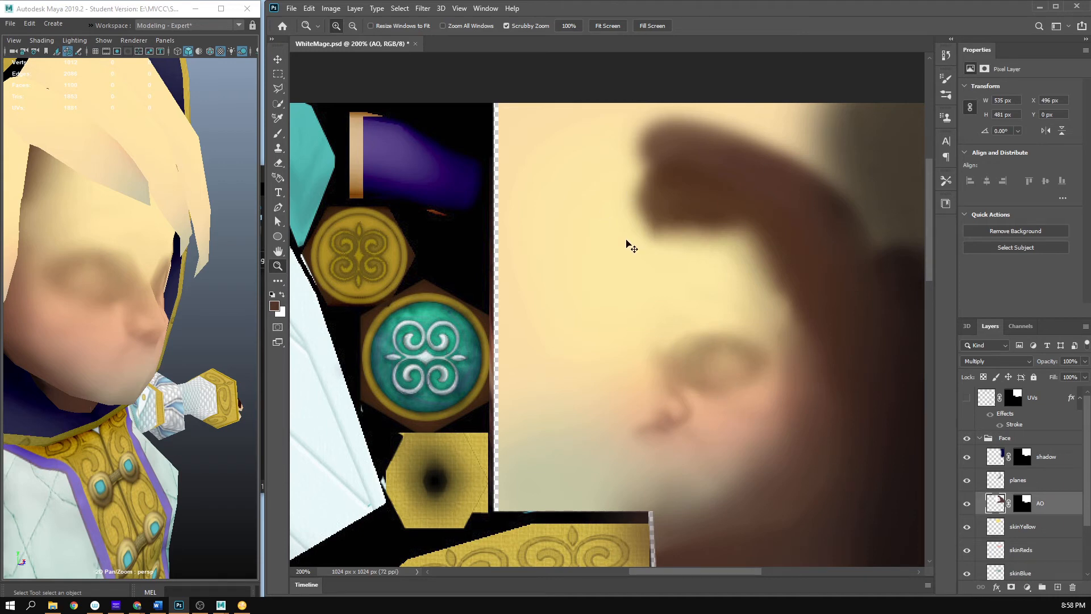
{"action": "key", "text": "ctrl+s"}
{"action": "mouse_move", "coordinate": [114, 356]}
{"action": "left_mouse_down"}
{"action": "mouse_move", "coordinate": [62, 360]}
{"action": "mouse_move", "coordinate": [155, 350]}
{"action": "mouse_move", "coordinate": [128, 348]}
{"action": "left_mouse_up"}
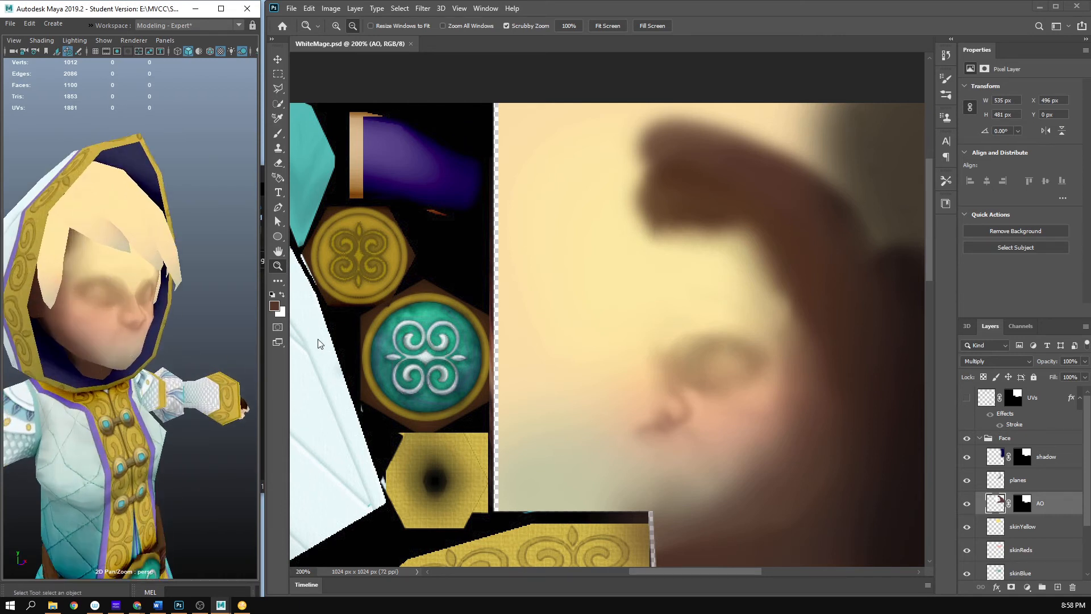
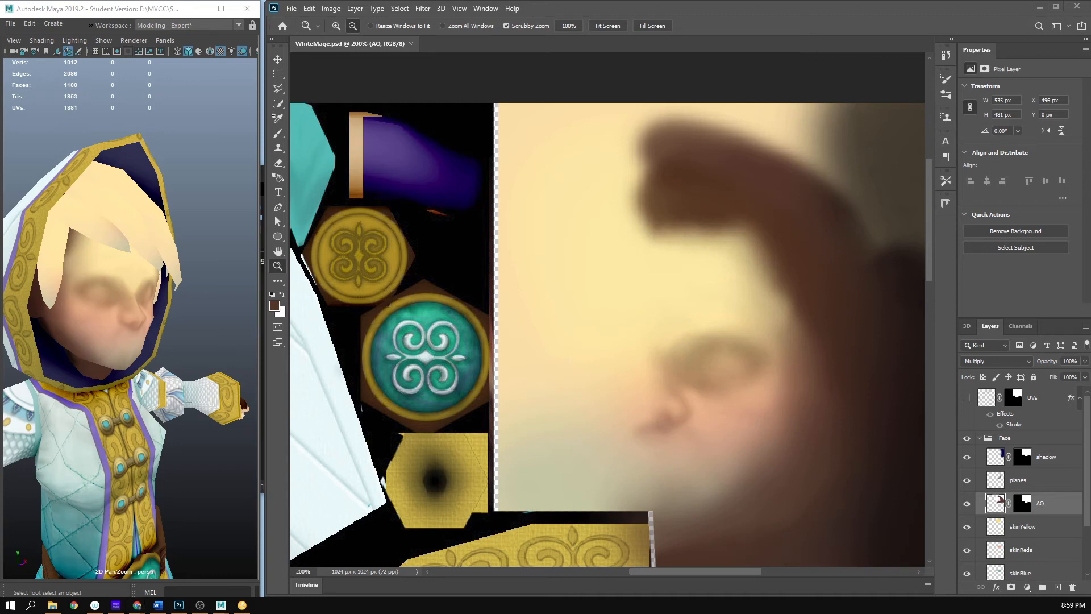
- Browse the Final Fantasy IX image results in the web browser for close-ups of the character's face and mouth as reference
{"action": "left_click", "coordinate": [137, 605]}
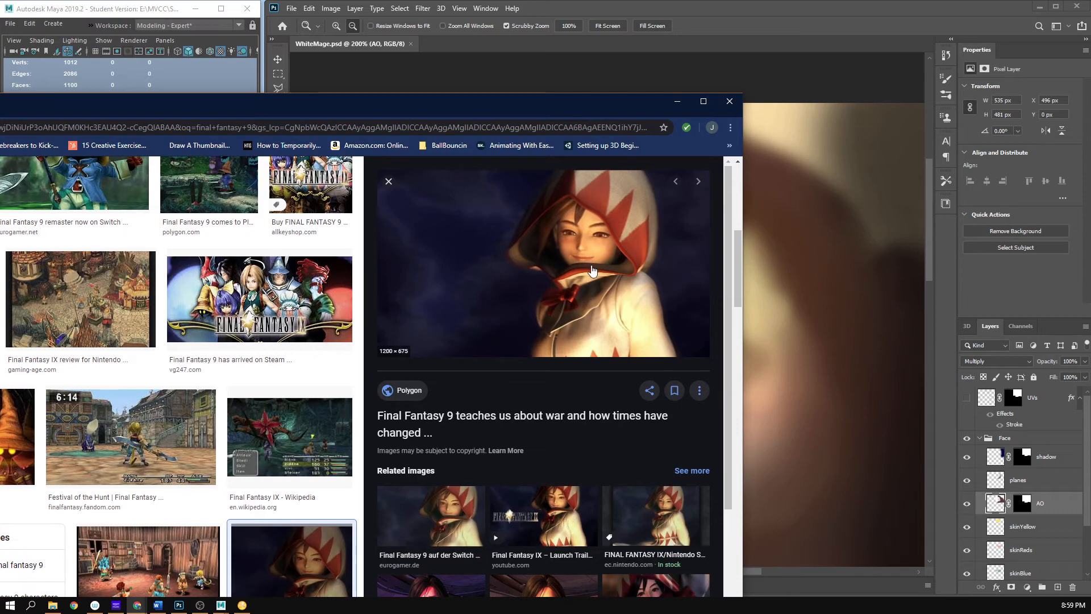
{"action": "scroll", "coordinate": [568, 398], "scroll_direction": "down", "scroll_amount": 3}
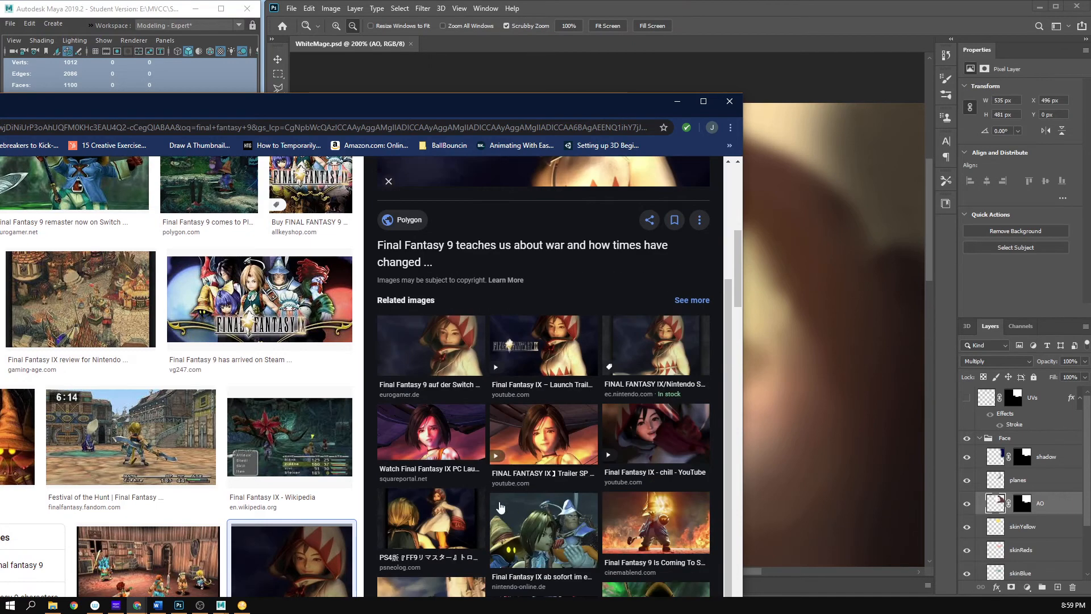
{"action": "left_click", "coordinate": [535, 453]}
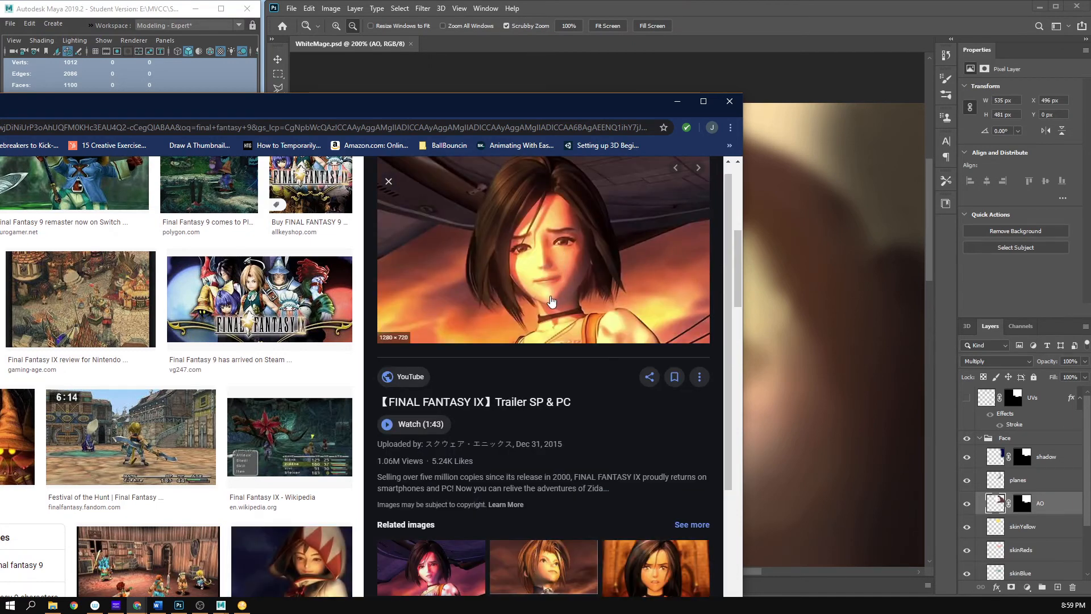
{"action": "left_click", "coordinate": [659, 582]}
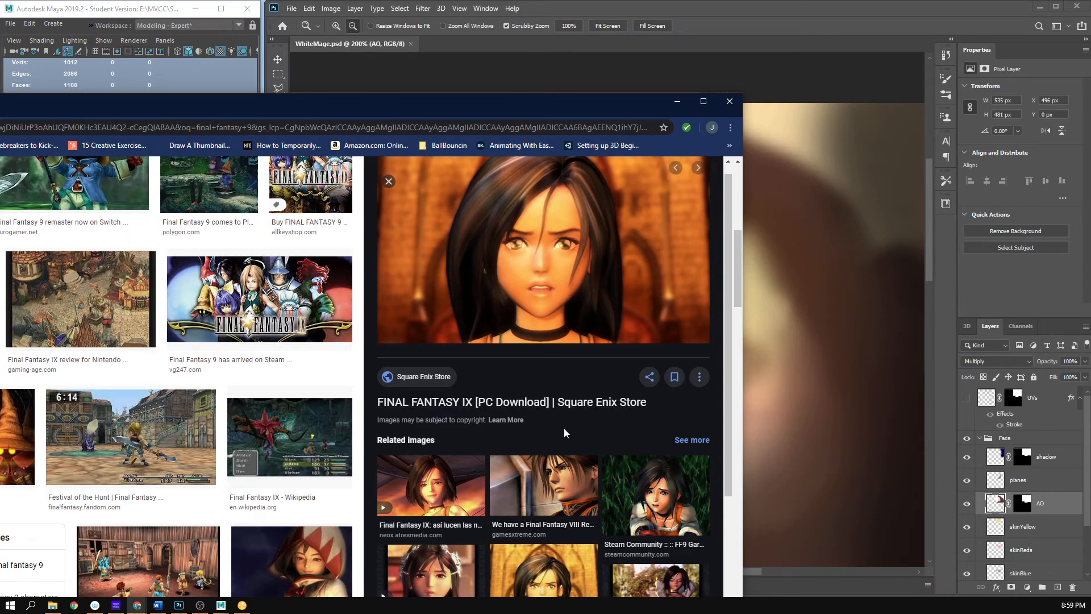
{"action": "scroll", "coordinate": [557, 449], "scroll_direction": "down", "scroll_amount": 1}
{"action": "left_click", "coordinate": [648, 537]}
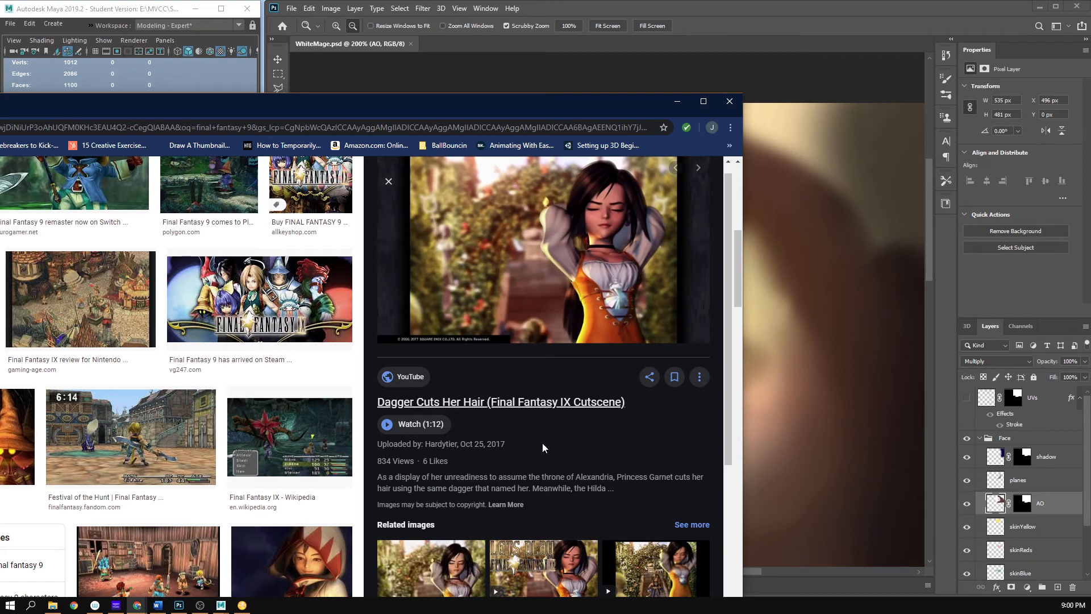
{"action": "scroll", "coordinate": [495, 486], "scroll_direction": "down", "scroll_amount": 5}
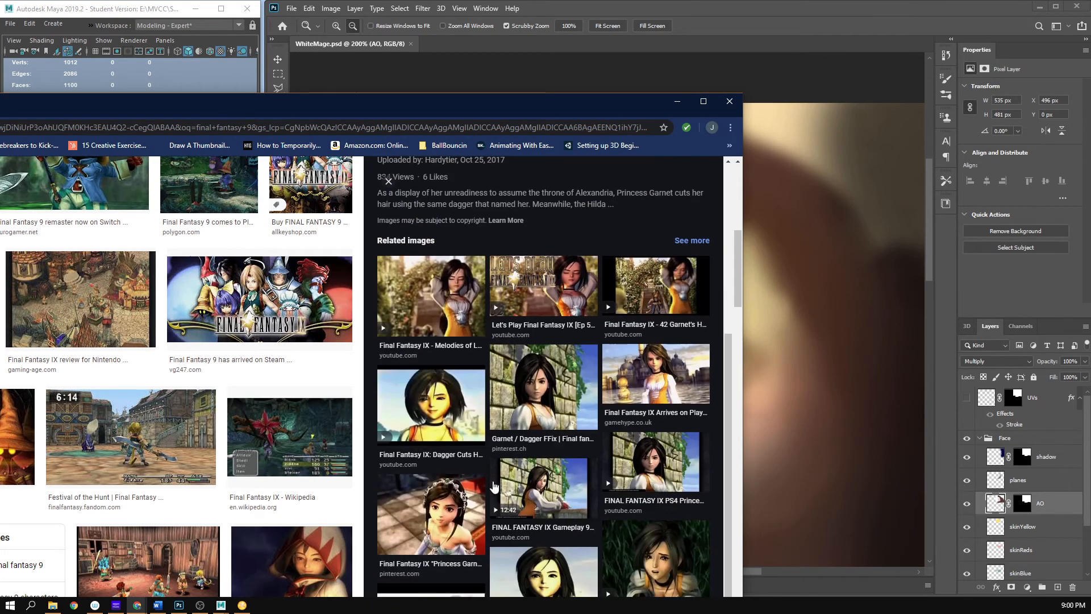
{"action": "left_click", "coordinate": [526, 420]}
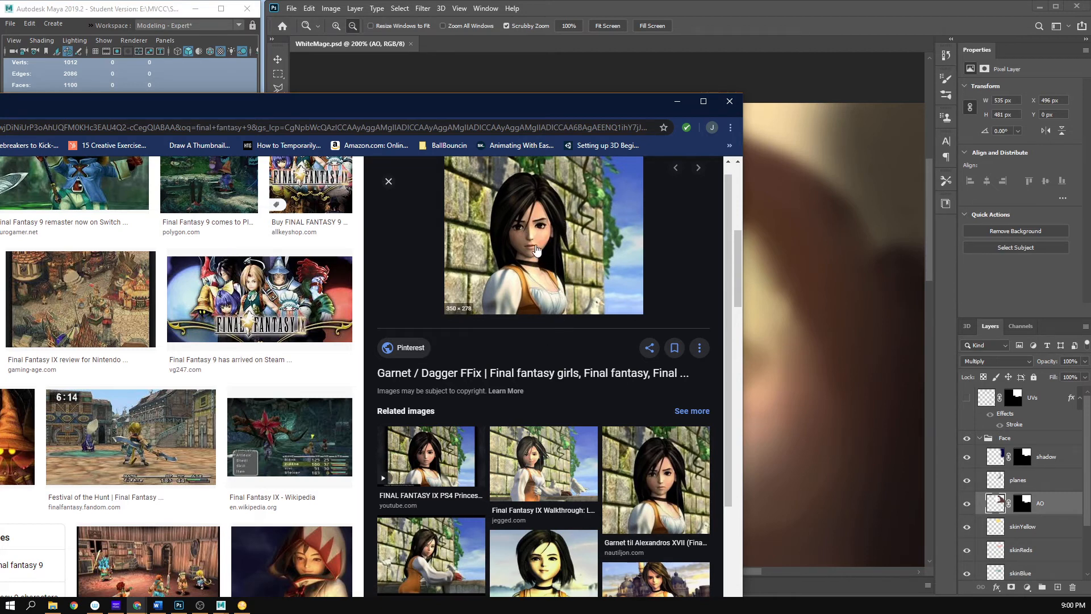
{"action": "left_click", "coordinate": [677, 101]}
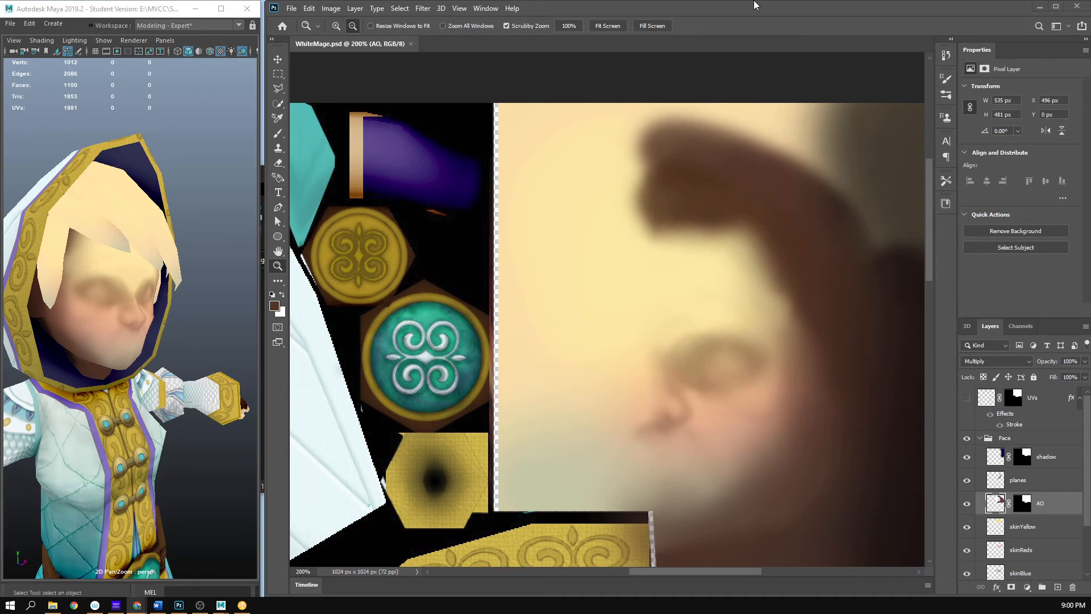
- Smudge the area below the nose on the AO layer, and set the Smudge tool's size to 32 px
{"action": "key", "text": "b"}
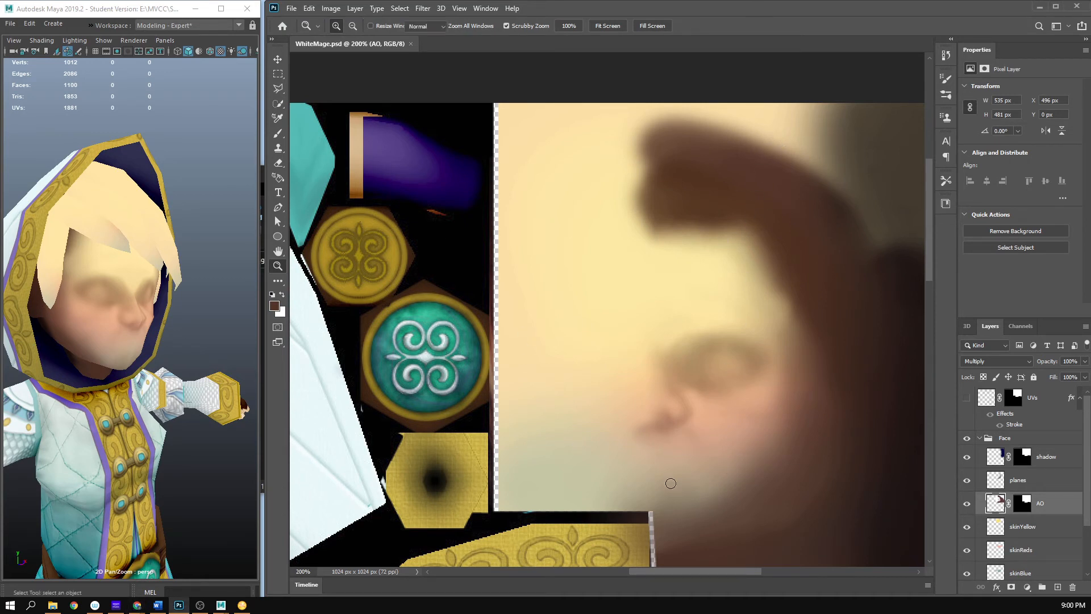
{"action": "left_click_drag", "start_coordinate": [671, 483], "coordinate": [656, 463]}
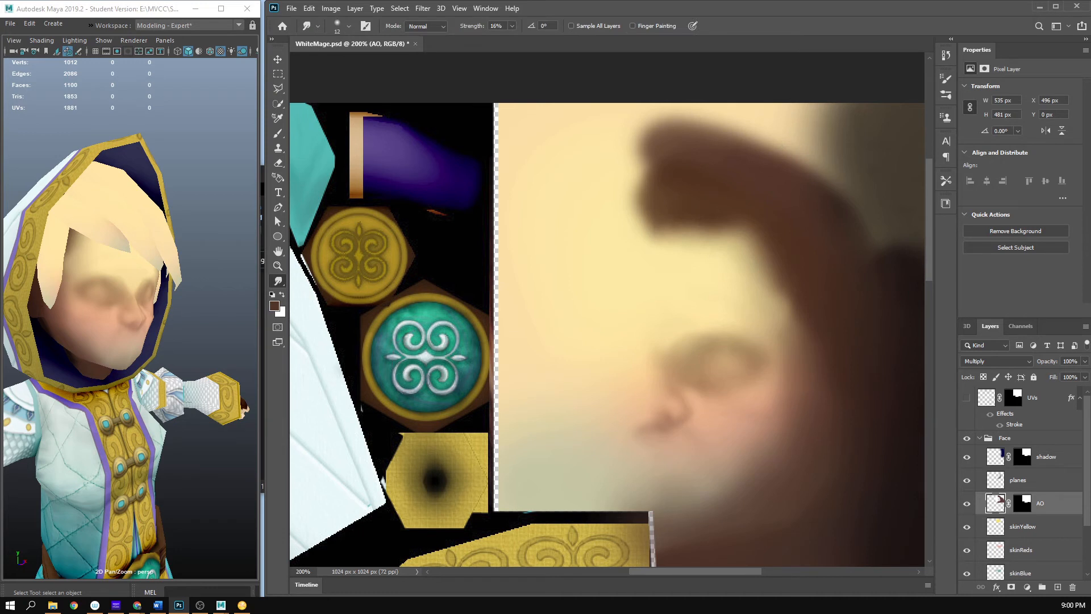
{"action": "key", "text": "alt+Tab"}
{"action": "right_click", "coordinate": [698, 424]}
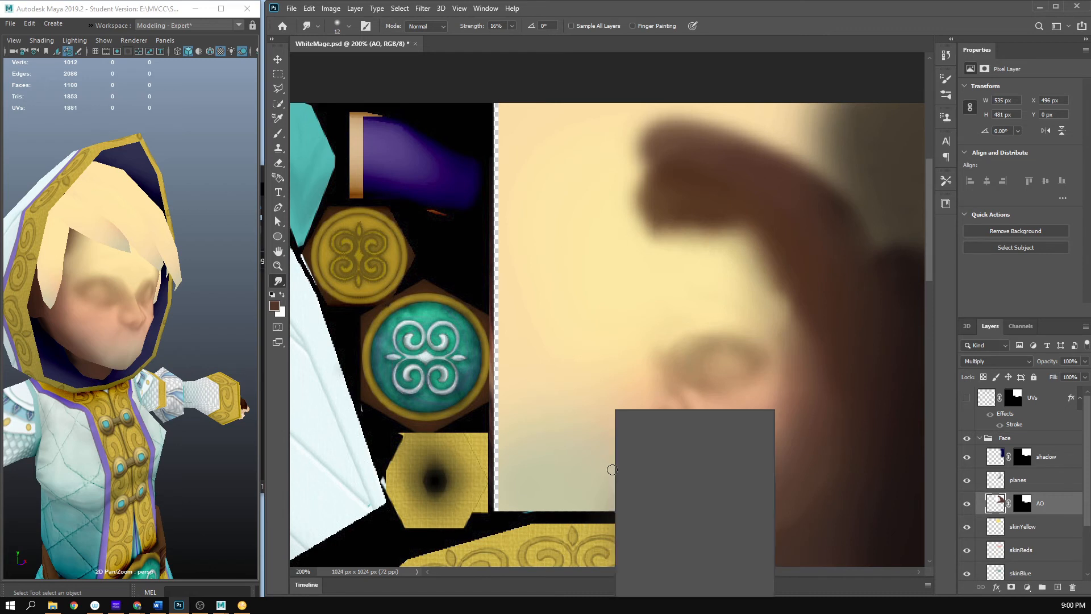
{"action": "left_click_drag", "start_coordinate": [683, 435], "coordinate": [684, 435]}
{"action": "left_click", "coordinate": [768, 22]}
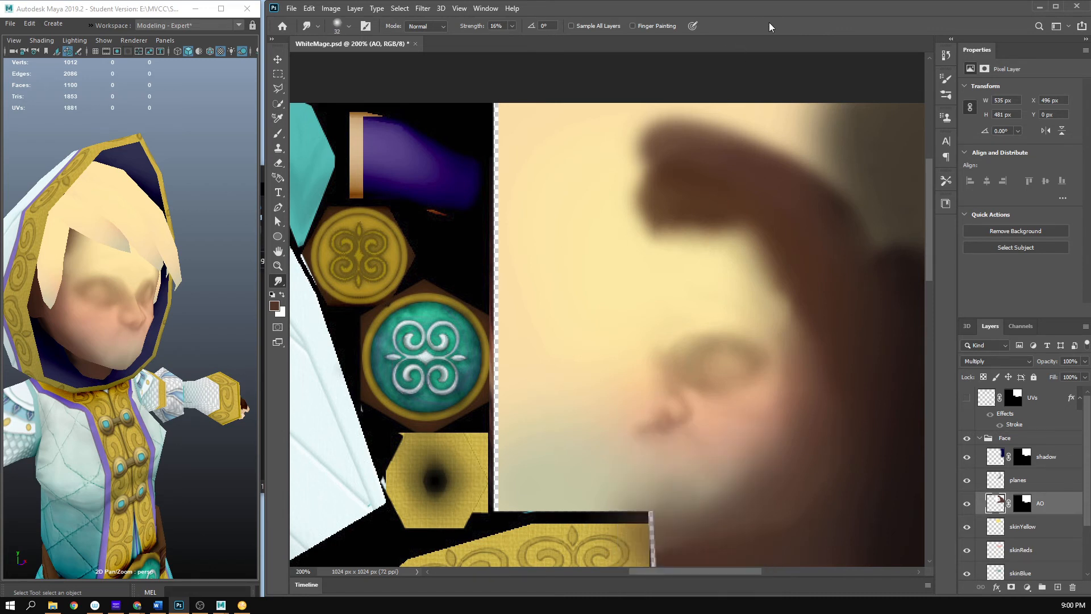
- Paint soft shadows for the mouth and under the lower lip with a 12 px brush at 6% opacity, and save to check them in Maya
{"action": "mouse_move", "coordinate": [677, 506]}
{"action": "left_mouse_down"}
{"action": "mouse_move", "coordinate": [675, 475]}
{"action": "mouse_move", "coordinate": [662, 495]}
{"action": "mouse_move", "coordinate": [688, 487]}
{"action": "mouse_move", "coordinate": [644, 505]}
{"action": "mouse_move", "coordinate": [682, 496]}
{"action": "mouse_move", "coordinate": [648, 496]}
{"action": "left_mouse_up"}
{"action": "key", "text": "b"}
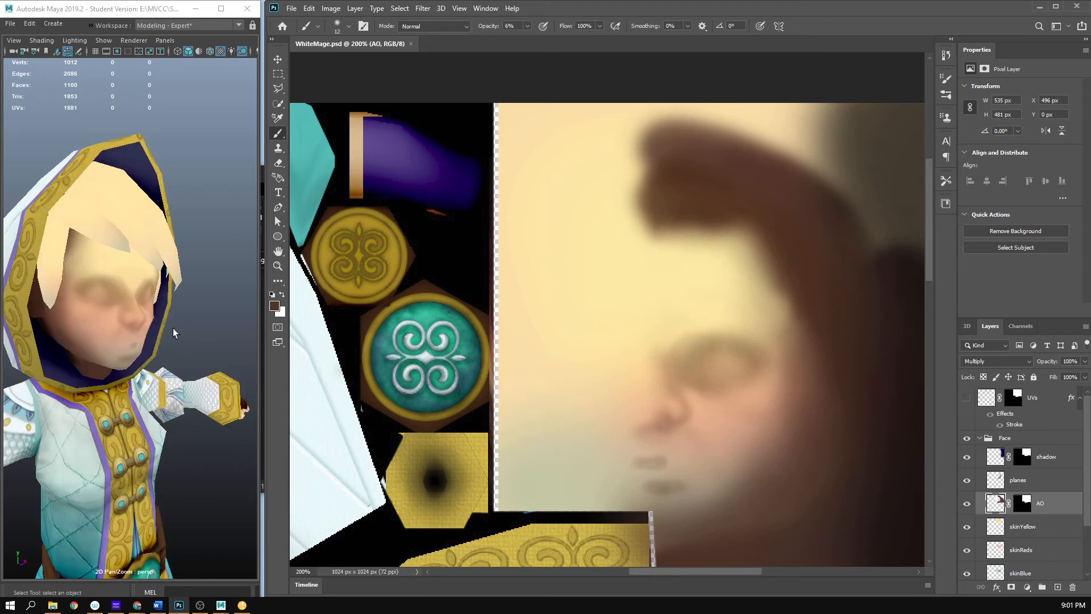
{"action": "left_click_drag", "start_coordinate": [173, 329], "coordinate": [179, 384]}
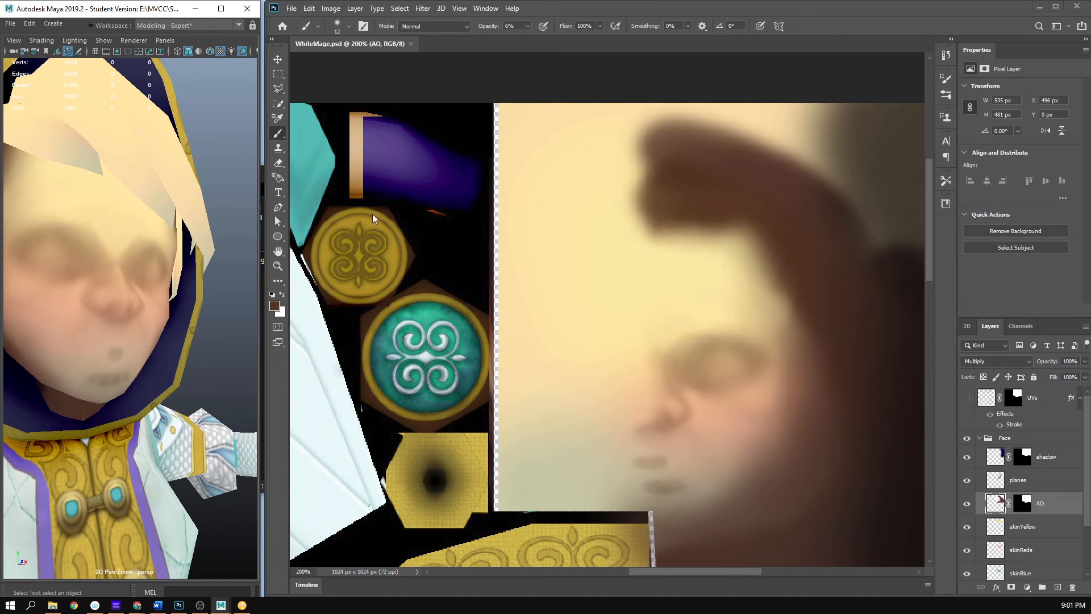
- Blend the mouth and lower lip shadows with the Smudge tool at 32 px and 16% strength, and save to check the face in Maya
{"action": "left_click", "coordinate": [279, 282]}
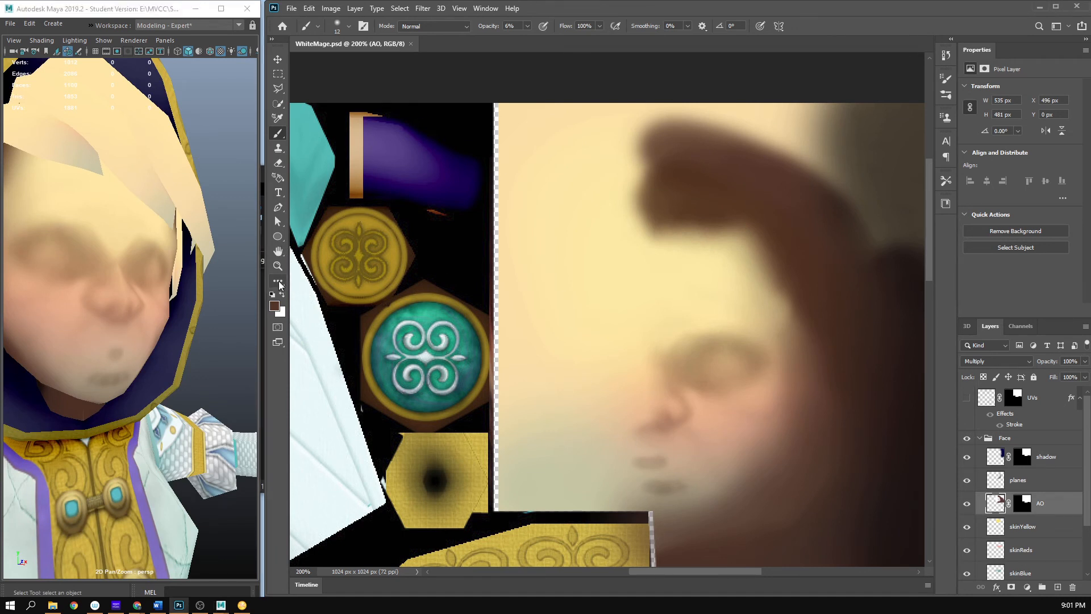
{"action": "left_click", "coordinate": [278, 281]}
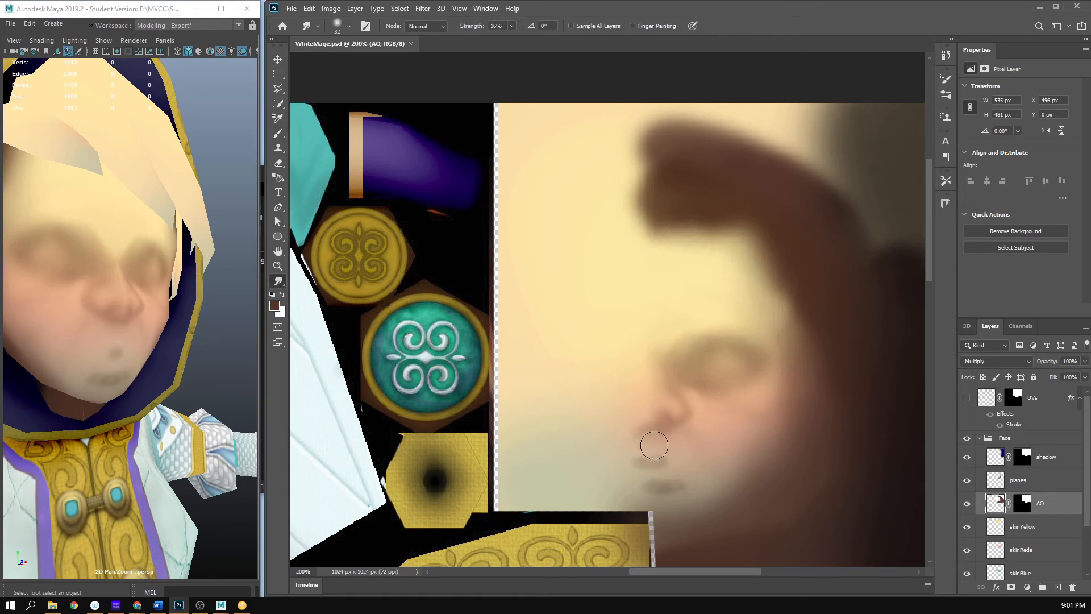
{"action": "mouse_move", "coordinate": [687, 496]}
{"action": "left_mouse_down"}
{"action": "mouse_move", "coordinate": [659, 499]}
{"action": "mouse_move", "coordinate": [650, 492]}
{"action": "mouse_move", "coordinate": [675, 485]}
{"action": "mouse_move", "coordinate": [643, 490]}
{"action": "mouse_move", "coordinate": [657, 480]}
{"action": "mouse_move", "coordinate": [653, 493]}
{"action": "mouse_move", "coordinate": [679, 485]}
{"action": "mouse_move", "coordinate": [631, 491]}
{"action": "mouse_move", "coordinate": [679, 503]}
{"action": "left_mouse_up"}
{"action": "key", "text": "ctrl+s"}
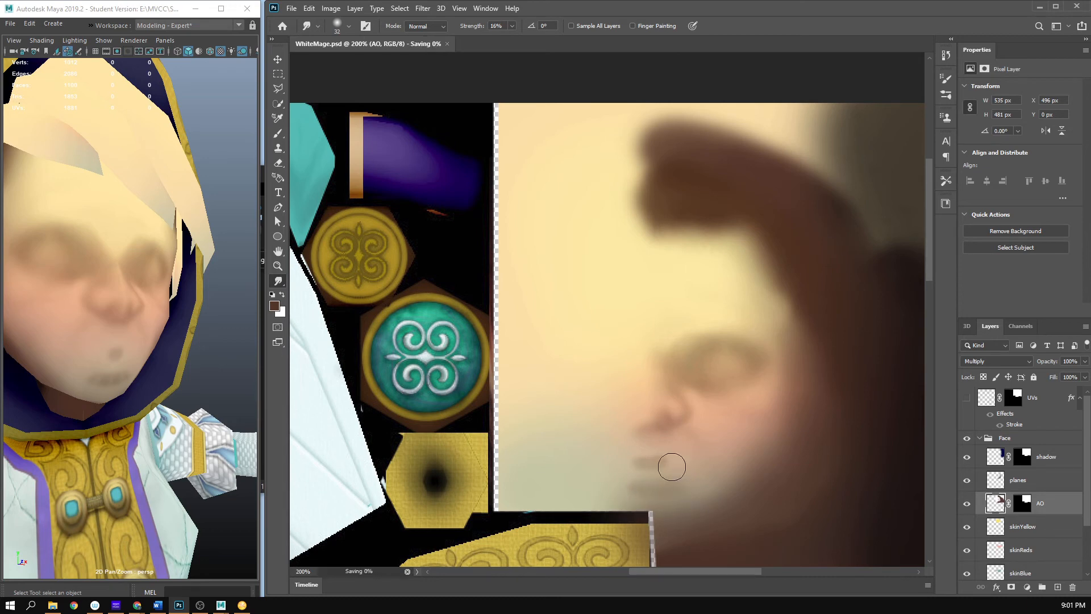
{"action": "mouse_move", "coordinate": [198, 321]}
{"action": "left_mouse_down"}
{"action": "mouse_move", "coordinate": [118, 300]}
{"action": "mouse_move", "coordinate": [76, 312]}
{"action": "mouse_move", "coordinate": [113, 317]}
{"action": "mouse_move", "coordinate": [178, 369]}
{"action": "left_mouse_up"}
{"action": "left_click", "coordinate": [675, 448]}
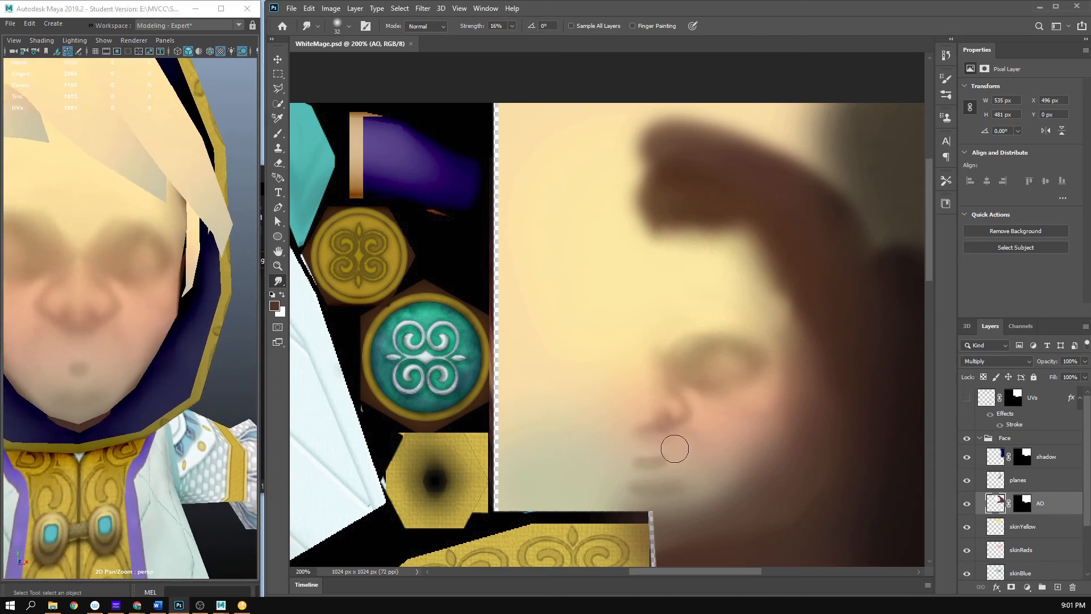
- Show the UVs layer as a wireframe guide over the mouth area and lower its opacity to 7%
{"action": "left_click", "coordinate": [967, 397]}
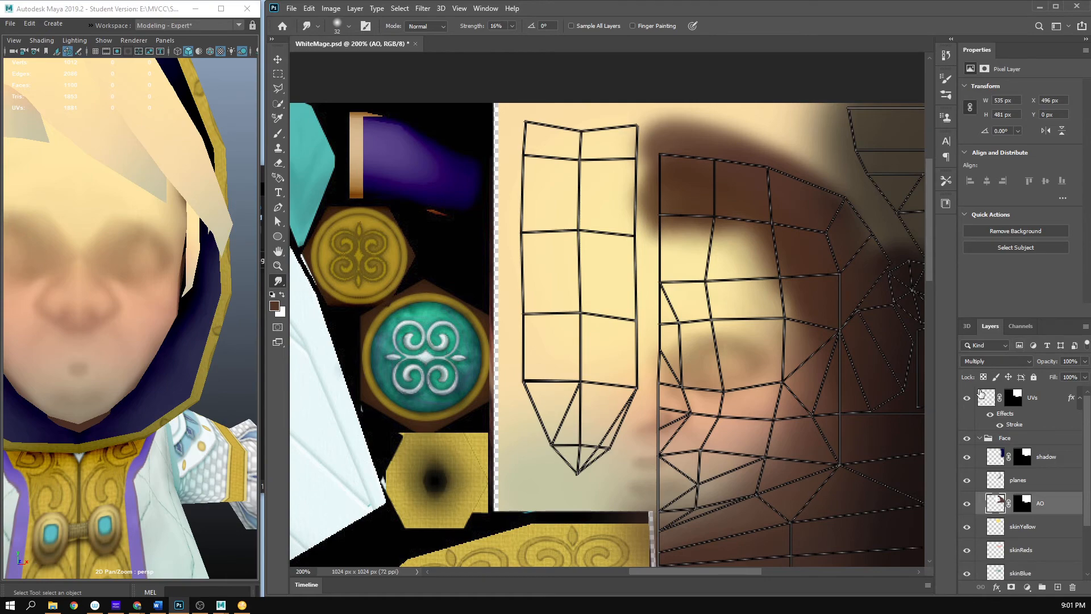
{"action": "key", "text": "z"}
{"action": "mouse_move", "coordinate": [631, 534]}
{"action": "left_mouse_down"}
{"action": "mouse_move", "coordinate": [738, 377]}
{"action": "mouse_move", "coordinate": [772, 382]}
{"action": "left_mouse_up"}
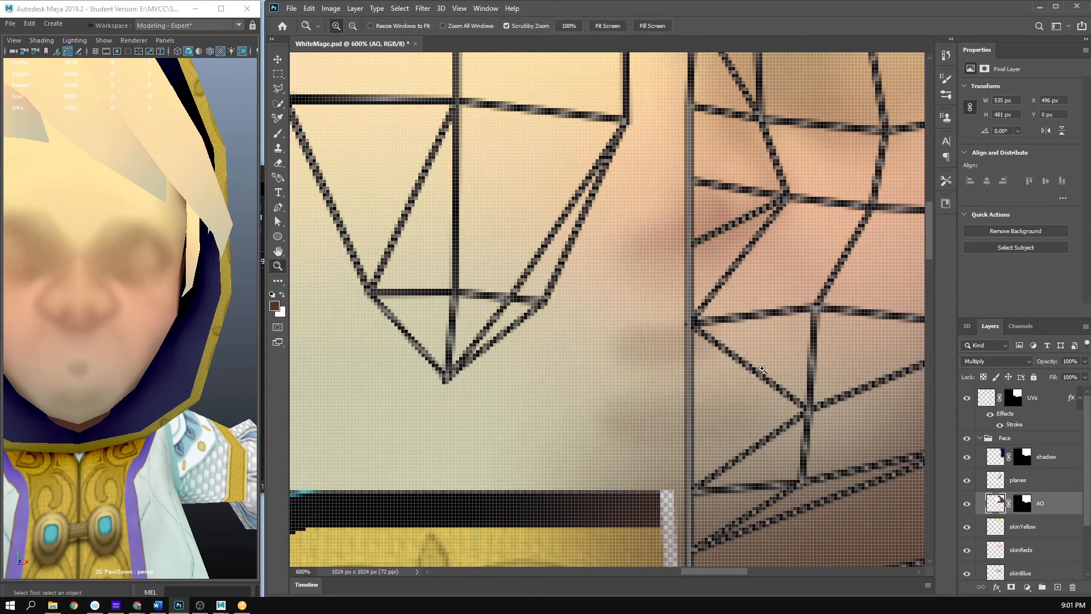
{"action": "left_click_drag", "start_coordinate": [731, 335], "coordinate": [721, 346]}
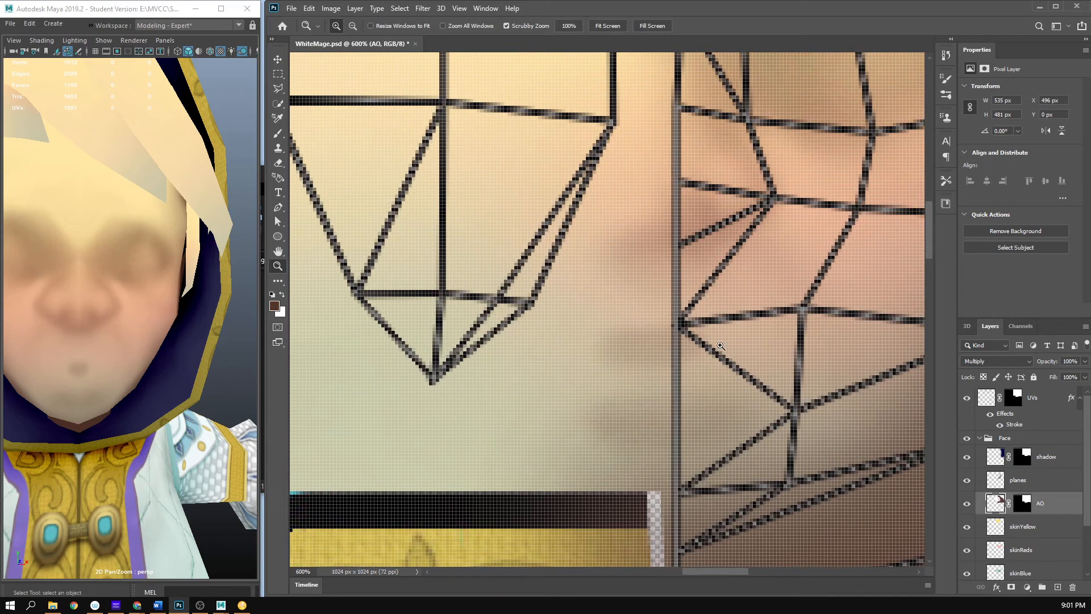
{"action": "left_click", "coordinate": [966, 398]}
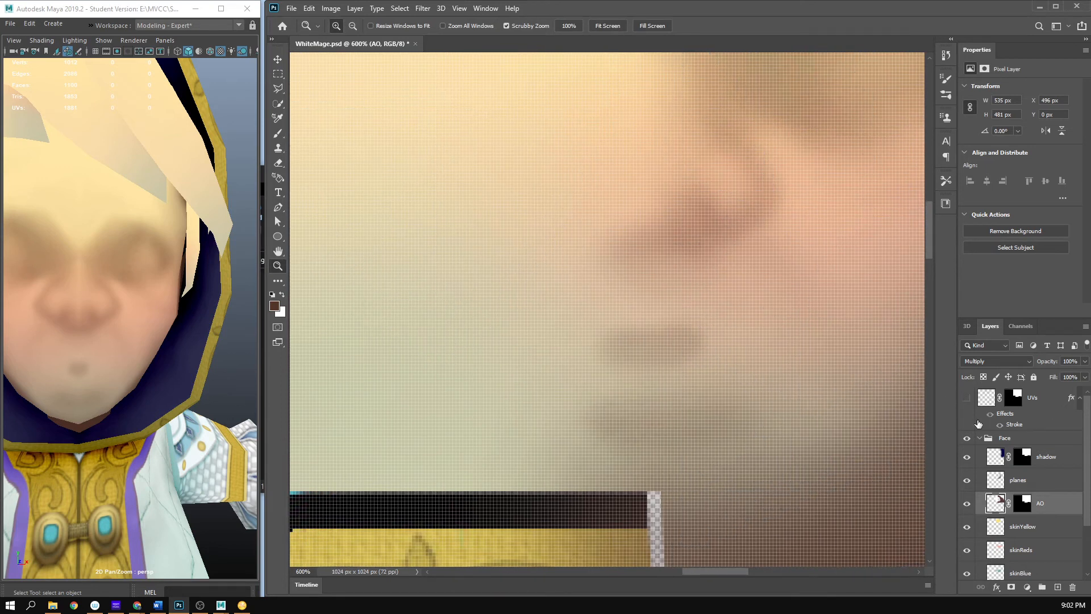
{"action": "left_click", "coordinate": [967, 397]}
{"action": "left_click", "coordinate": [1085, 360]}
{"action": "mouse_move", "coordinate": [1084, 374]}
{"action": "left_mouse_down"}
{"action": "mouse_move", "coordinate": [1035, 376]}
{"action": "mouse_move", "coordinate": [1084, 375]}
{"action": "left_mouse_up"}
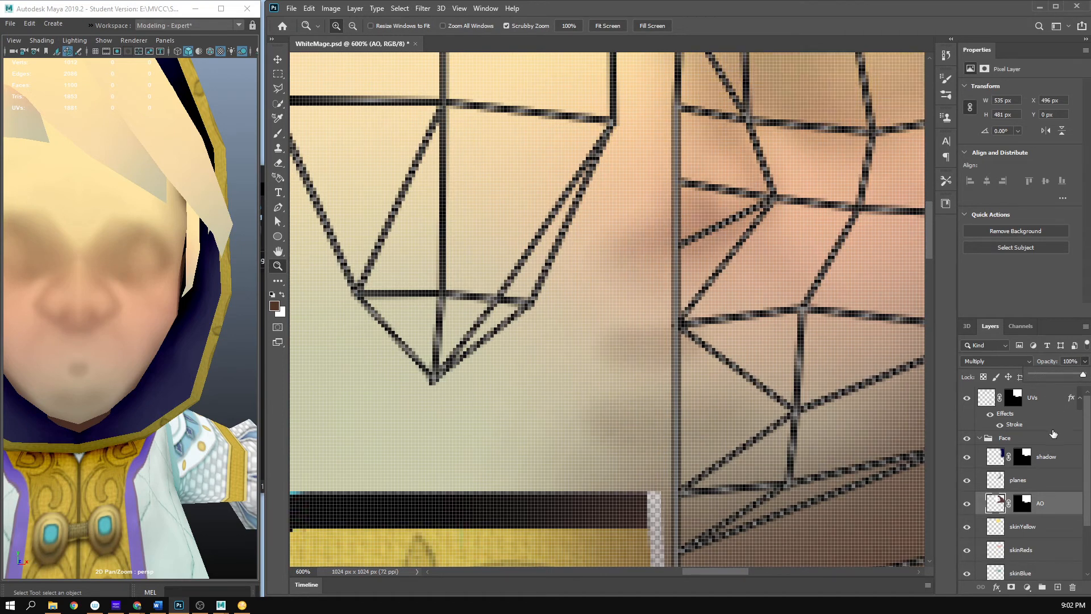
{"action": "left_click", "coordinate": [1040, 410]}
{"action": "left_click", "coordinate": [1085, 362]}
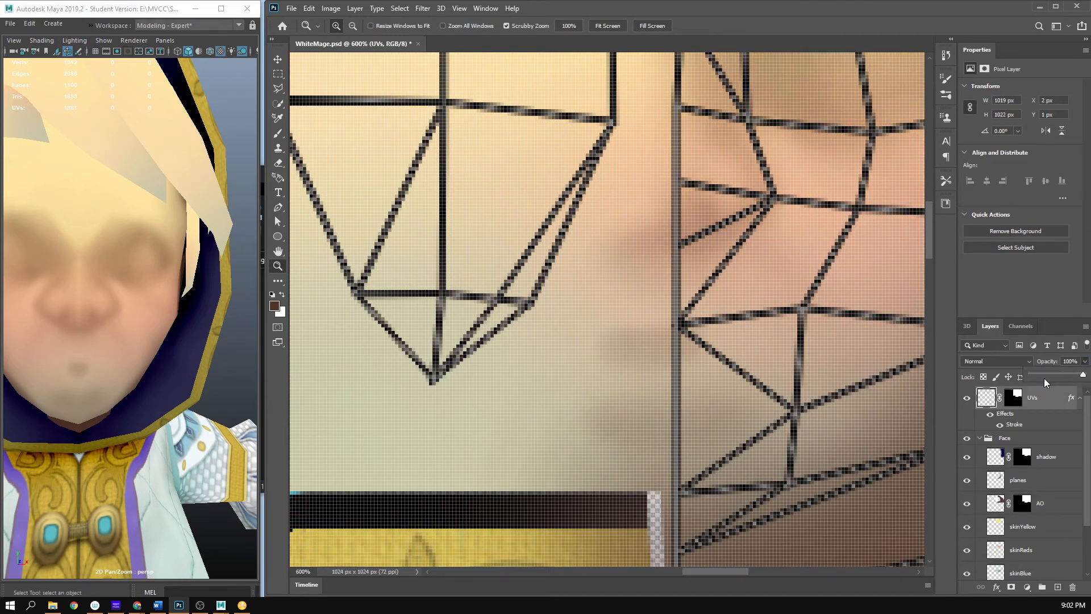
{"action": "left_click_drag", "start_coordinate": [1044, 377], "coordinate": [1038, 376]}
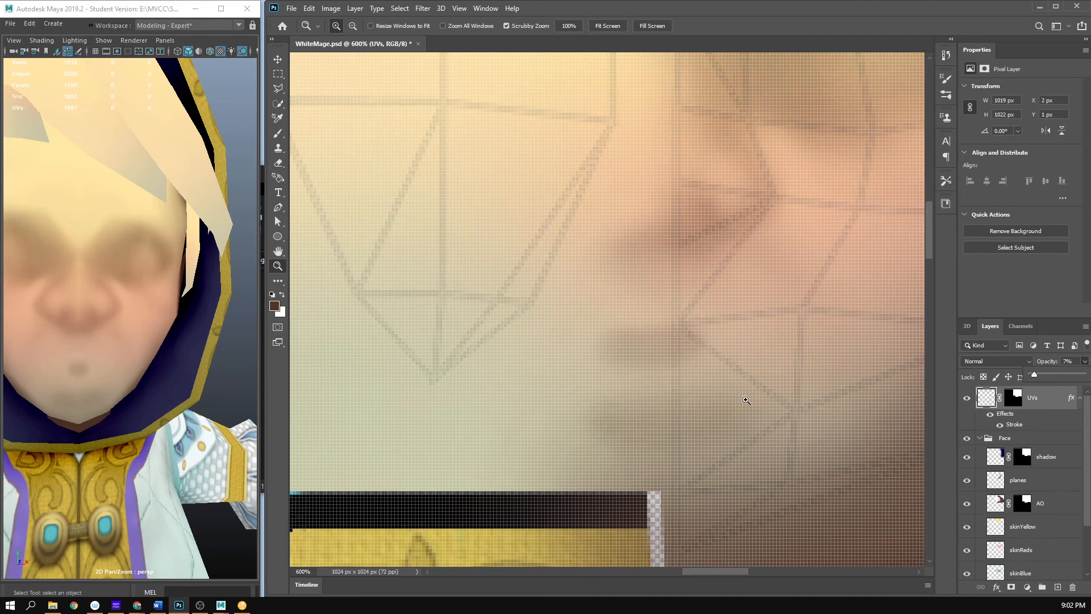
{"action": "left_click", "coordinate": [817, 5]}
- Paint the mouth corner, mouth line and the fold beside the nose on the planes layer with a 12 px brush at 6% opacity
{"action": "left_click", "coordinate": [667, 301]}
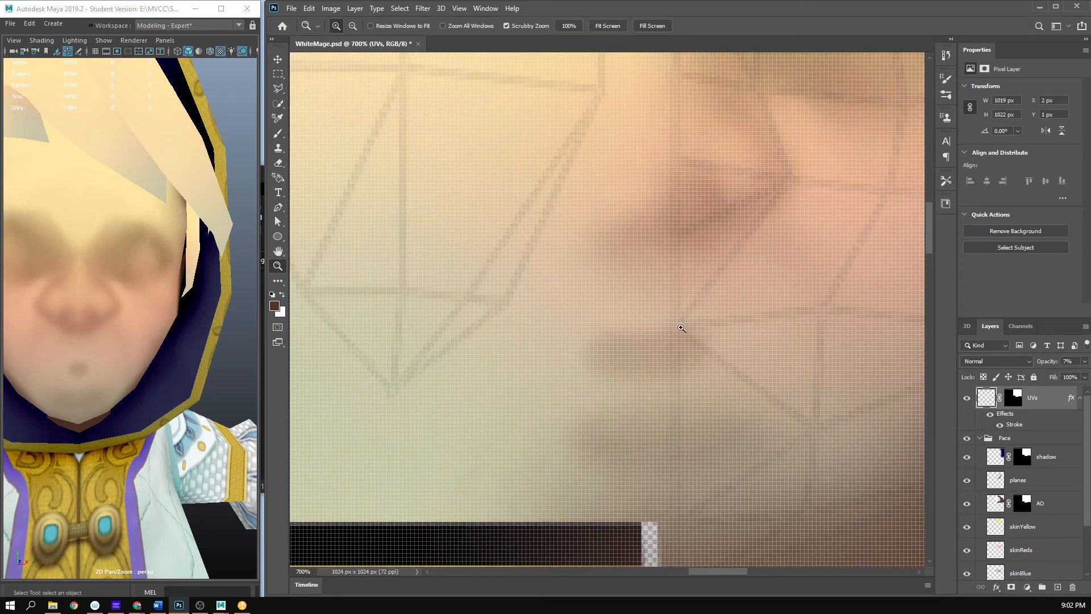
{"action": "left_click", "coordinate": [659, 307]}
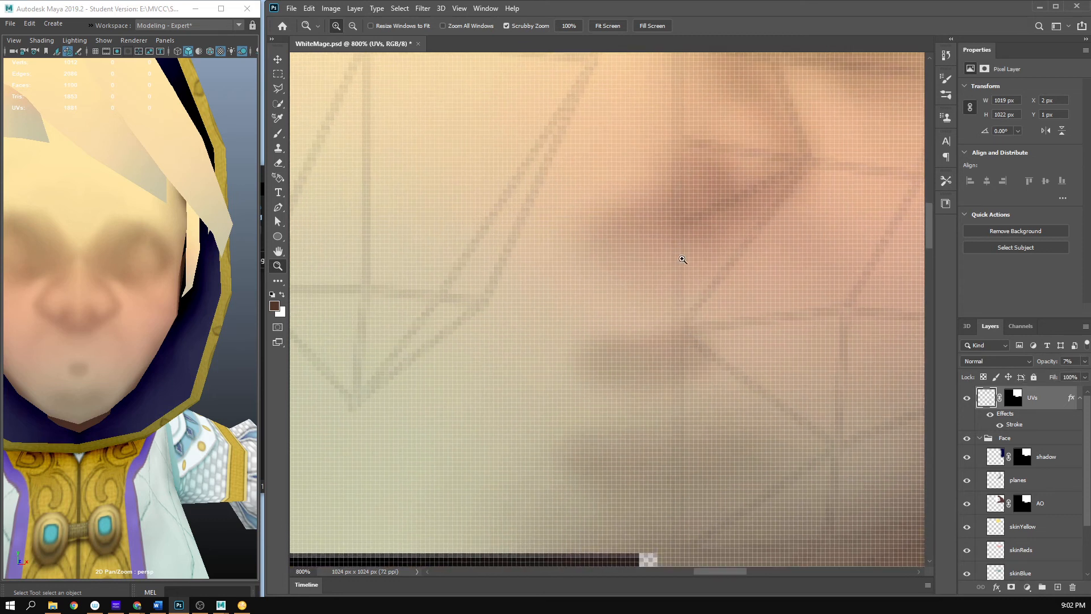
{"action": "key", "text": "b"}
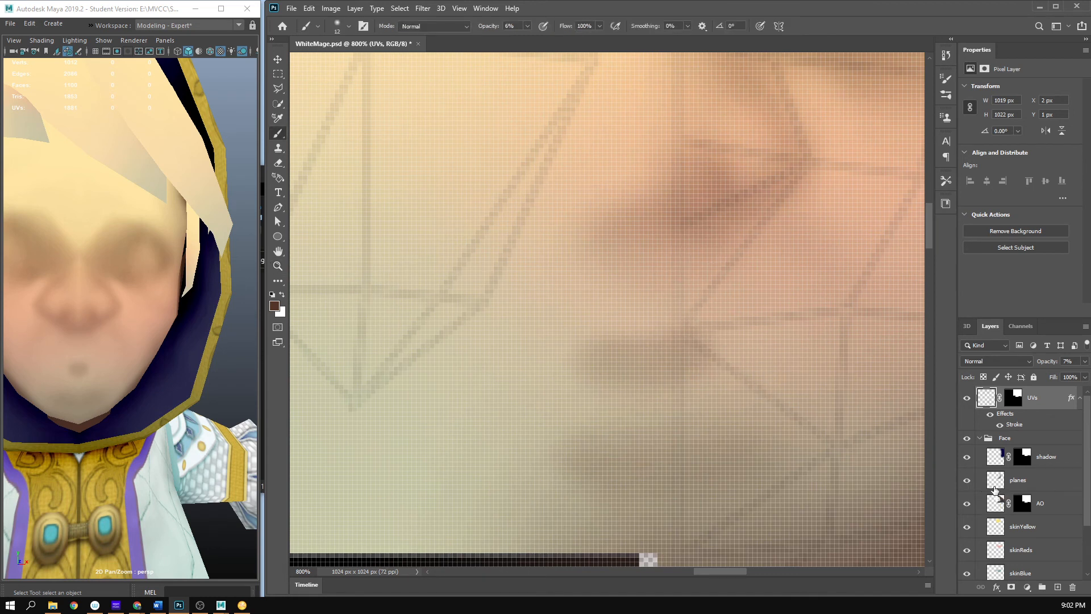
{"action": "left_click", "coordinate": [993, 500]}
{"action": "left_click", "coordinate": [1002, 486]}
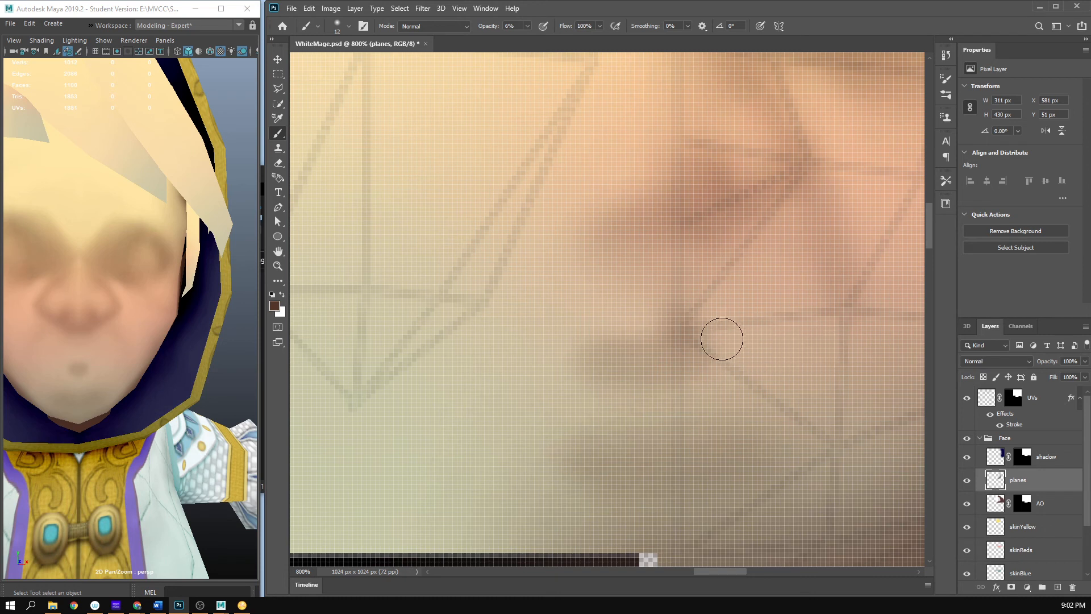
{"action": "mouse_move", "coordinate": [708, 338]}
{"action": "left_mouse_down"}
{"action": "mouse_move", "coordinate": [706, 313]}
{"action": "mouse_move", "coordinate": [796, 350]}
{"action": "mouse_move", "coordinate": [708, 326]}
{"action": "mouse_move", "coordinate": [751, 346]}
{"action": "left_mouse_up"}
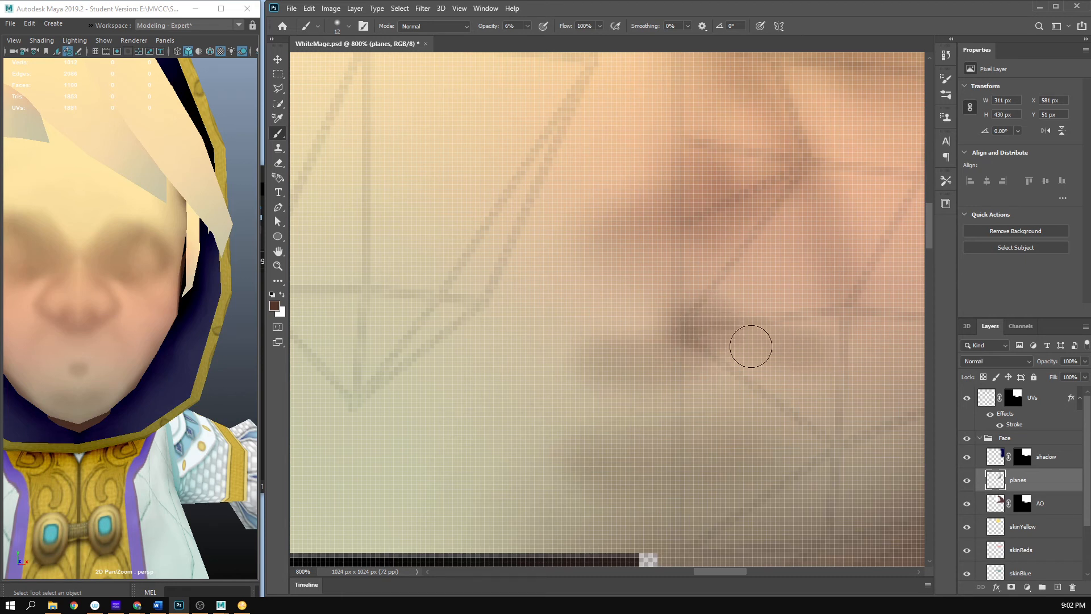
- Hide the UVs layer, save the texture, and check the mouth and nose fold from an angle on the Maya model
{"action": "left_click", "coordinate": [967, 398]}
{"action": "key", "text": "ctrl+s"}
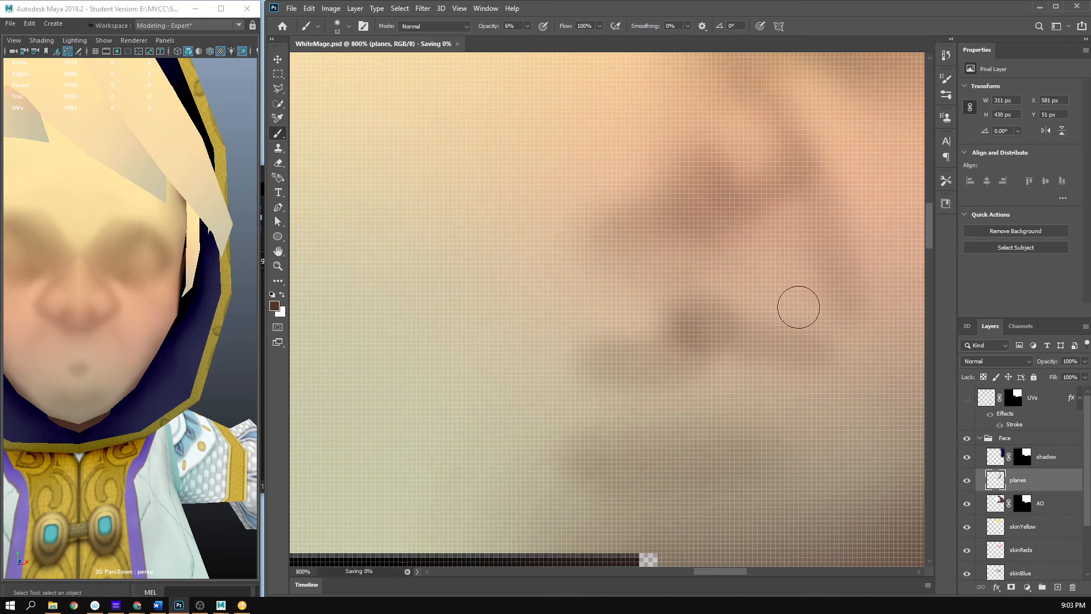
{"action": "left_click_drag", "start_coordinate": [224, 346], "coordinate": [184, 358]}
{"action": "key", "text": "space"}
{"action": "left_click_drag", "start_coordinate": [807, 223], "coordinate": [652, 301]}
{"action": "key", "text": "z"}
{"action": "left_click", "coordinate": [767, 217]}
{"action": "key", "text": "space"}
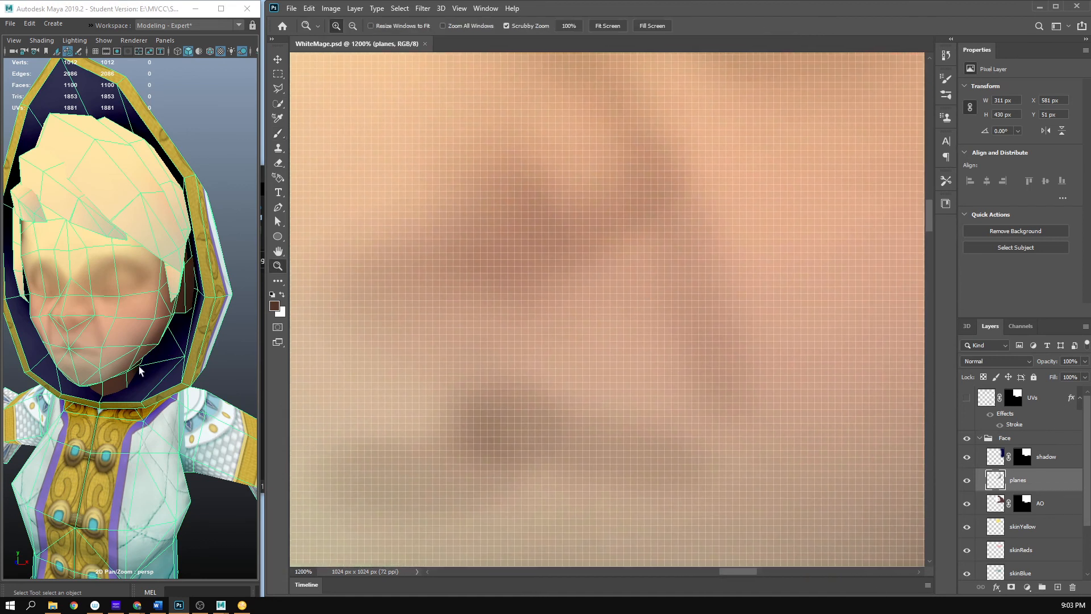
{"action": "left_click", "coordinate": [240, 210]}
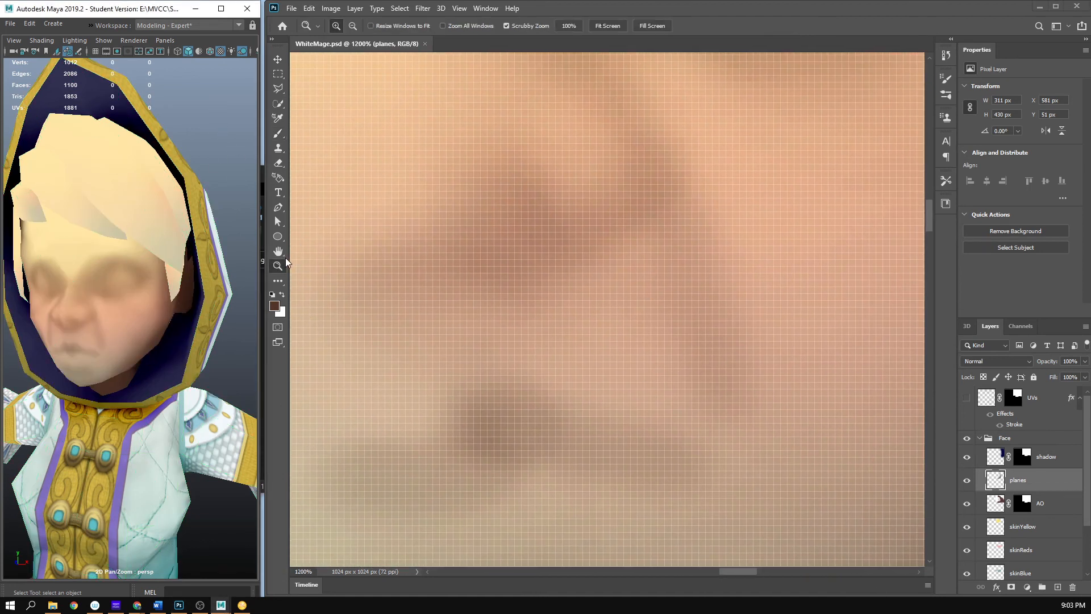
- Soften the fold beside the nose on the planes layer with the Smudge tool at 32 px and 16% strength
{"action": "left_click", "coordinate": [283, 277]}
{"action": "left_click", "coordinate": [278, 281]}
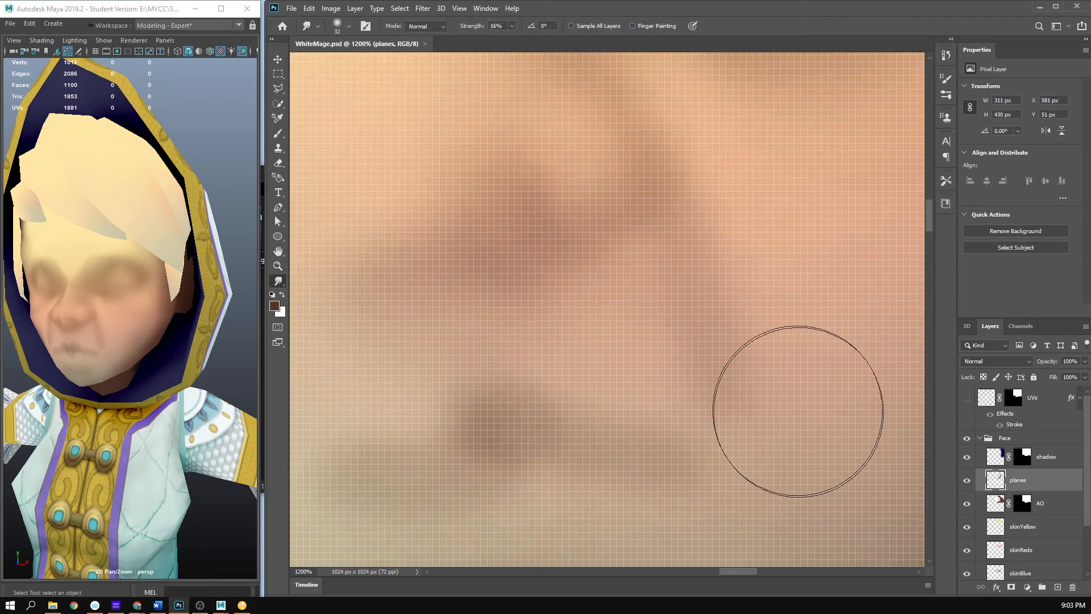
{"action": "key", "text": "z"}
{"action": "left_click", "coordinate": [629, 390], "text": "alt"}
{"action": "left_click", "coordinate": [629, 389], "text": "alt"}
{"action": "left_click", "coordinate": [629, 389], "text": "alt"}
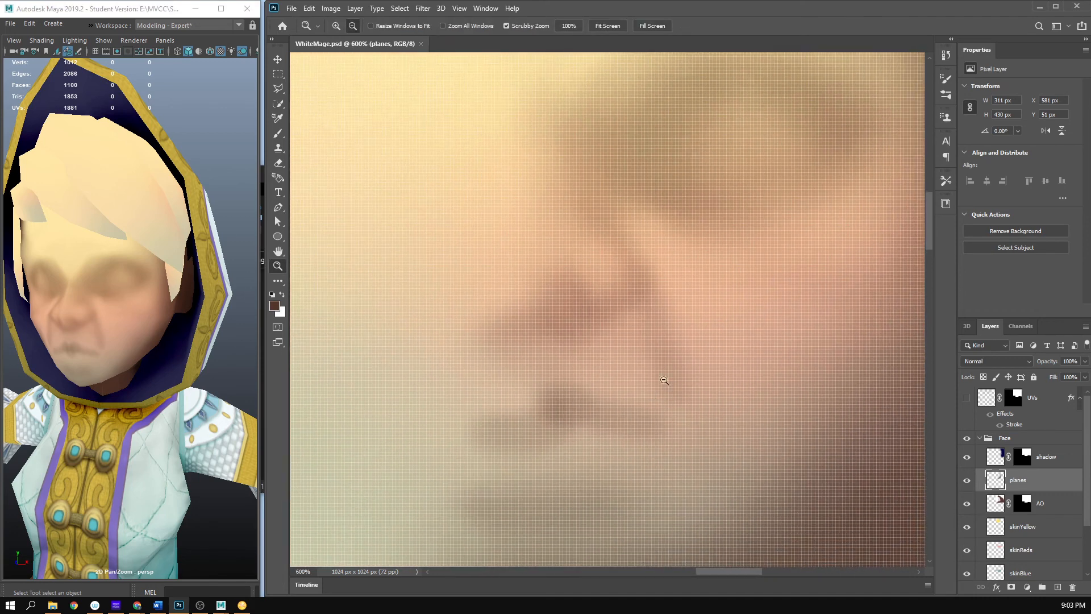
{"action": "left_click", "coordinate": [631, 390], "text": "alt"}
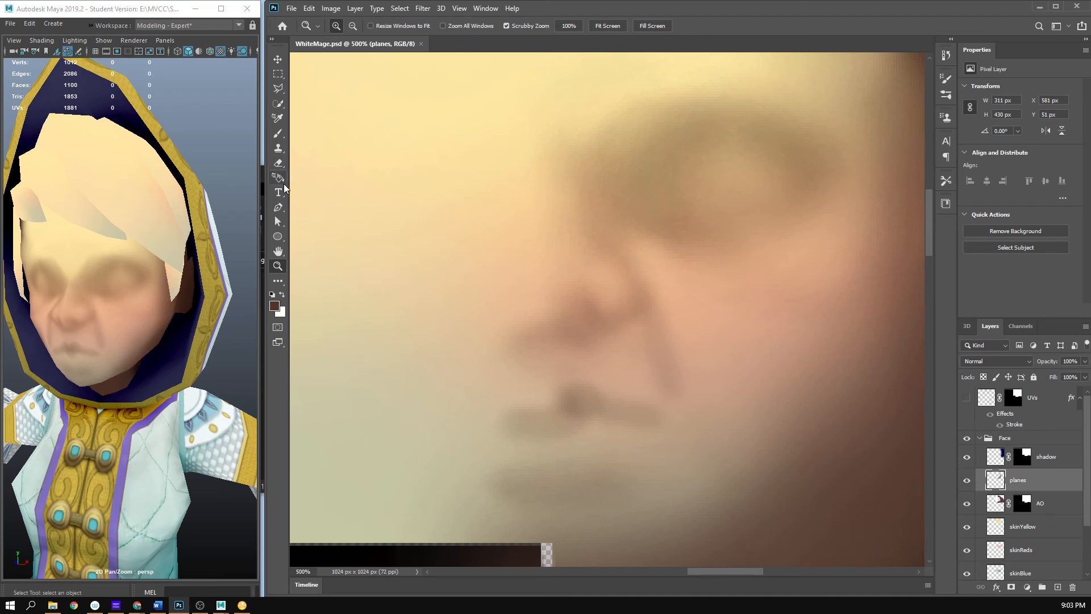
{"action": "key", "text": "r"}
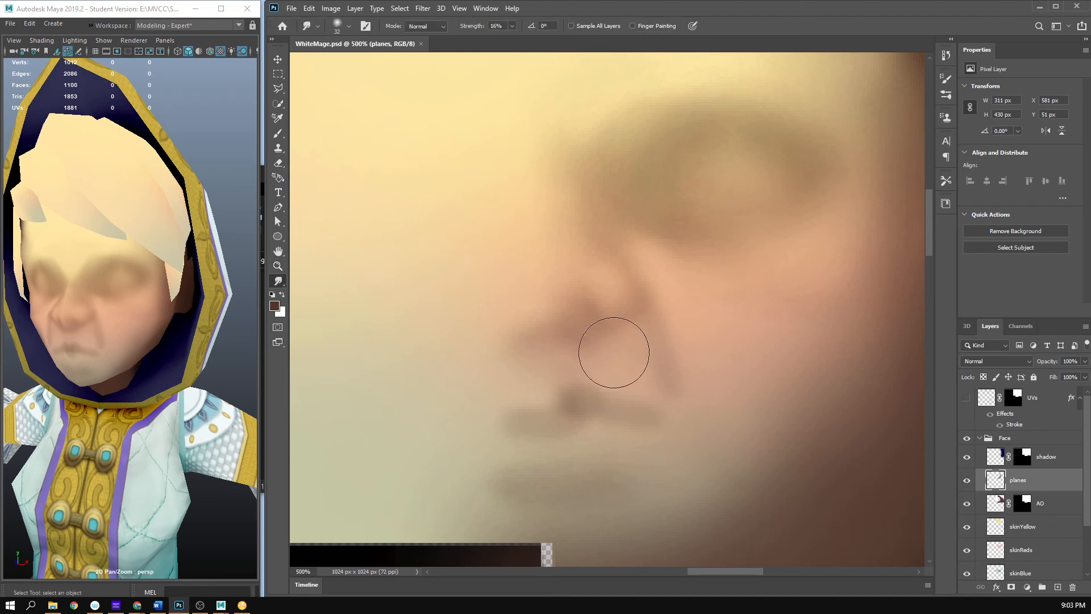
{"action": "left_click_drag", "start_coordinate": [613, 352], "coordinate": [684, 354]}
- Refine the nose fold and mouth corner with a 14 px Smudge, then thin them with a 15 px eraser at 15% opacity
{"action": "key", "text": "bracketleft"}
{"action": "left_click_drag", "start_coordinate": [649, 339], "coordinate": [647, 338]}
{"action": "right_click", "coordinate": [647, 345]}
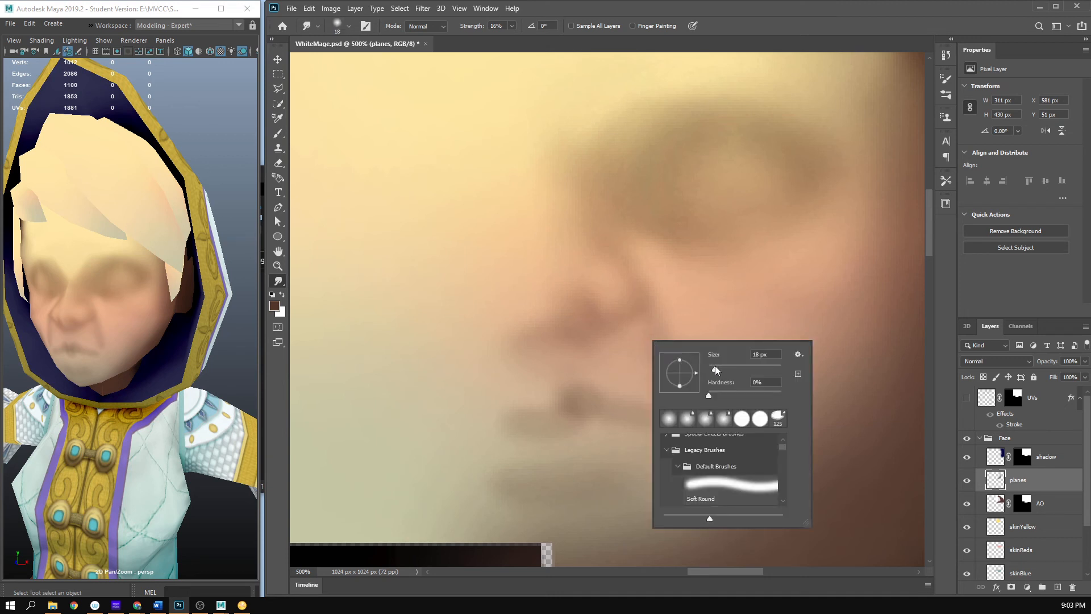
{"action": "left_click_drag", "start_coordinate": [715, 370], "coordinate": [713, 370]}
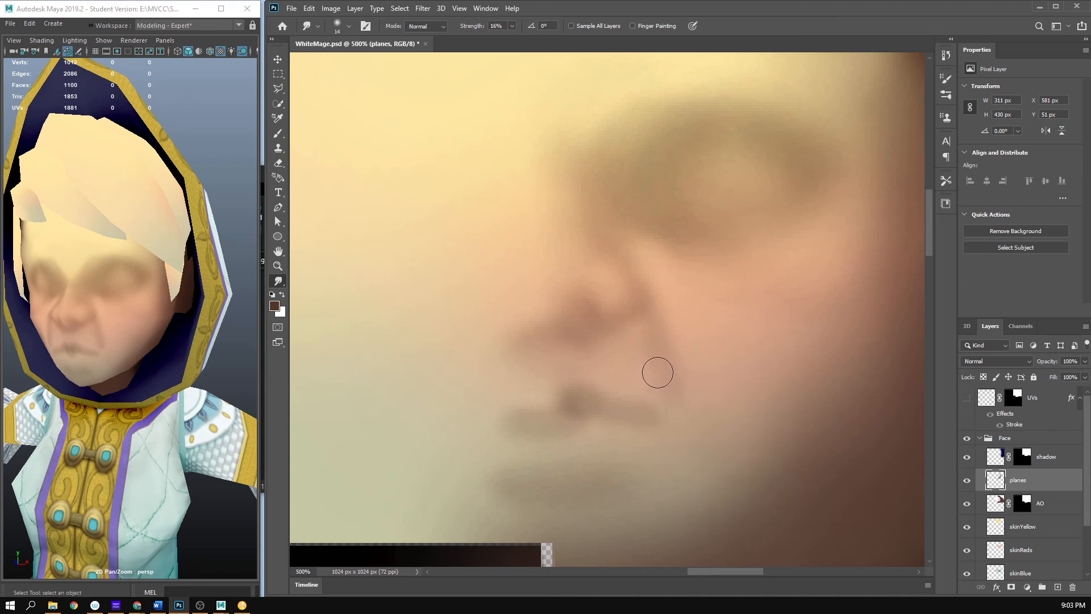
{"action": "key", "text": "e"}
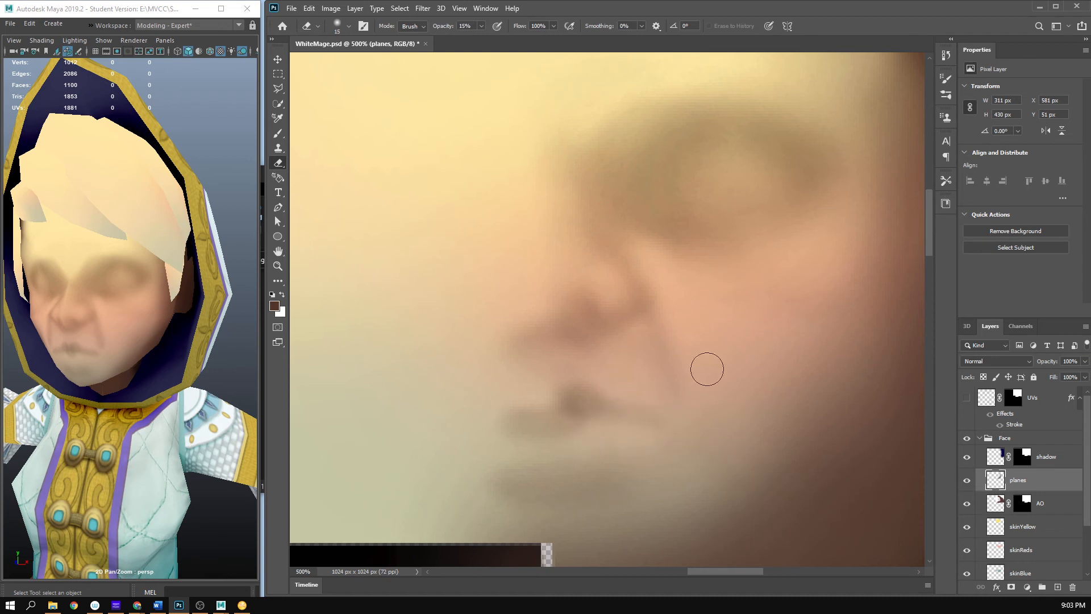
- Save the texture and check the thinned nose fold and mouth on the Maya model, close up and at an angle
{"action": "key", "text": "ctrl+s"}
{"action": "left_click", "coordinate": [236, 338]}
{"action": "scroll", "coordinate": [187, 341], "scroll_direction": "down", "scroll_amount": 4}
{"action": "mouse_move", "coordinate": [166, 342]}
{"action": "left_mouse_down"}
{"action": "mouse_move", "coordinate": [214, 332]}
{"action": "mouse_move", "coordinate": [216, 353]}
{"action": "mouse_move", "coordinate": [270, 352]}
{"action": "mouse_move", "coordinate": [149, 345]}
{"action": "left_mouse_up"}
{"action": "scroll", "coordinate": [212, 341], "scroll_direction": "up", "scroll_amount": 5}
{"action": "scroll", "coordinate": [211, 350], "scroll_direction": "down", "scroll_amount": 2}
{"action": "scroll", "coordinate": [141, 355], "scroll_direction": "up", "scroll_amount": 5}
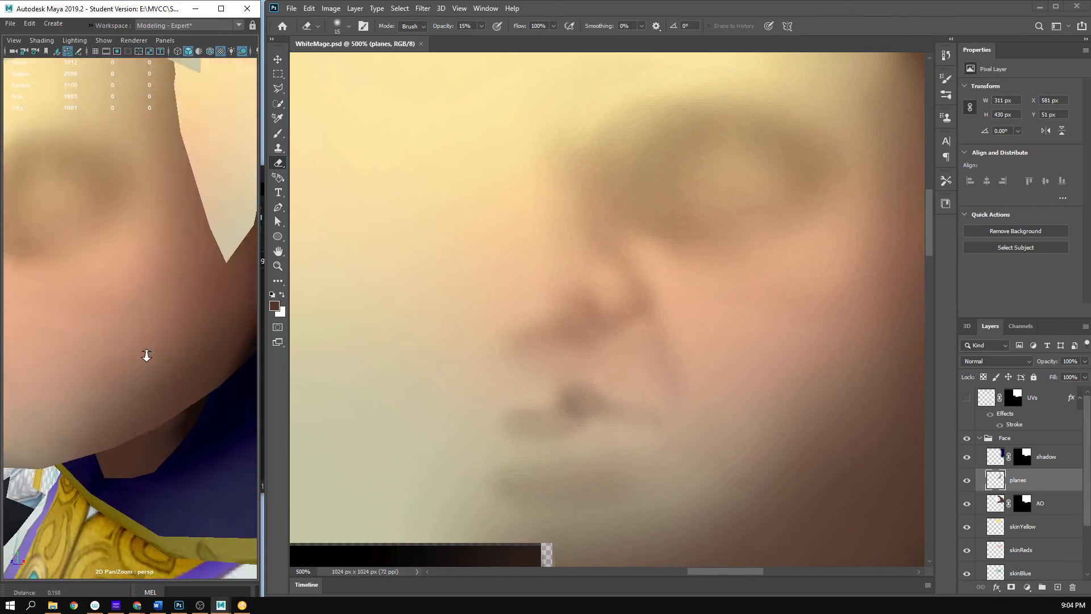
{"action": "scroll", "coordinate": [145, 355], "scroll_direction": "down", "scroll_amount": 5}
{"action": "left_click_drag", "start_coordinate": [142, 355], "coordinate": [173, 356]}
{"action": "key", "text": "b"}
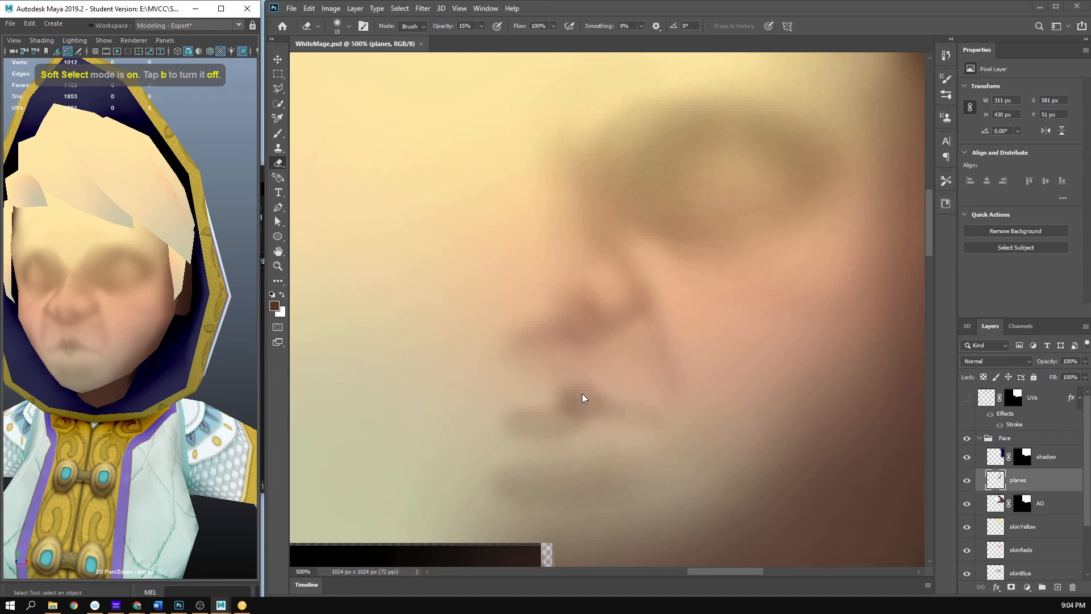
- Trim the mouth corner with a 6 px eraser at 15% opacity and darken the mouth line with a 12 px brush at 6%
{"action": "right_click", "coordinate": [633, 377]}
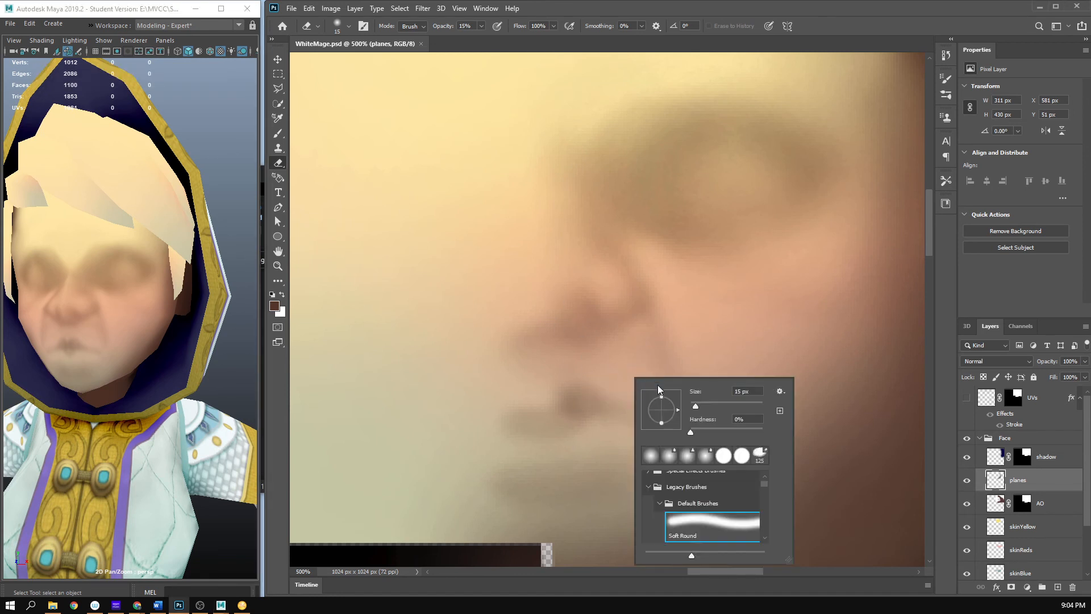
{"action": "left_click_drag", "start_coordinate": [694, 404], "coordinate": [693, 405]}
{"action": "left_click", "coordinate": [796, 28]}
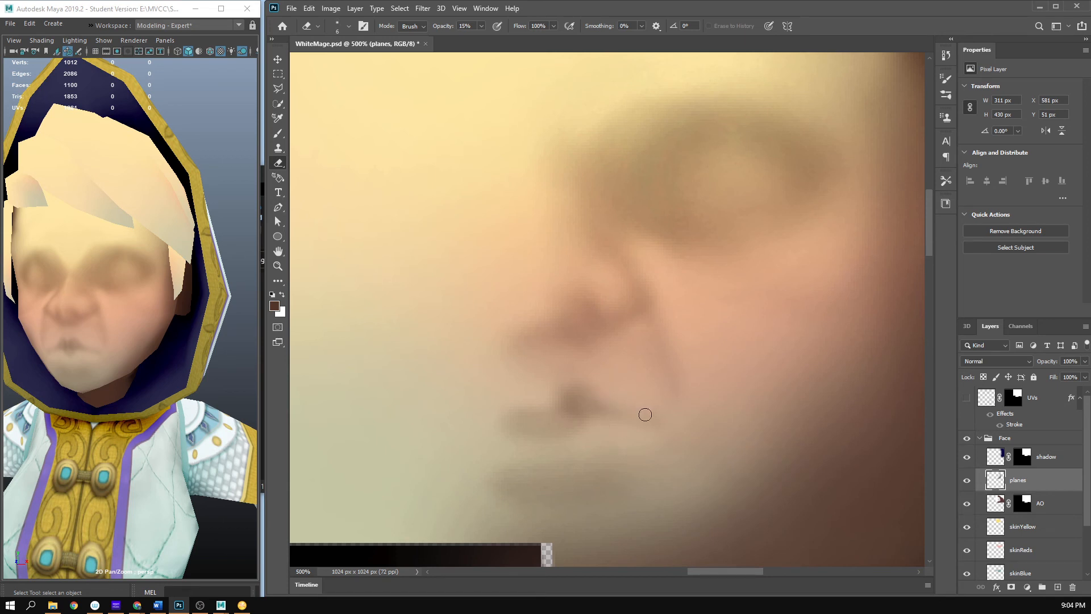
{"action": "key", "text": "b"}
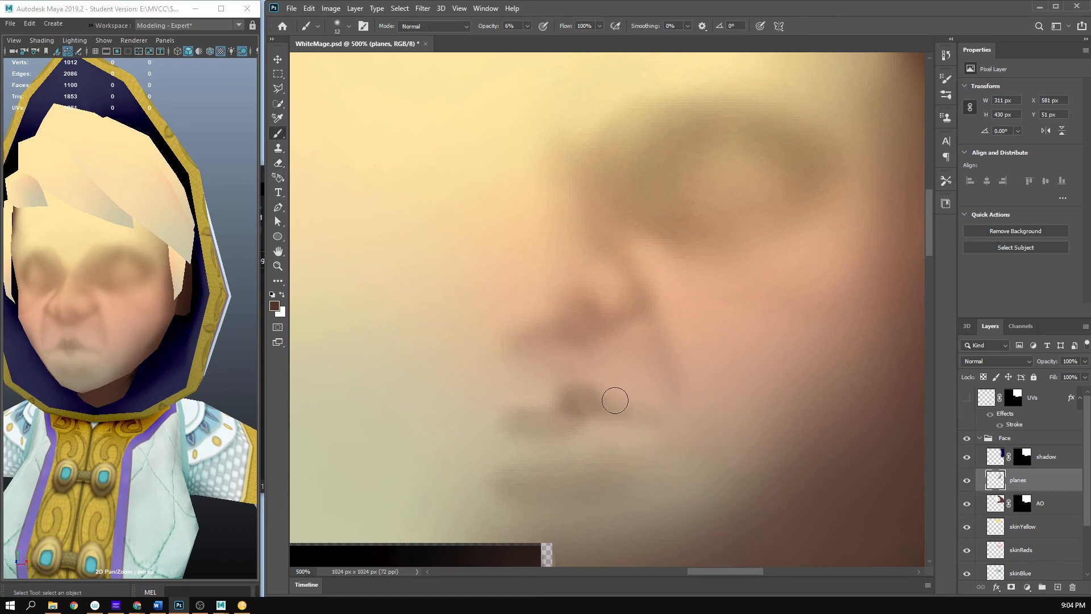
- Save the texture and check the mouth line on the Maya model from the front and from farther away
{"action": "key", "text": "ctrl+s"}
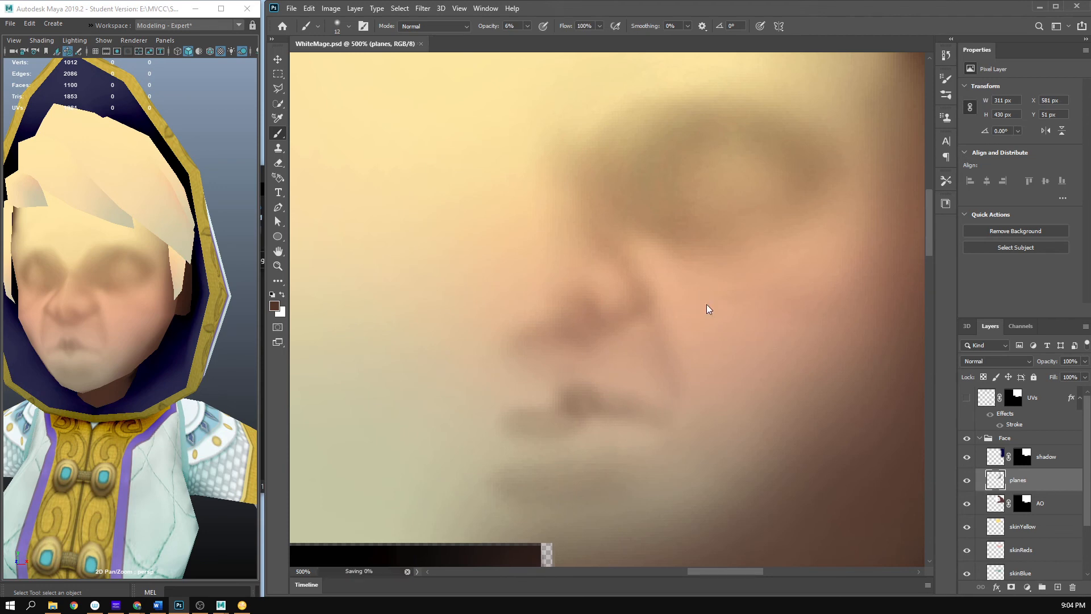
{"action": "left_click_drag", "start_coordinate": [200, 330], "coordinate": [217, 347]}
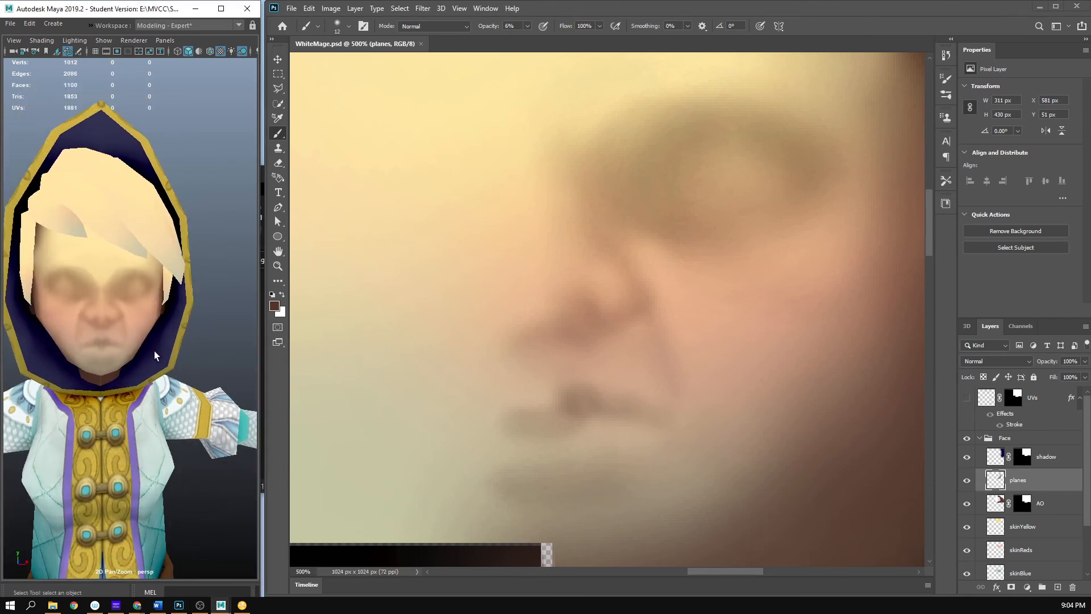
{"action": "scroll", "coordinate": [155, 350], "scroll_direction": "up", "scroll_amount": 3}
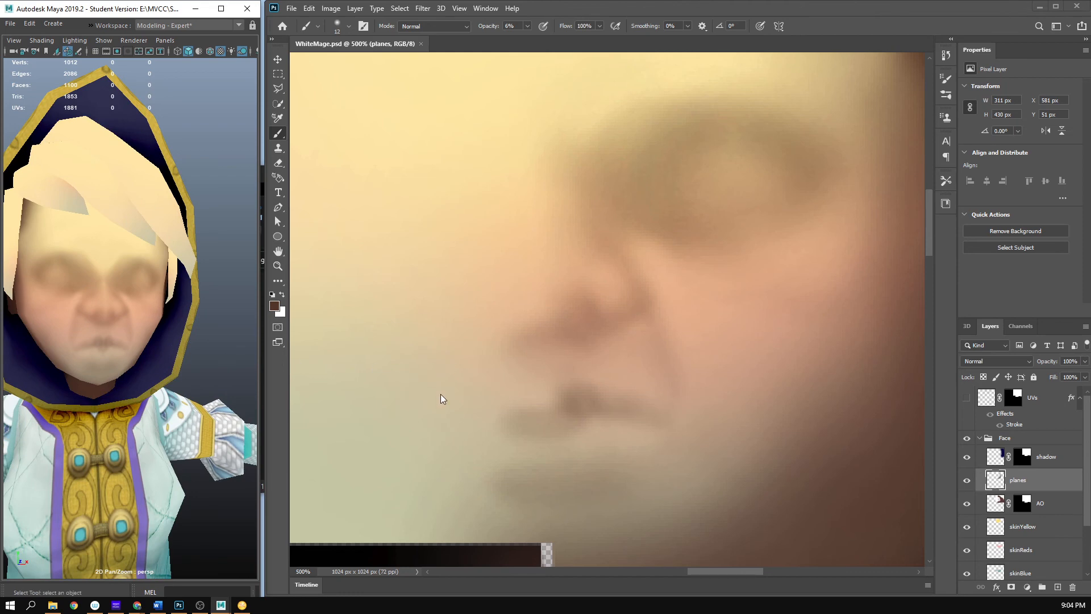
{"action": "left_click", "coordinate": [796, 6]}
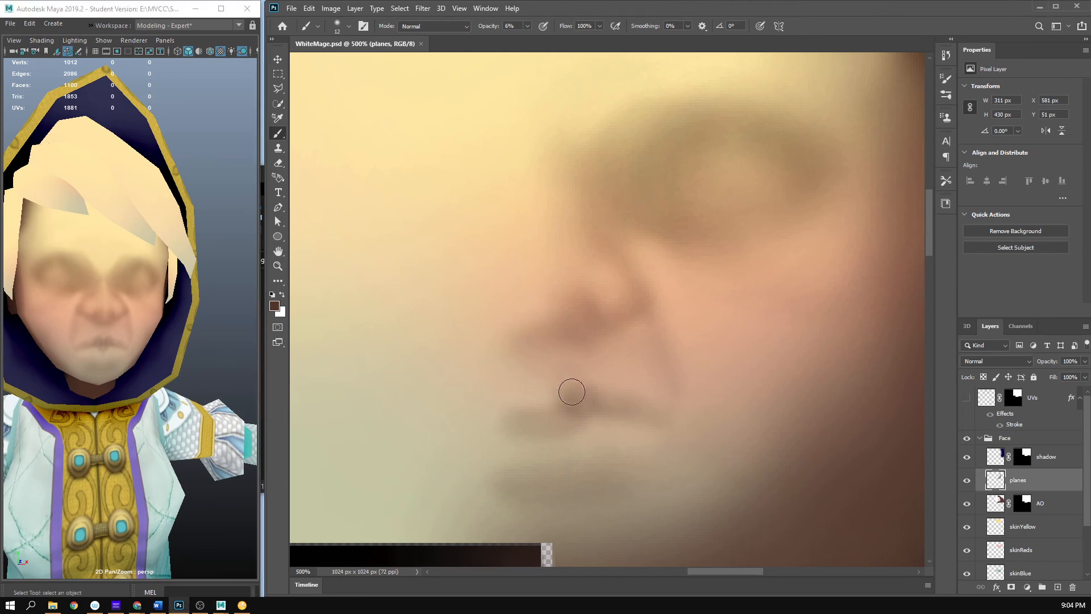
{"action": "scroll", "coordinate": [211, 359], "scroll_direction": "down", "scroll_amount": 2}
{"action": "left_click_drag", "start_coordinate": [211, 359], "coordinate": [234, 380]}
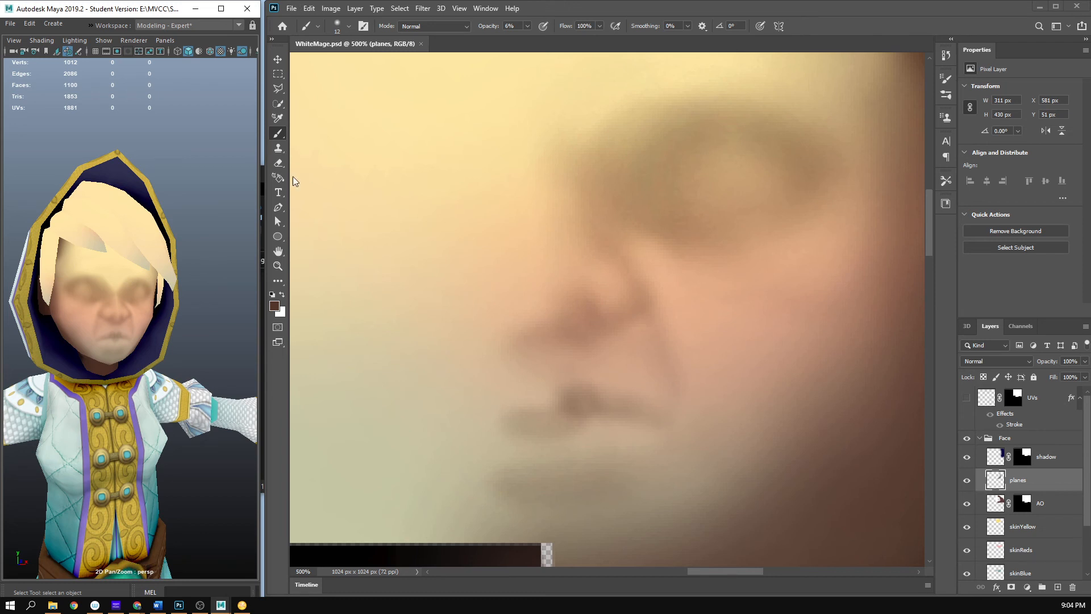
- Push the nose fold outward toward the cheek with the Smudge tool at 55 px and 93% strength, and save
{"action": "left_click", "coordinate": [279, 281]}
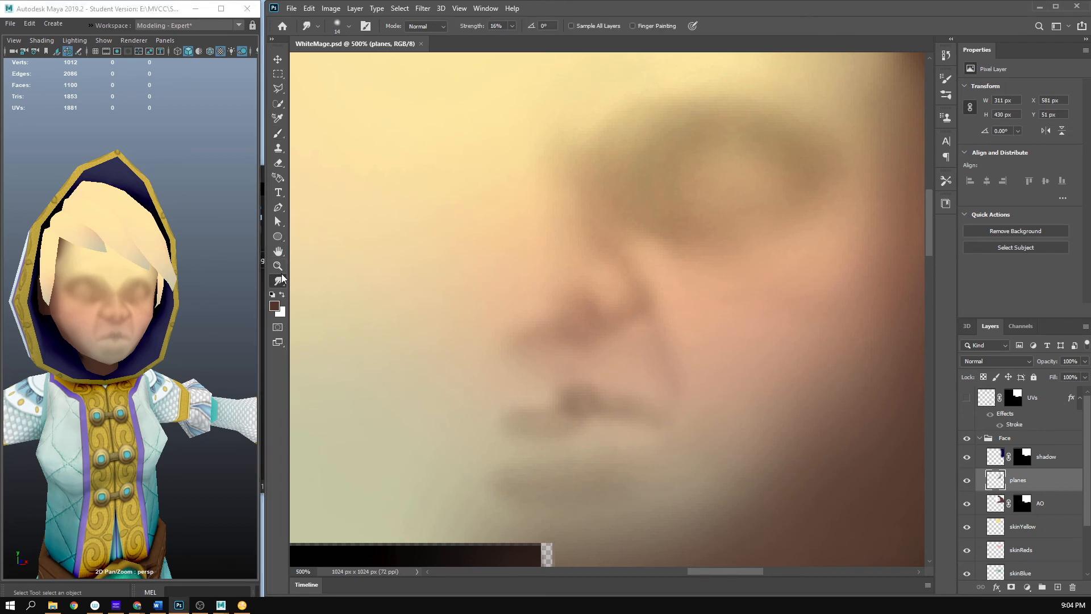
{"action": "left_click", "coordinate": [514, 27]}
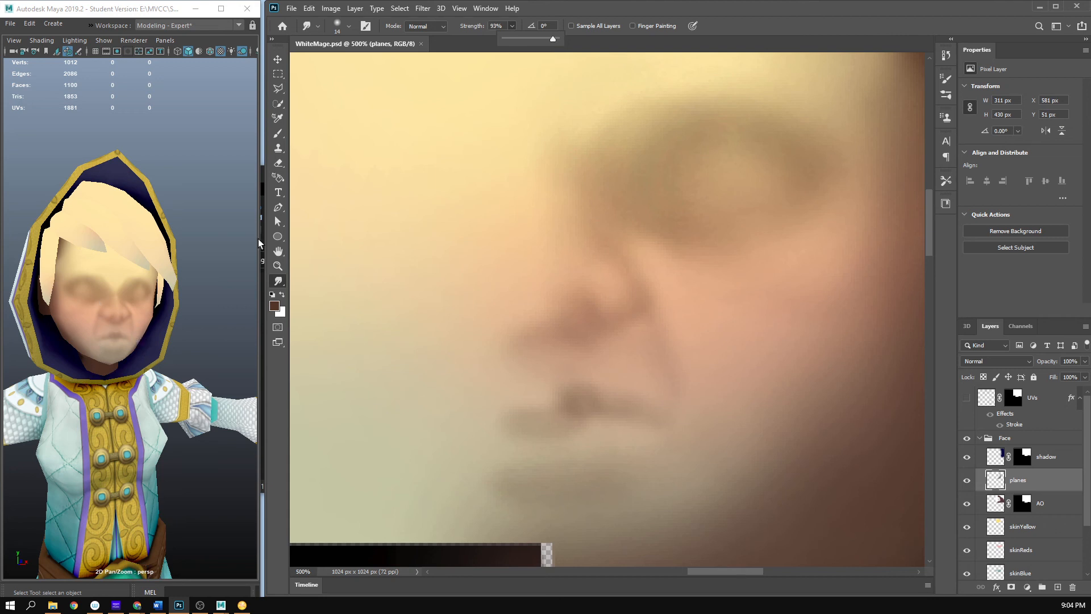
{"action": "right_click", "coordinate": [640, 199]}
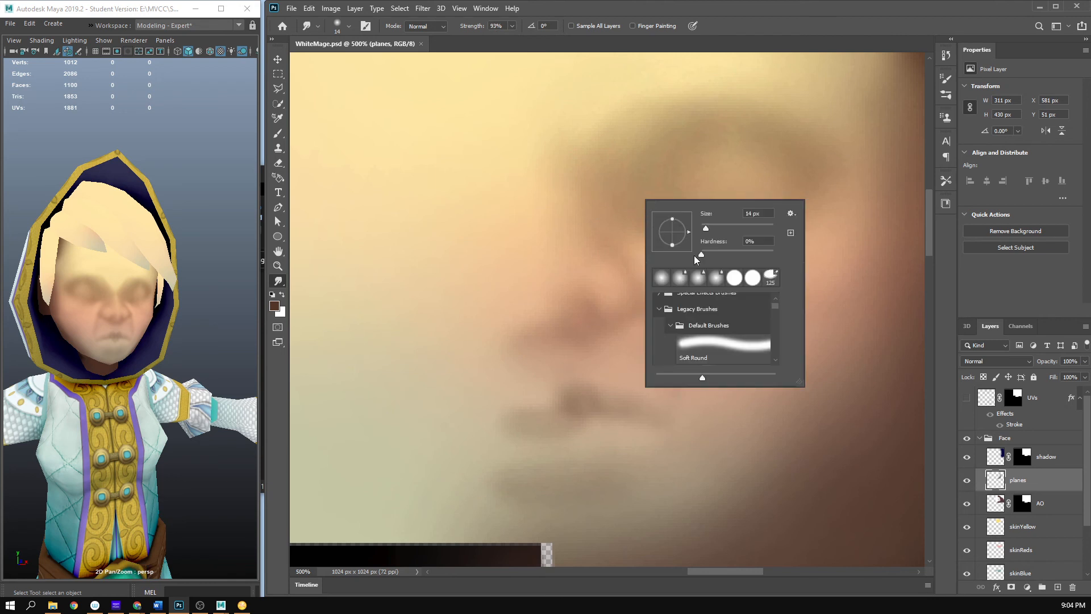
{"action": "left_click_drag", "start_coordinate": [715, 228], "coordinate": [721, 228]}
{"action": "key", "text": "Return"}
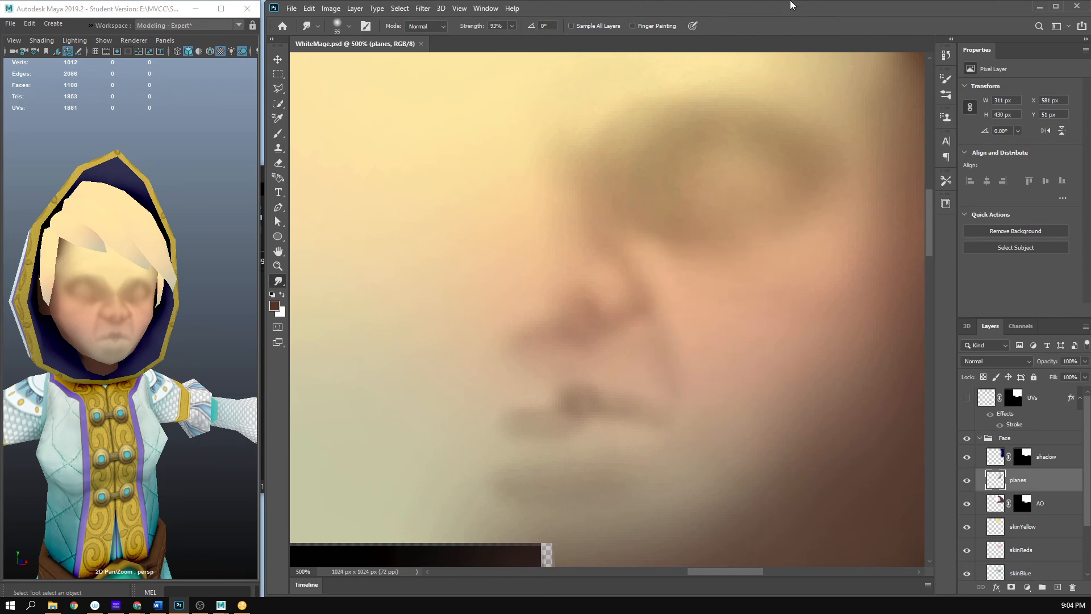
{"action": "mouse_move", "coordinate": [687, 363]}
{"action": "left_mouse_down"}
{"action": "mouse_move", "coordinate": [701, 365]}
{"action": "mouse_move", "coordinate": [690, 385]}
{"action": "mouse_move", "coordinate": [673, 364]}
{"action": "left_mouse_up"}
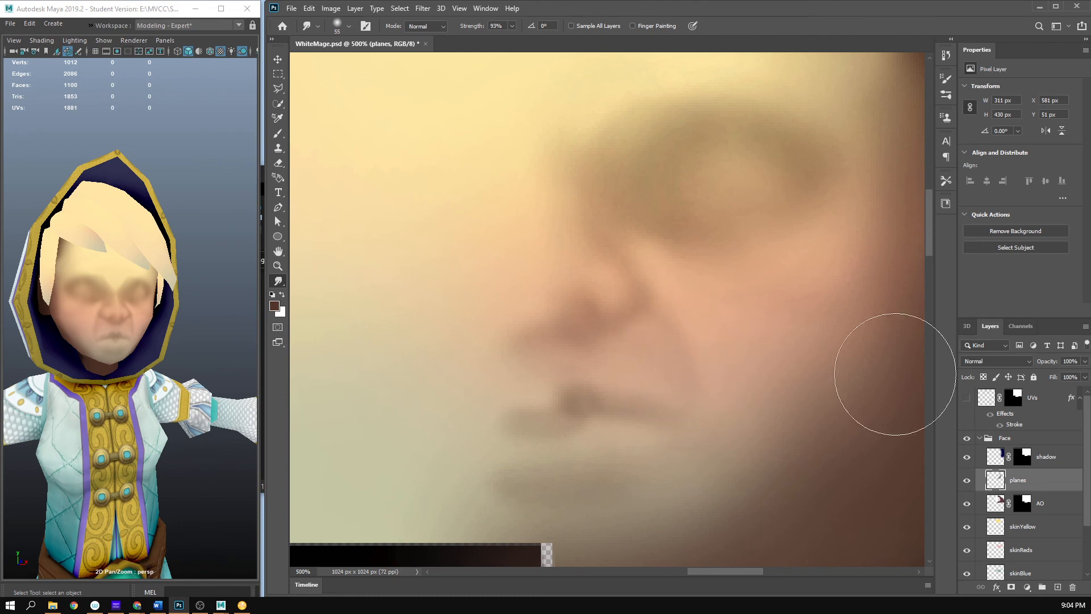
{"action": "key", "text": "ctrl+s"}
- Stretch the mouth corner outward with the 55 px Smudge tool, save, and check the face from both sides in Maya
{"action": "mouse_move", "coordinate": [670, 423]}
{"action": "left_mouse_down"}
{"action": "mouse_move", "coordinate": [726, 434]}
{"action": "mouse_move", "coordinate": [698, 450]}
{"action": "mouse_move", "coordinate": [711, 456]}
{"action": "left_mouse_up"}
{"action": "key", "text": "ctrl+s"}
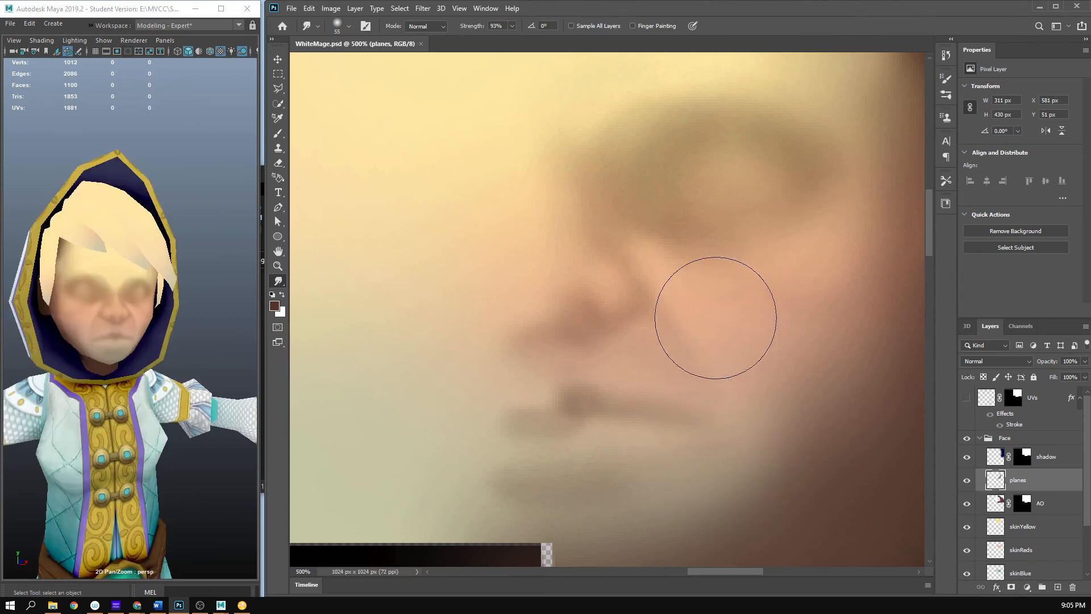
{"action": "scroll", "coordinate": [80, 399], "scroll_direction": "down", "scroll_amount": 5}
{"action": "left_click_drag", "start_coordinate": [80, 399], "coordinate": [117, 403]}
{"action": "scroll", "coordinate": [172, 401], "scroll_direction": "up", "scroll_amount": 8}
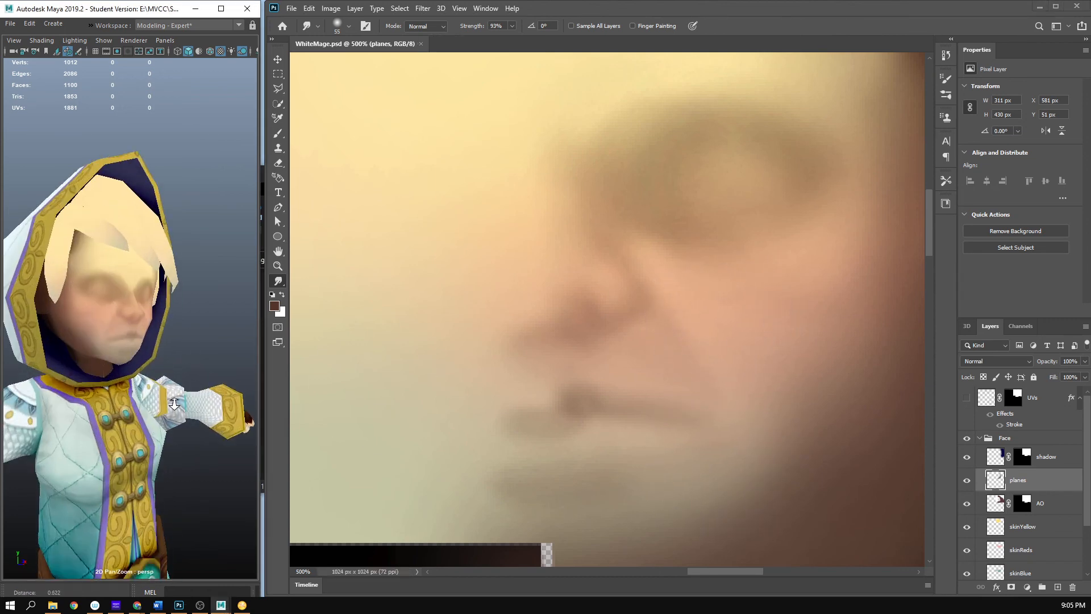
{"action": "left_click_drag", "start_coordinate": [202, 408], "coordinate": [118, 405]}
{"action": "scroll", "coordinate": [126, 407], "scroll_direction": "down", "scroll_amount": 4}
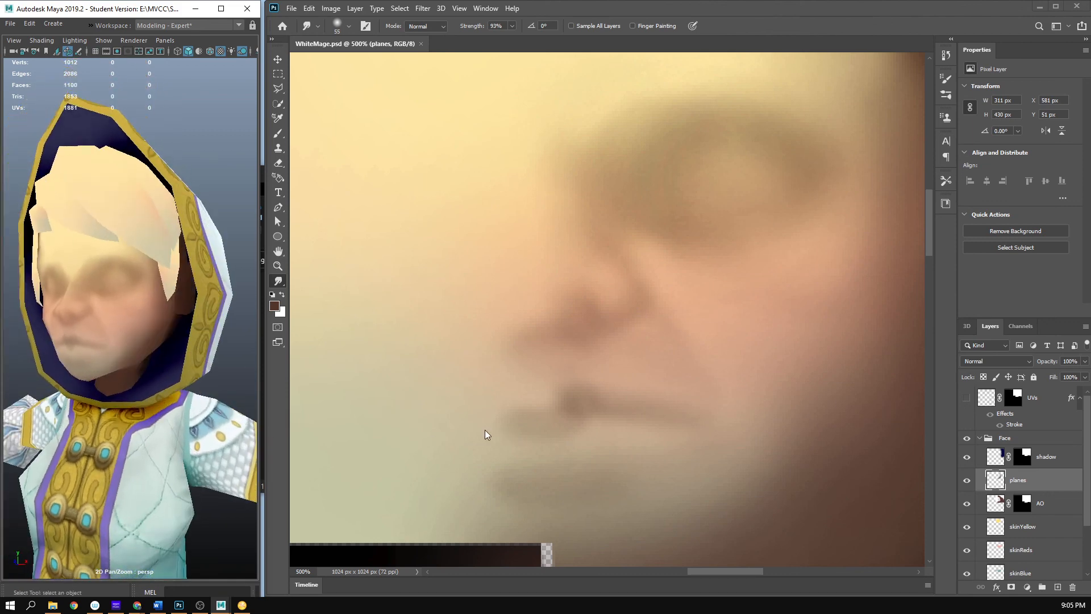
- Smudge the mouth corner further toward the cheek, save, and check it on the Maya model up to full-figure view
{"action": "mouse_move", "coordinate": [751, 420]}
{"action": "left_mouse_down"}
{"action": "mouse_move", "coordinate": [724, 434]}
{"action": "mouse_move", "coordinate": [774, 433]}
{"action": "left_mouse_up"}
{"action": "key", "text": "ctrl+s"}
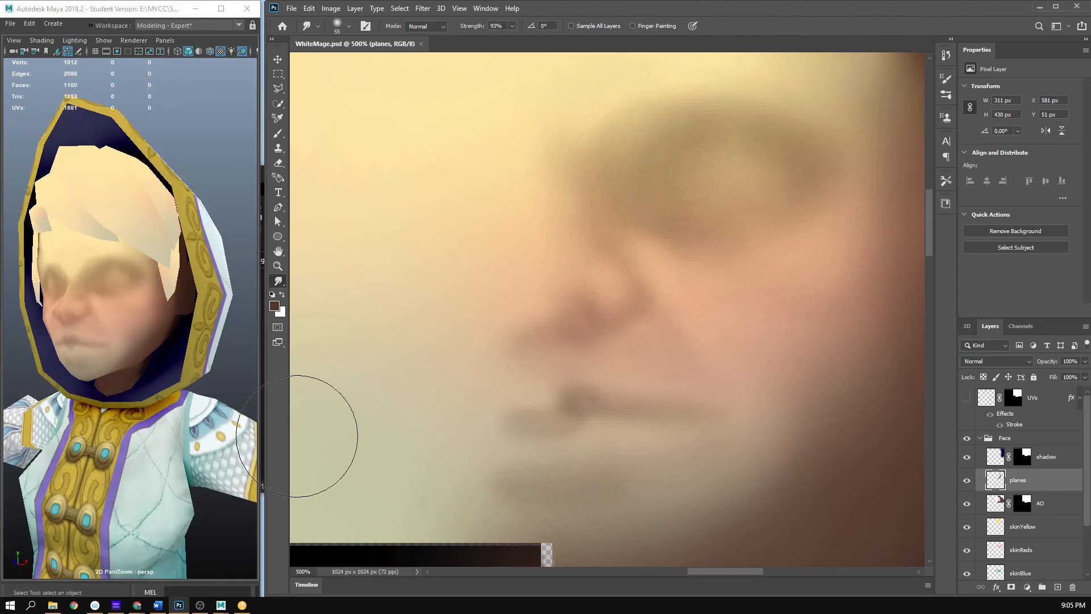
{"action": "scroll", "coordinate": [97, 401], "scroll_direction": "down", "scroll_amount": 5}
{"action": "left_click_drag", "start_coordinate": [97, 401], "coordinate": [121, 369]}
{"action": "scroll", "coordinate": [162, 407], "scroll_direction": "up", "scroll_amount": 6}
{"action": "scroll", "coordinate": [152, 386], "scroll_direction": "down", "scroll_amount": 4}
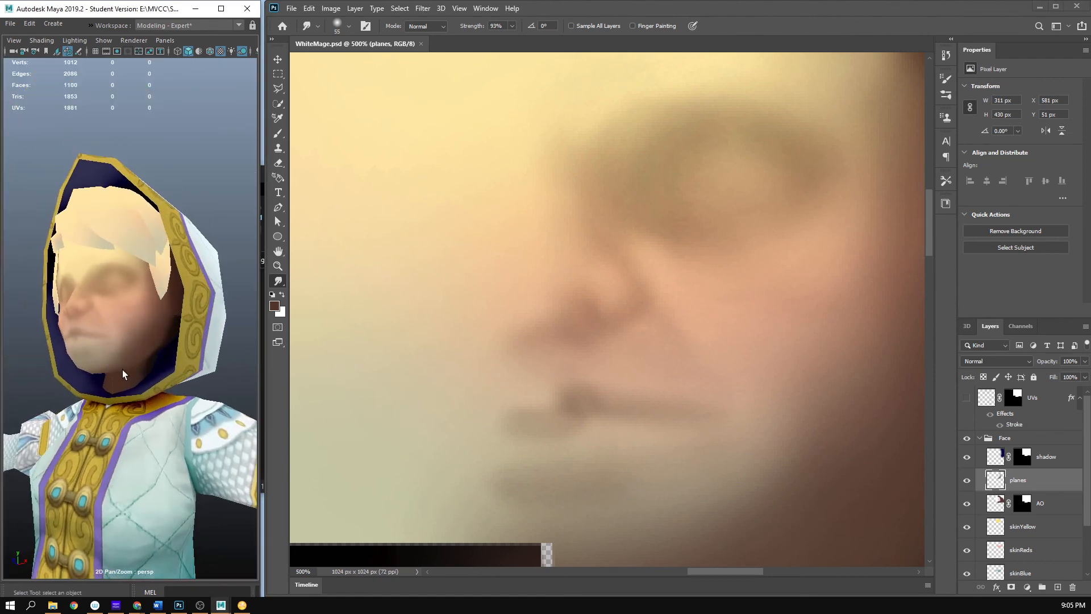
{"action": "left_click", "coordinate": [685, 436]}
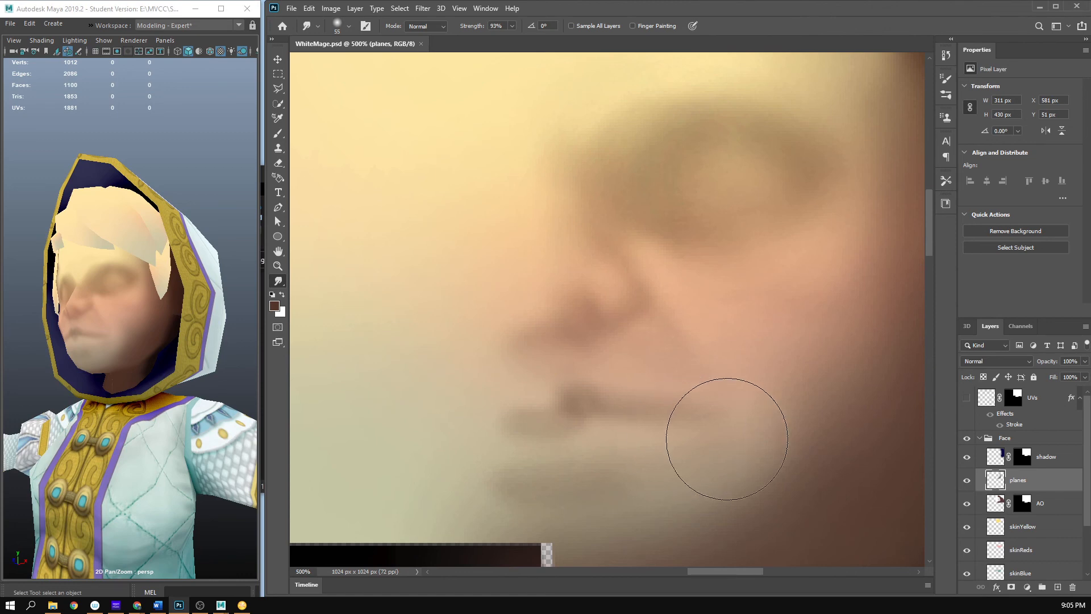
{"action": "left_click_drag", "start_coordinate": [765, 447], "coordinate": [667, 447], "text": "alt"}
{"action": "scroll", "coordinate": [128, 345], "scroll_direction": "down", "scroll_amount": 5}
{"action": "left_click_drag", "start_coordinate": [94, 342], "coordinate": [140, 347], "text": "alt"}
{"action": "left_click", "coordinate": [758, 392]}
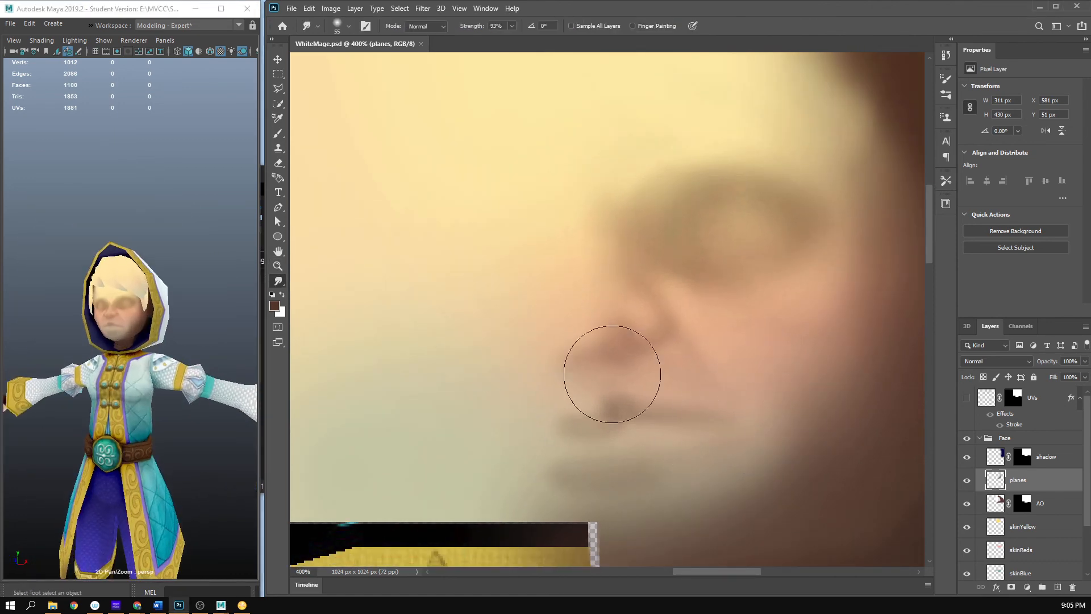
- Lower the AO layer's opacity to 61%, save, and check the lighter face shading from the front in Maya
{"action": "left_click", "coordinate": [1043, 505]}
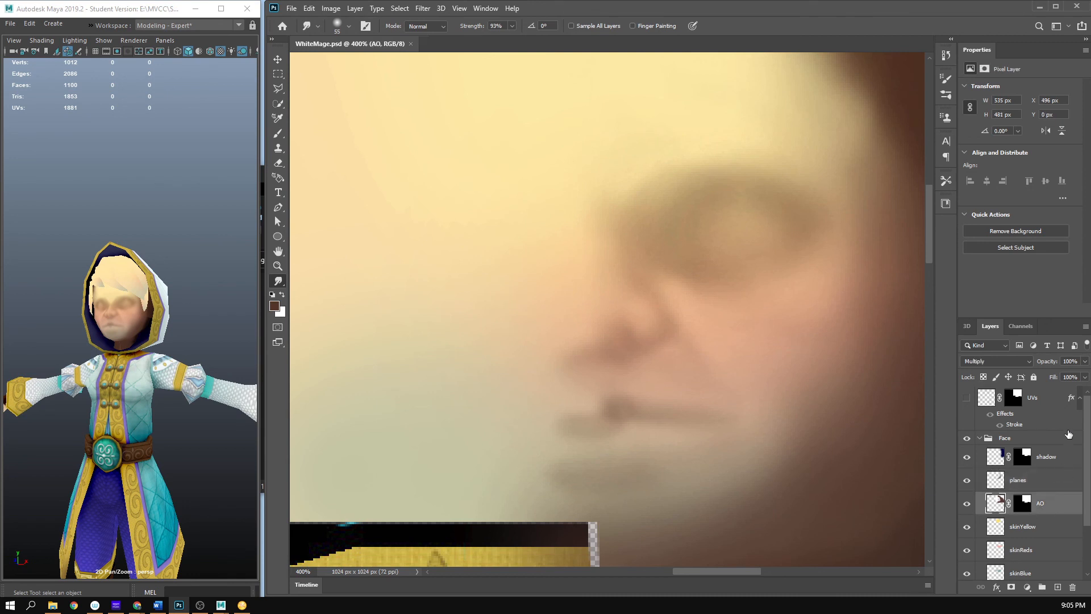
{"action": "left_click", "coordinate": [1083, 362]}
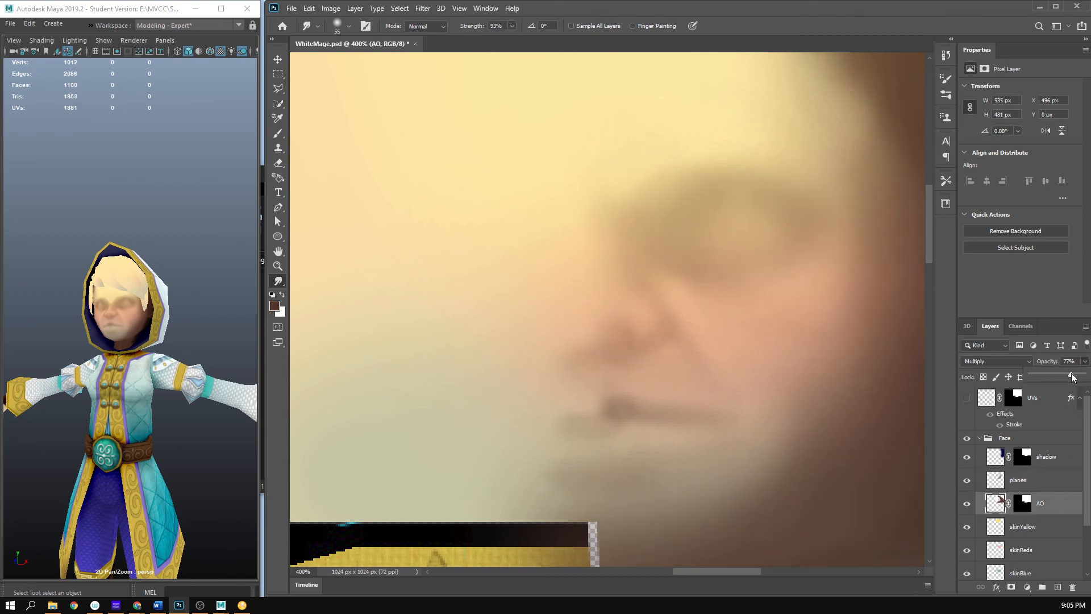
{"action": "left_click_drag", "start_coordinate": [1072, 376], "coordinate": [1063, 377]}
{"action": "key", "text": "ctrl+s"}
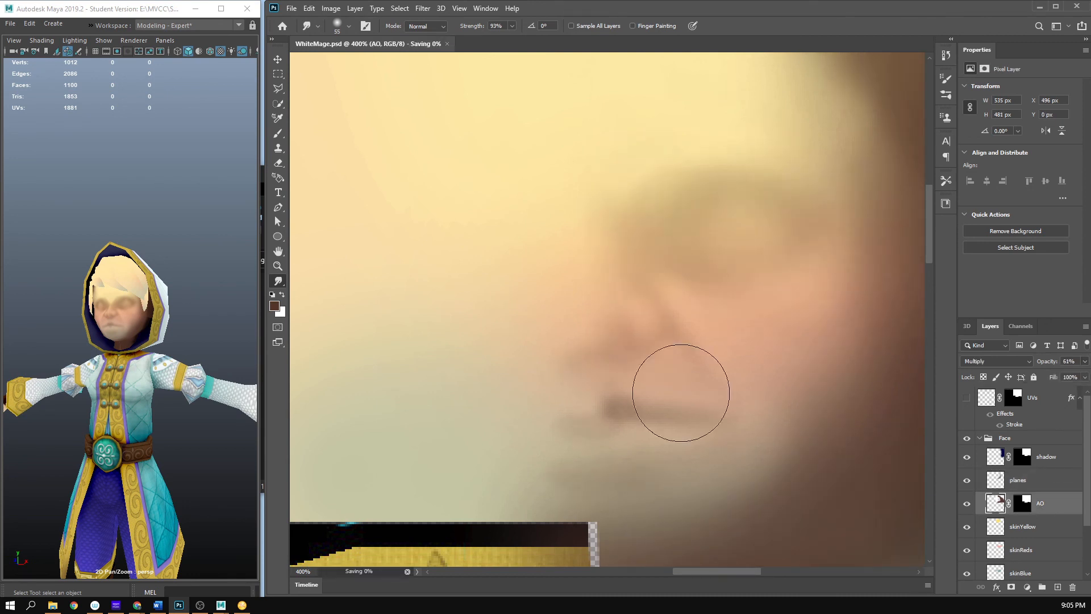
{"action": "left_click_drag", "start_coordinate": [112, 258], "coordinate": [75, 303]}
{"action": "scroll", "coordinate": [162, 302], "scroll_direction": "up", "scroll_amount": 3}
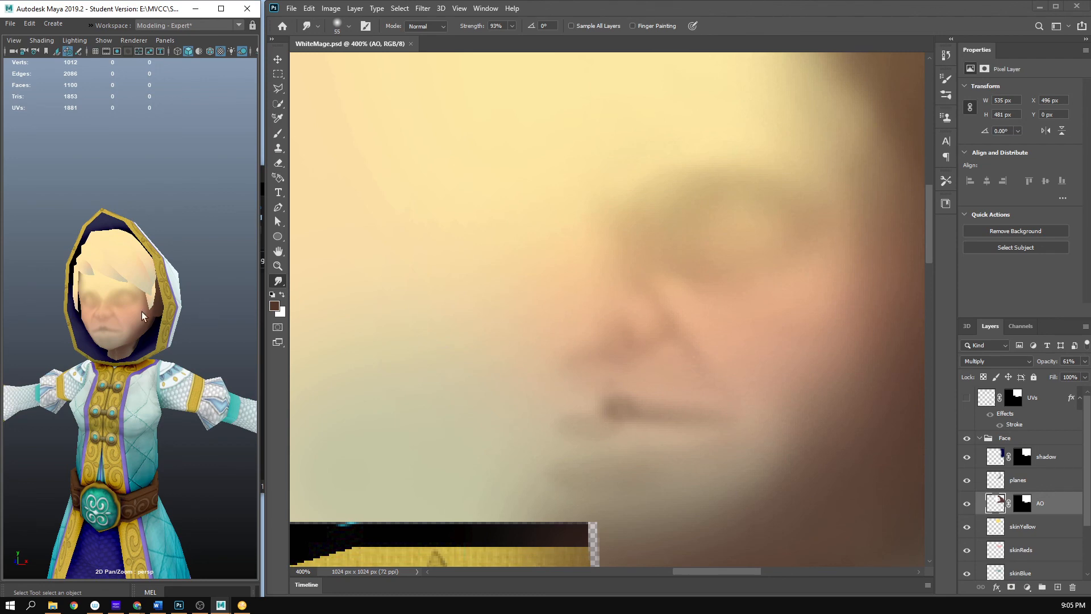
{"action": "scroll", "coordinate": [142, 316], "scroll_direction": "up", "scroll_amount": 5}
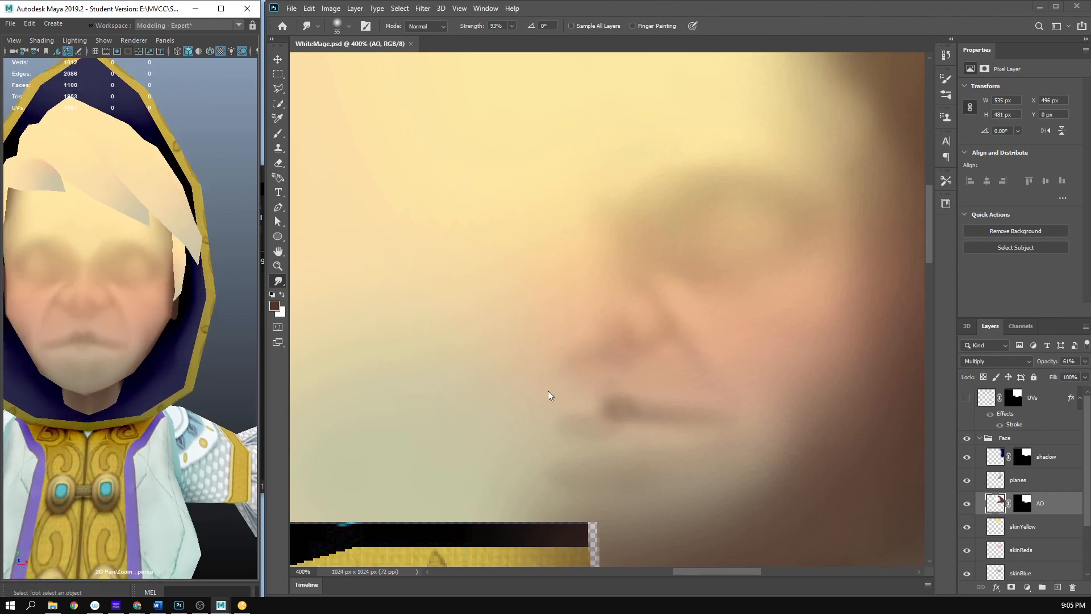
- Show the UV wireframe and paint a soft lower-lip shadow on the planes layer with the 12 px Brush at 6% opacity
{"action": "left_click", "coordinate": [964, 400]}
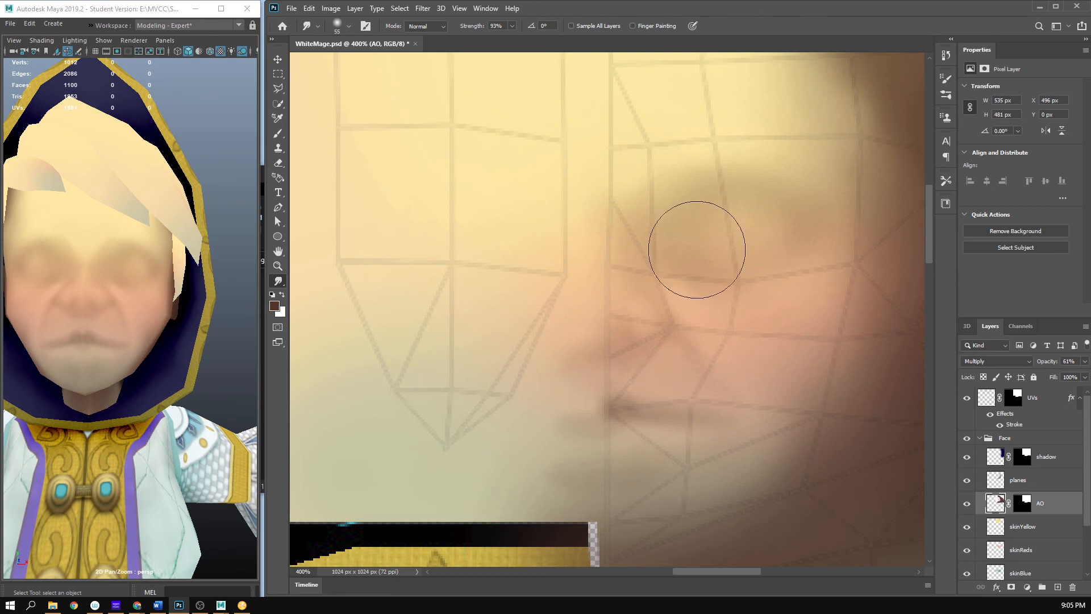
{"action": "key", "text": "b"}
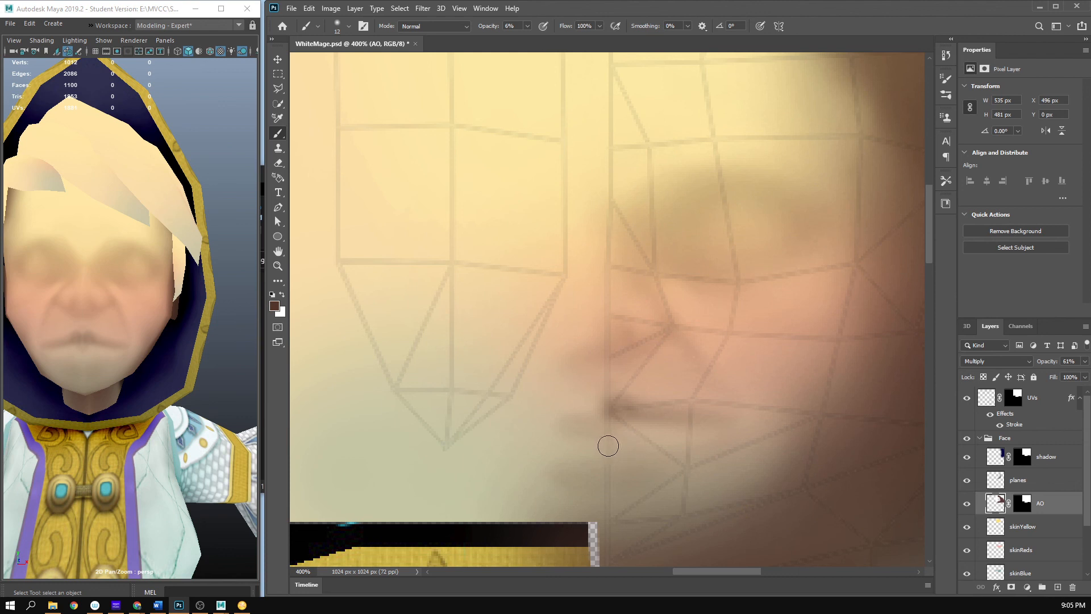
{"action": "left_click", "coordinate": [990, 484]}
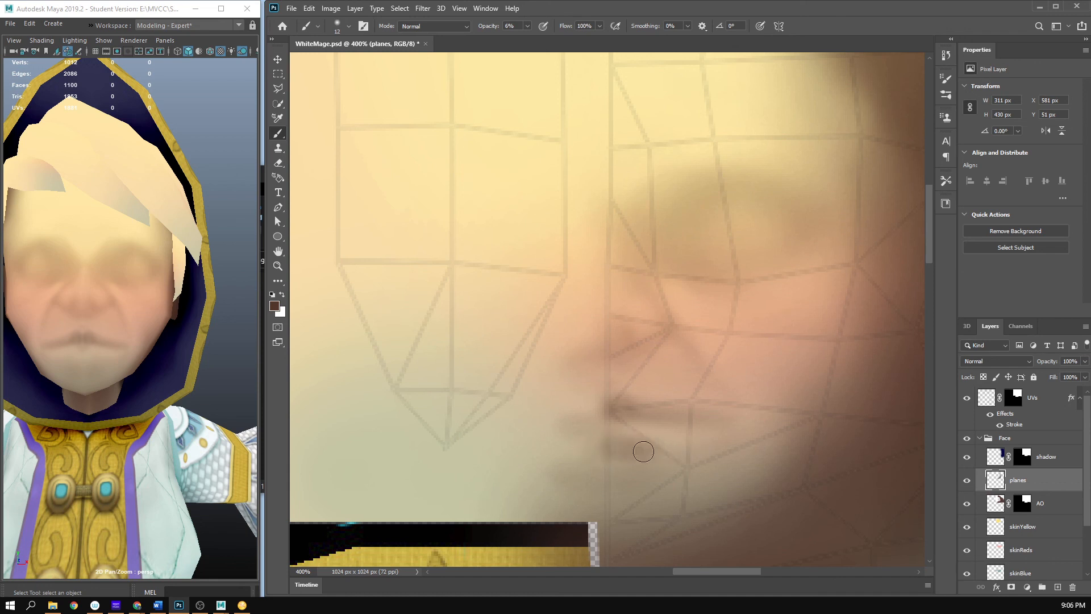
{"action": "key", "text": "e"}
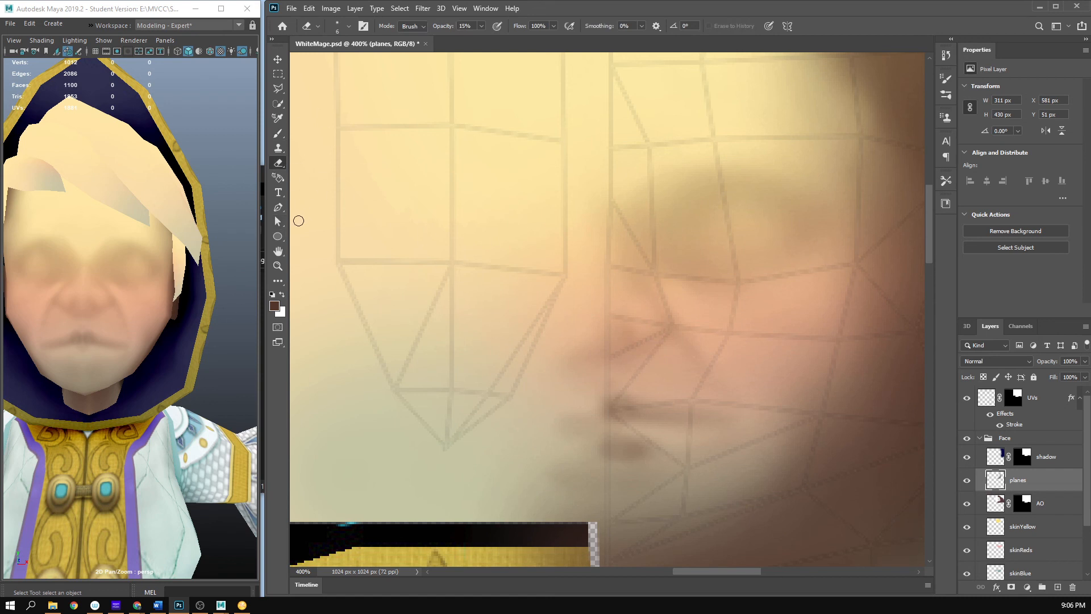
{"action": "key", "text": "b"}
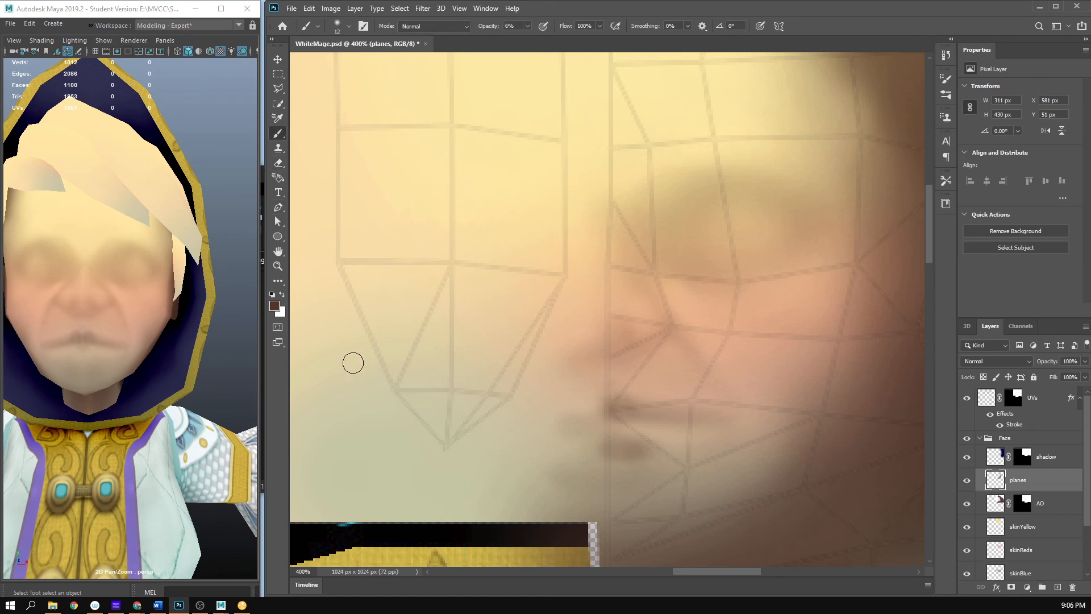
- Smear the lower-lip shadow with the Smudge tool at 26 px and 93% strength, and hide the UV wireframe
{"action": "left_click", "coordinate": [280, 278]}
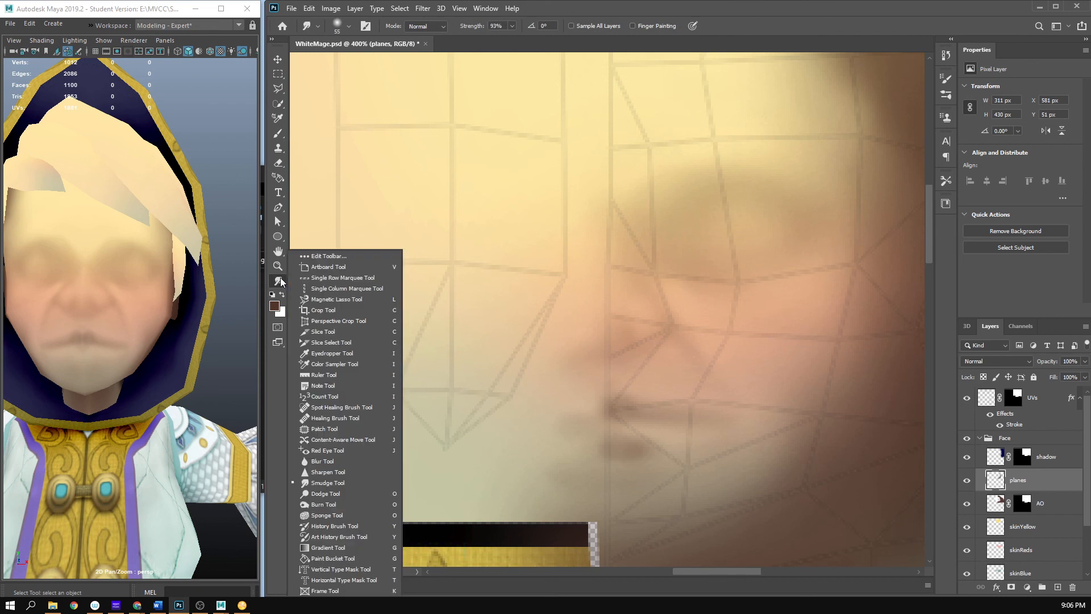
{"action": "left_click", "coordinate": [337, 482]}
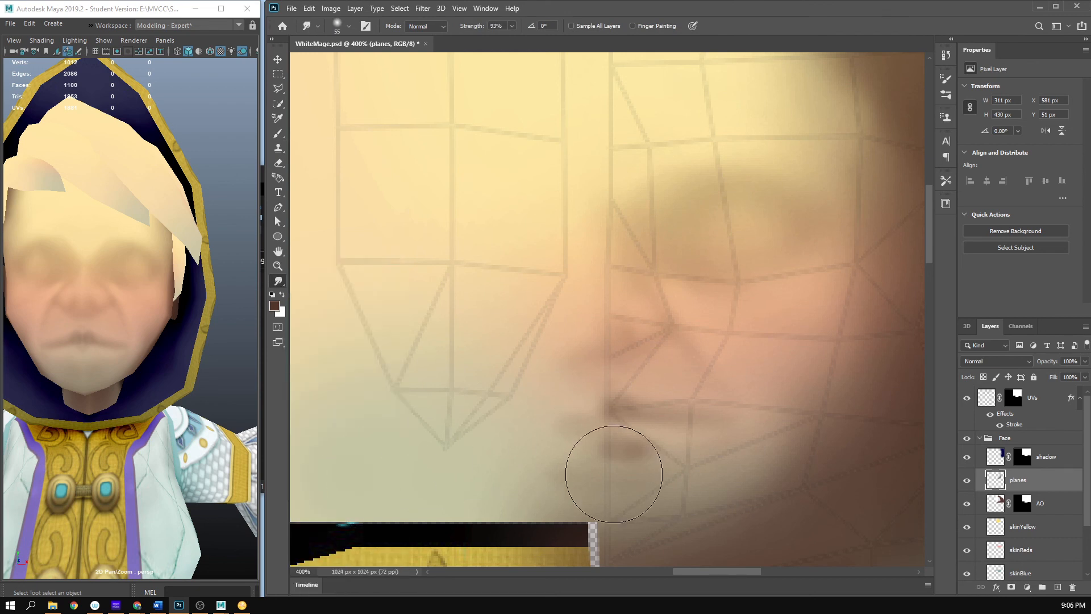
{"action": "right_click", "coordinate": [621, 420]}
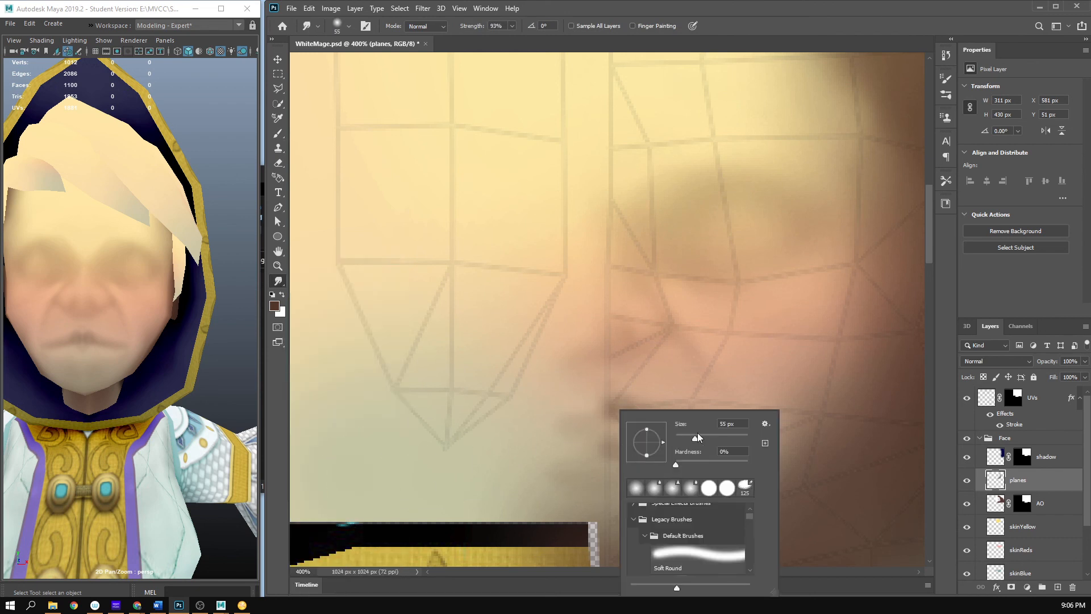
{"action": "left_click", "coordinate": [778, 49]}
{"action": "mouse_move", "coordinate": [603, 461]}
{"action": "left_mouse_down"}
{"action": "mouse_move", "coordinate": [630, 451]}
{"action": "mouse_move", "coordinate": [611, 451]}
{"action": "mouse_move", "coordinate": [630, 450]}
{"action": "mouse_move", "coordinate": [615, 446]}
{"action": "mouse_move", "coordinate": [641, 447]}
{"action": "mouse_move", "coordinate": [611, 449]}
{"action": "mouse_move", "coordinate": [735, 410]}
{"action": "mouse_move", "coordinate": [721, 444]}
{"action": "mouse_move", "coordinate": [627, 435]}
{"action": "mouse_move", "coordinate": [637, 457]}
{"action": "mouse_move", "coordinate": [607, 437]}
{"action": "mouse_move", "coordinate": [636, 440]}
{"action": "left_mouse_up"}
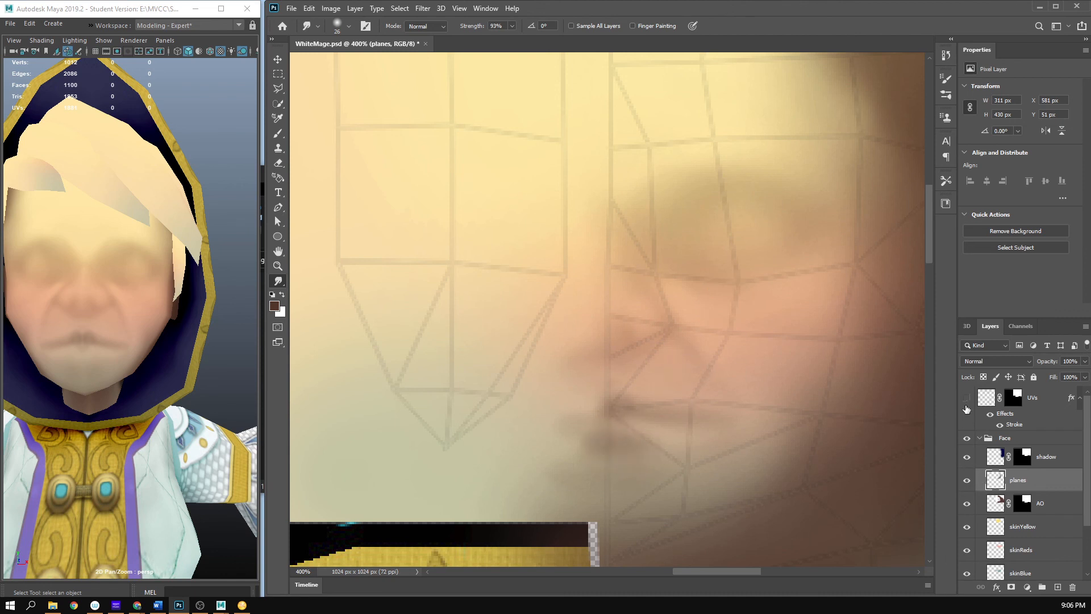
{"action": "left_click", "coordinate": [966, 399]}
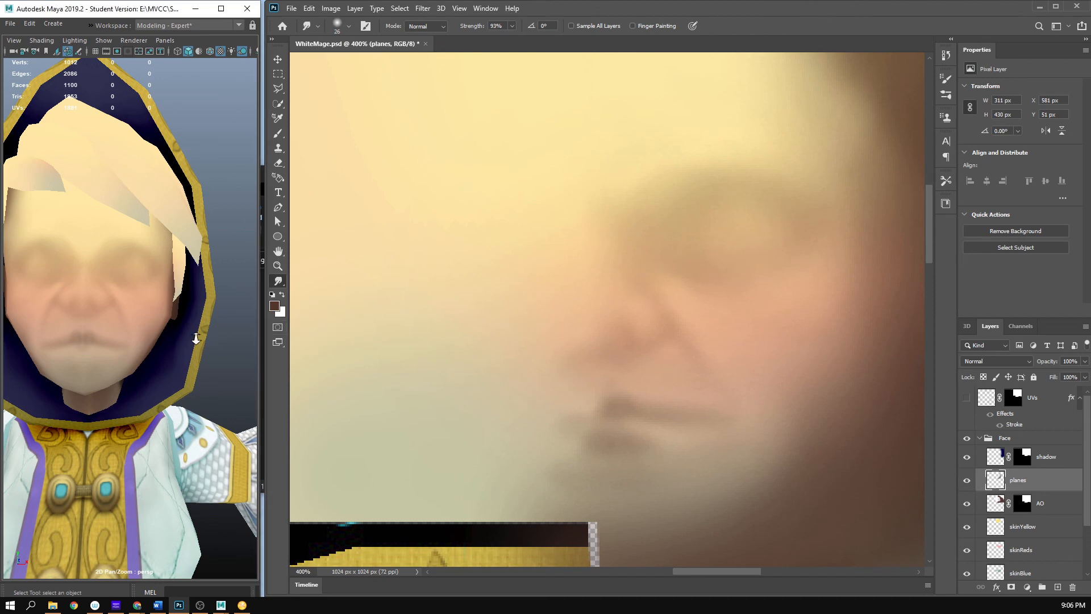
- Save the texture and check the lower lip on the Maya model from an angle and from the front
{"action": "left_click_drag", "start_coordinate": [196, 339], "coordinate": [434, 342]}
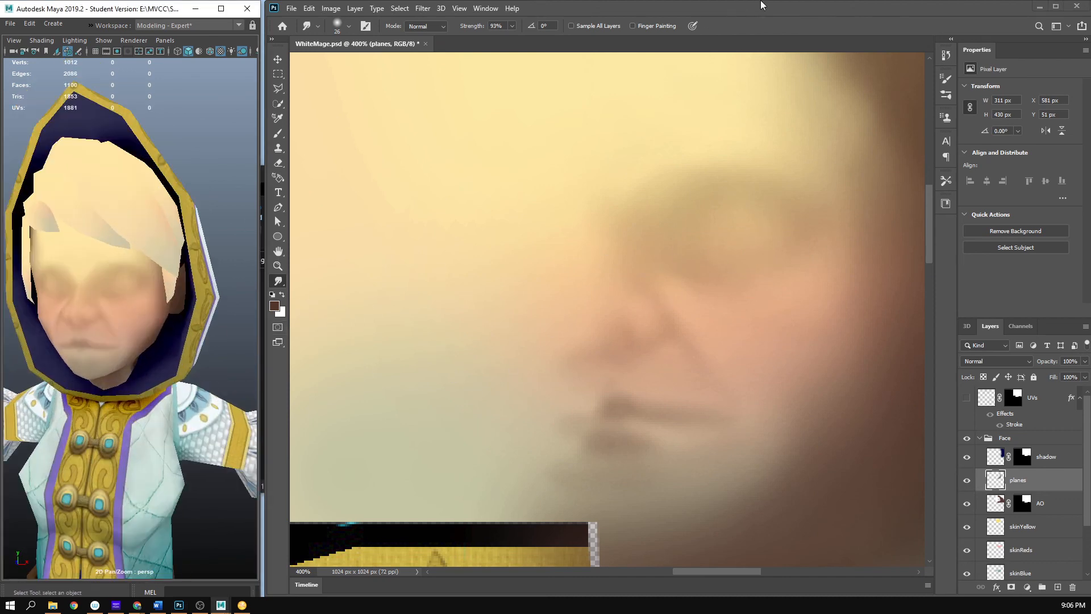
{"action": "key", "text": "ctrl+s"}
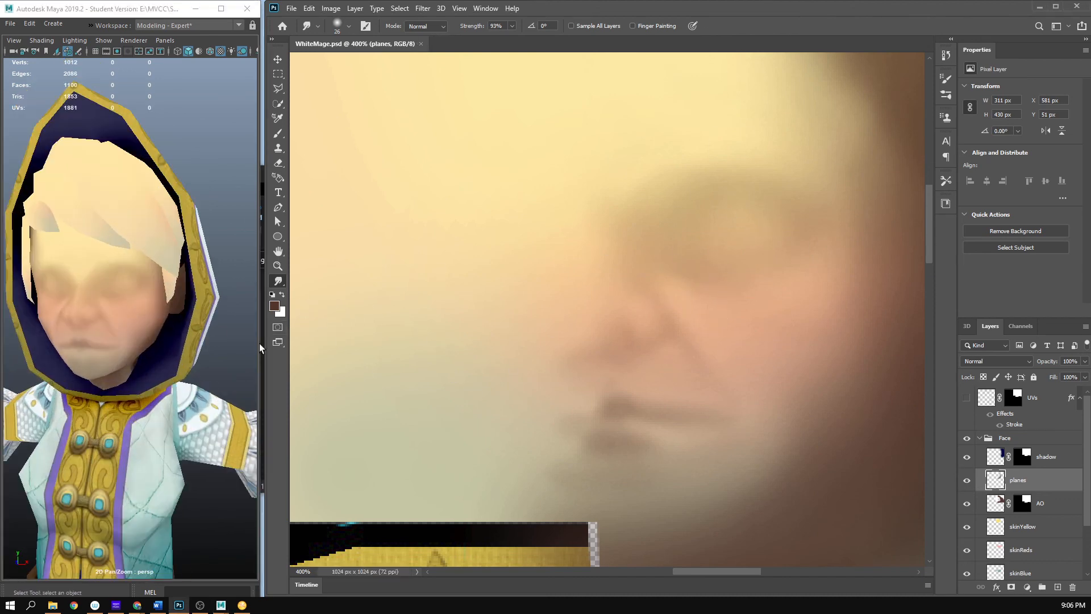
{"action": "left_click_drag", "start_coordinate": [259, 343], "coordinate": [131, 336]}
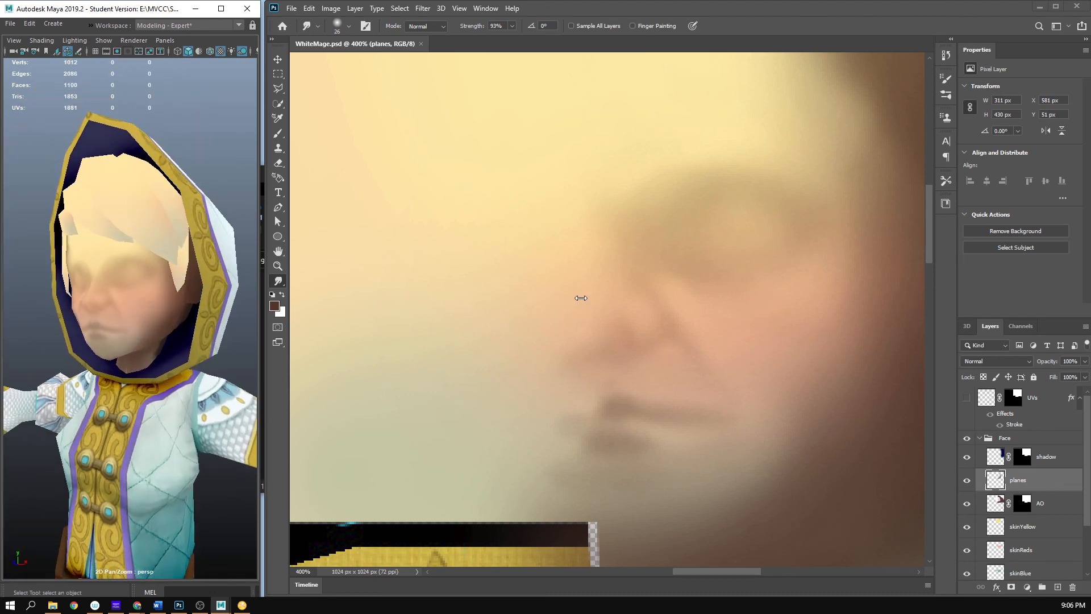
{"action": "left_click_drag", "start_coordinate": [183, 309], "coordinate": [108, 364]}
{"action": "scroll", "coordinate": [108, 364], "scroll_direction": "up", "scroll_amount": 6}
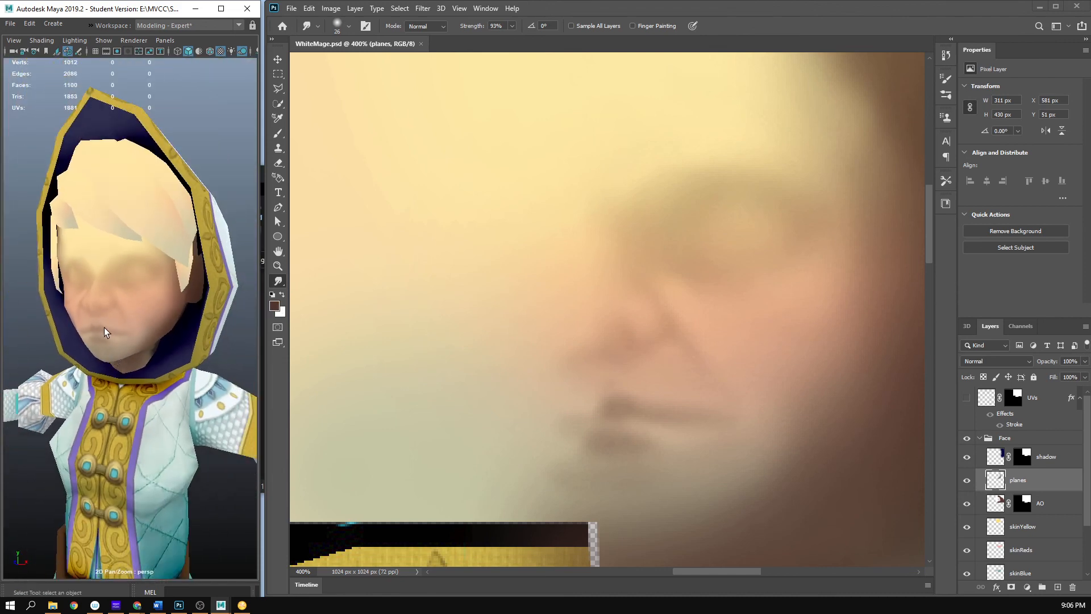
{"action": "scroll", "coordinate": [175, 336], "scroll_direction": "down", "scroll_amount": 5}
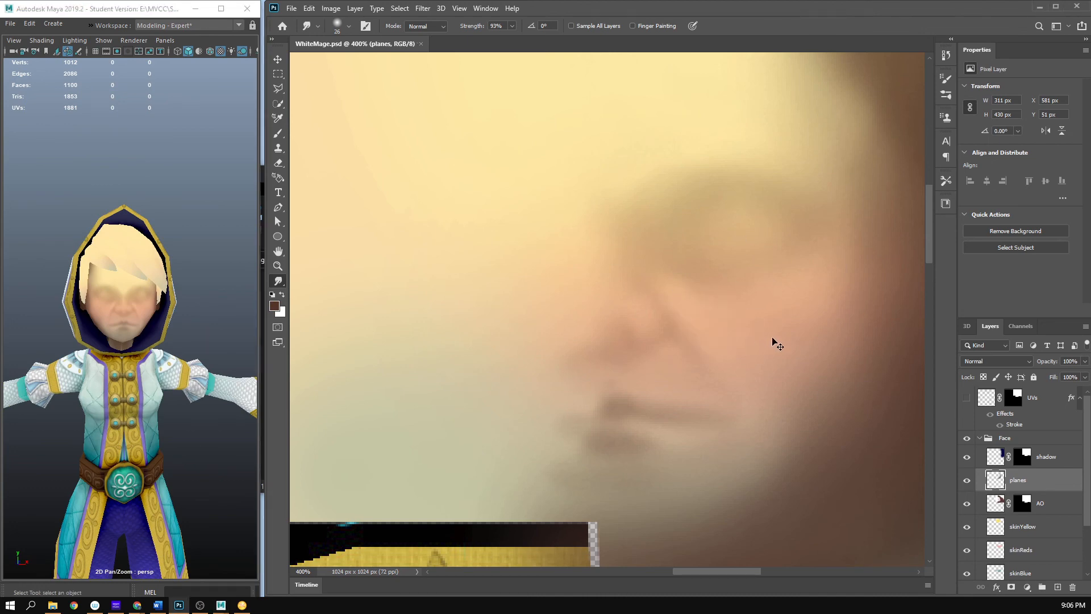
- Examine the painted face within the whole texture sheet and on the Maya model, from full figure to a frontal close-up
{"action": "key", "text": "z"}
{"action": "left_click", "coordinate": [771, 354], "text": "alt"}
{"action": "left_click", "coordinate": [772, 353], "text": "alt"}
{"action": "left_click", "coordinate": [771, 319], "text": "alt"}
{"action": "left_click", "coordinate": [771, 278], "text": "alt"}
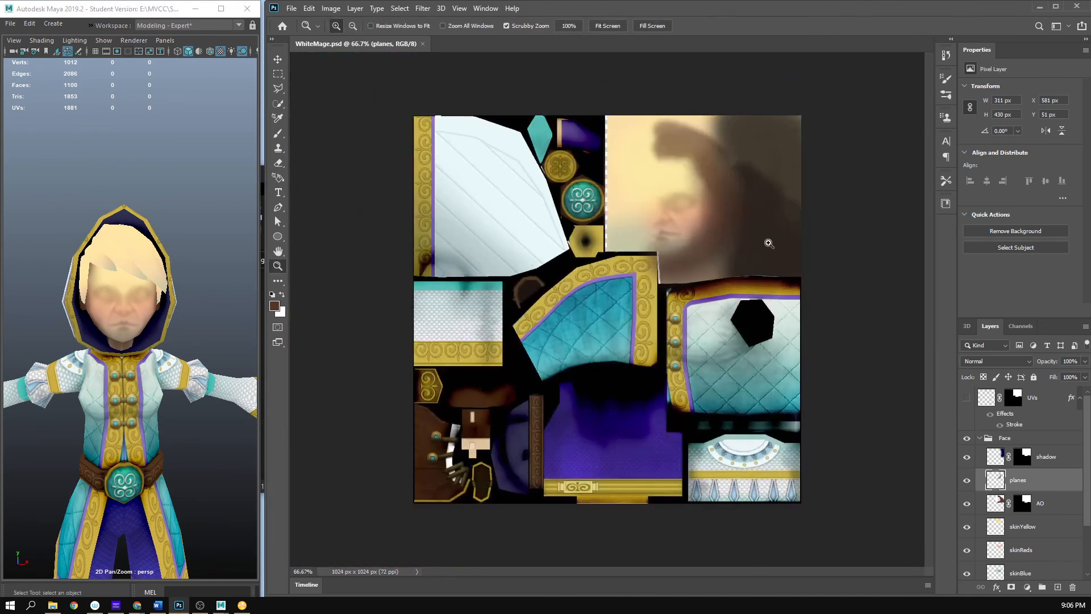
{"action": "left_click", "coordinate": [691, 214]}
{"action": "left_click", "coordinate": [694, 214]}
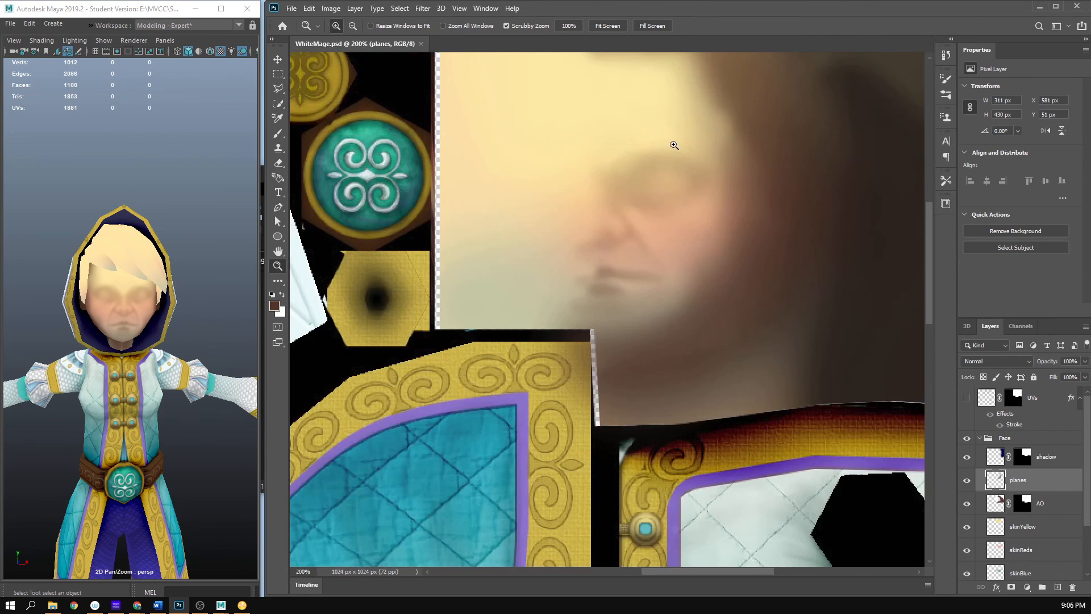
{"action": "left_click", "coordinate": [702, 189], "text": "alt"}
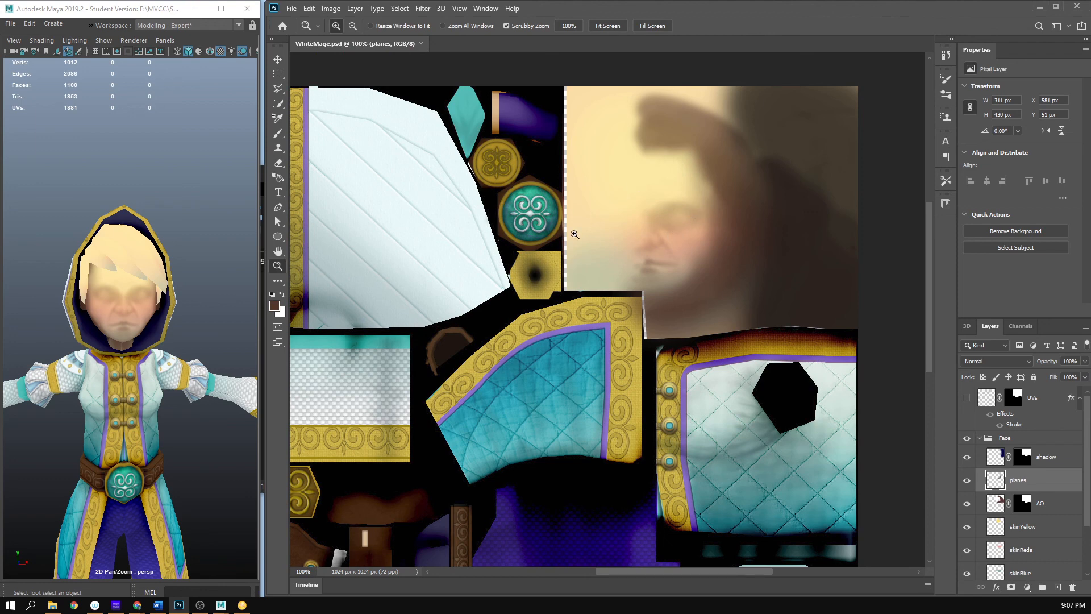
{"action": "left_click_drag", "start_coordinate": [143, 305], "coordinate": [70, 327]}
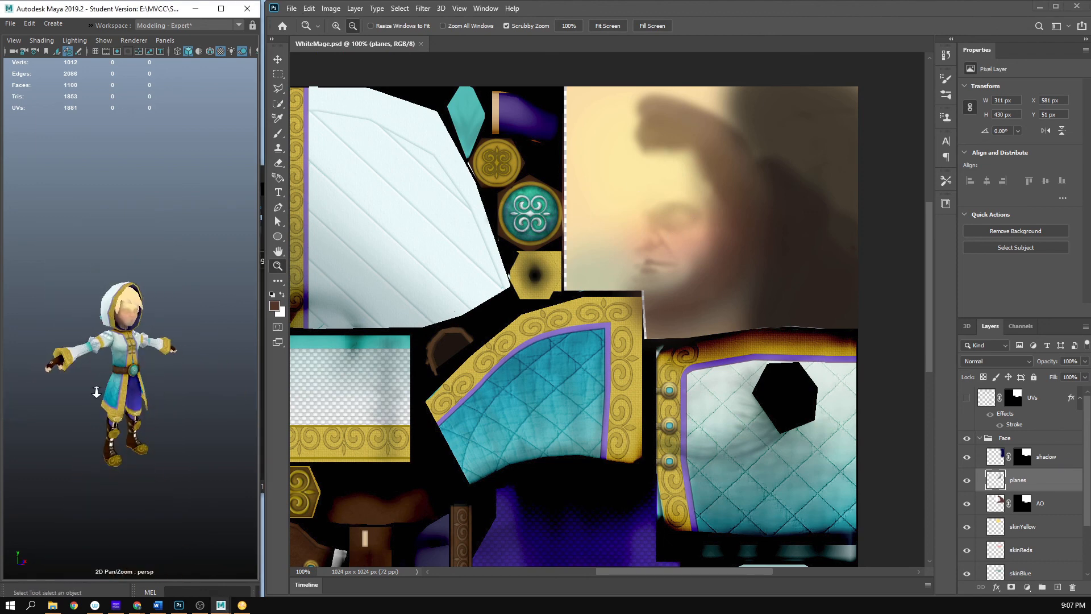
{"action": "left_click_drag", "start_coordinate": [92, 388], "coordinate": [250, 392]}
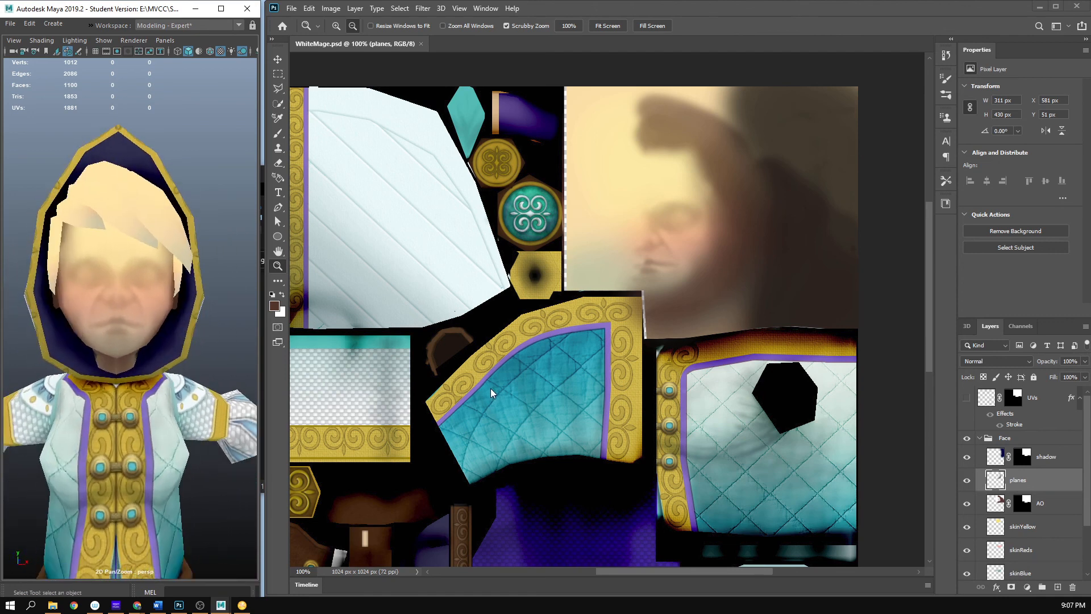
- Compare the mouth and nose shading with the planes and AO layers each hidden and shown
{"action": "left_click", "coordinate": [967, 482]}
{"action": "left_click", "coordinate": [966, 482]}
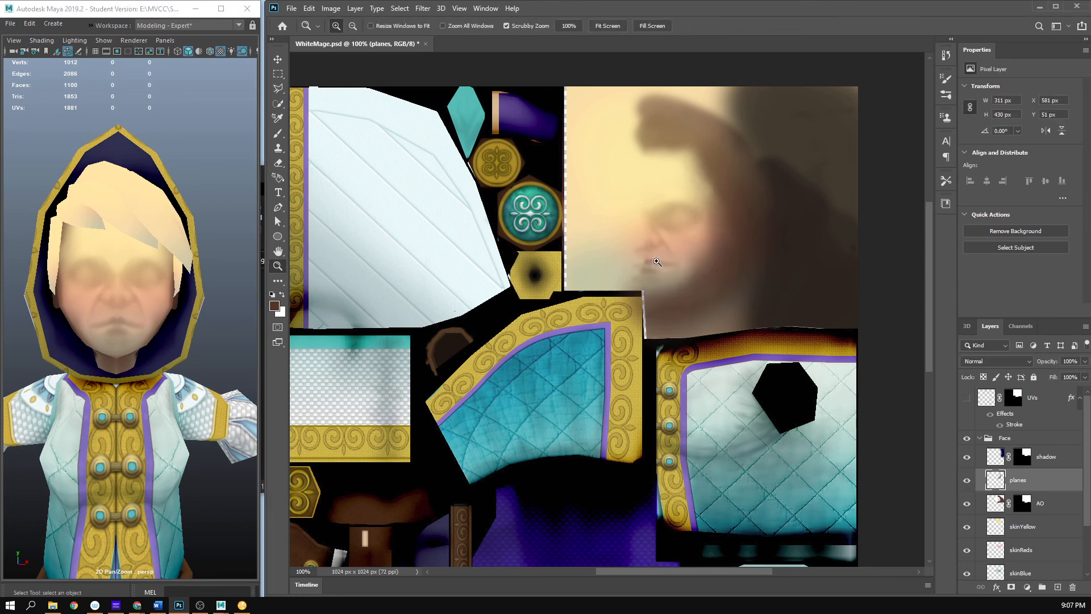
{"action": "left_click", "coordinate": [657, 261]}
{"action": "key", "text": "e"}
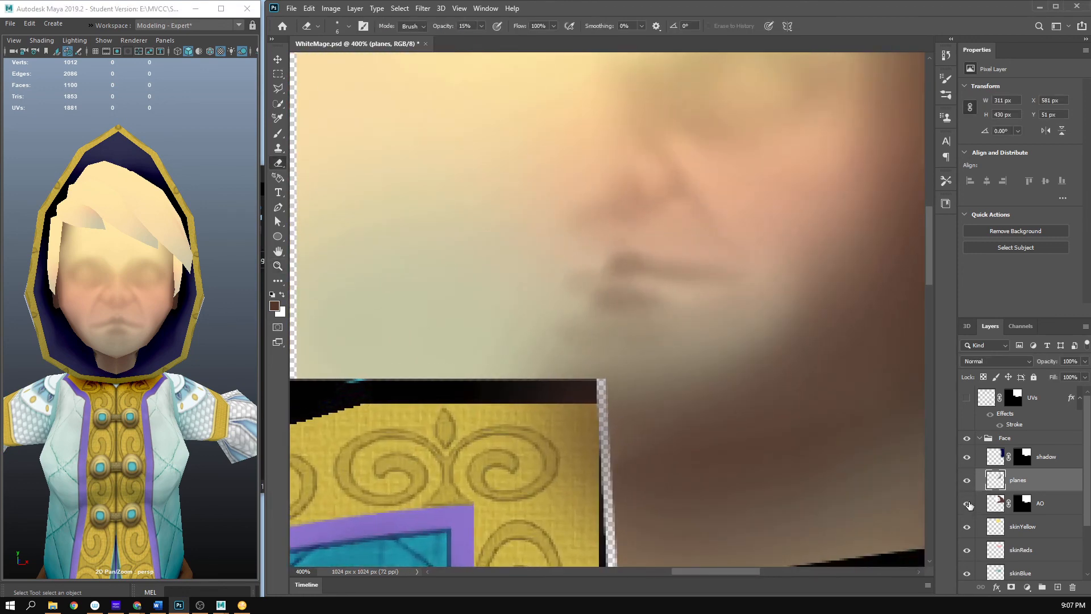
{"action": "left_click", "coordinate": [967, 504]}
{"action": "left_click", "coordinate": [968, 504]}
{"action": "left_click", "coordinate": [968, 480]}
{"action": "left_click", "coordinate": [968, 480]}
- Clean up the shading above the upper lip with the Eraser at 100% opacity, save, and check the mouth in Maya
{"action": "scroll", "coordinate": [631, 257], "scroll_direction": "up", "scroll_amount": 1}
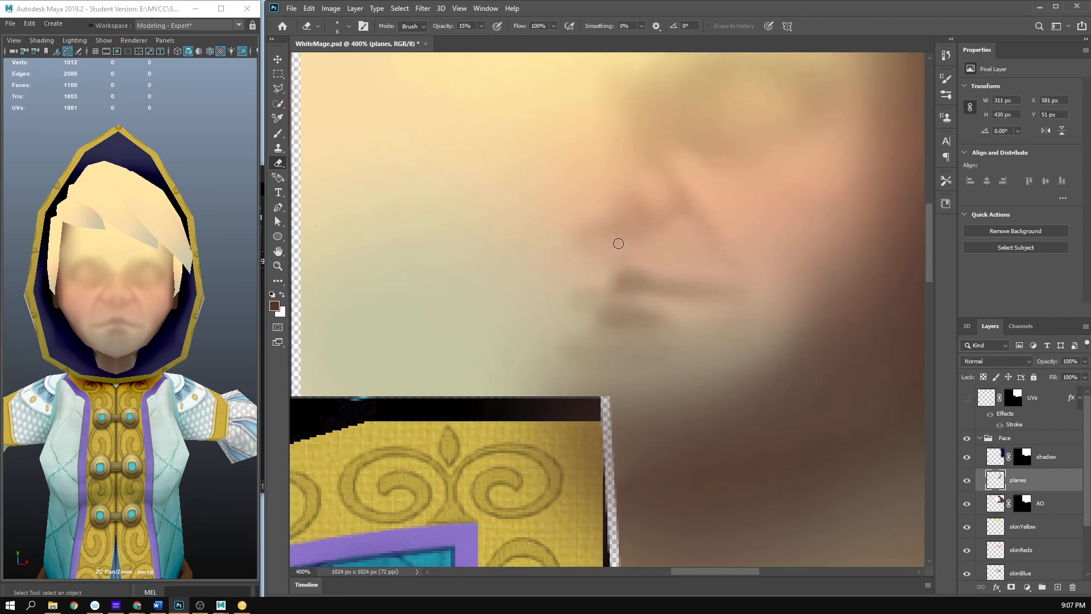
{"action": "left_click", "coordinate": [481, 27]}
{"action": "left_click", "coordinate": [611, 257]}
{"action": "key", "text": "ctrl+s"}
{"action": "left_click_drag", "start_coordinate": [159, 316], "coordinate": [181, 343]}
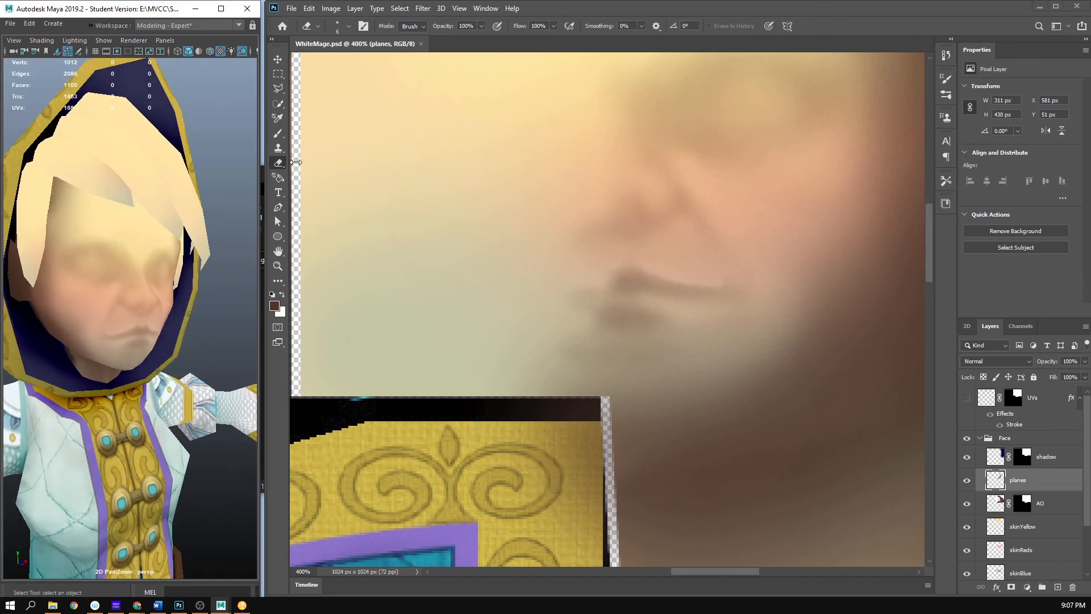
- Soften the upper edge of the mouth line toward its corner with the Smudge tool at 17 px and 8% strength
{"action": "left_click", "coordinate": [279, 283]}
{"action": "right_click", "coordinate": [666, 263]}
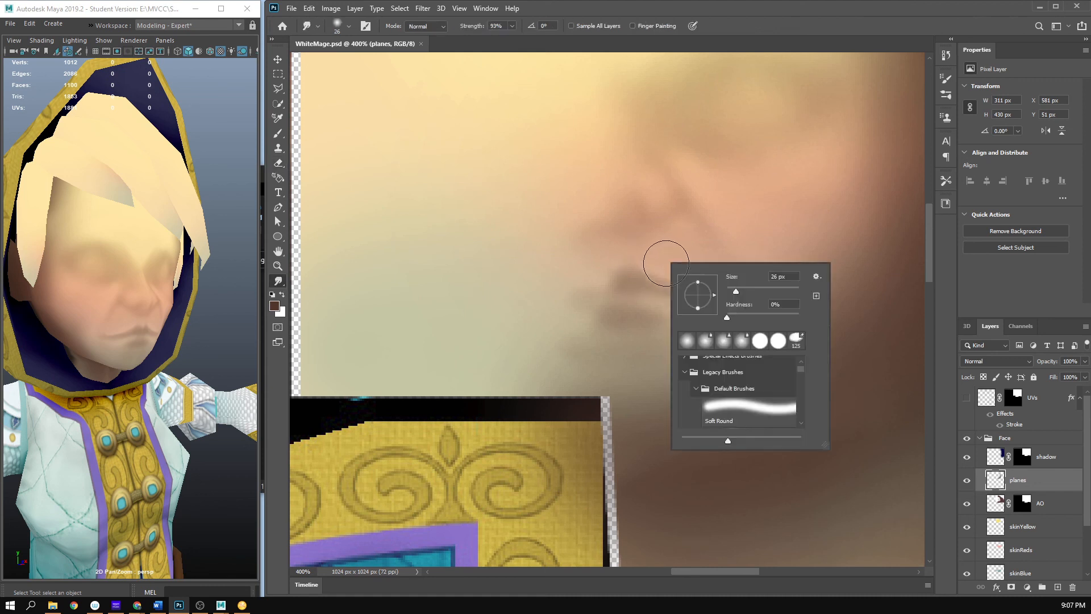
{"action": "left_click_drag", "start_coordinate": [733, 289], "coordinate": [732, 288]}
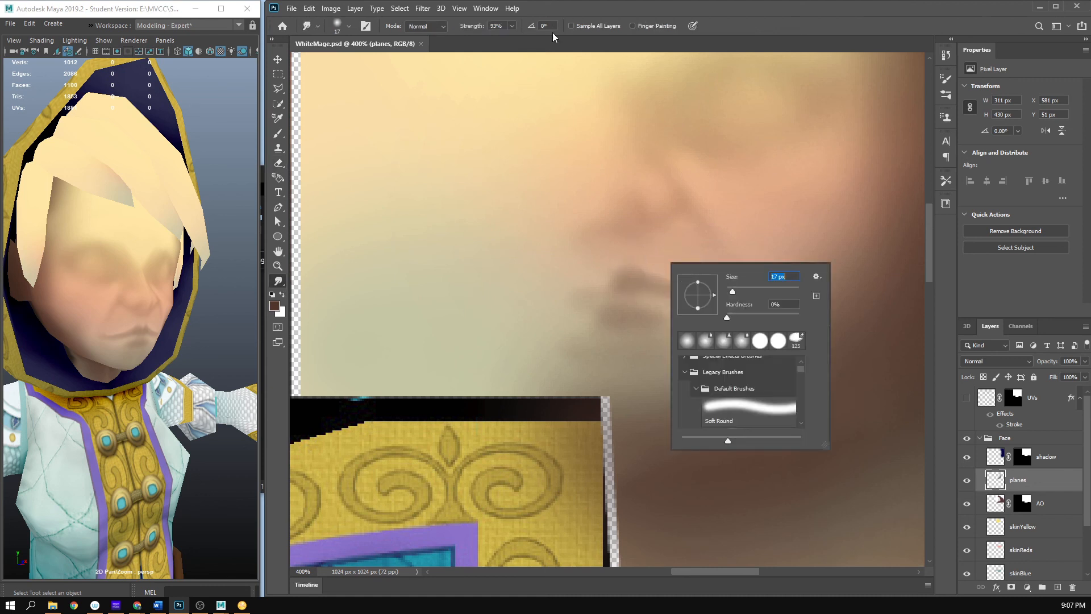
{"action": "left_click", "coordinate": [510, 26]}
{"action": "left_click", "coordinate": [511, 26]}
{"action": "left_click_drag", "start_coordinate": [464, 36], "coordinate": [468, 37]}
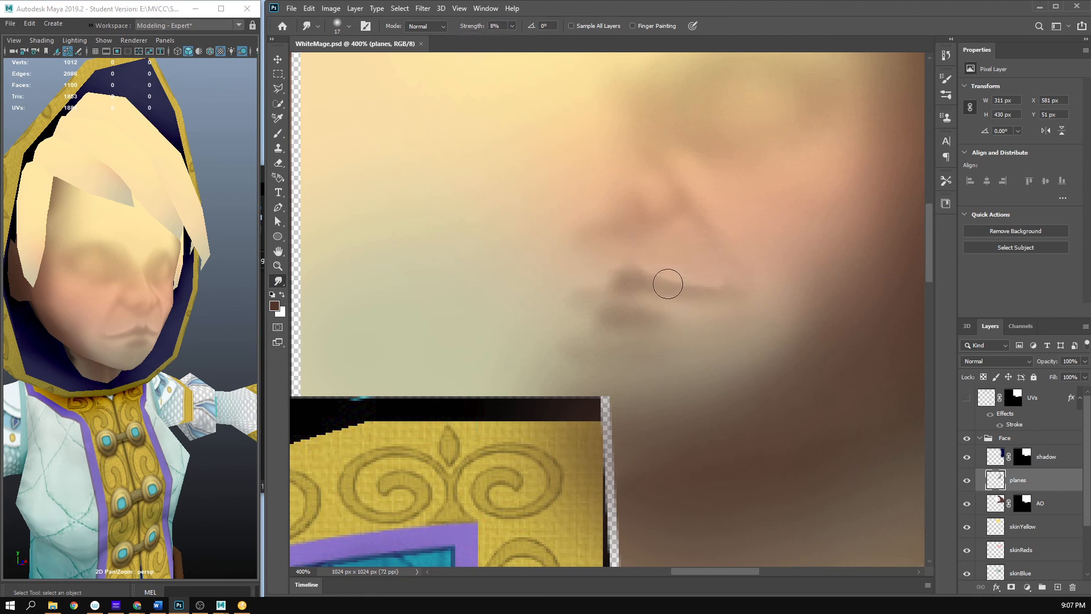
{"action": "left_click_drag", "start_coordinate": [686, 266], "coordinate": [722, 275]}
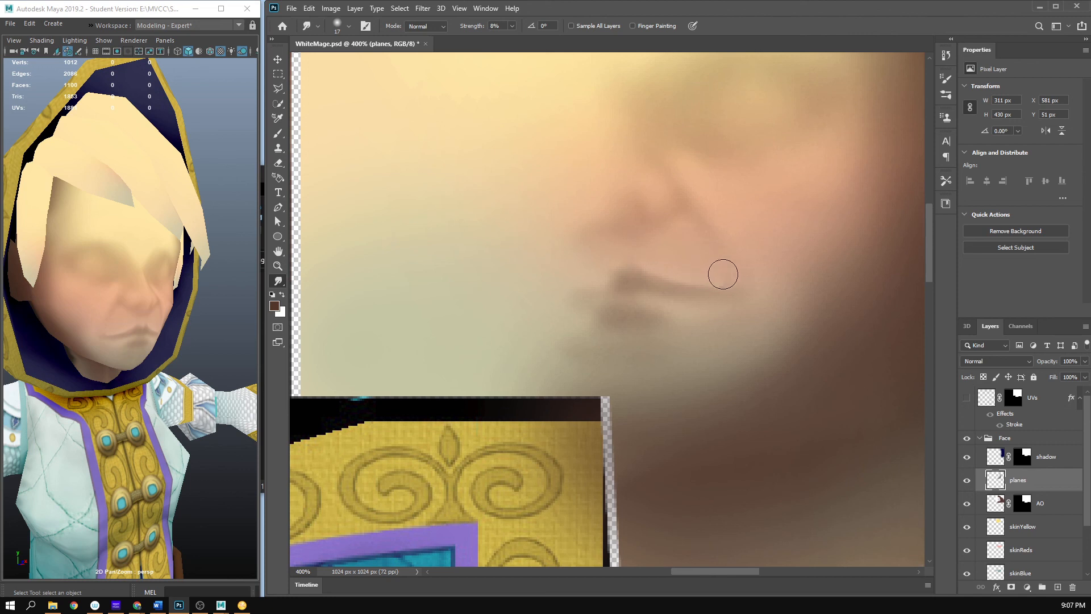